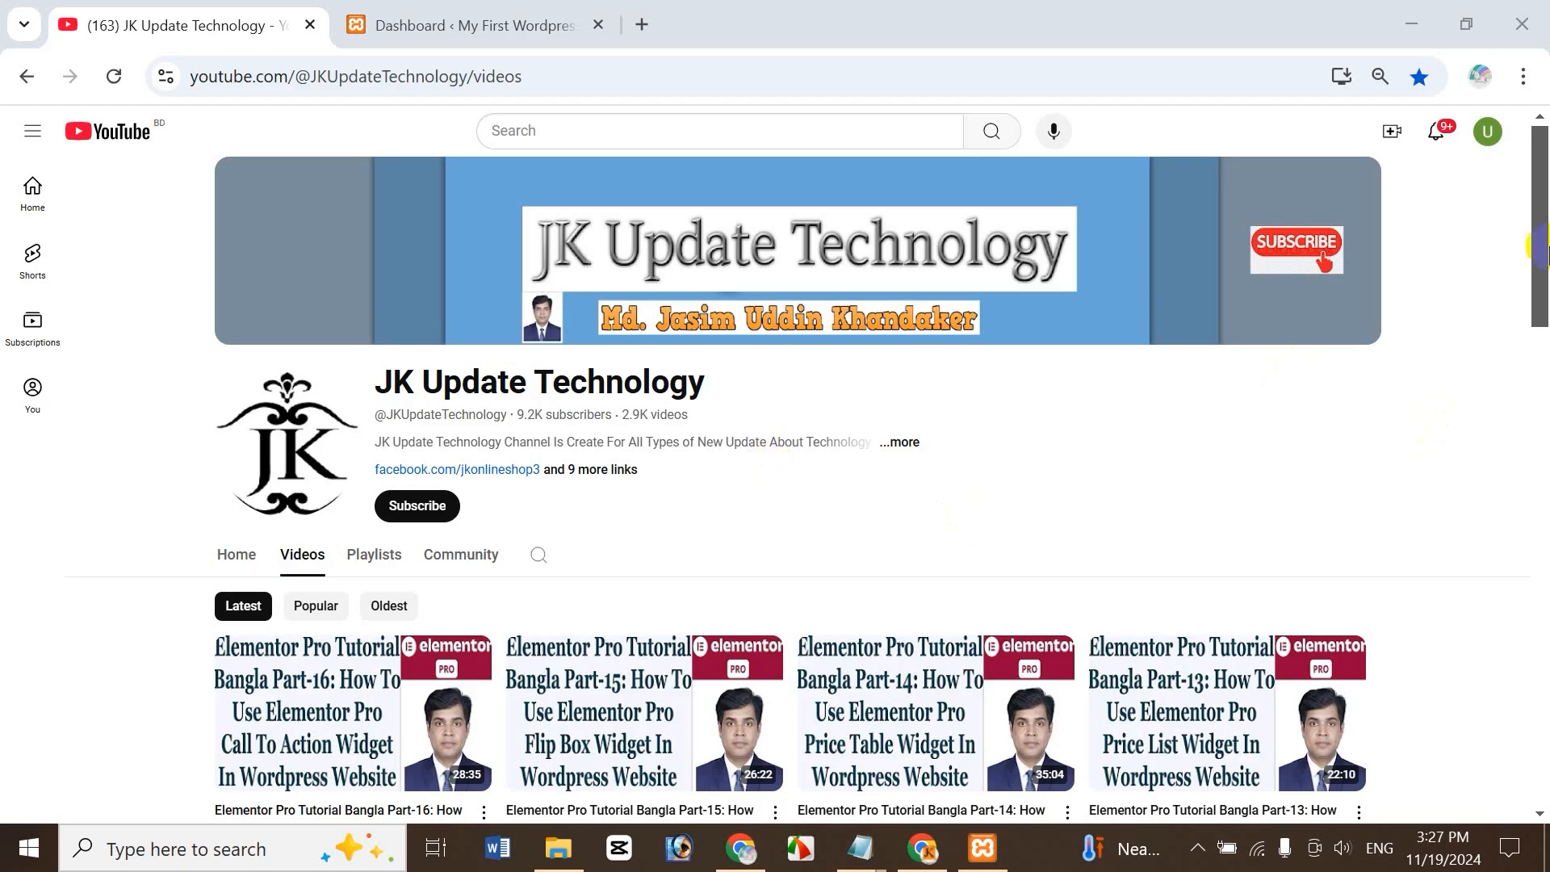
- Browse the JK Update Technology channel's playlists and return to its list of videos
drag(1543, 254, 1540, 289)
click(390, 440)
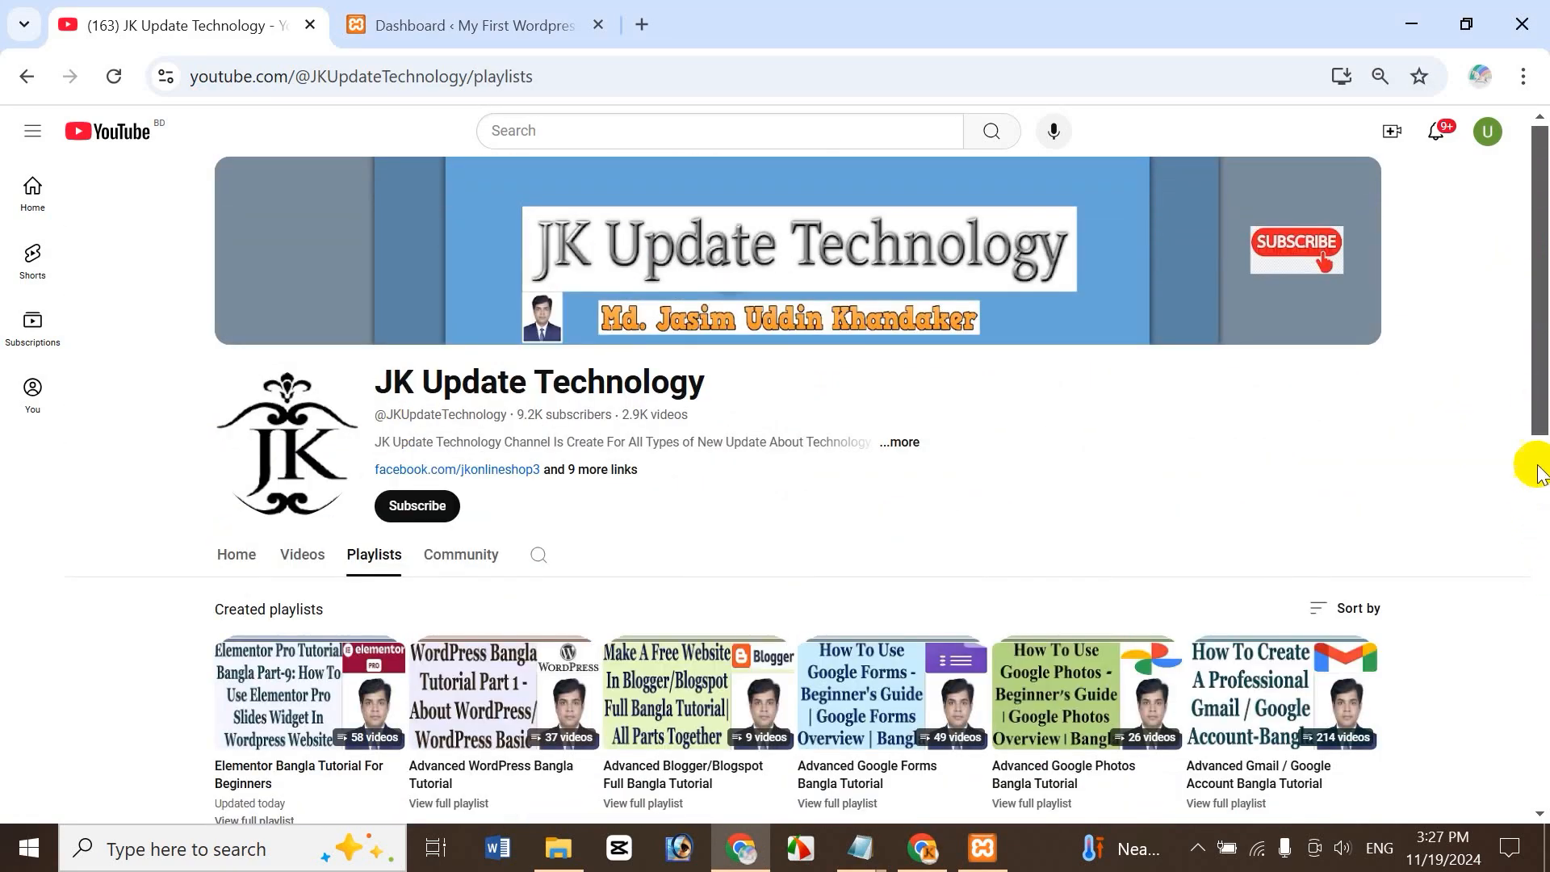
scroll(333, 331, down, 2)
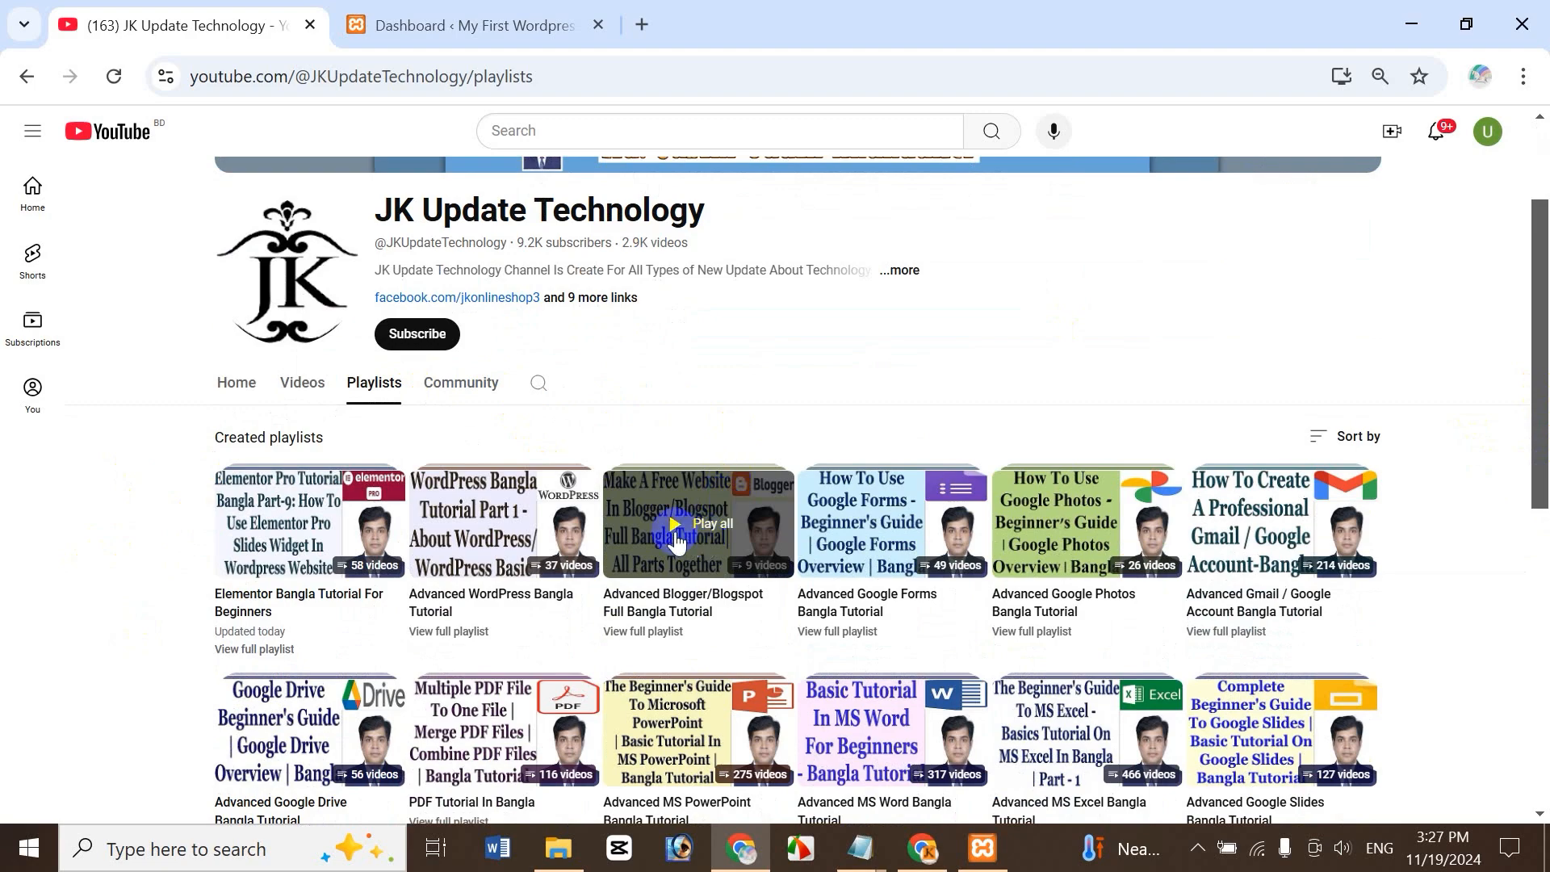
drag(1537, 408, 1537, 593)
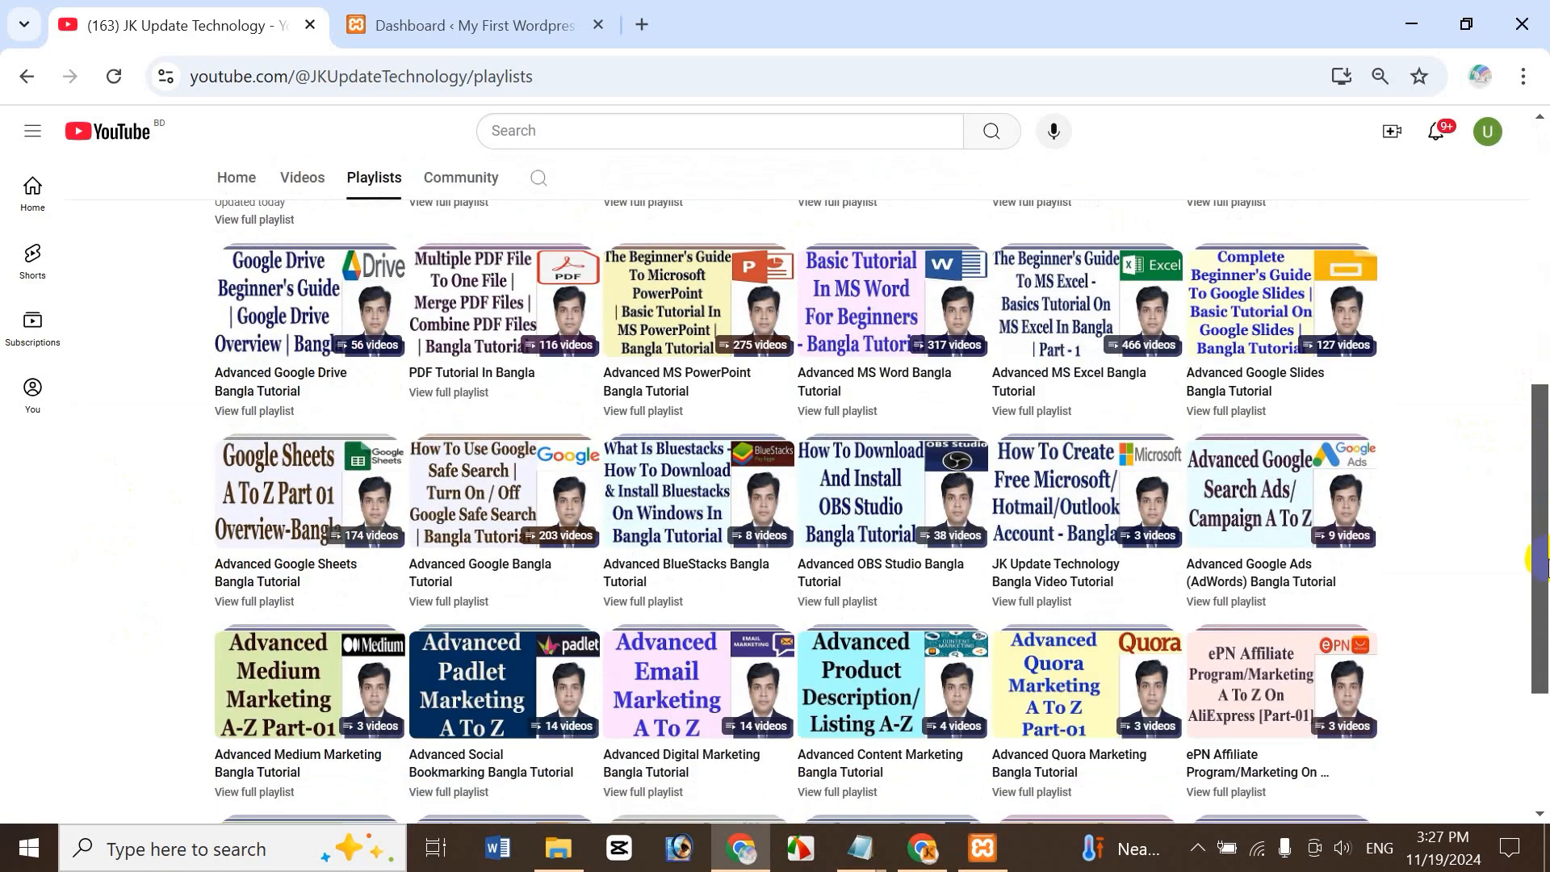
drag(1541, 557, 1541, 368)
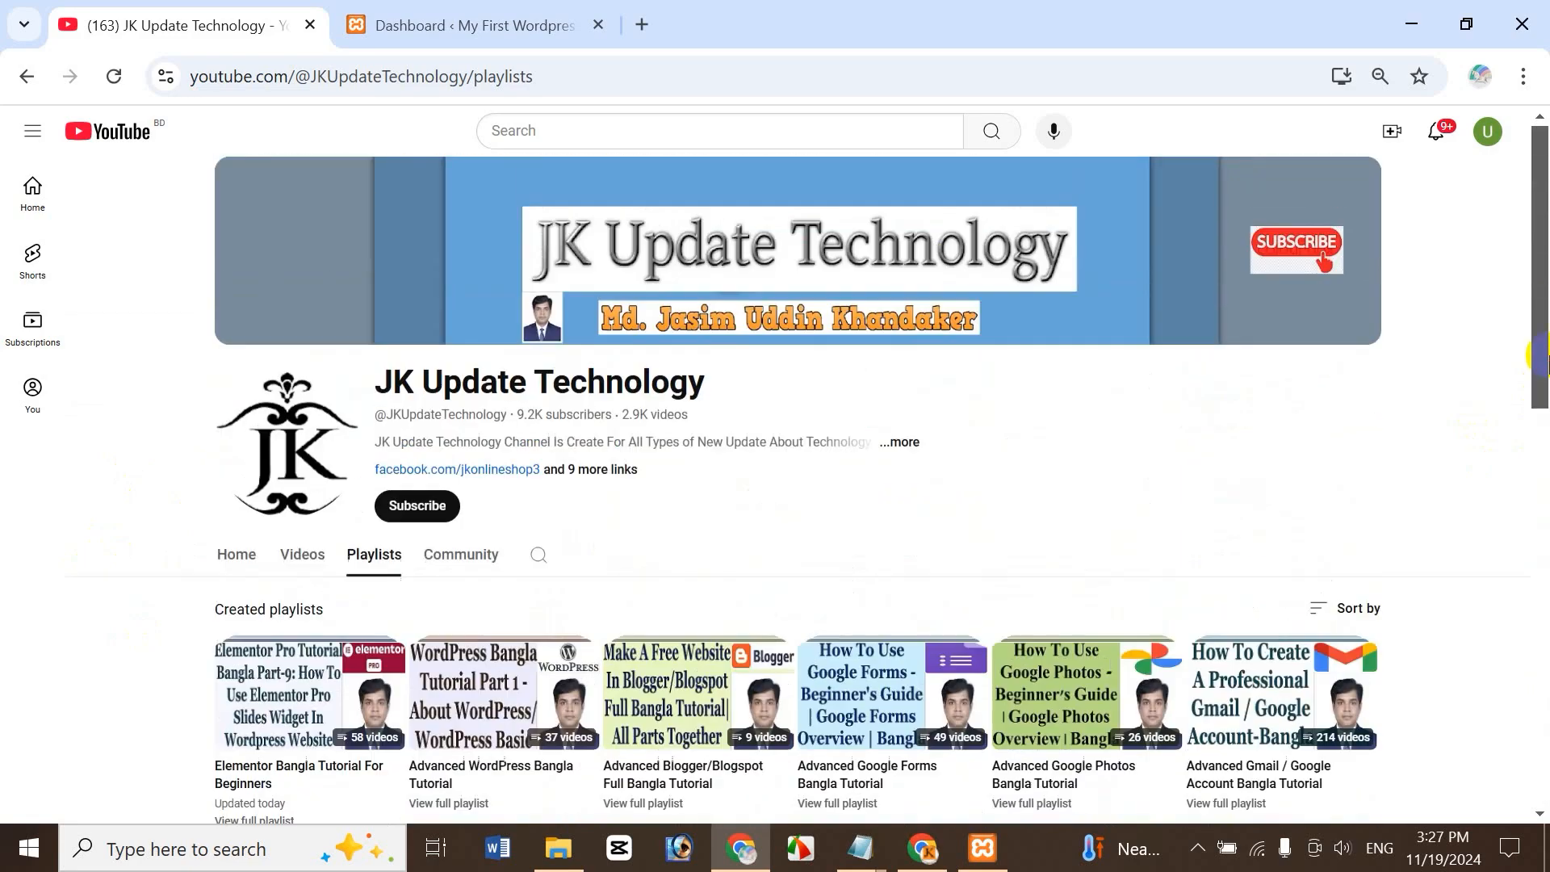
click(314, 552)
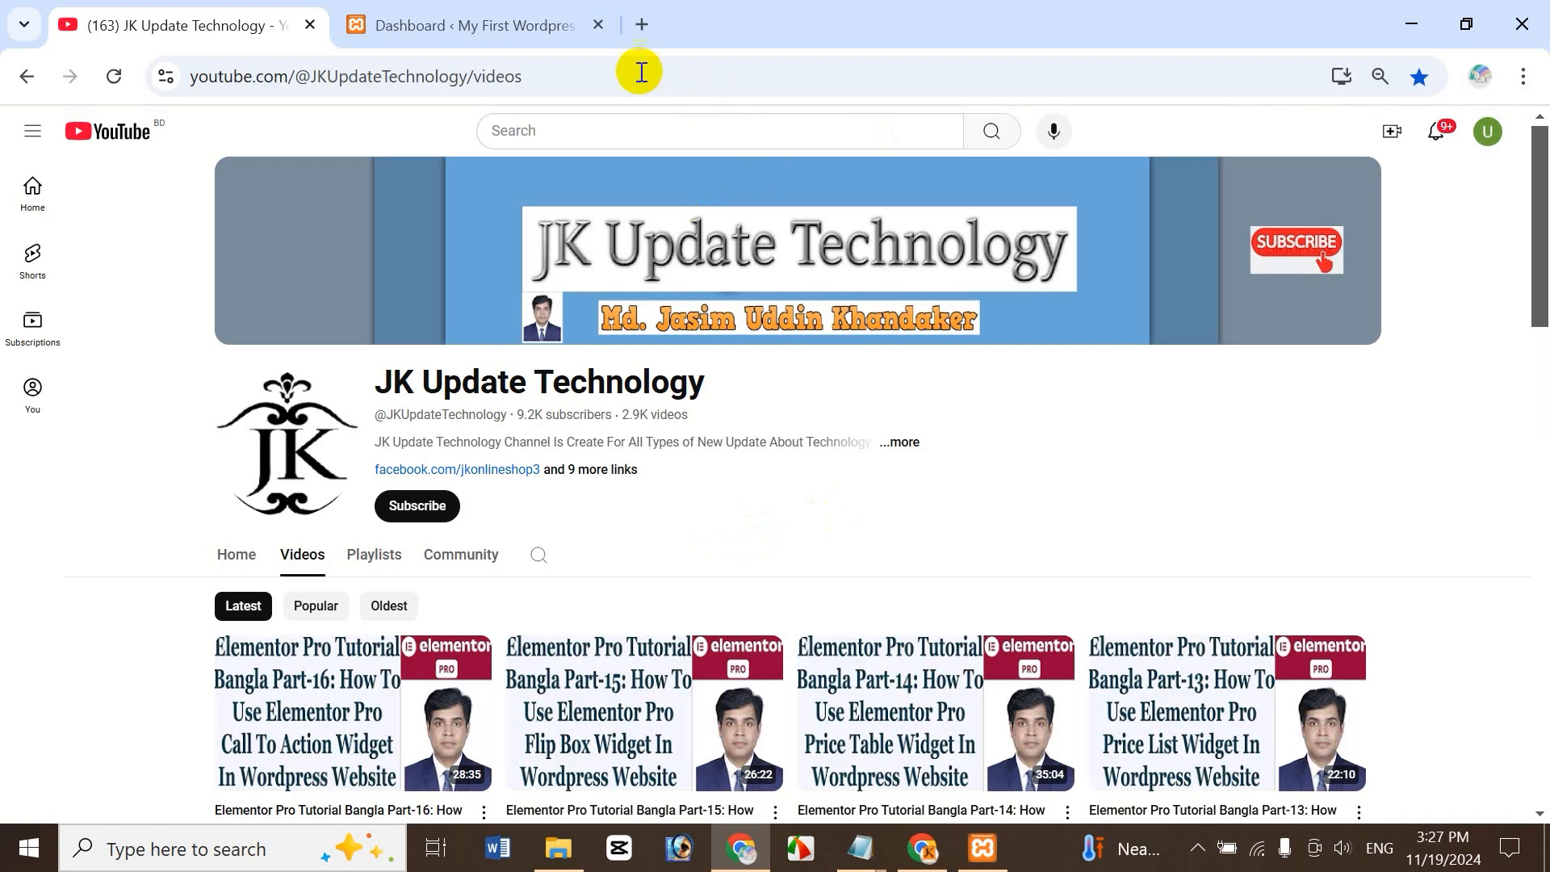
- Open the live site's WordPress login page at jasimonline.com/wp-admin in a new browser tab
click(642, 24)
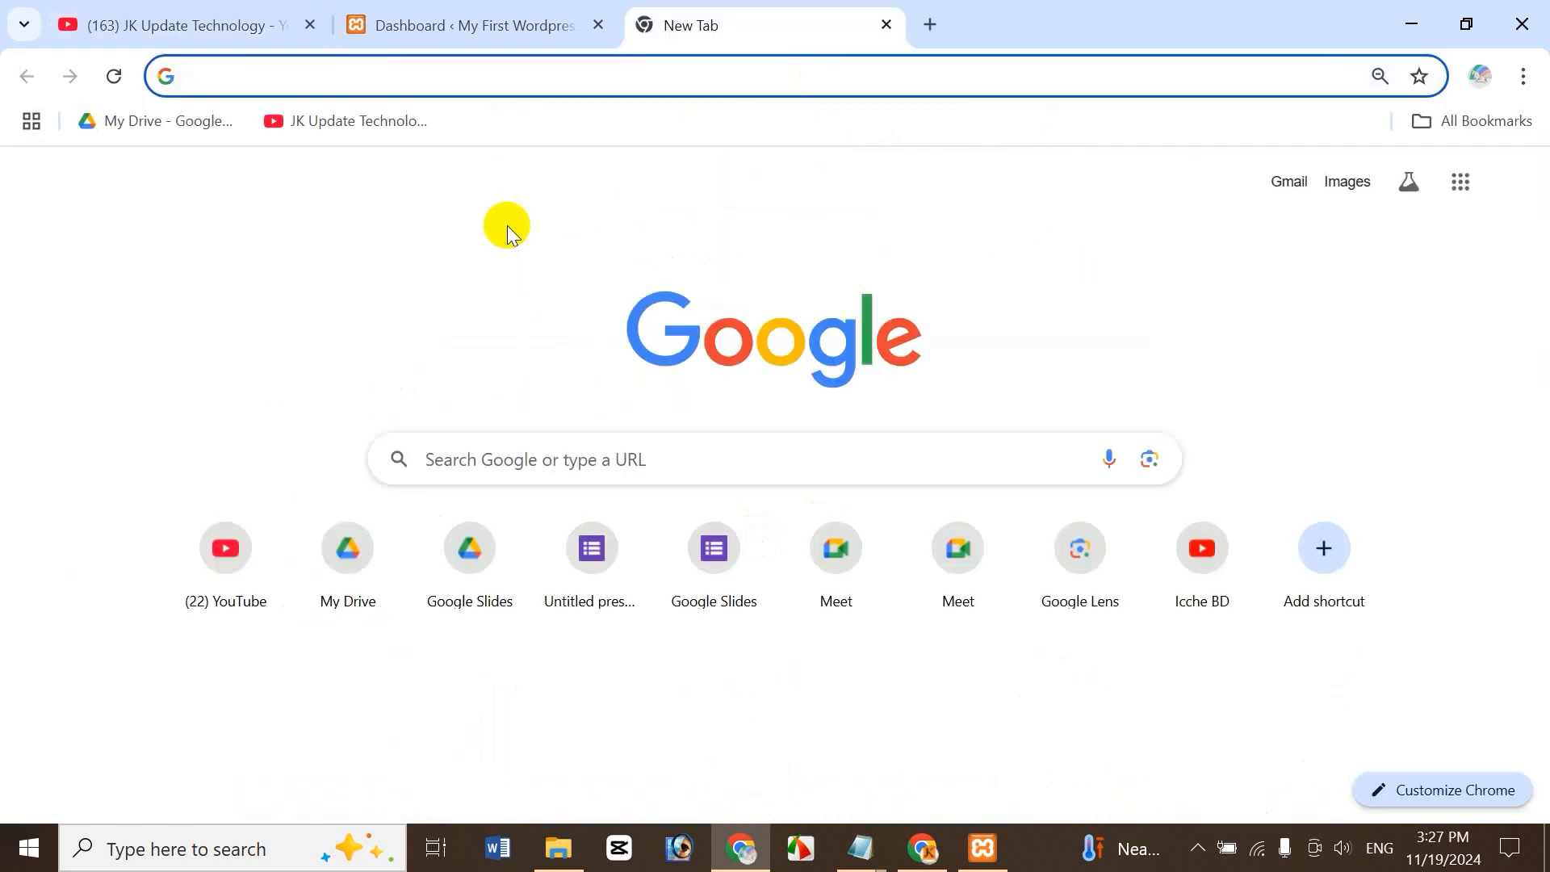
text(j)
key(Right)
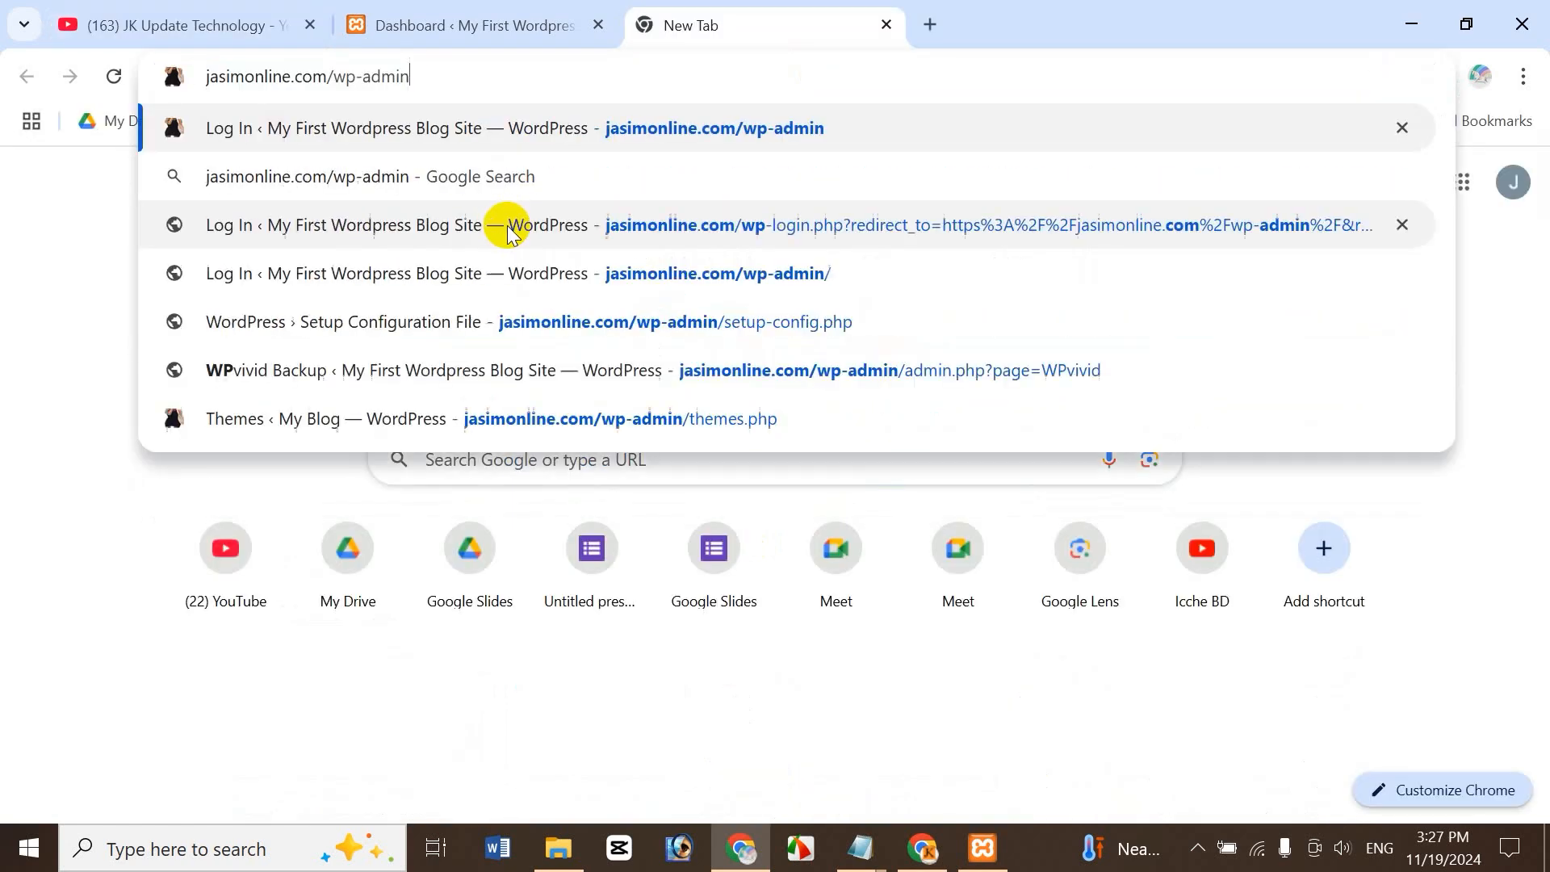
drag(342, 86, 408, 93)
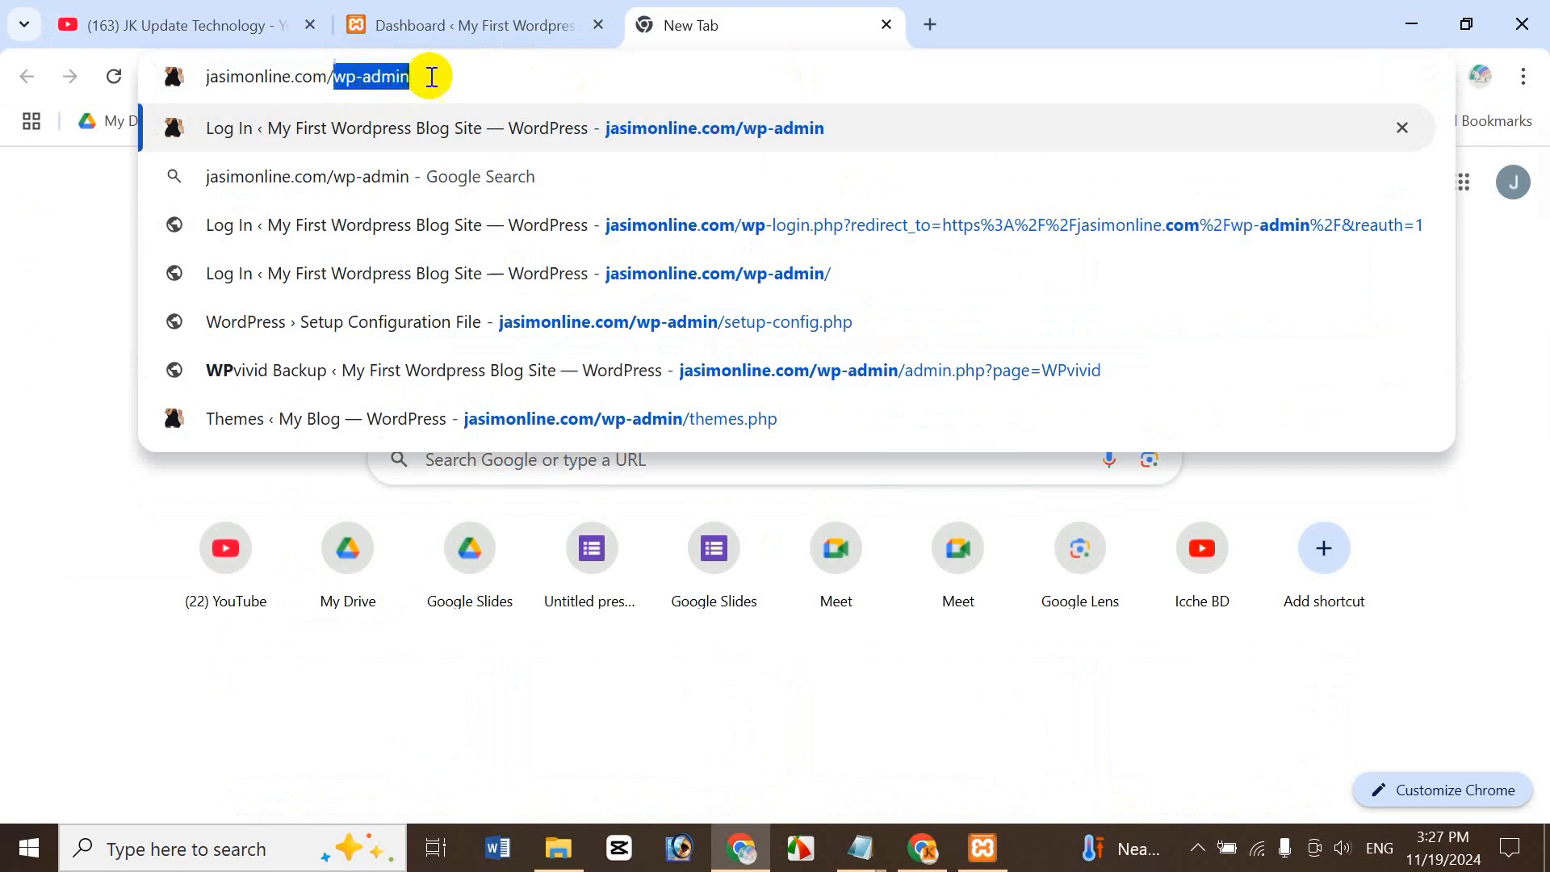
click(444, 73)
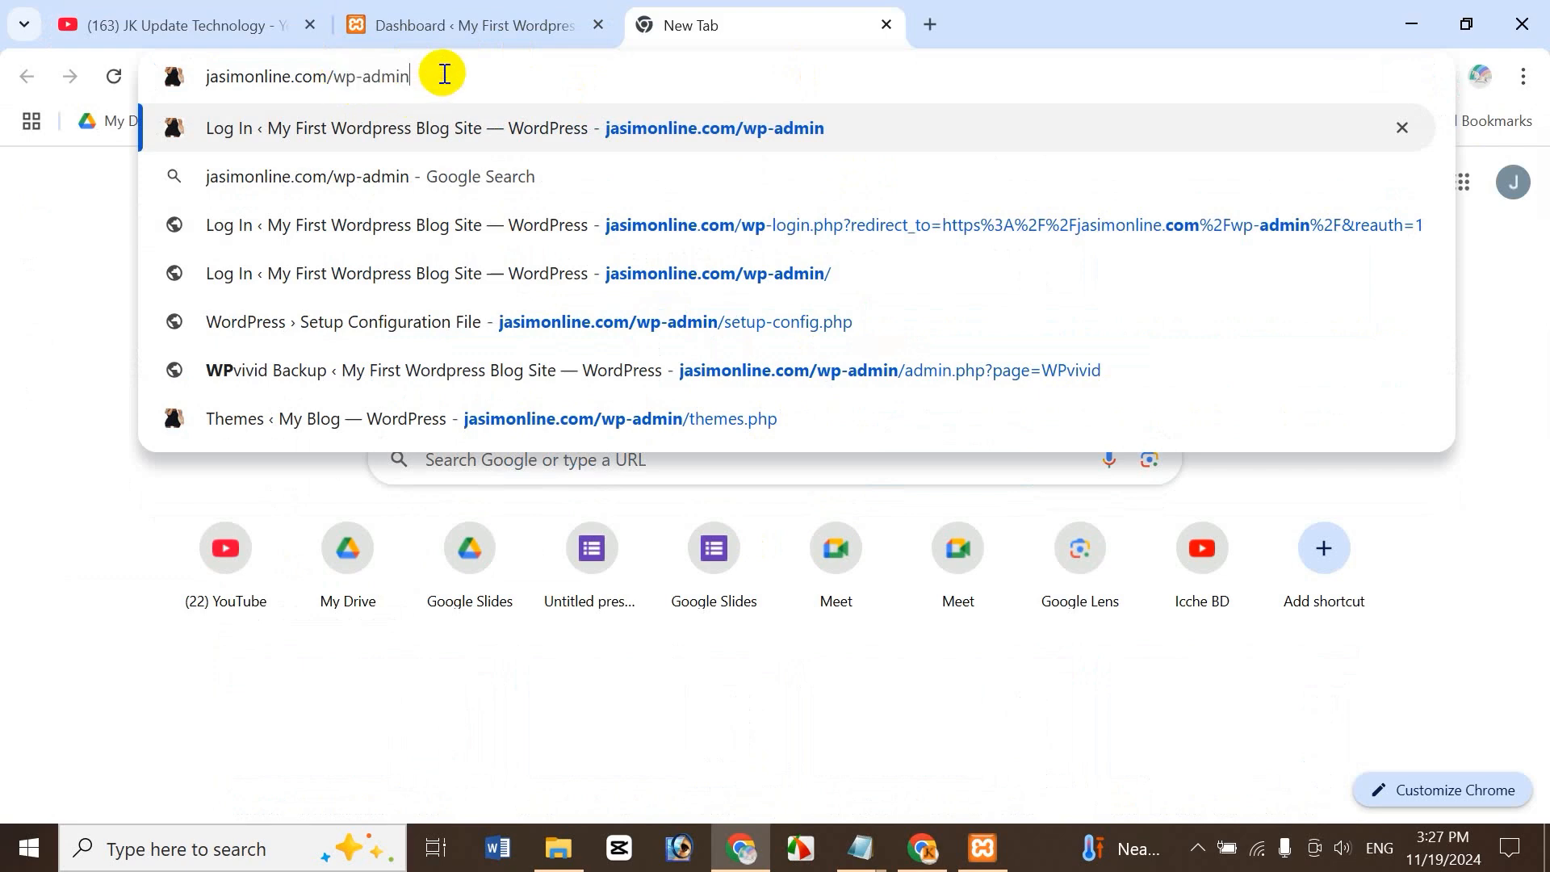
key(Return)
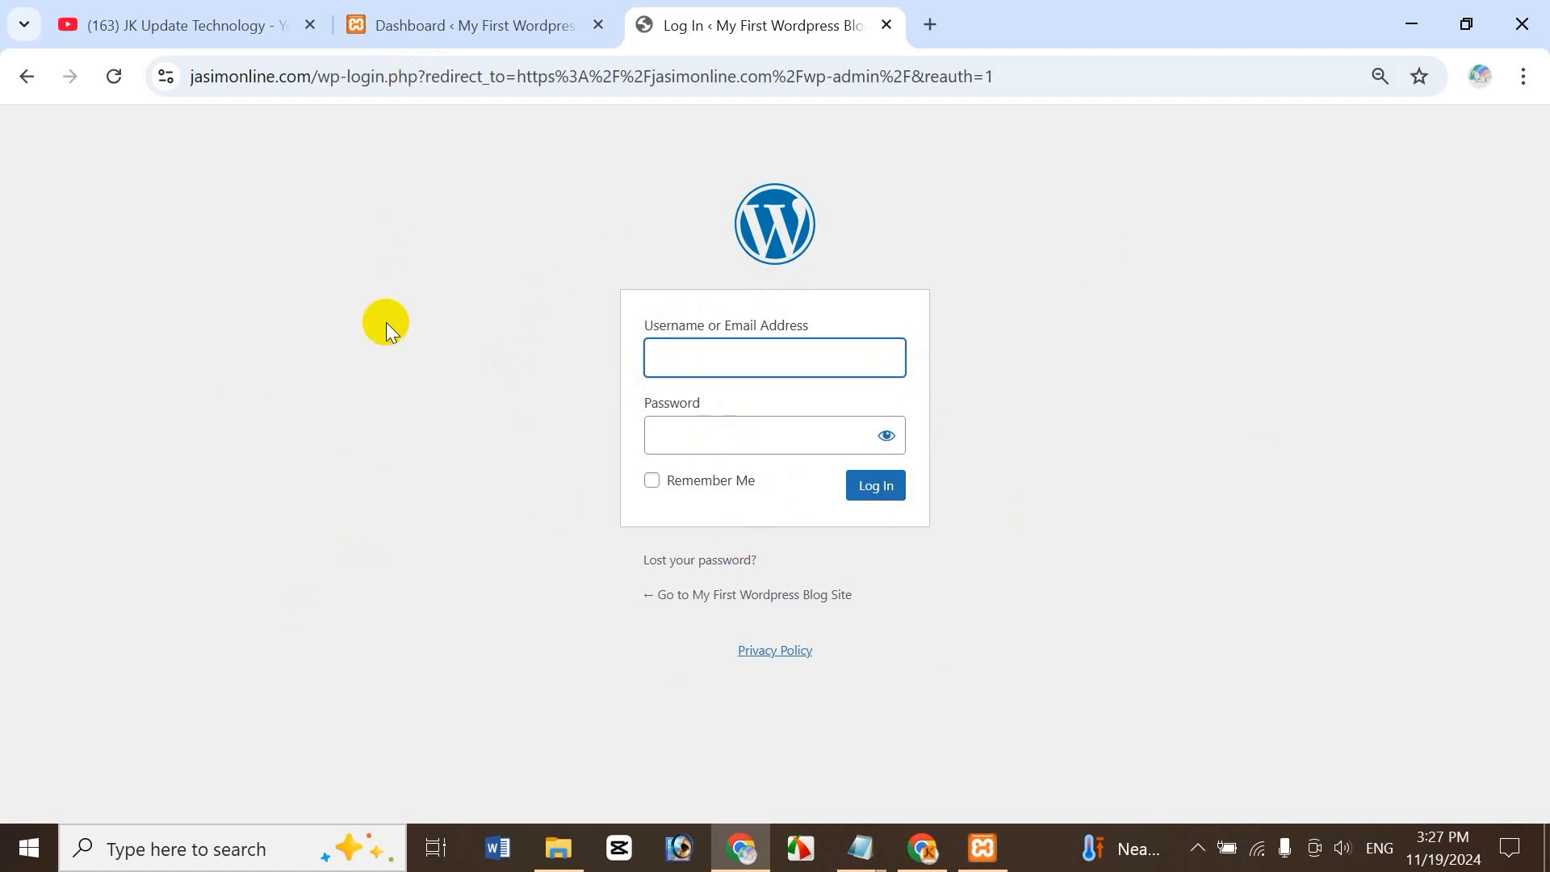
- Look up XAMPP on the computer, check the Apache and MySQL modules in the XAMPP Control Panel, and minimize it
click(206, 22)
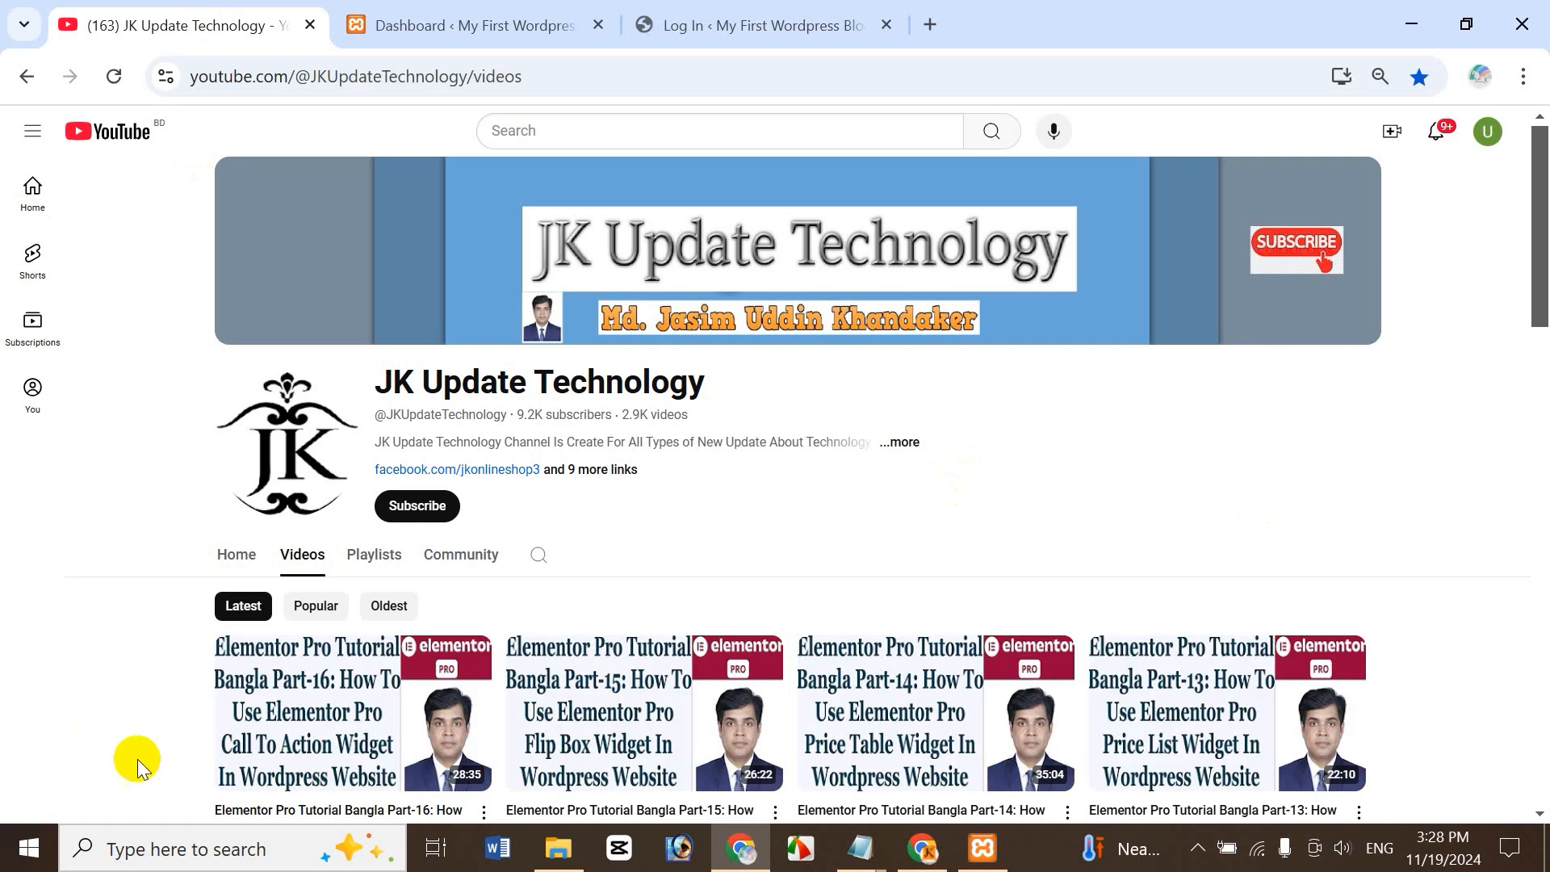
click(126, 856)
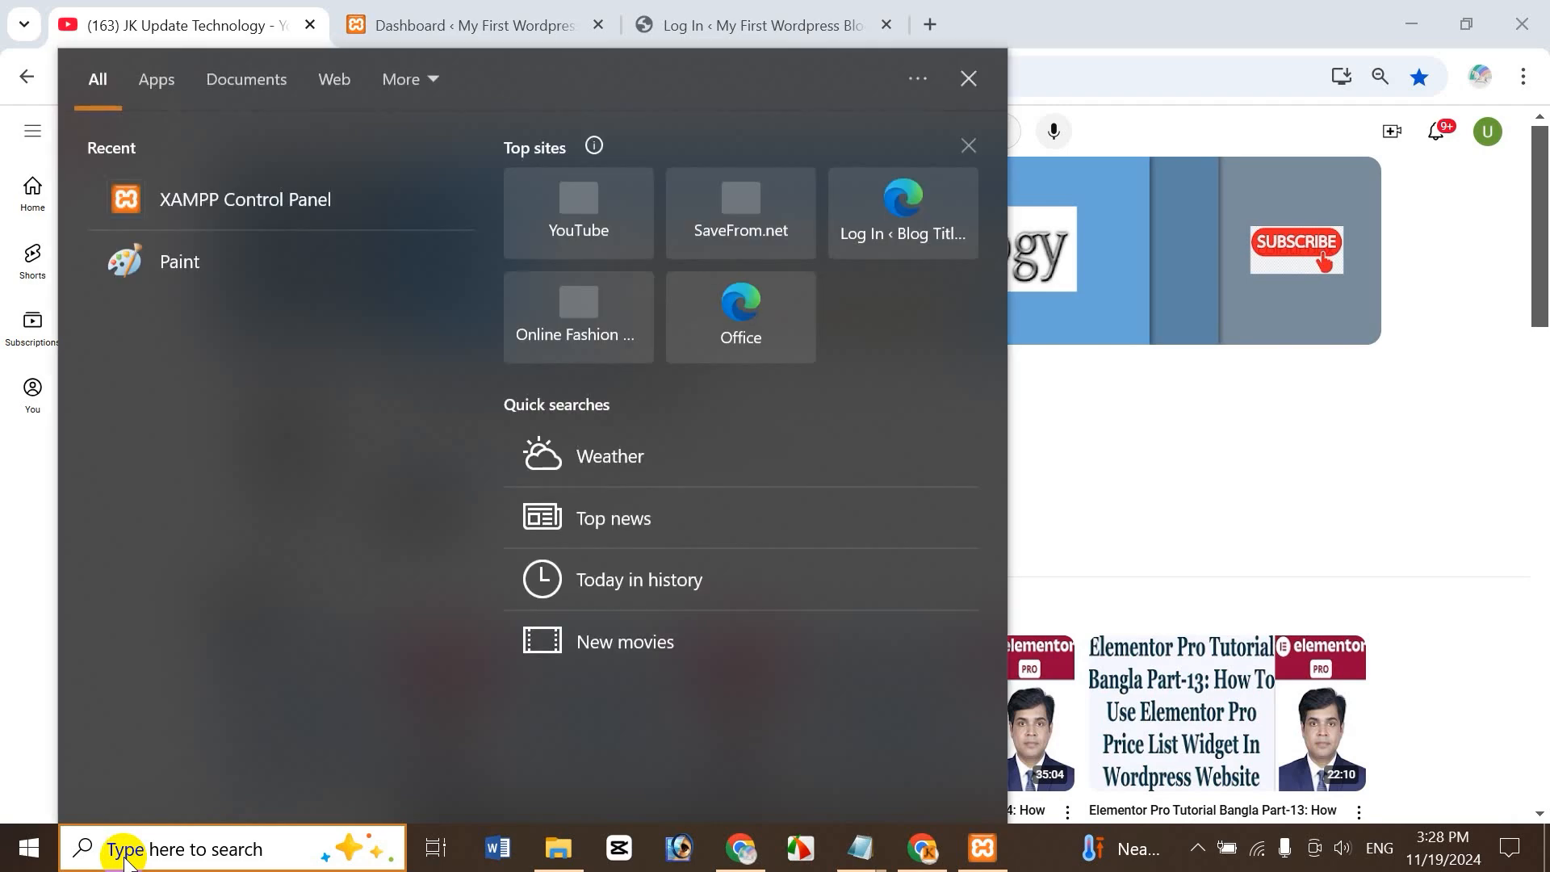
text(xam)
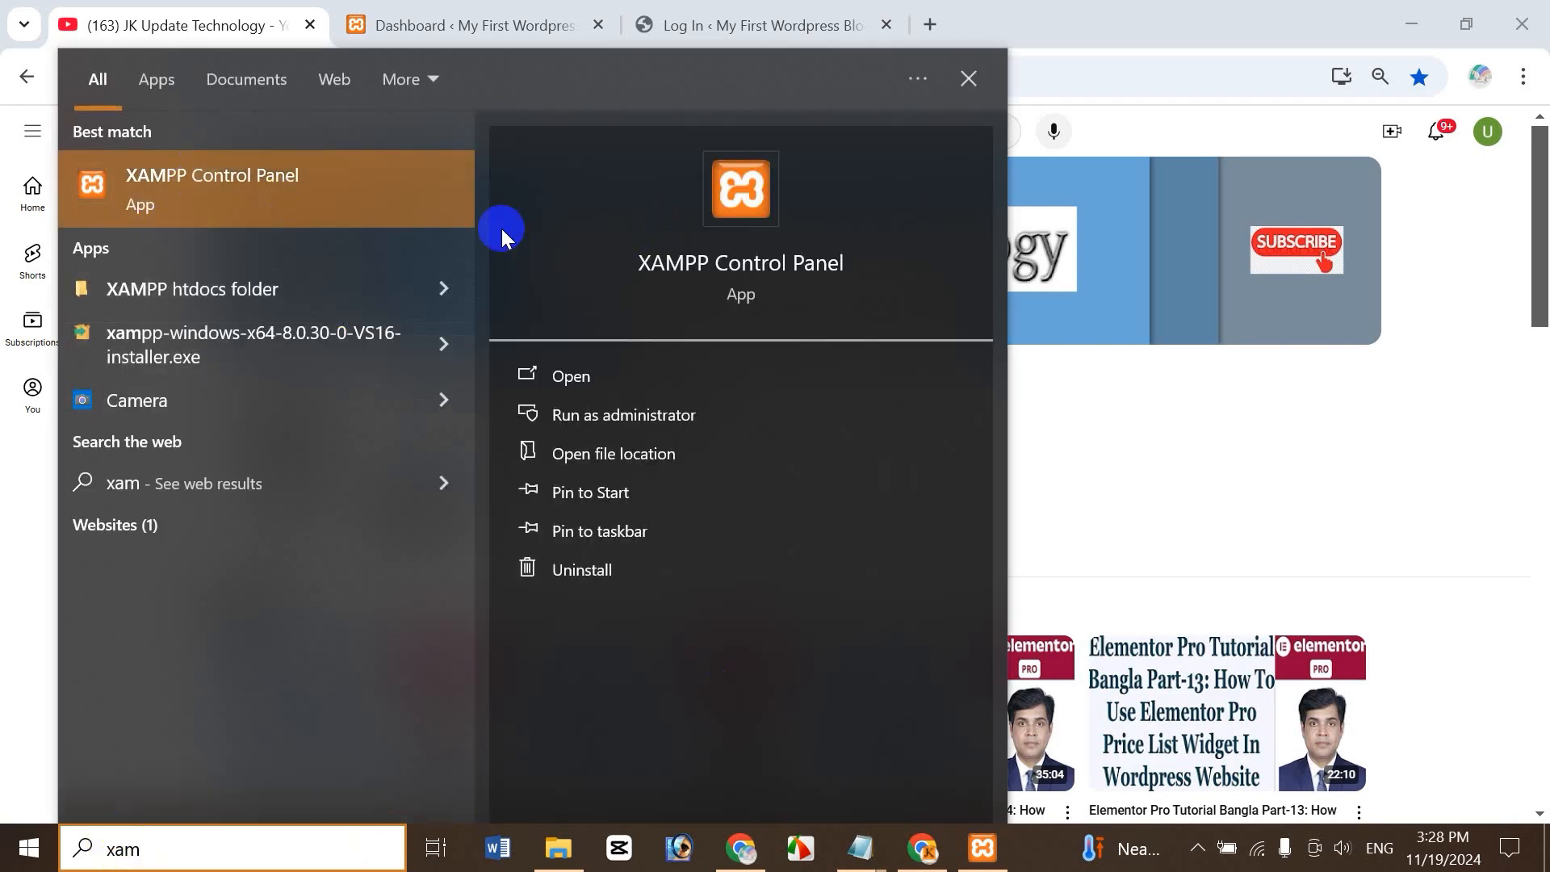
click(1126, 60)
click(985, 847)
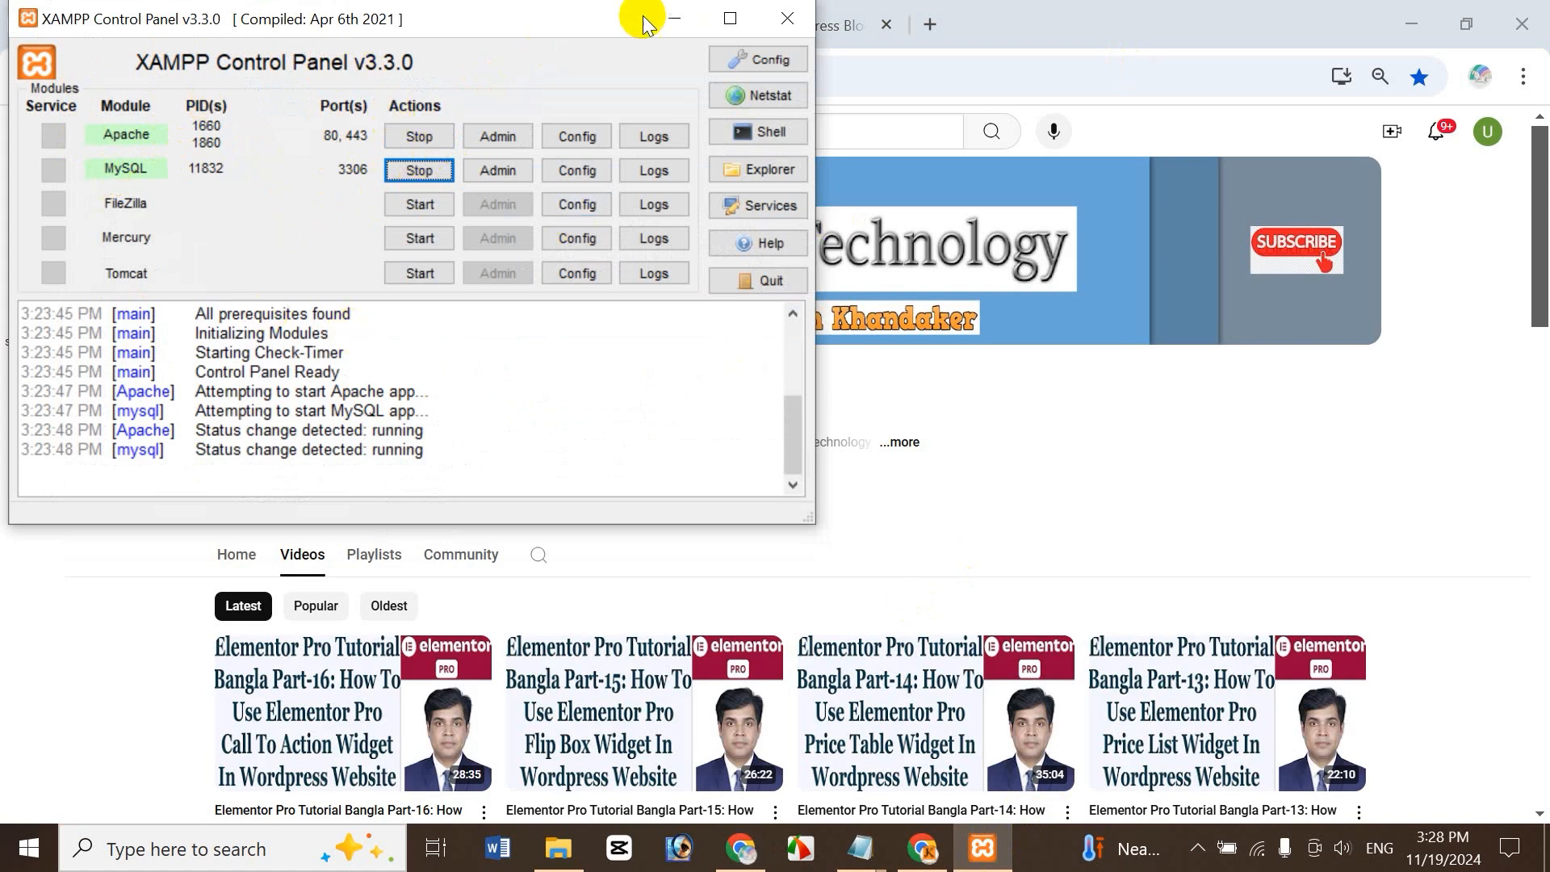
click(674, 18)
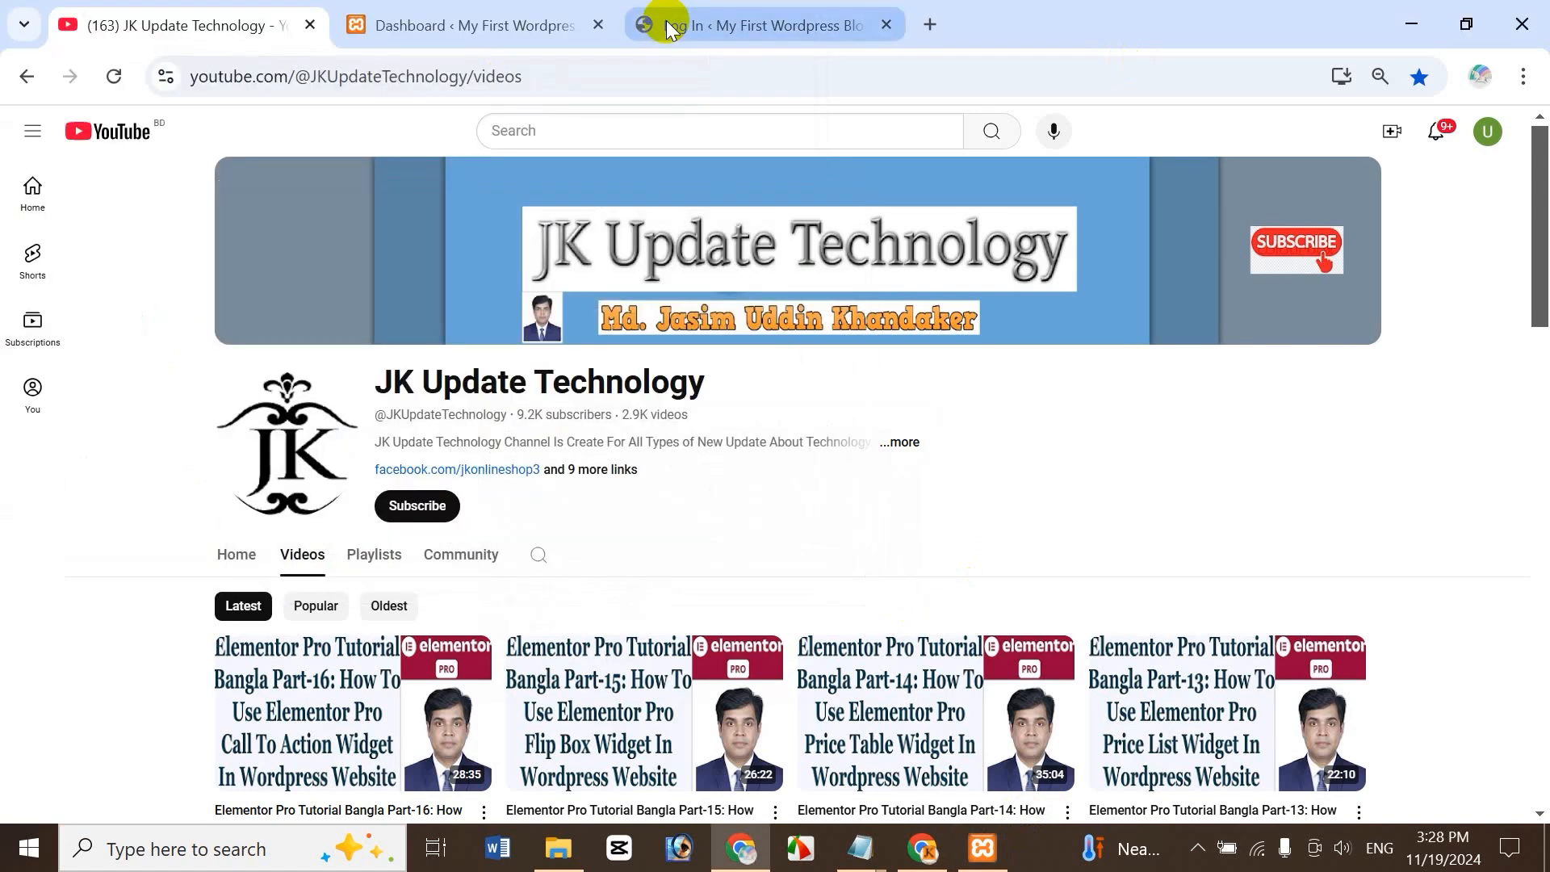
- Enter the local admin address localhost/jasim/wp-admin in a new browser tab without loading it
click(930, 25)
text(localhost/jasim/wp-admin)
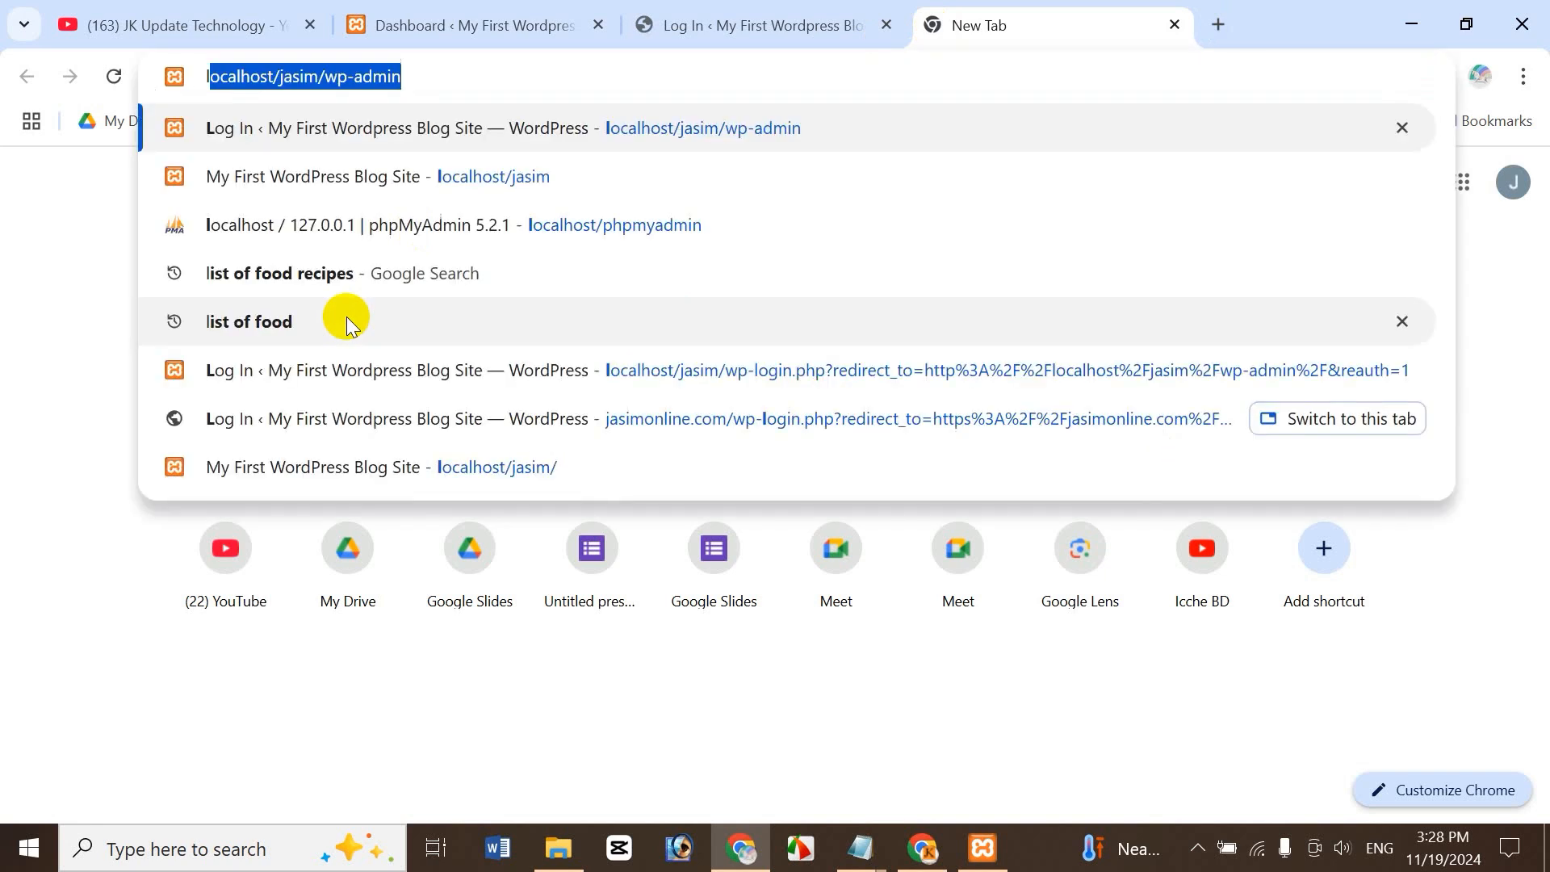
key(Right)
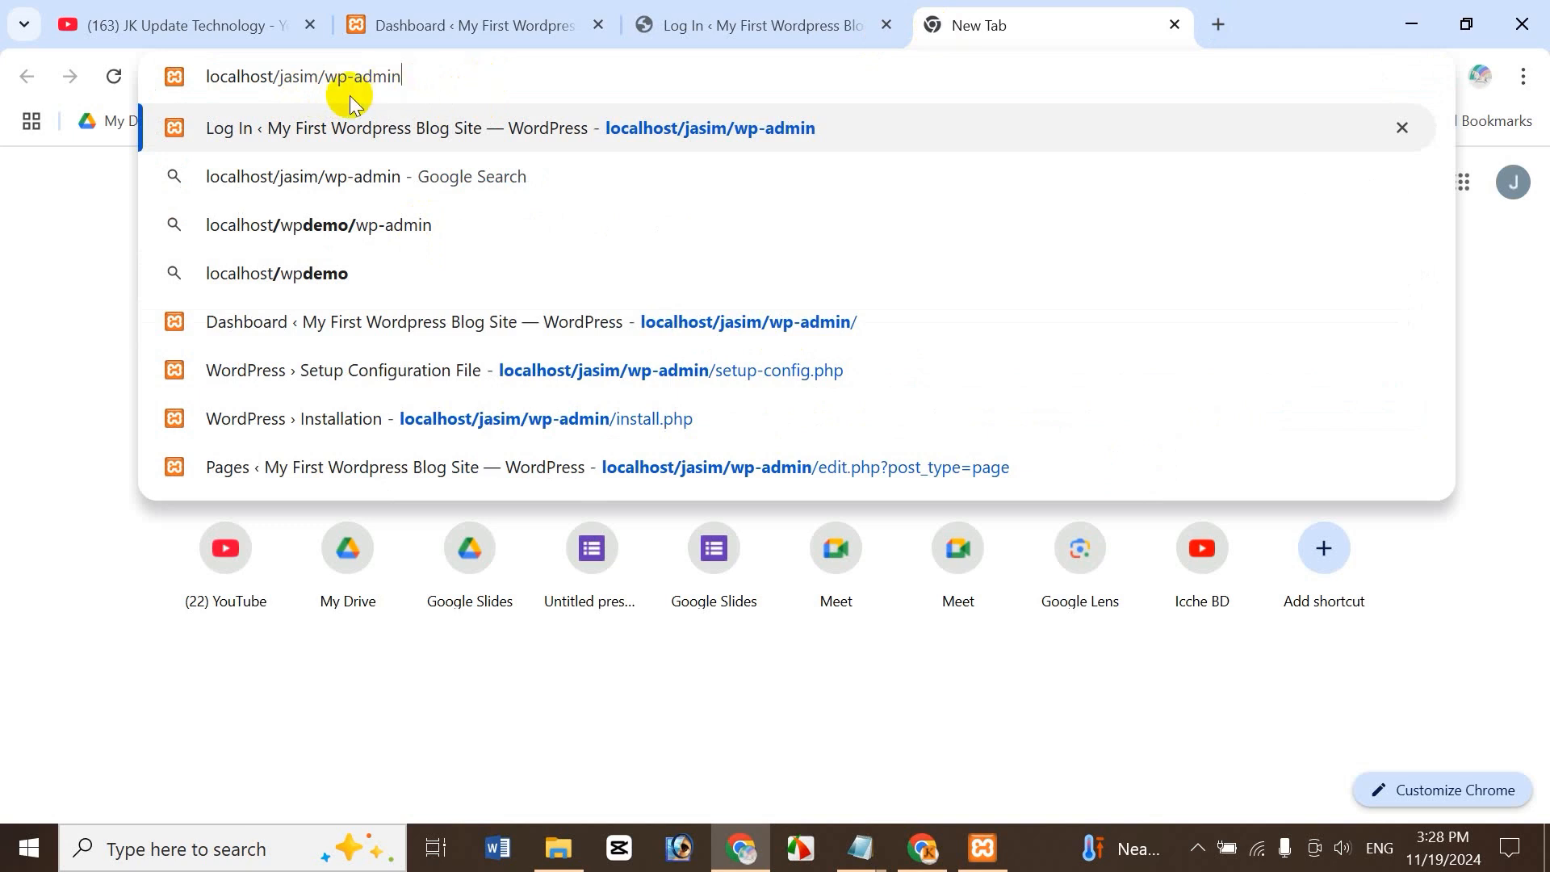
drag(274, 78, 319, 81)
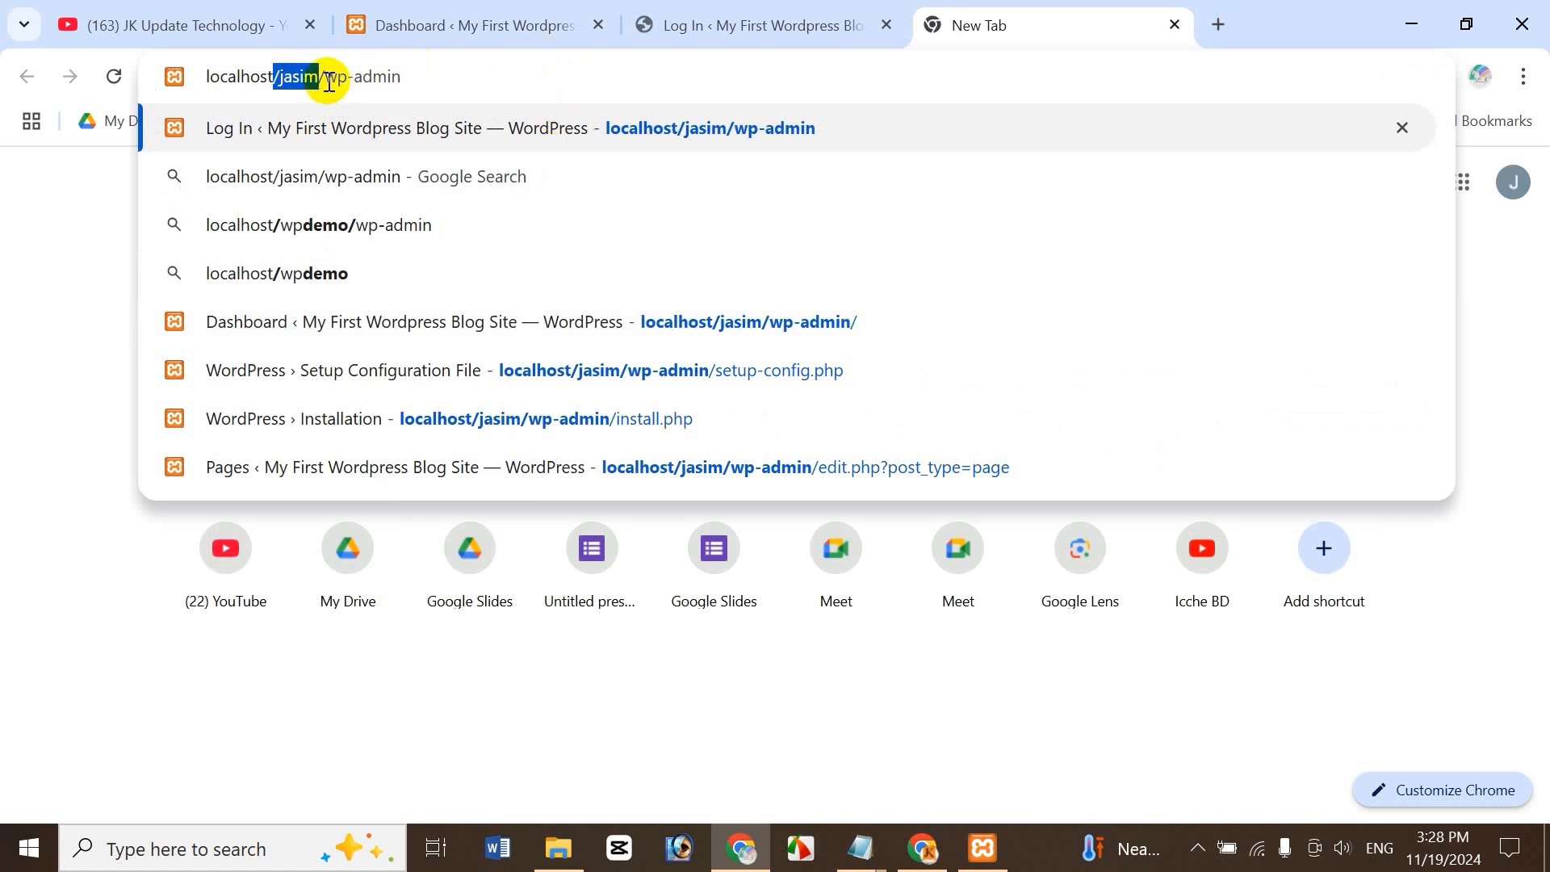
drag(326, 80, 506, 90)
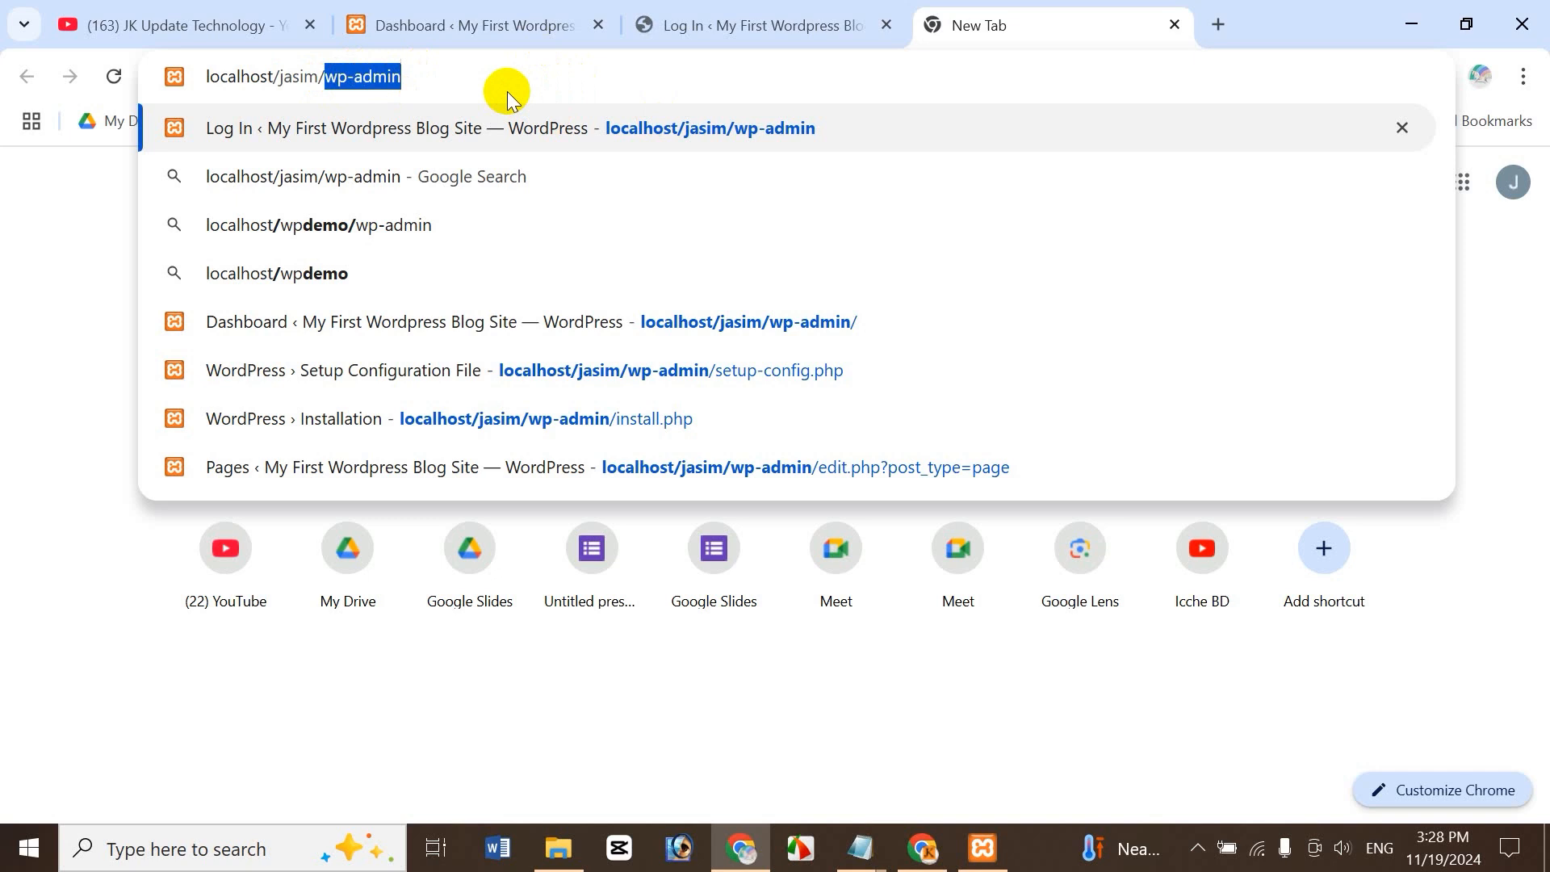
- Return to the local WordPress dashboard and close the empty tab and the live site's login tab
click(831, 26)
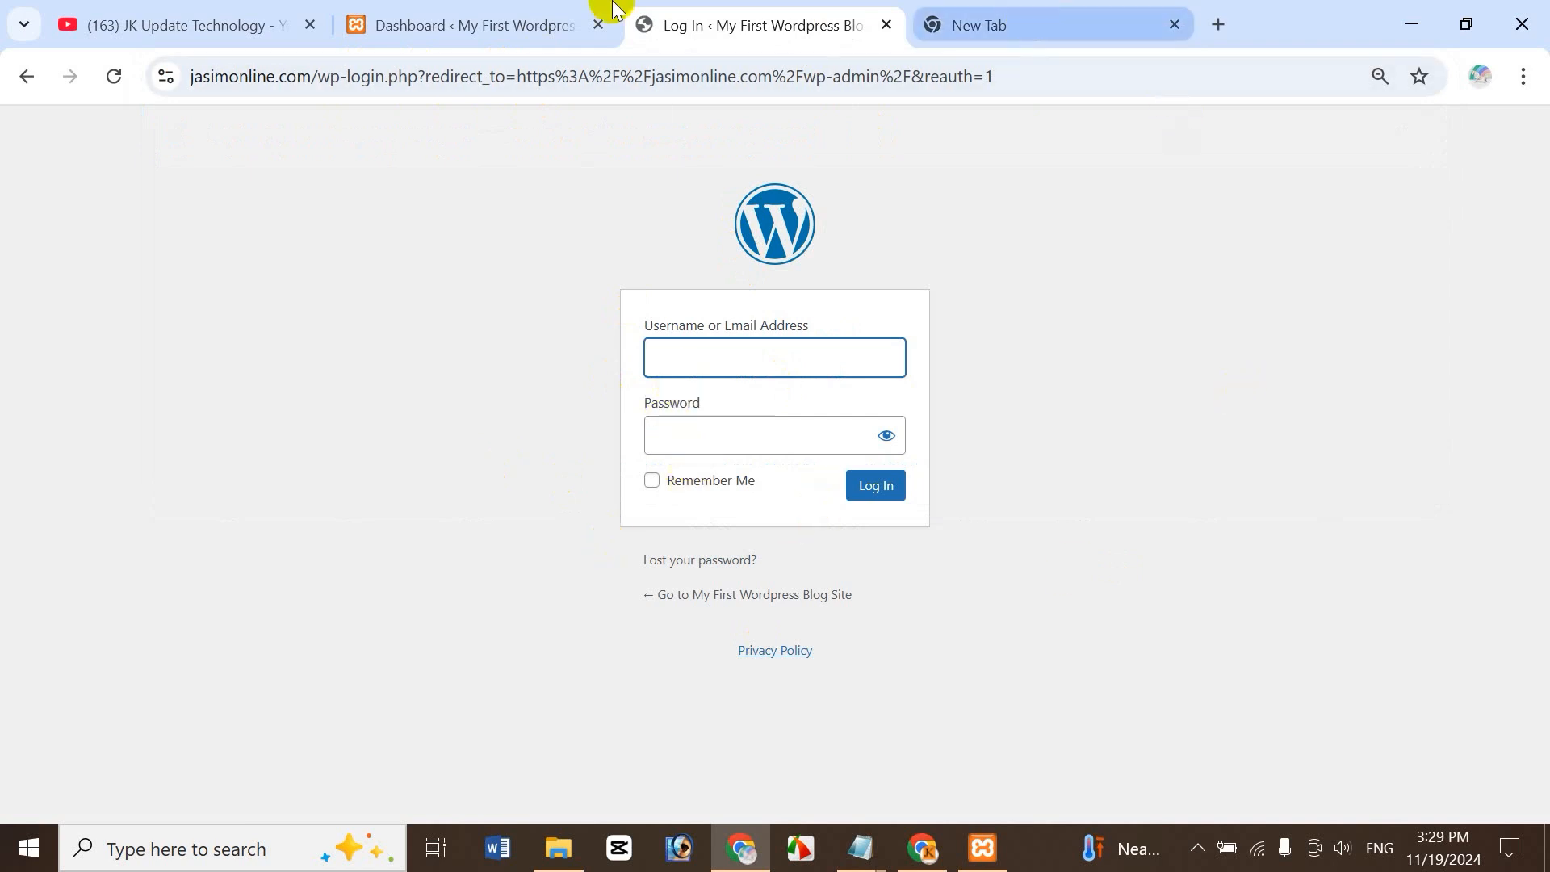
click(485, 32)
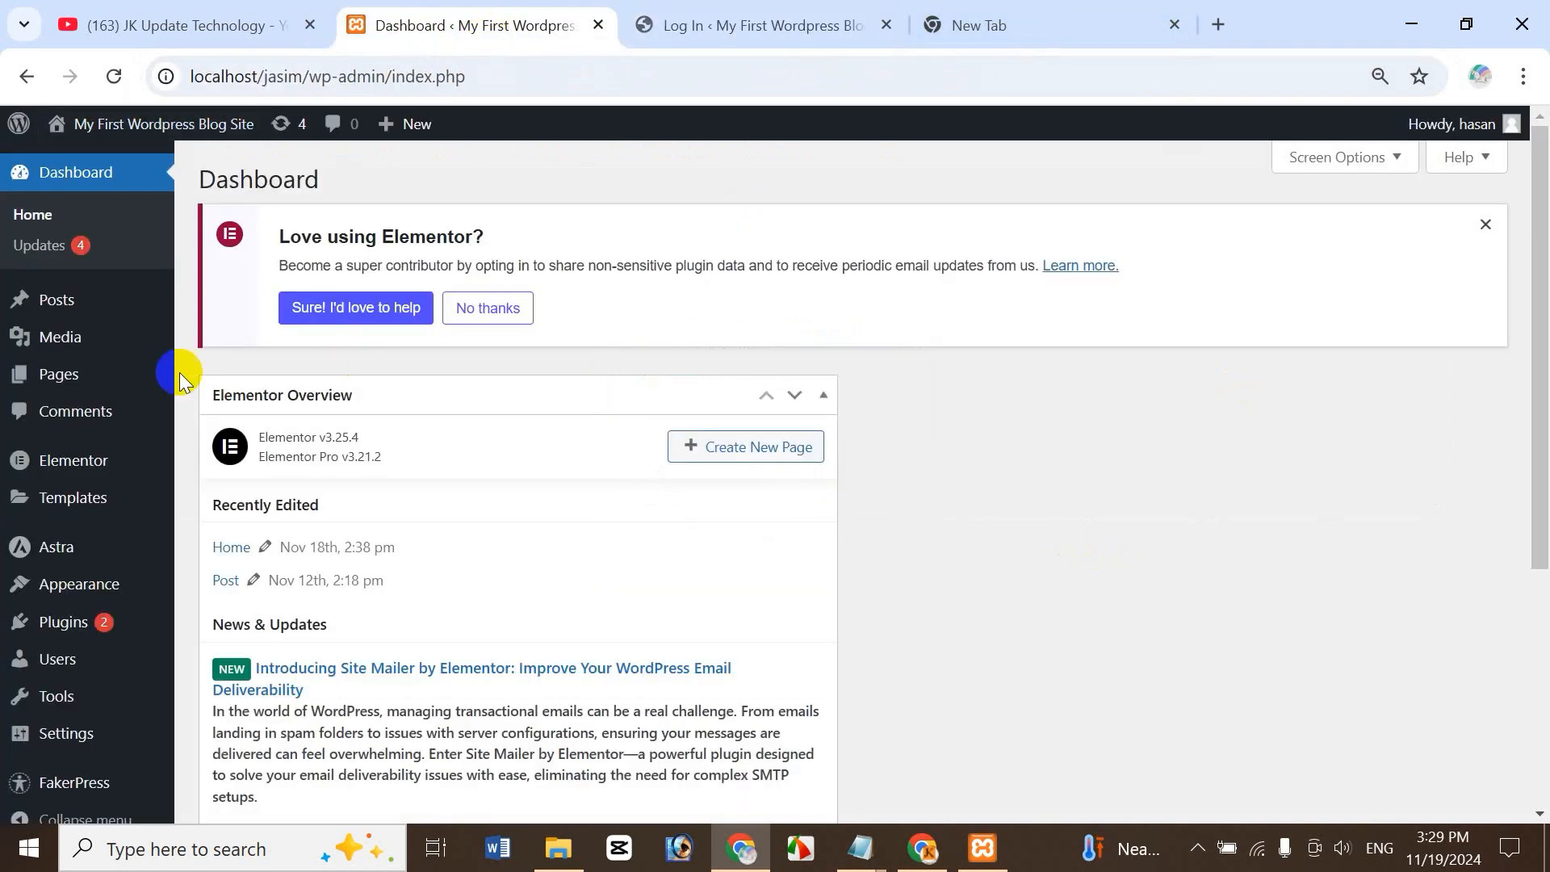
click(1174, 25)
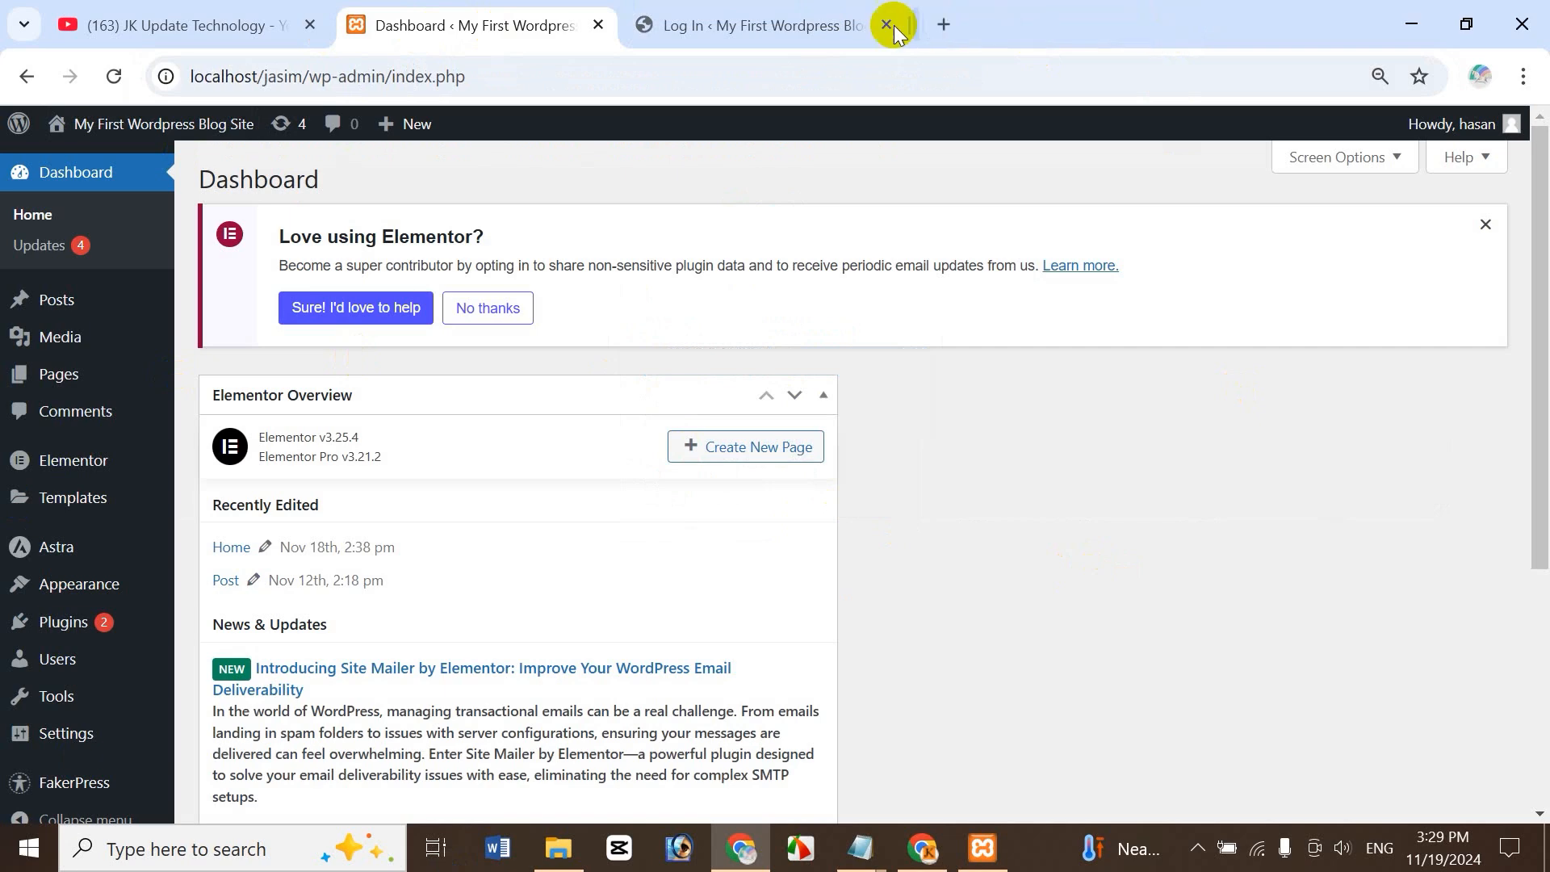
click(888, 25)
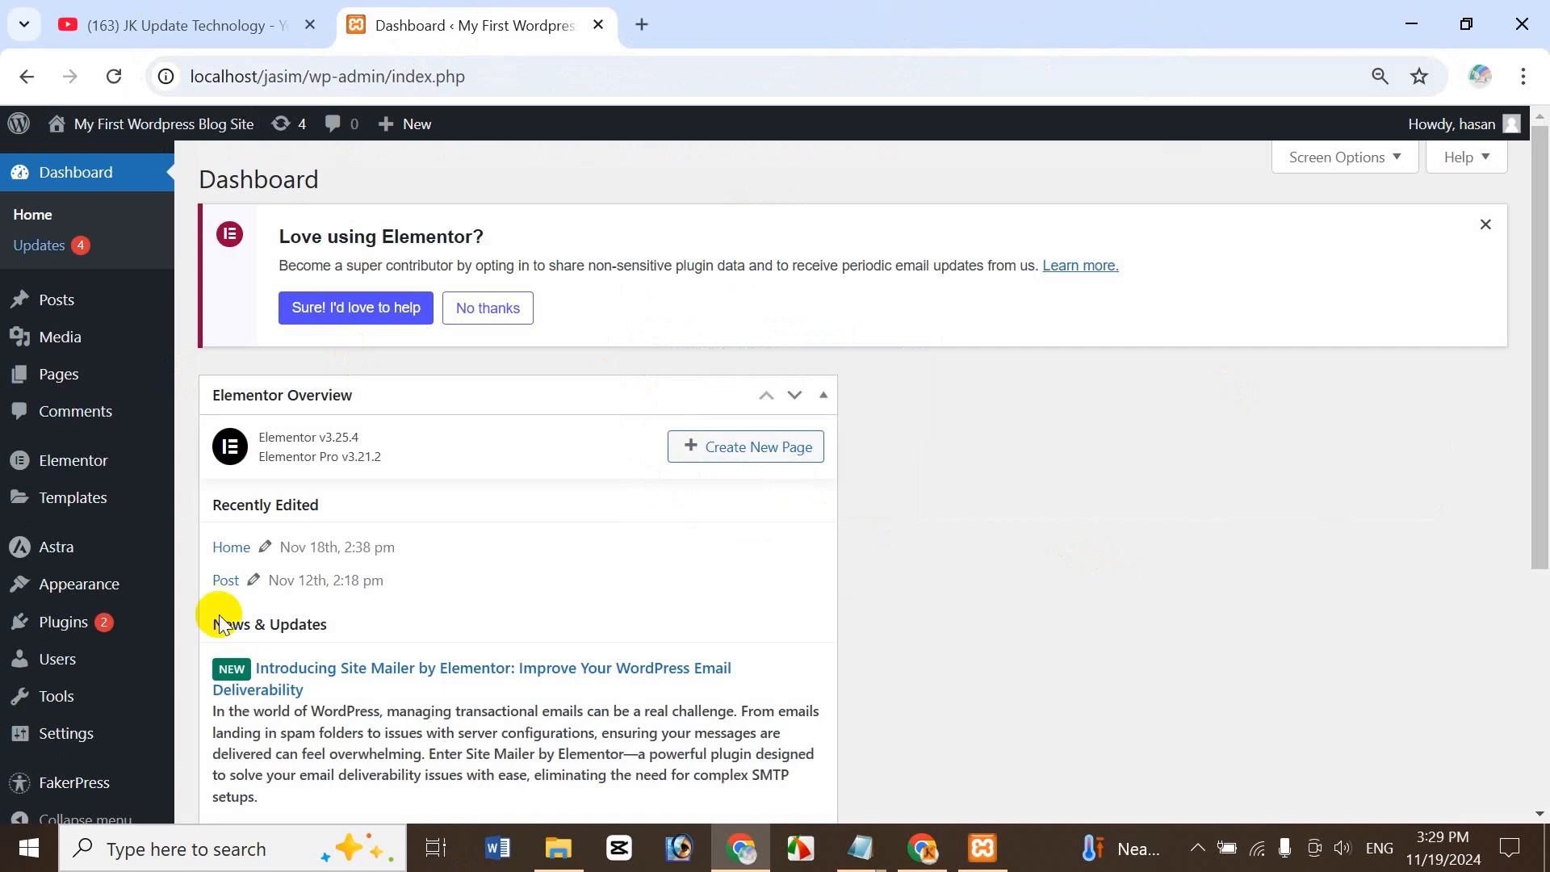
- Open the site's Home page for editing with Elementor from the list of pages
click(73, 378)
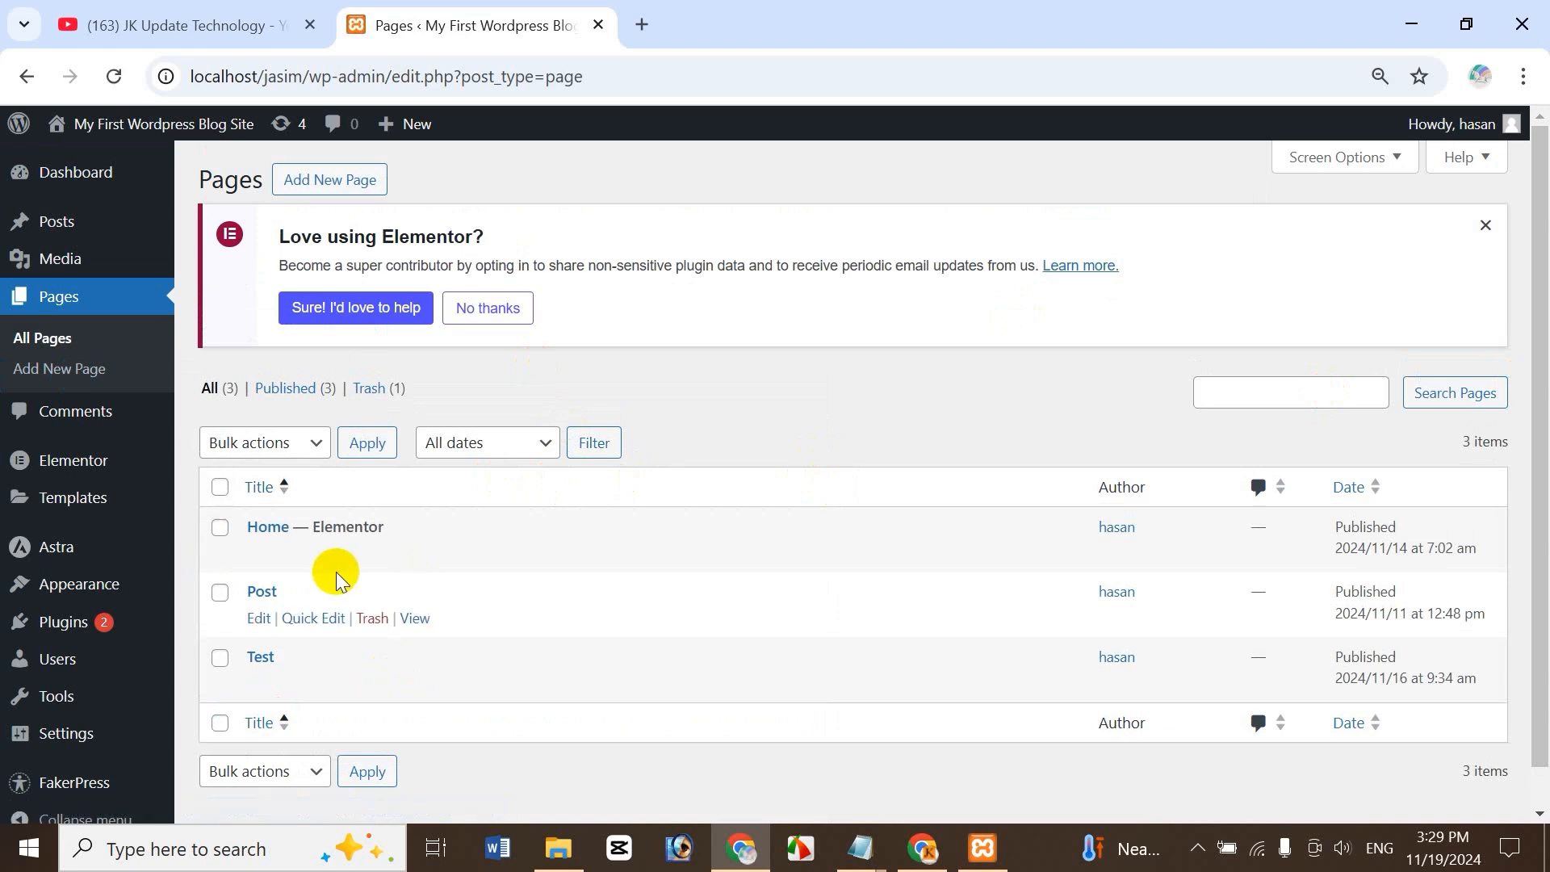
mouse_move(404, 553)
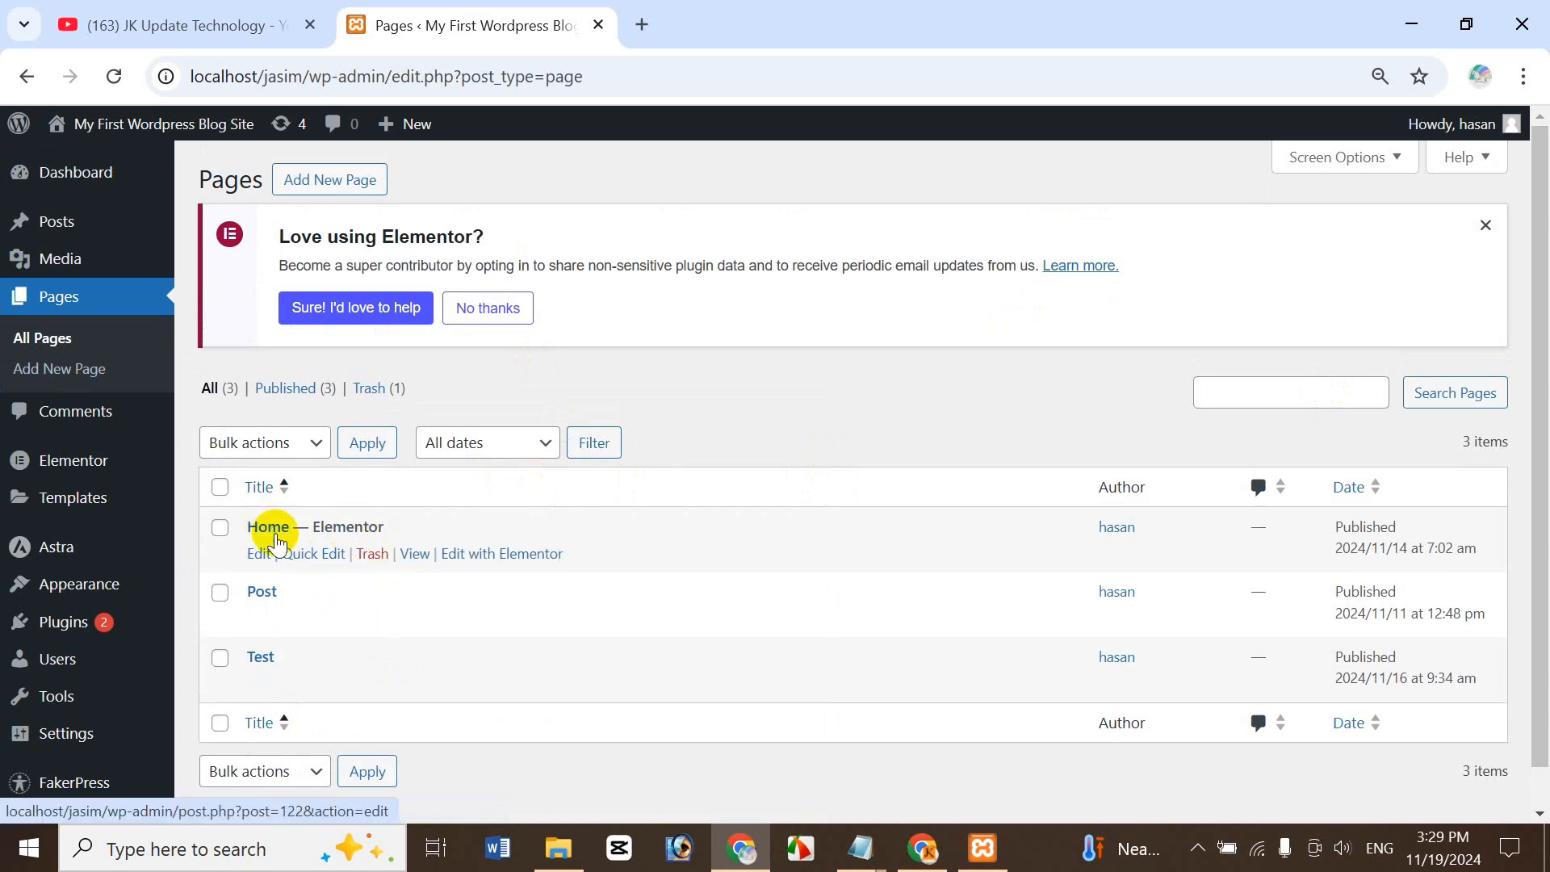
click(517, 557)
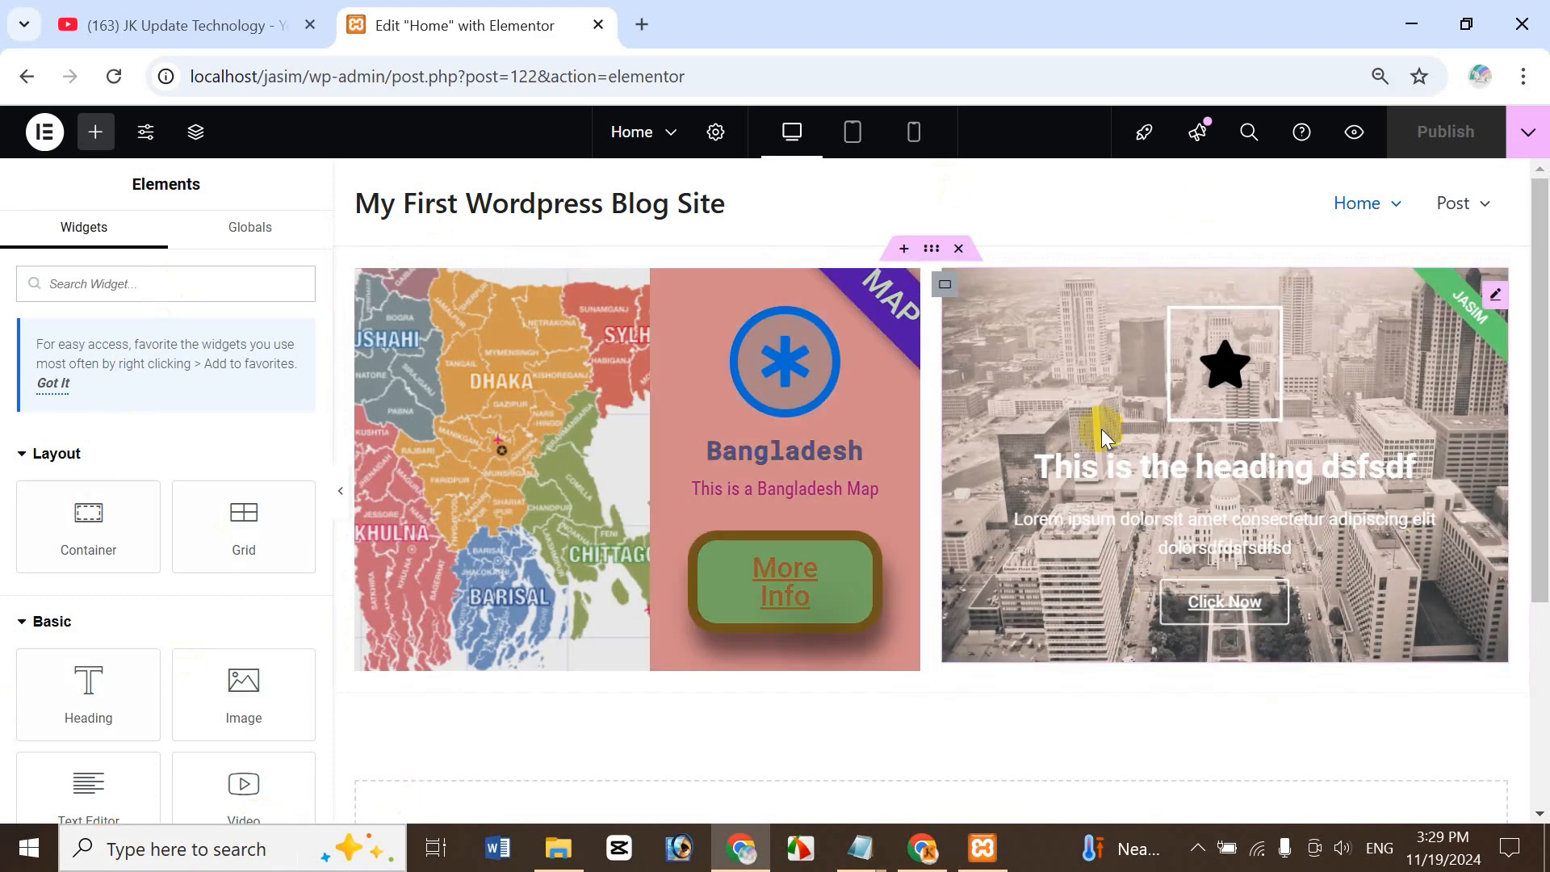
click(216, 22)
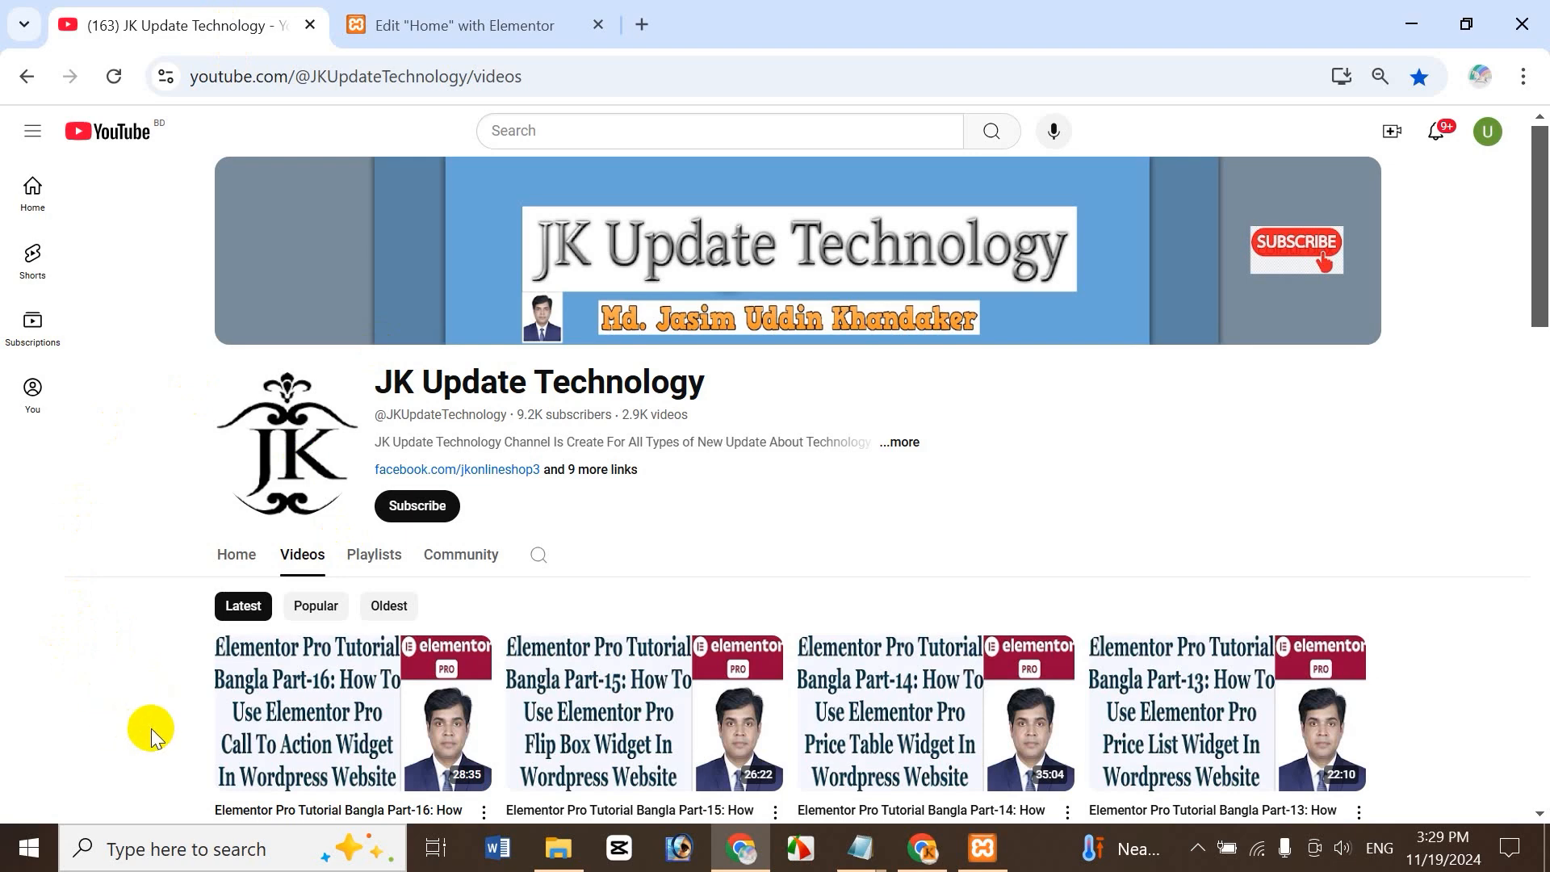
click(467, 31)
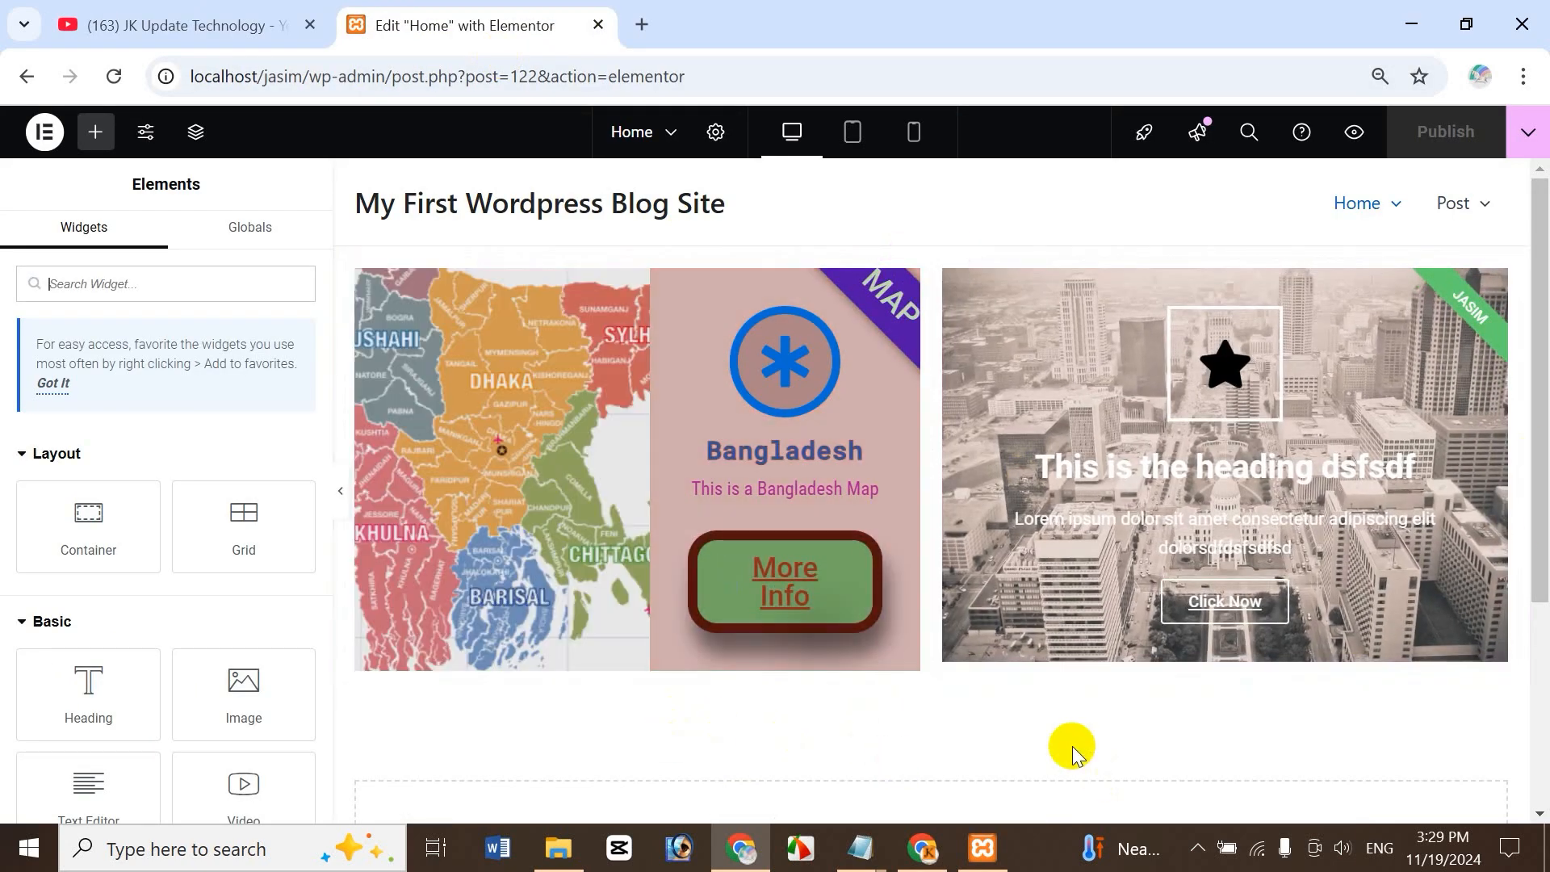
scroll(1175, 552, down, 3)
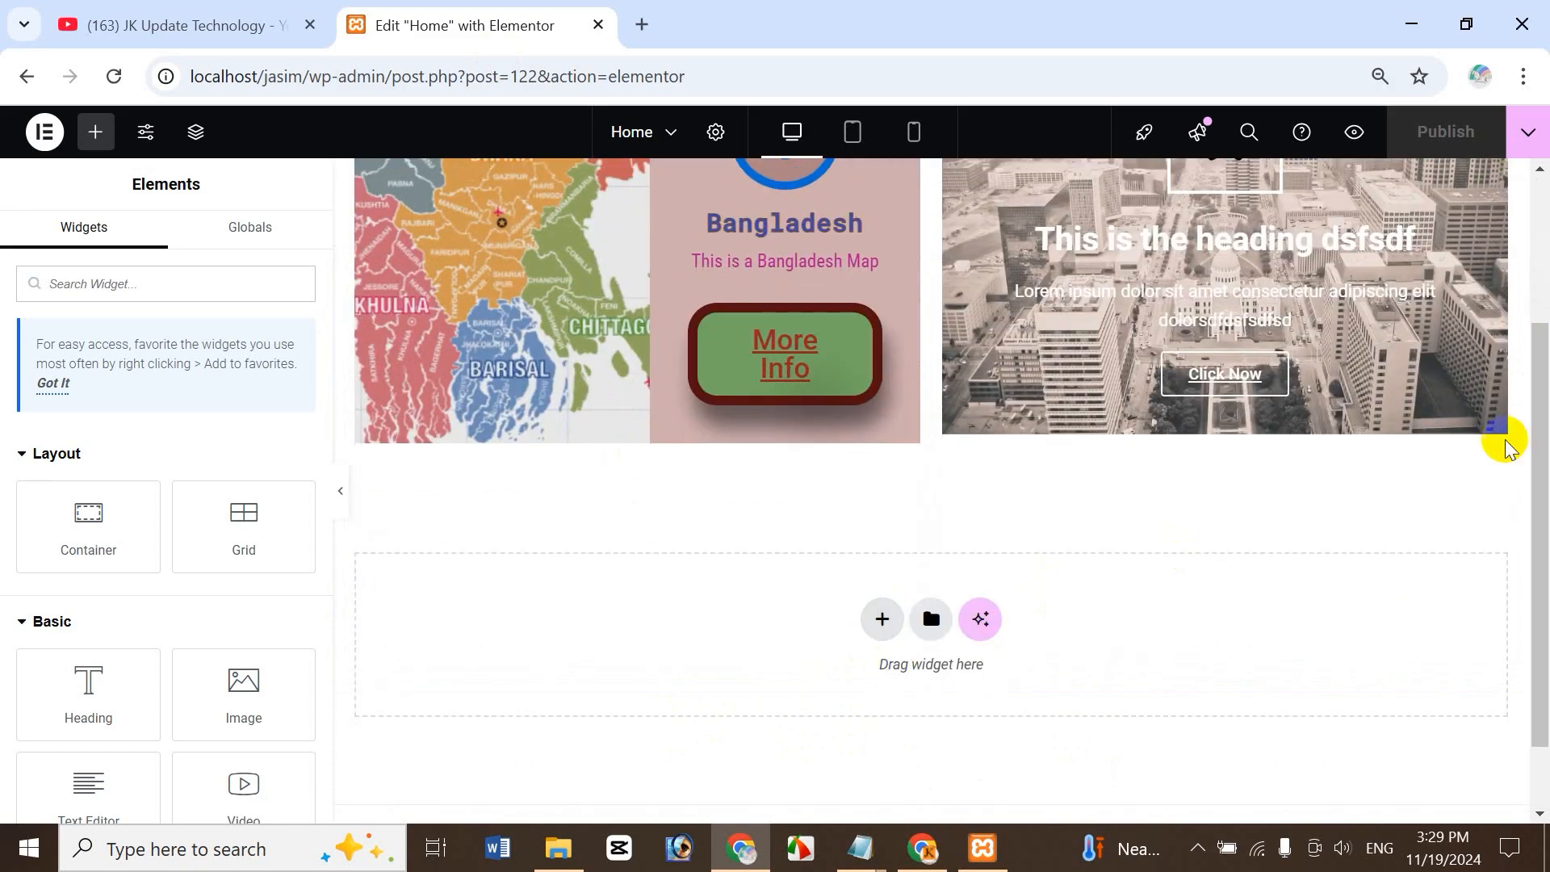
drag(1525, 453, 1525, 312)
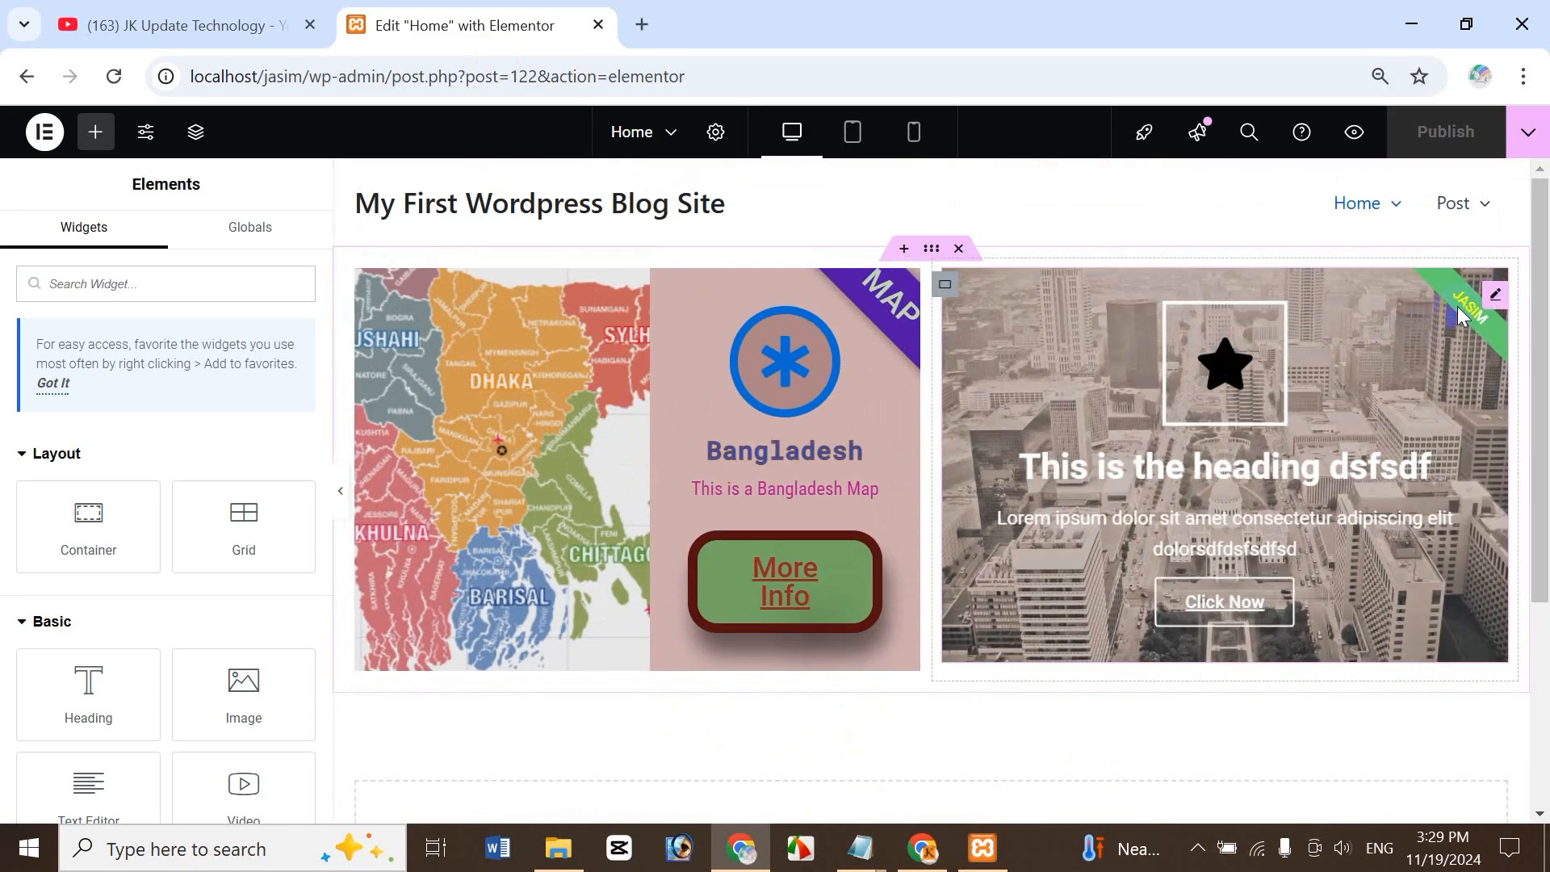
- Delete both Call to Action widgets, the city photo one and the Bangladesh map one, from the two-column container
click(1496, 297)
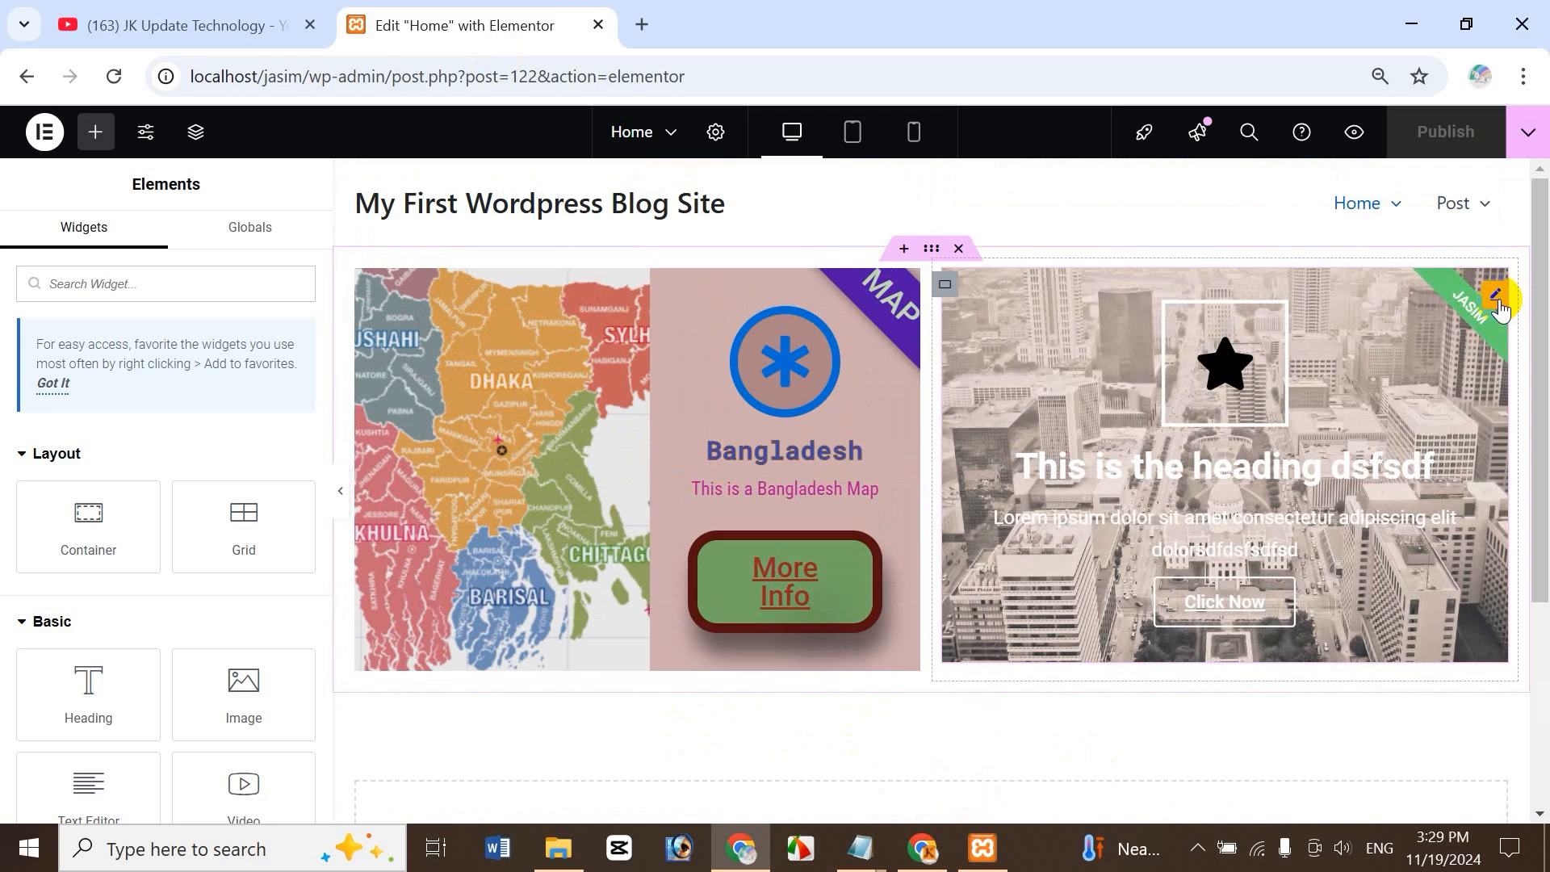
right_click(1497, 305)
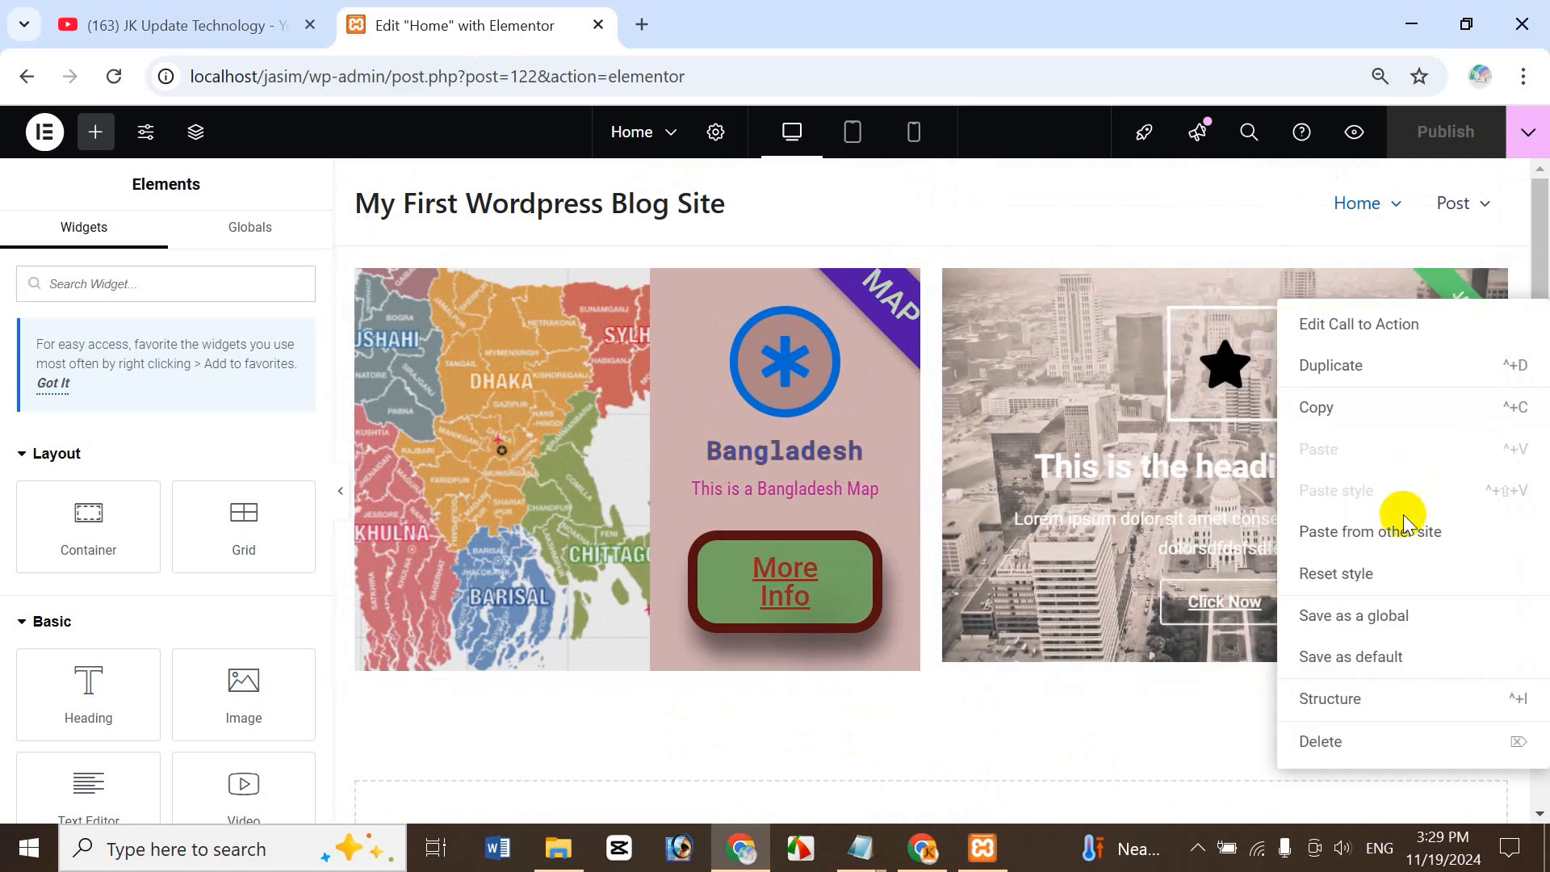
click(1319, 738)
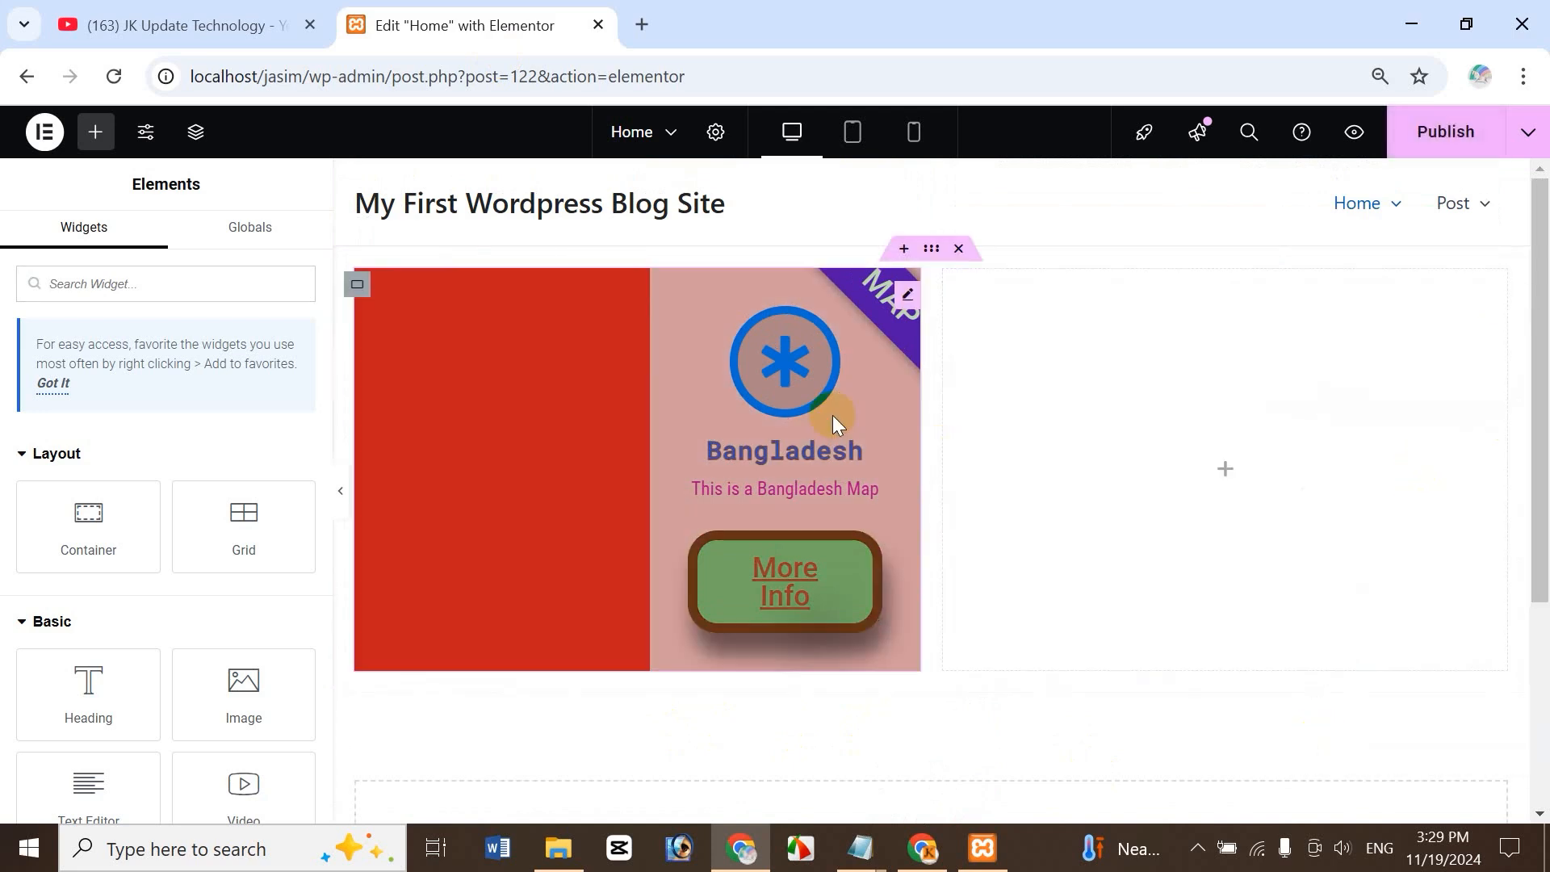
right_click(905, 305)
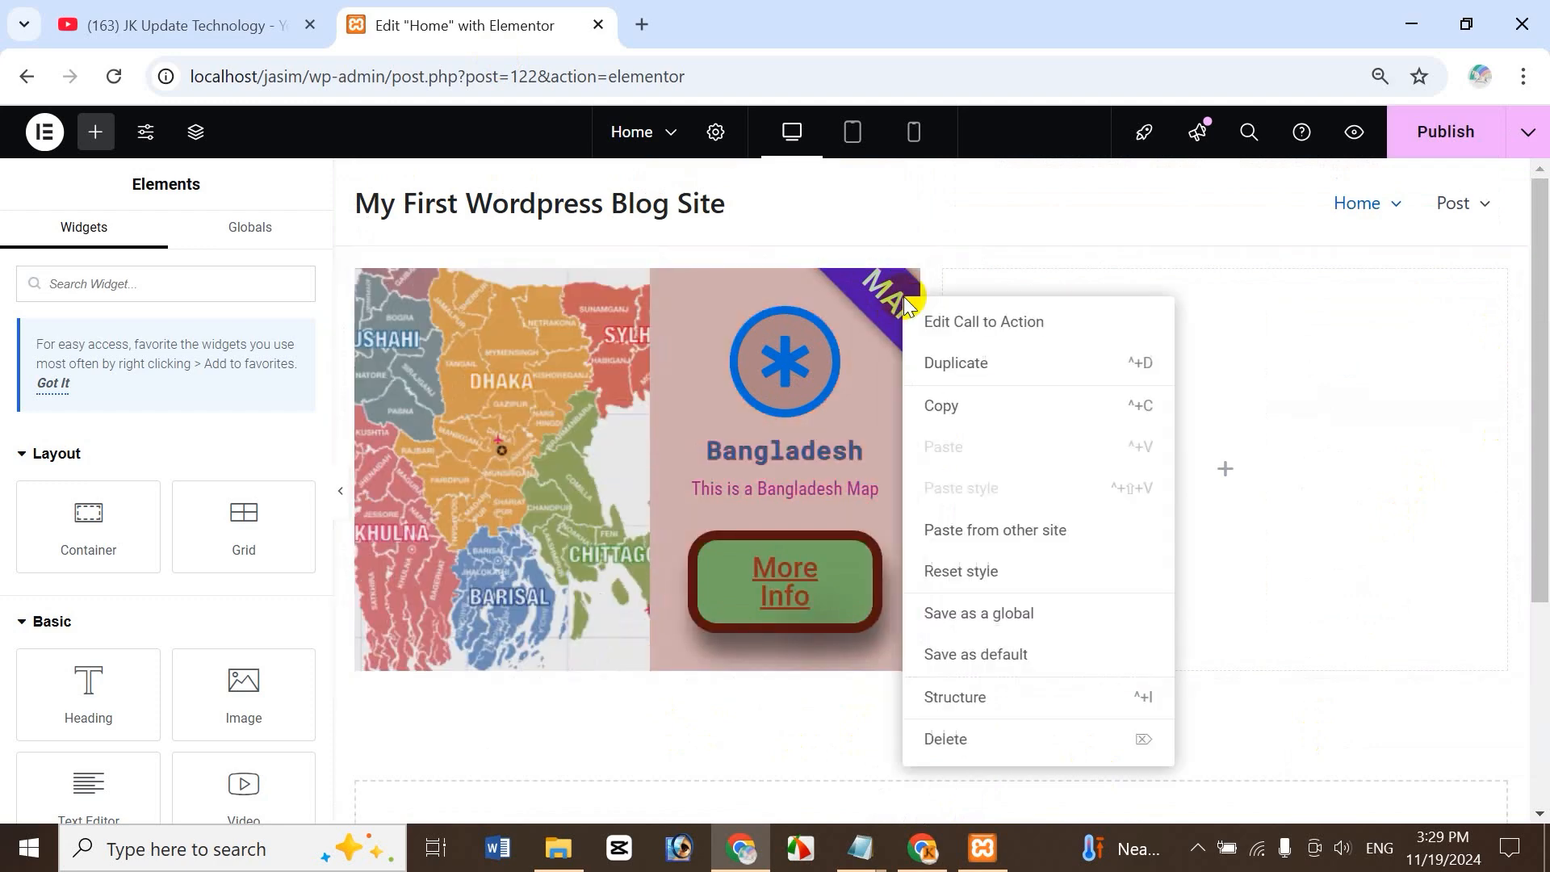
click(975, 745)
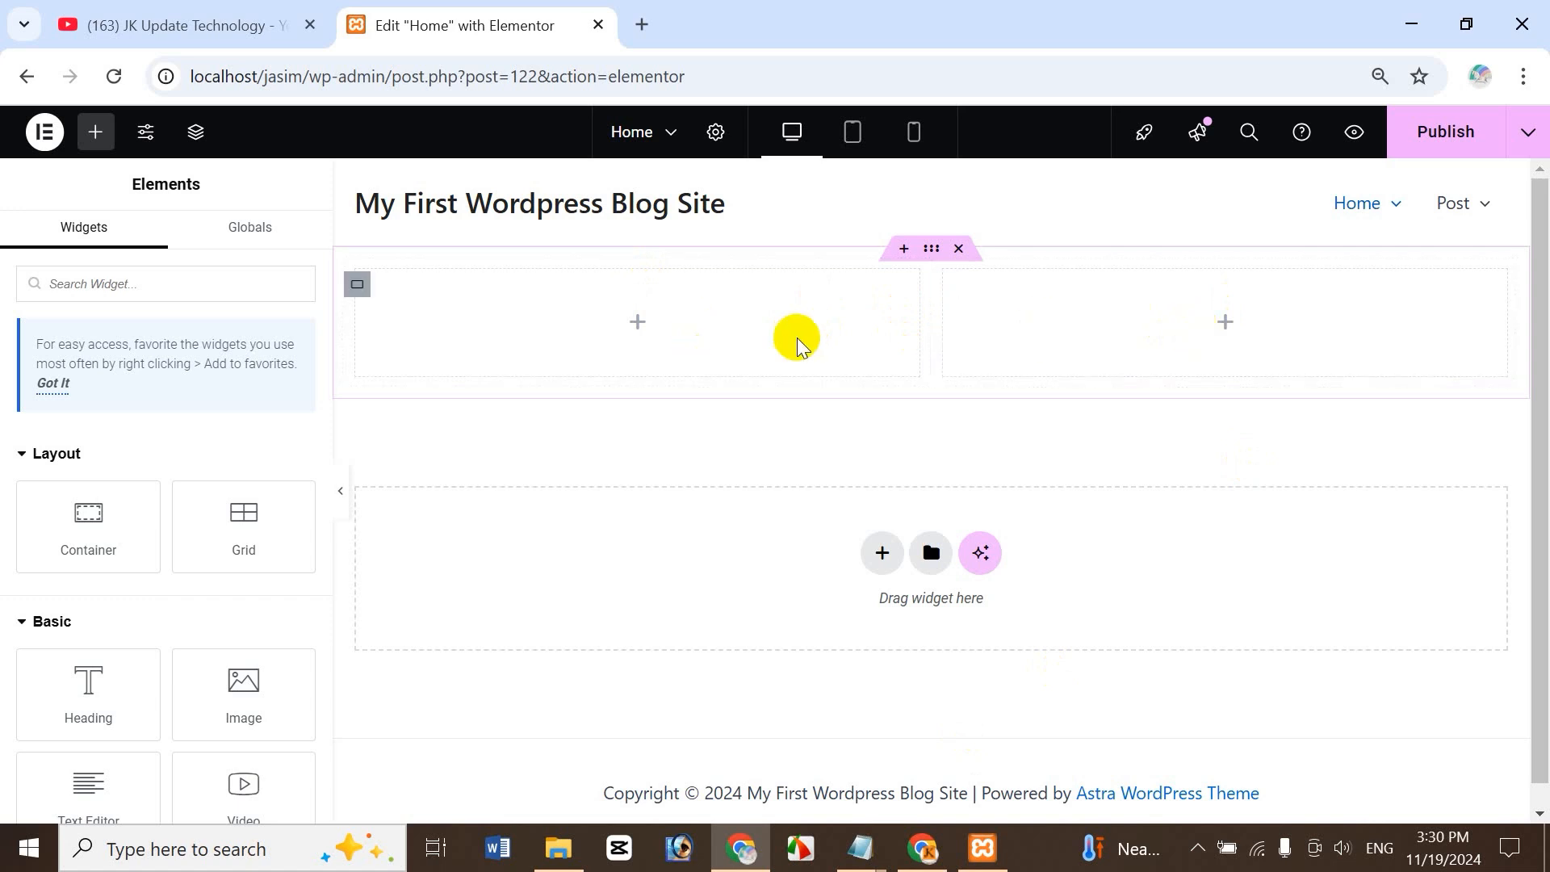
- Delete the empty two-column container and add a new single-column flexbox container with a downward direction
click(959, 250)
click(879, 442)
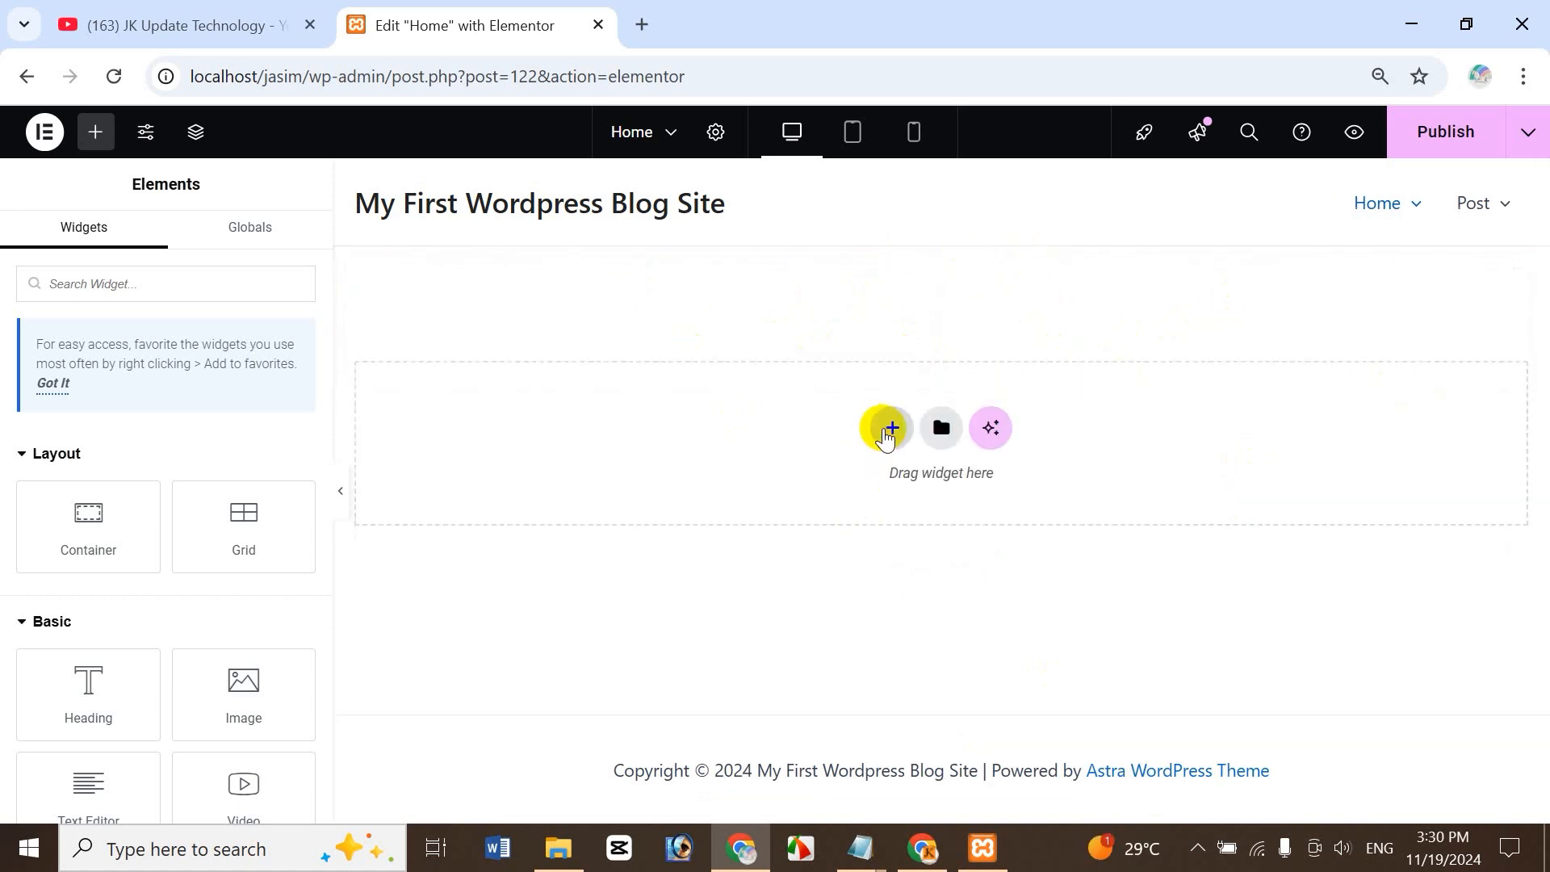
click(866, 519)
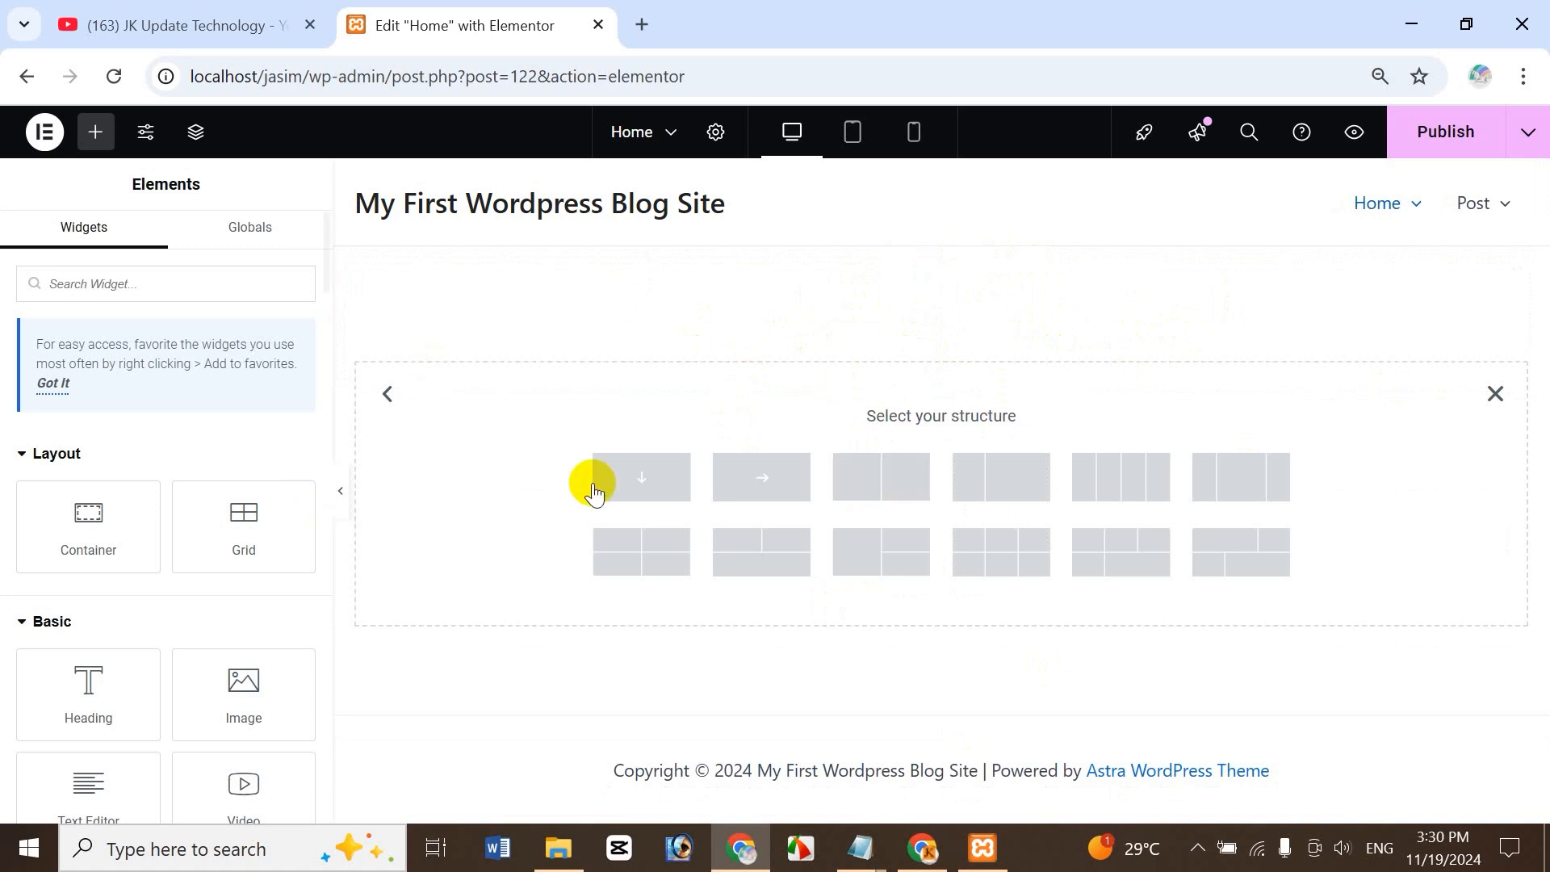
click(632, 478)
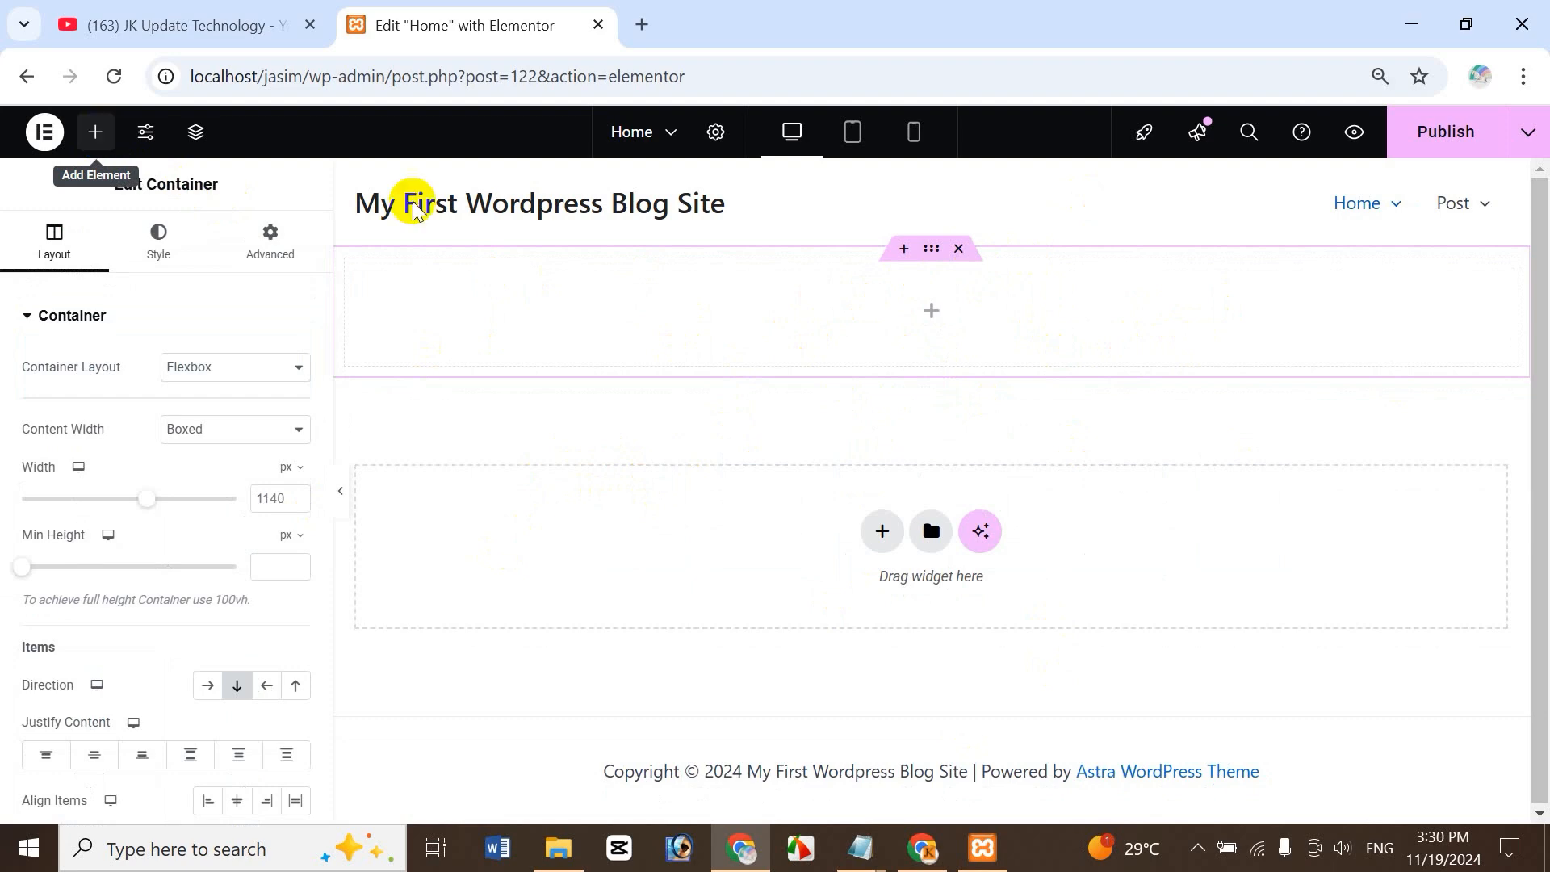
- Search the widgets for carousel, clear the search, and place a Media Carousel widget in the empty container
click(928, 311)
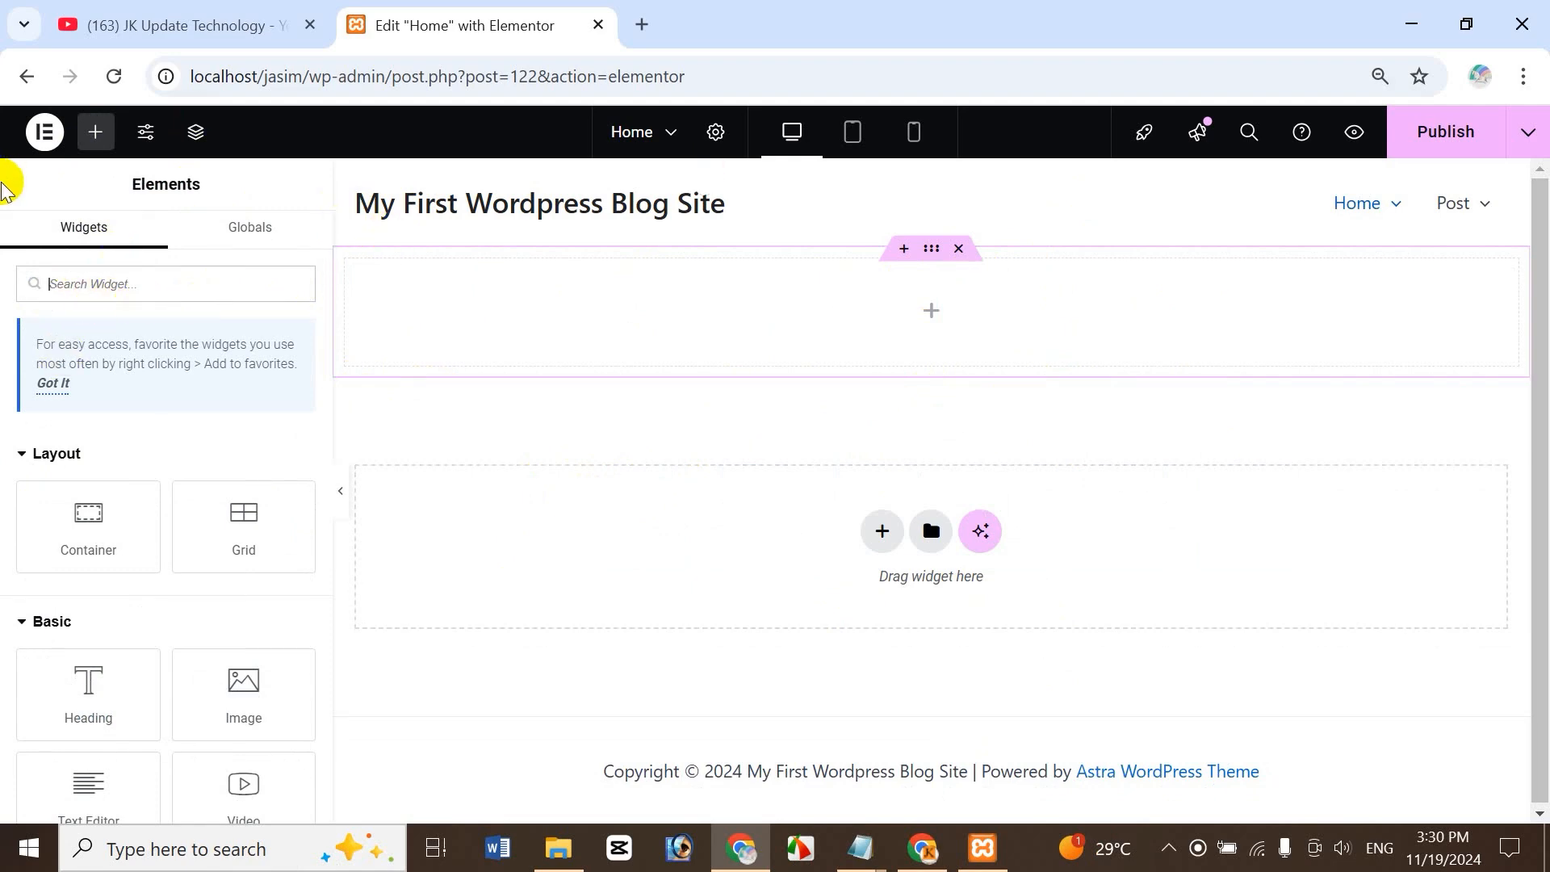
text(carousel)
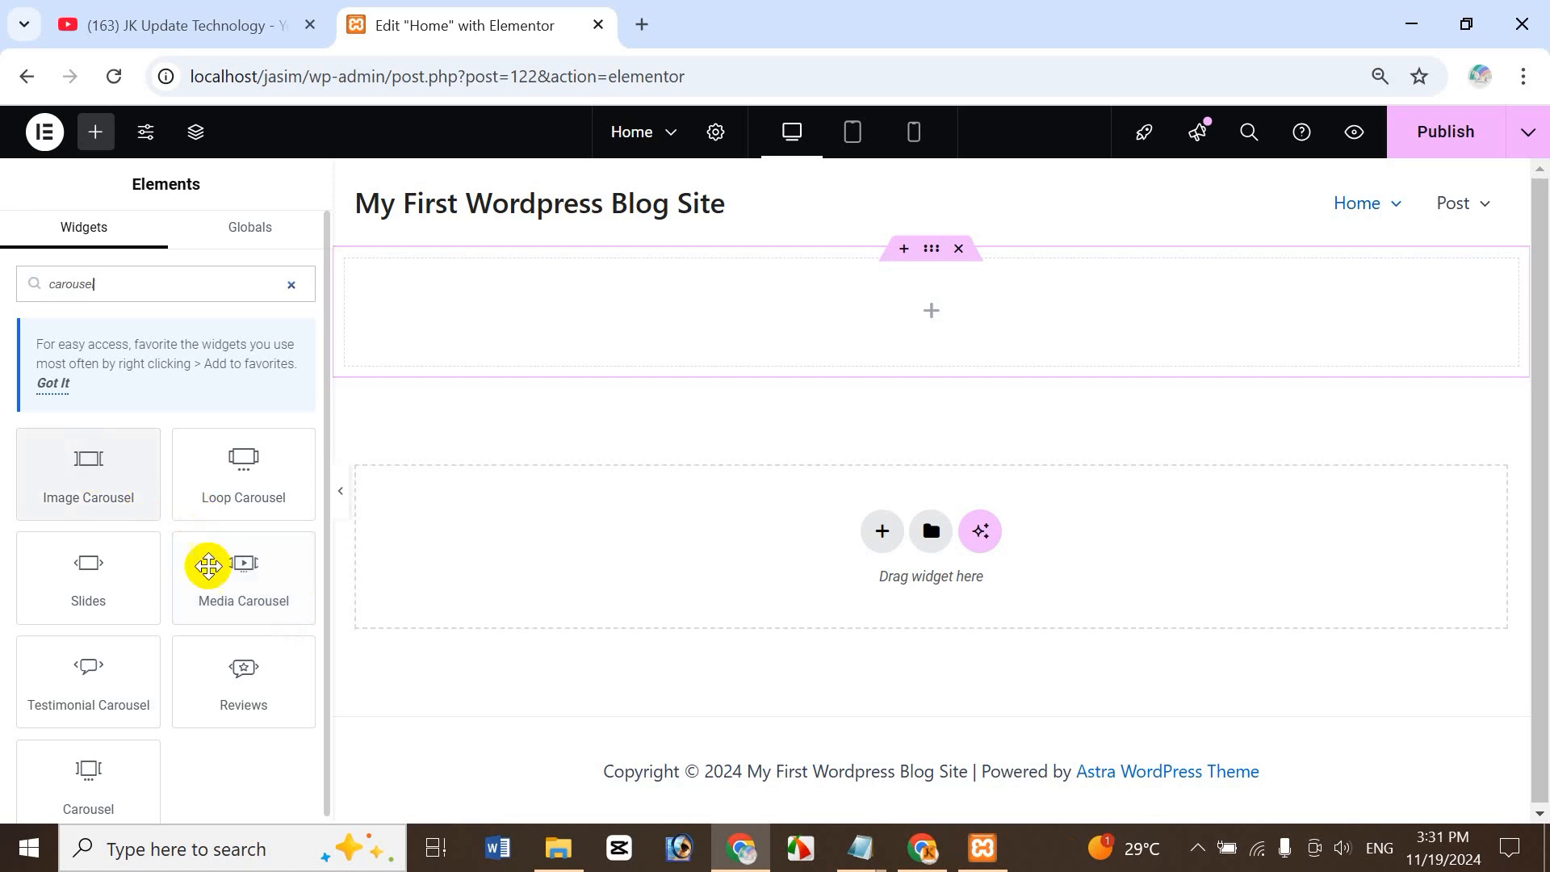
click(291, 285)
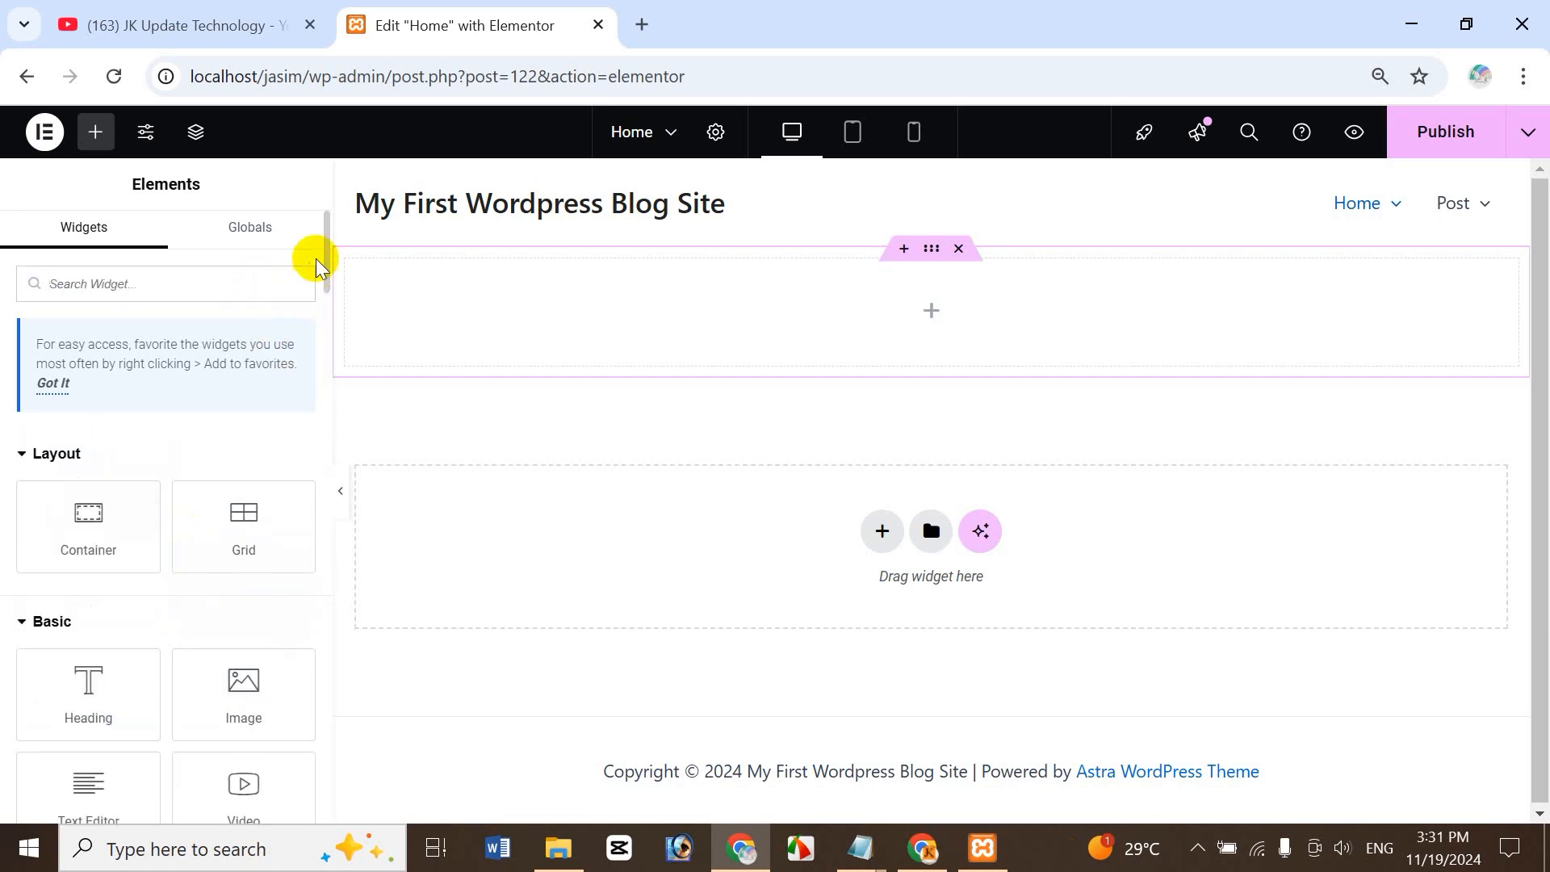
drag(327, 246, 337, 619)
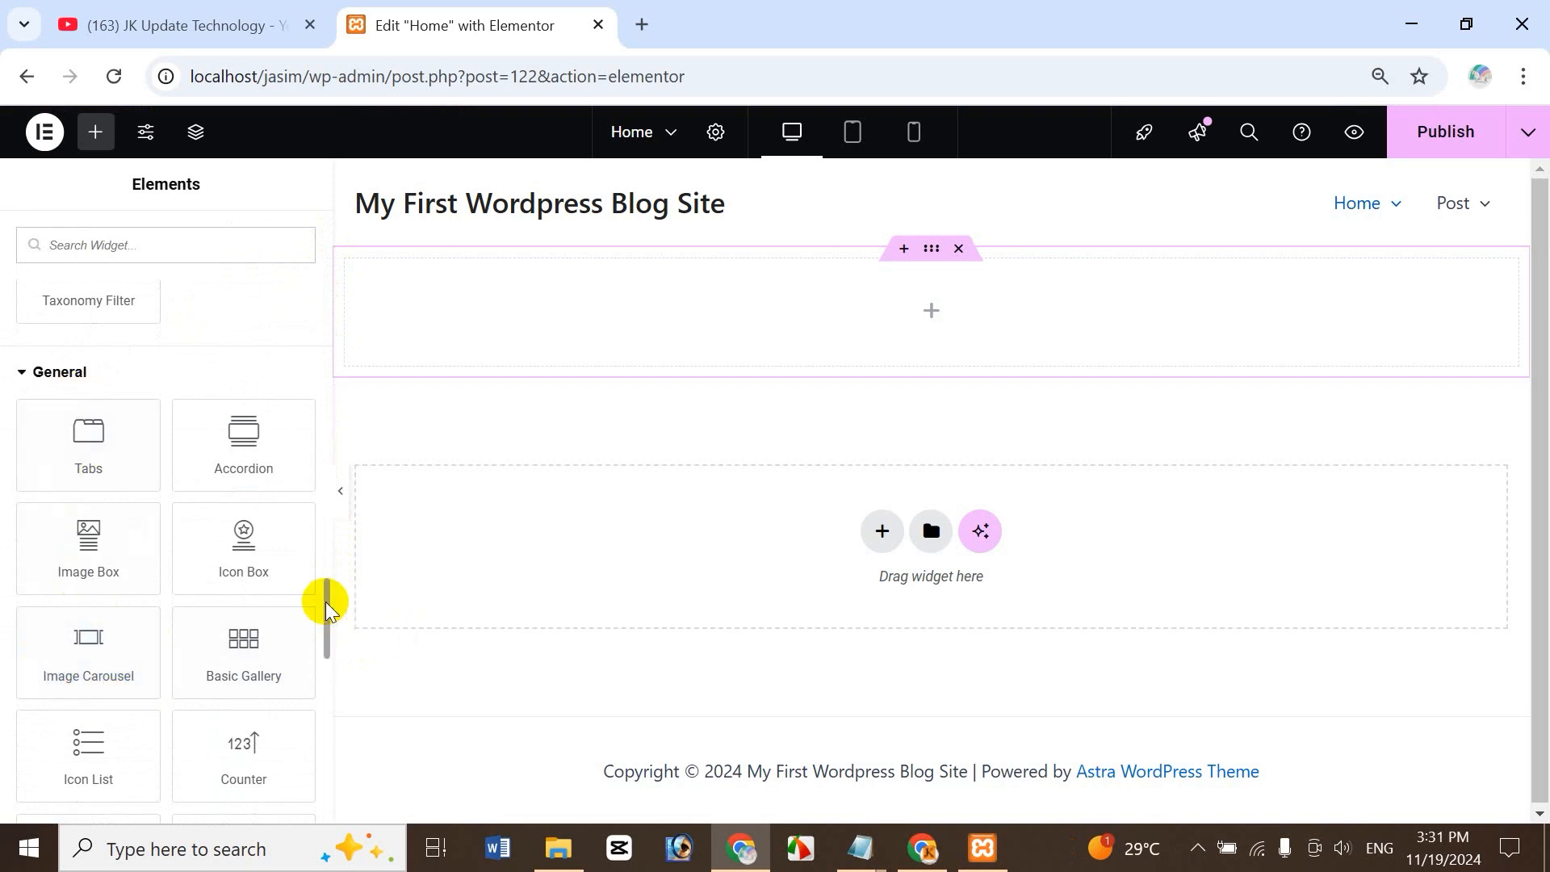
drag(327, 607, 327, 436)
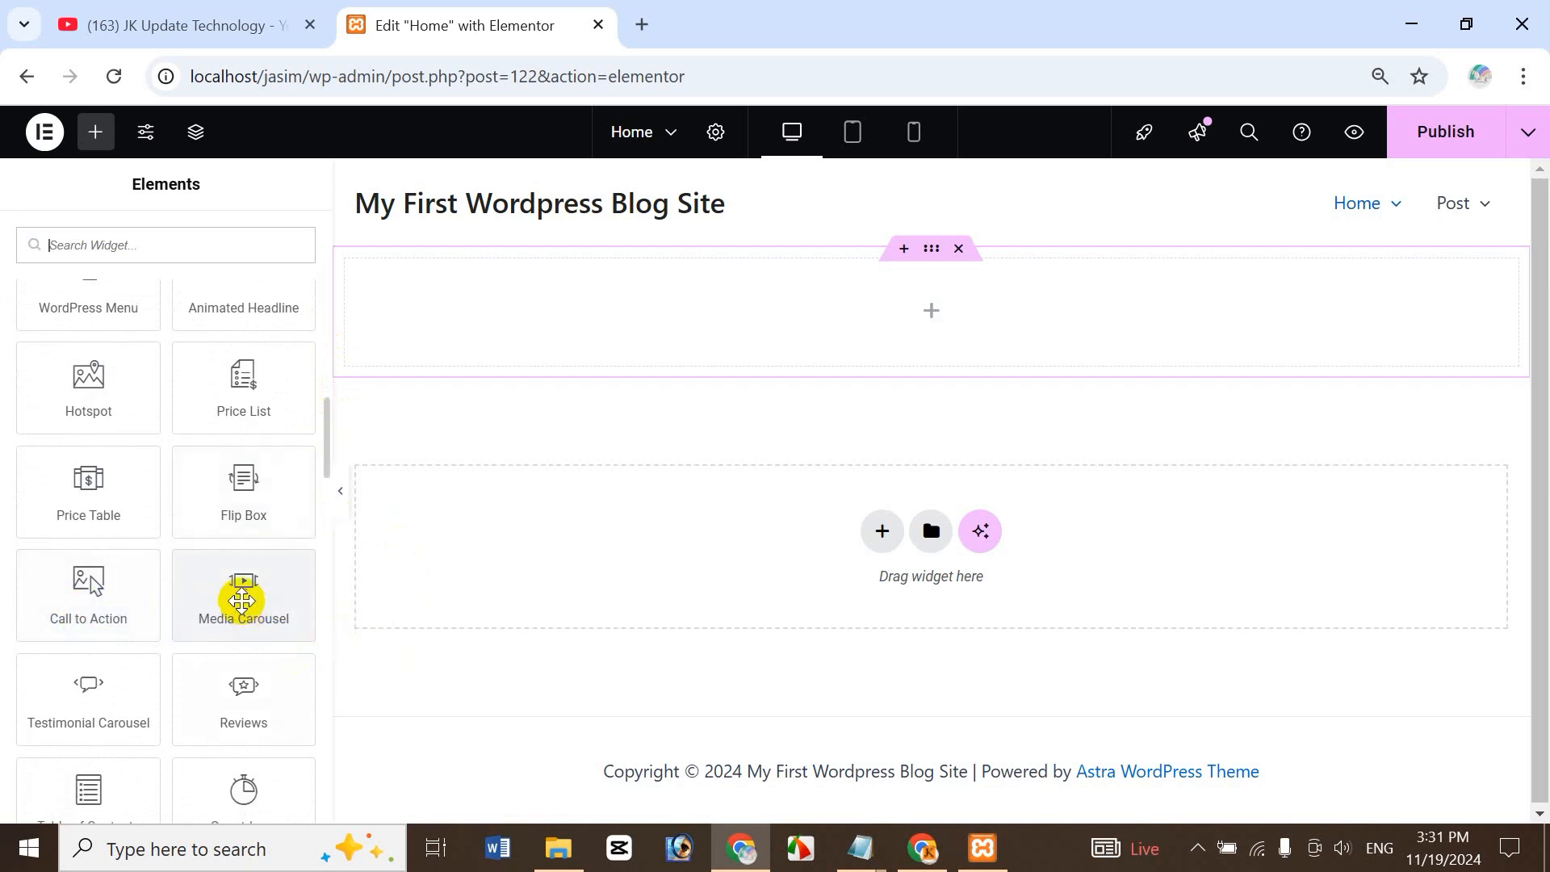
drag(232, 598, 918, 338)
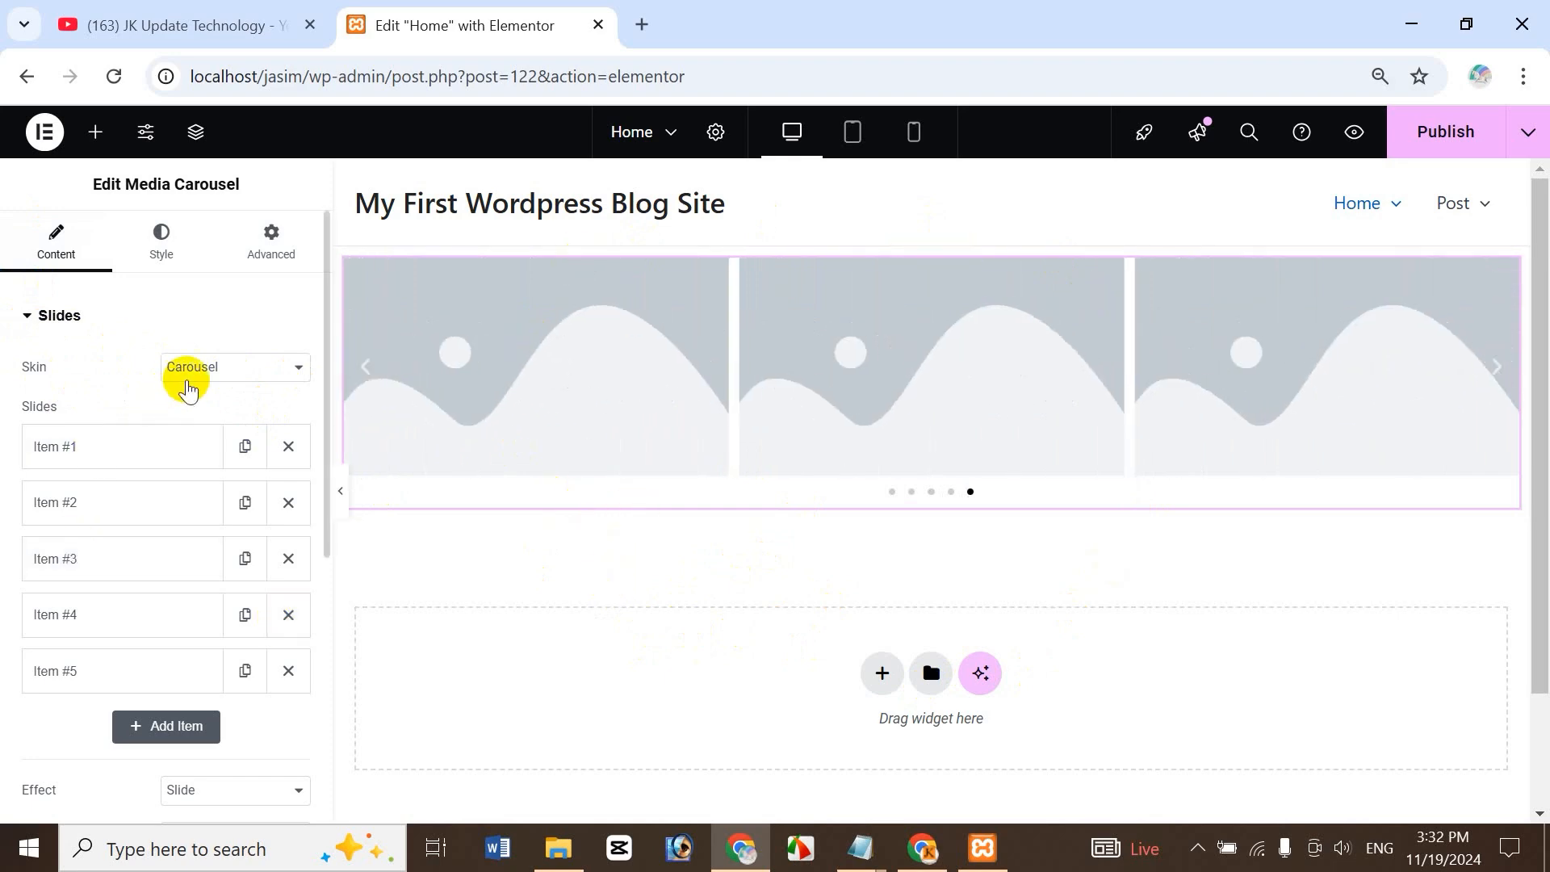
- Try the Slideshow and Coverflow skins on the media carousel, and set the skin back to Carousel
click(201, 373)
click(194, 426)
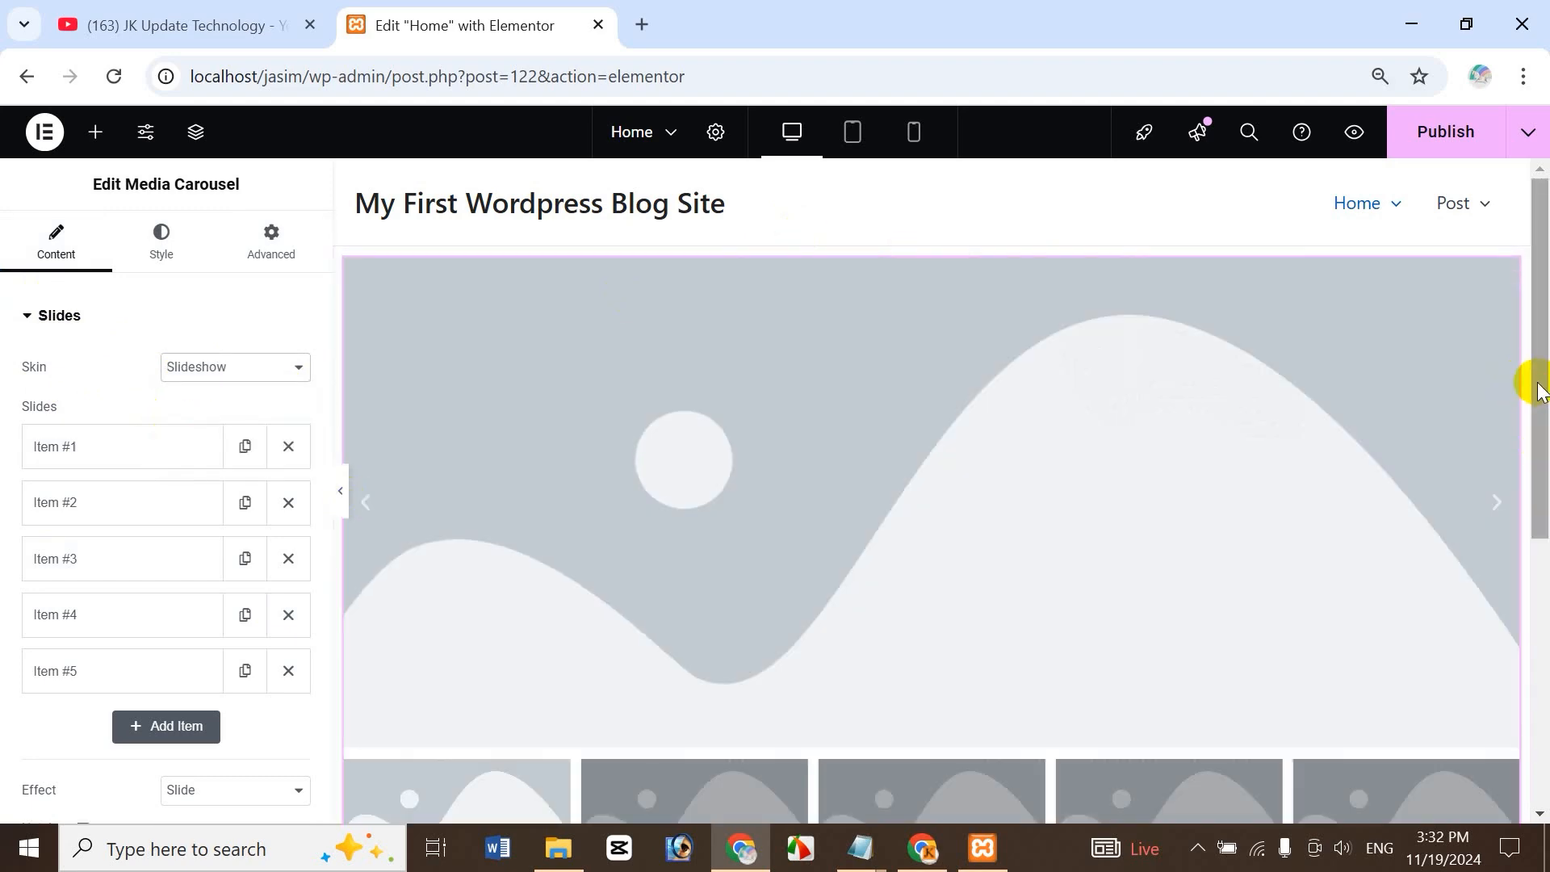
mouse_move(1539, 385)
mouse_down()
mouse_move(1535, 491)
mouse_move(1537, 387)
mouse_up()
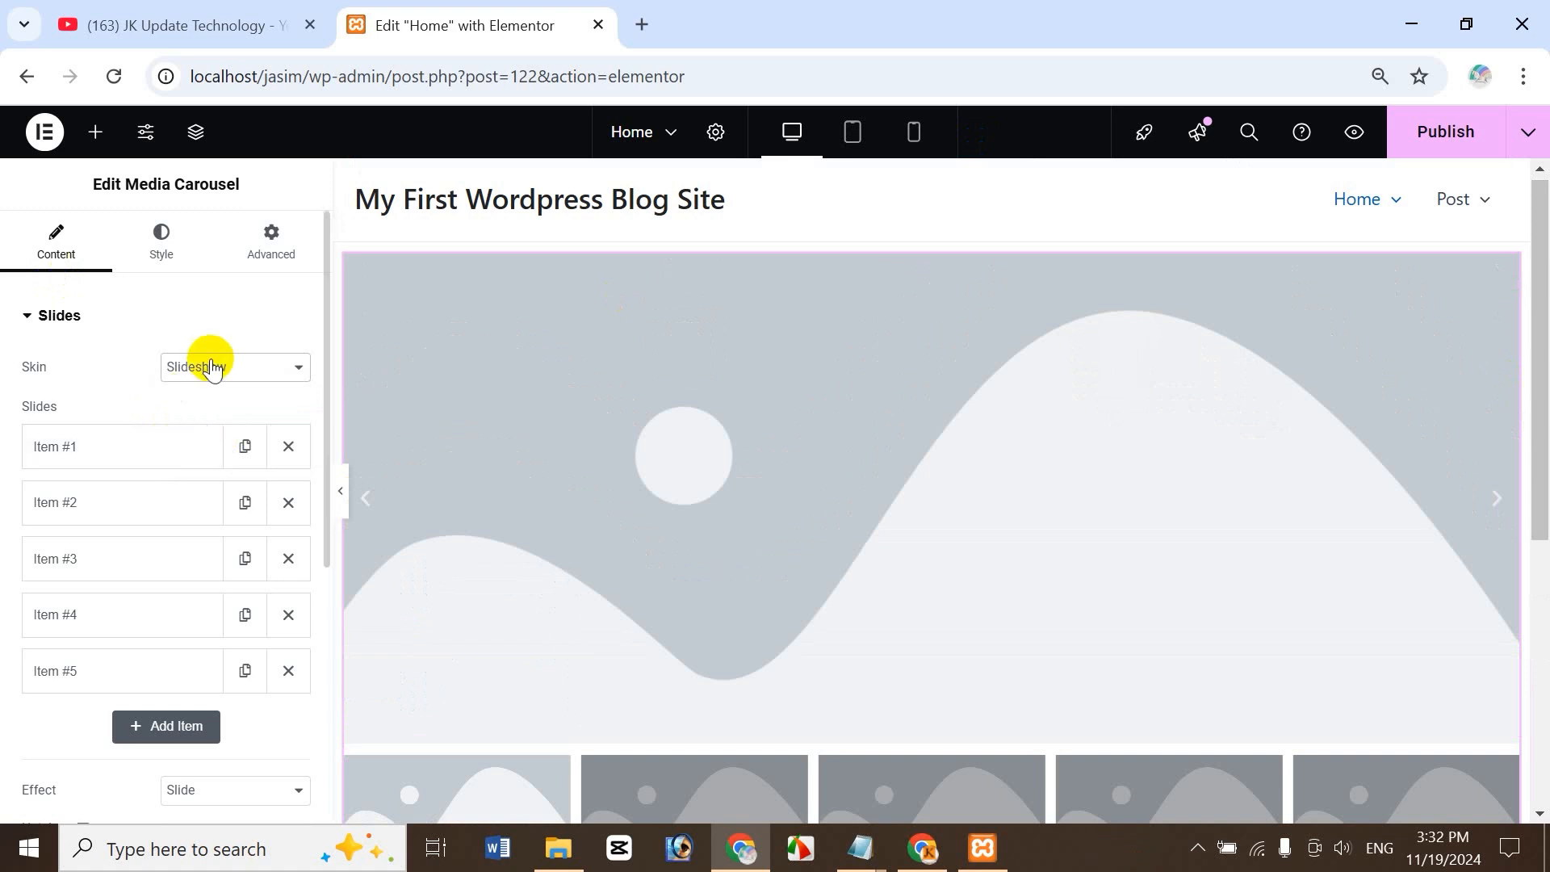
click(212, 368)
click(215, 457)
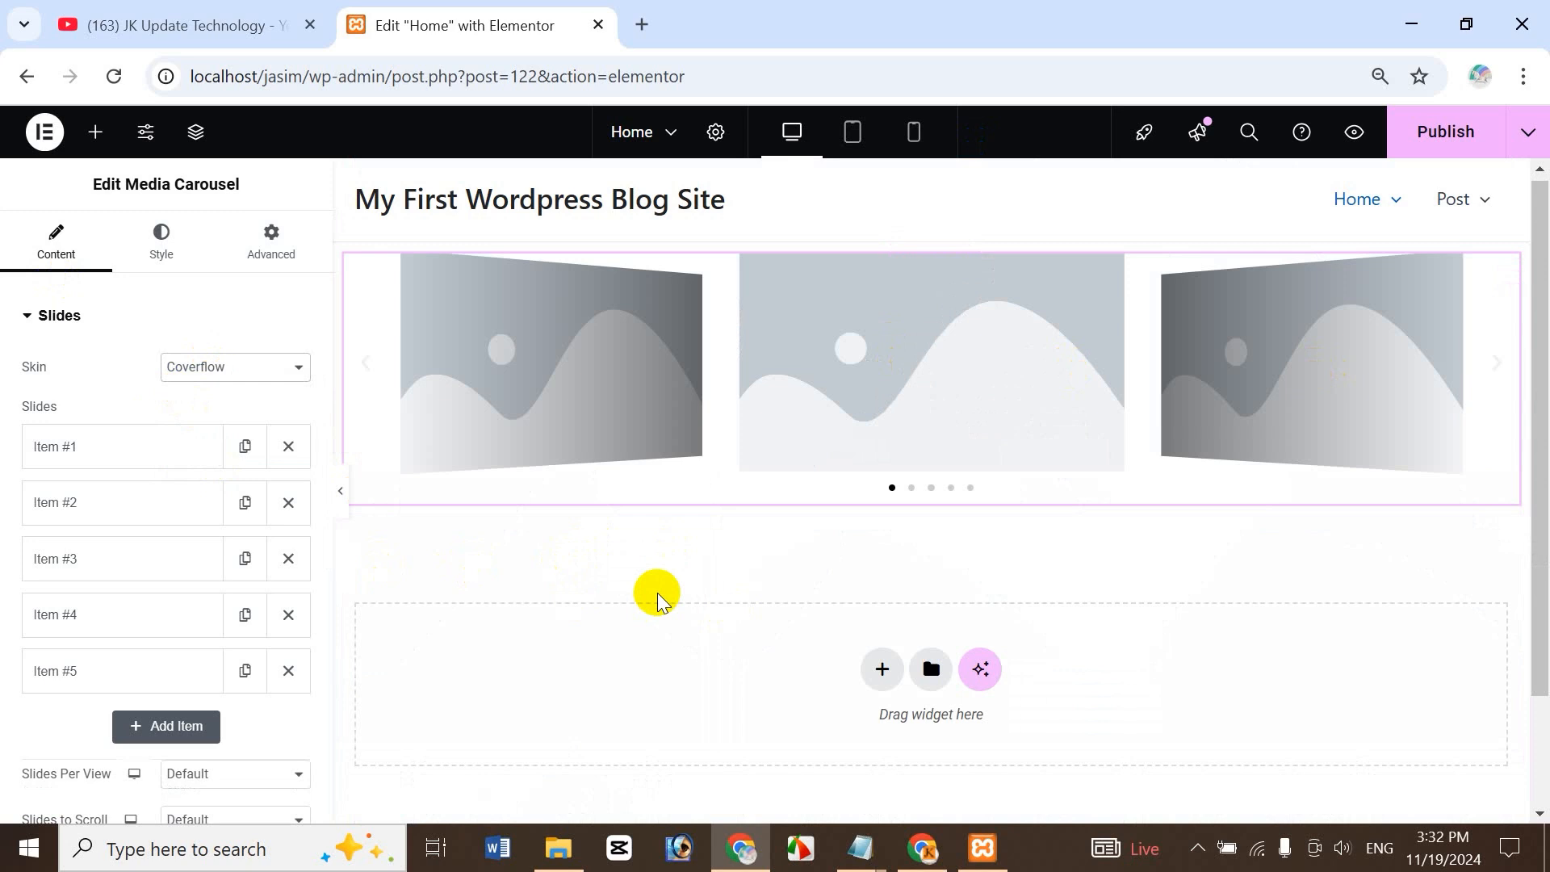
click(215, 375)
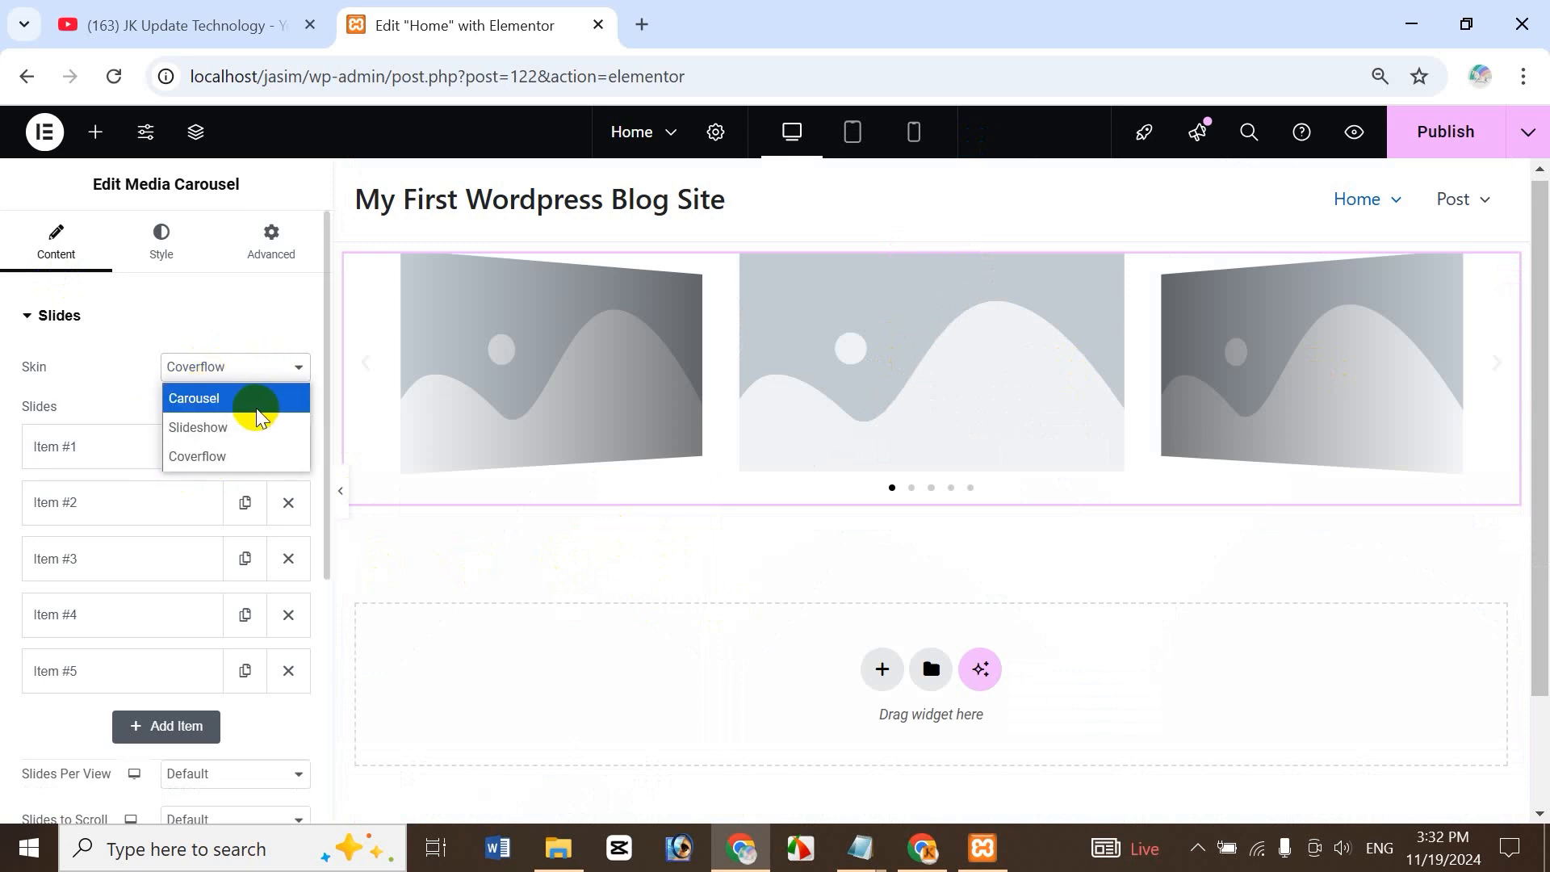
click(253, 409)
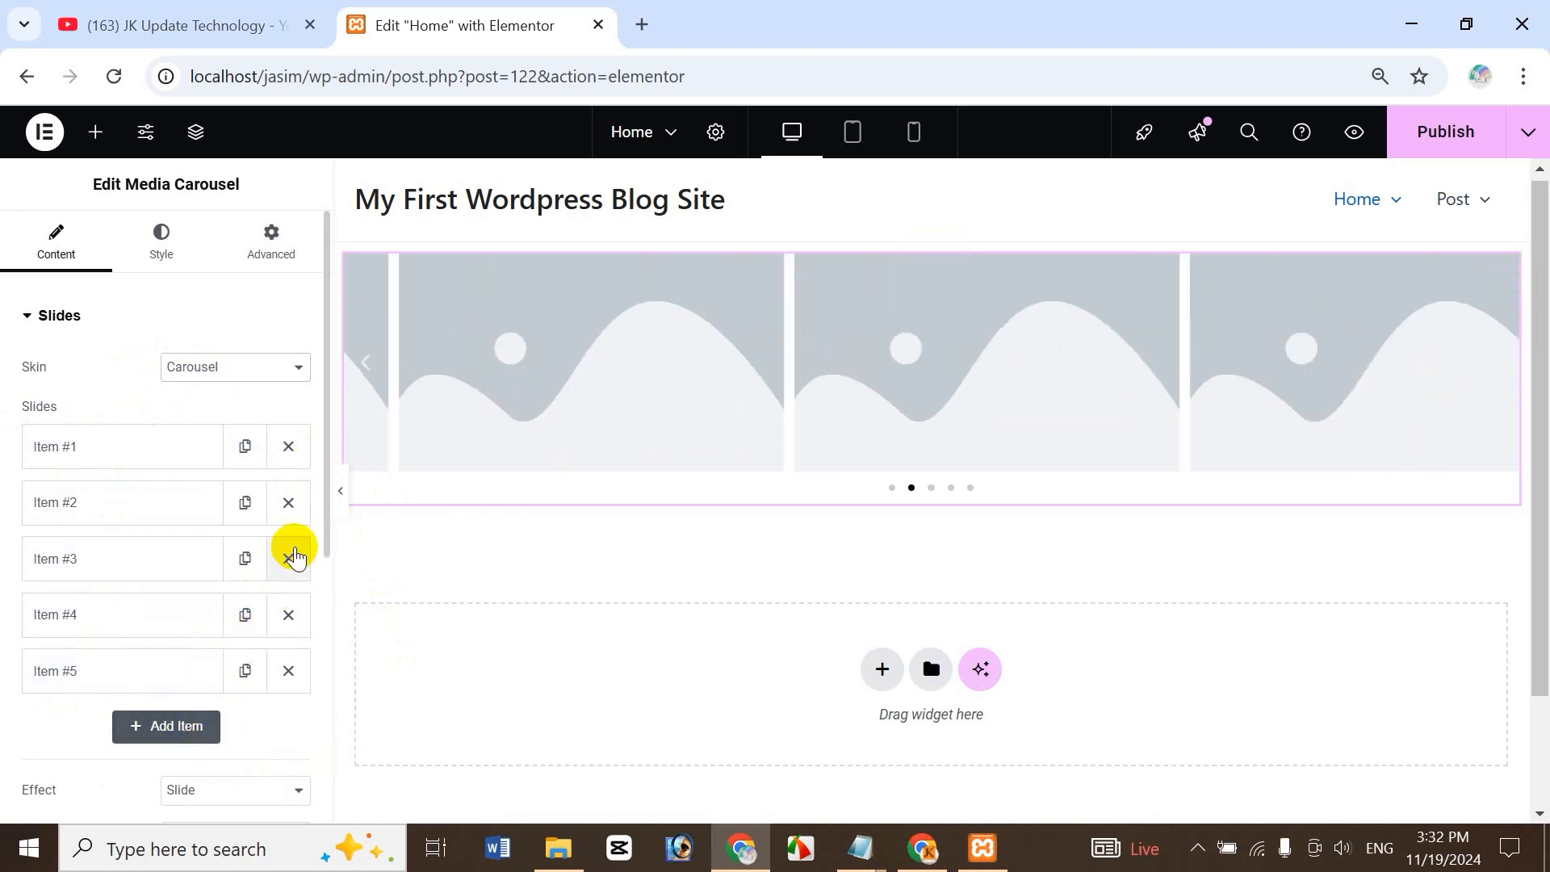
- Add two new slides, Item #6 and Item #7, to the media carousel and remove both again
click(172, 725)
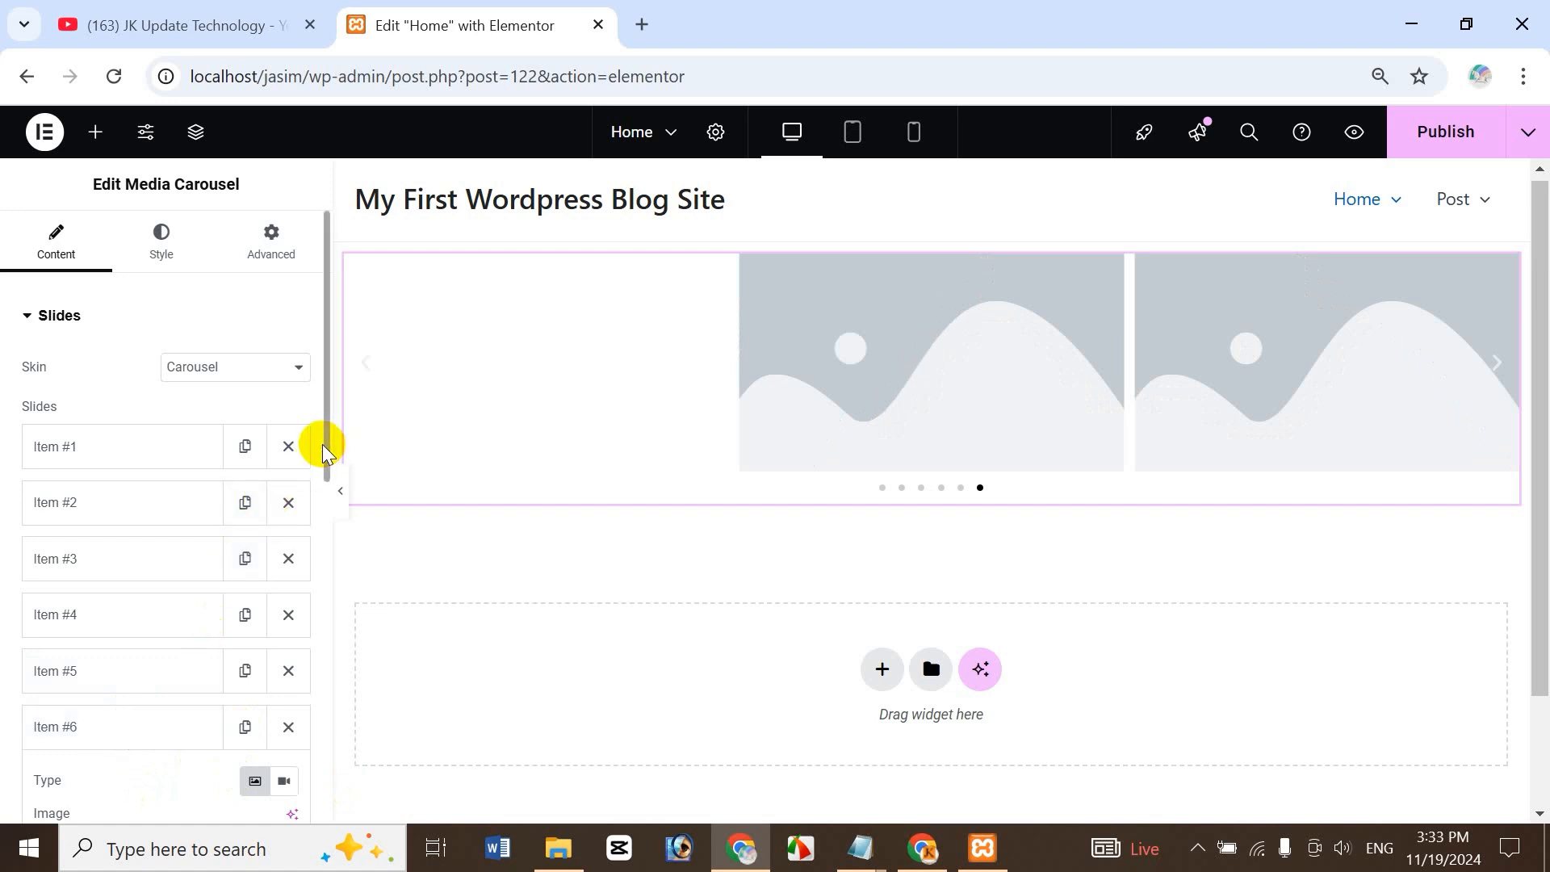
drag(325, 452, 211, 735)
scroll(172, 633, up, 3)
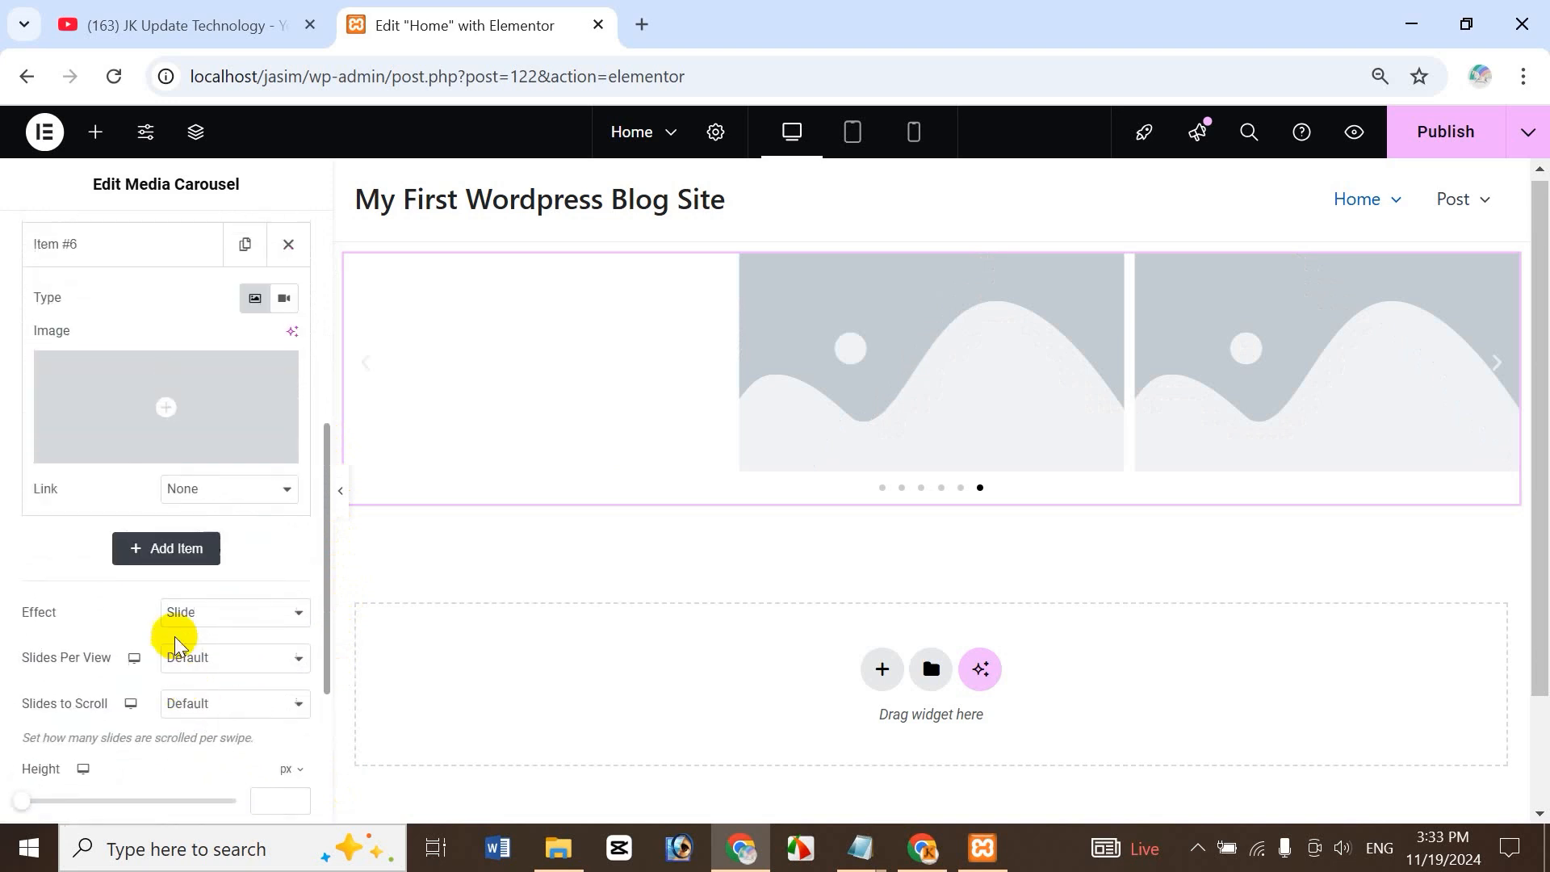
click(166, 630)
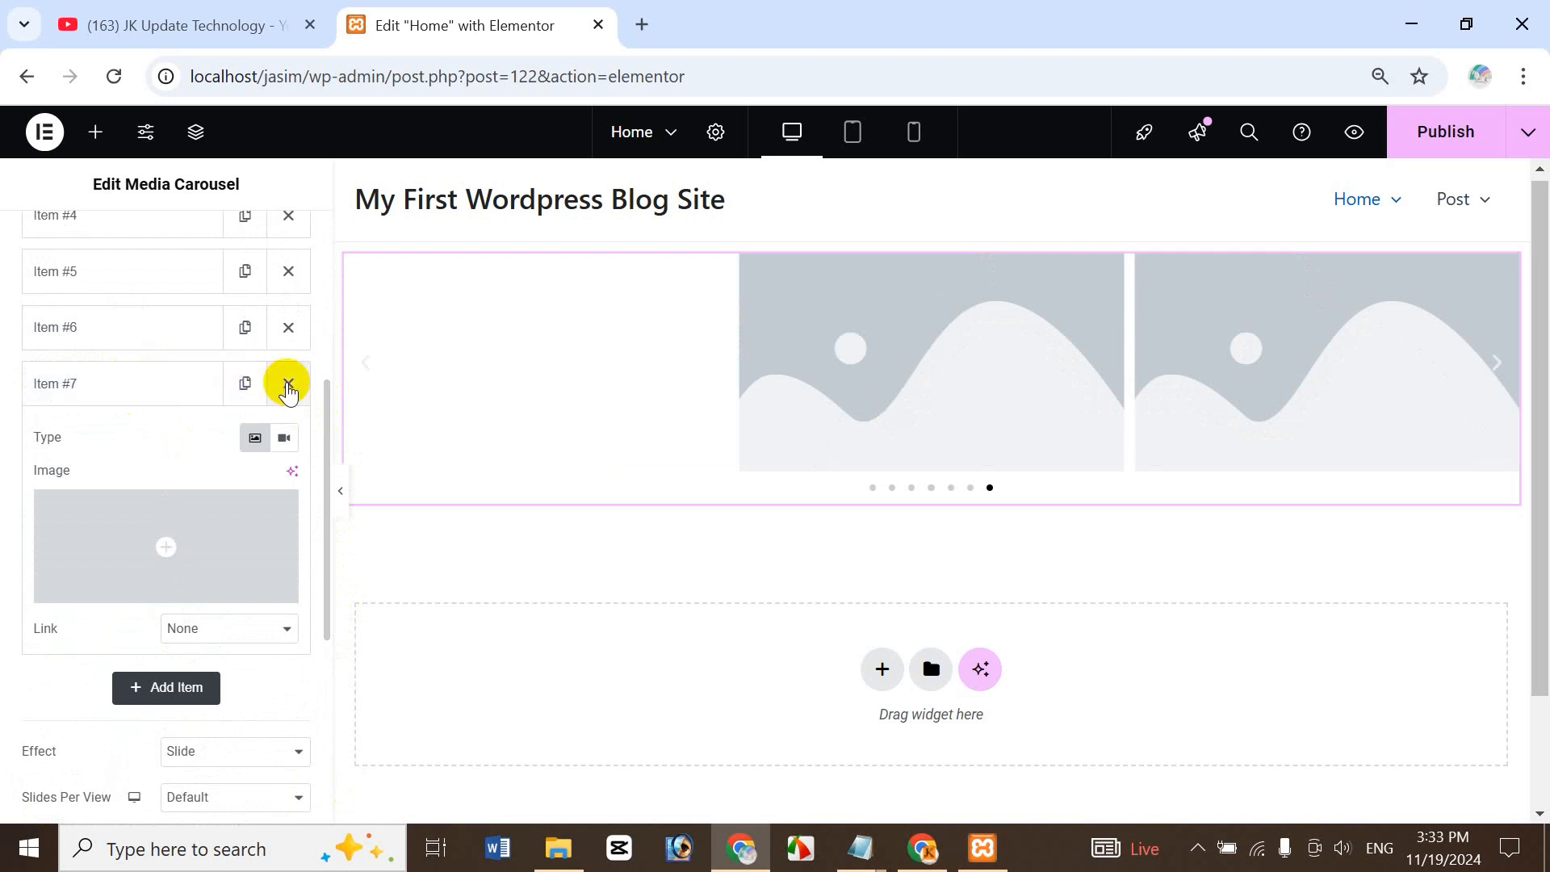
click(289, 386)
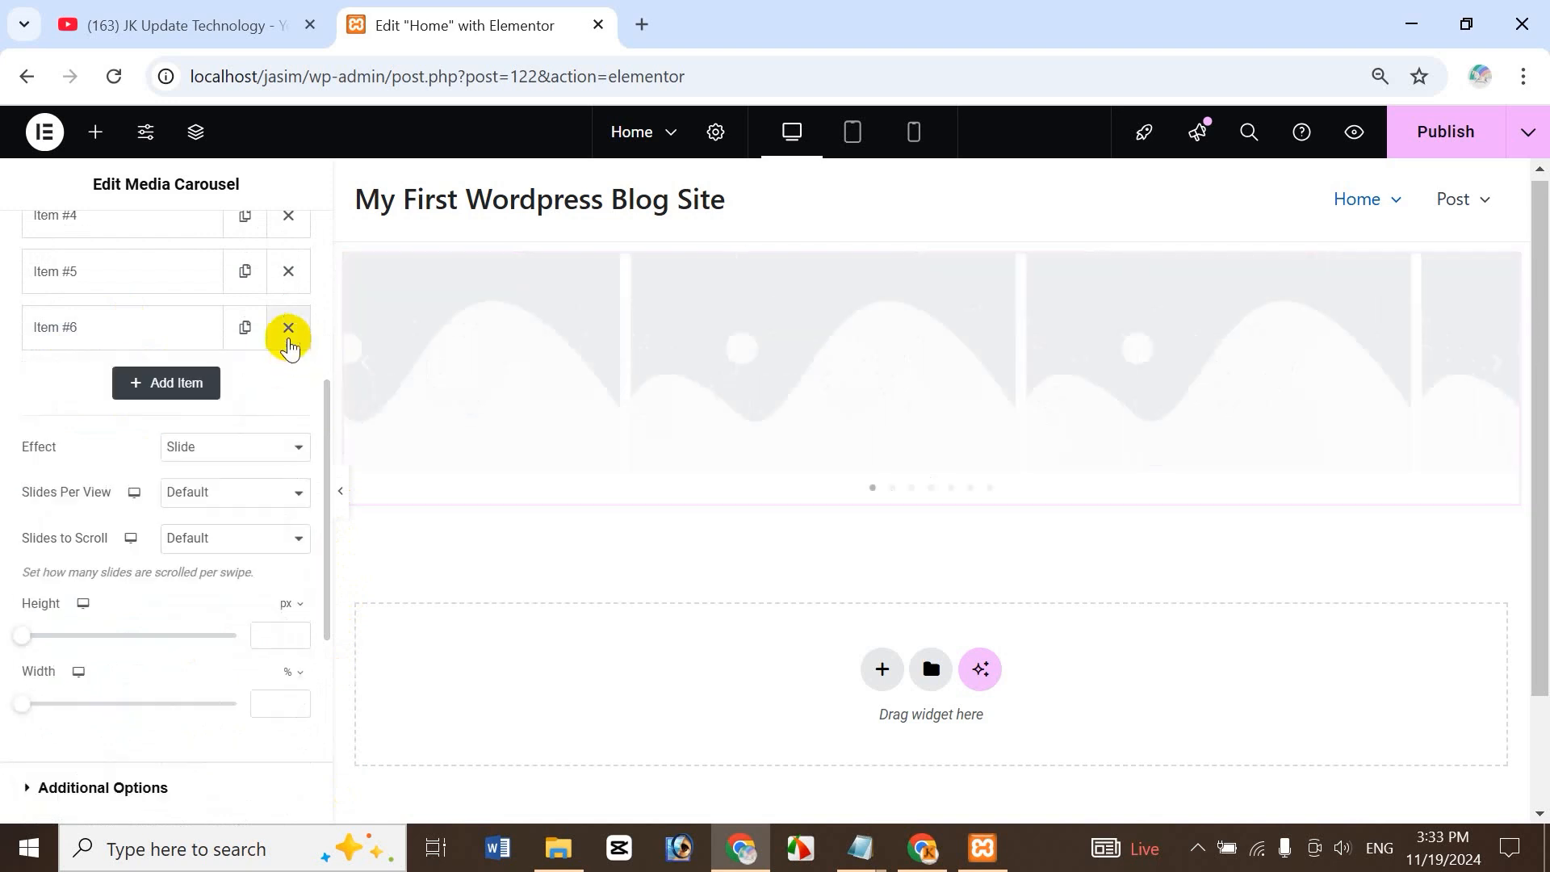
click(288, 327)
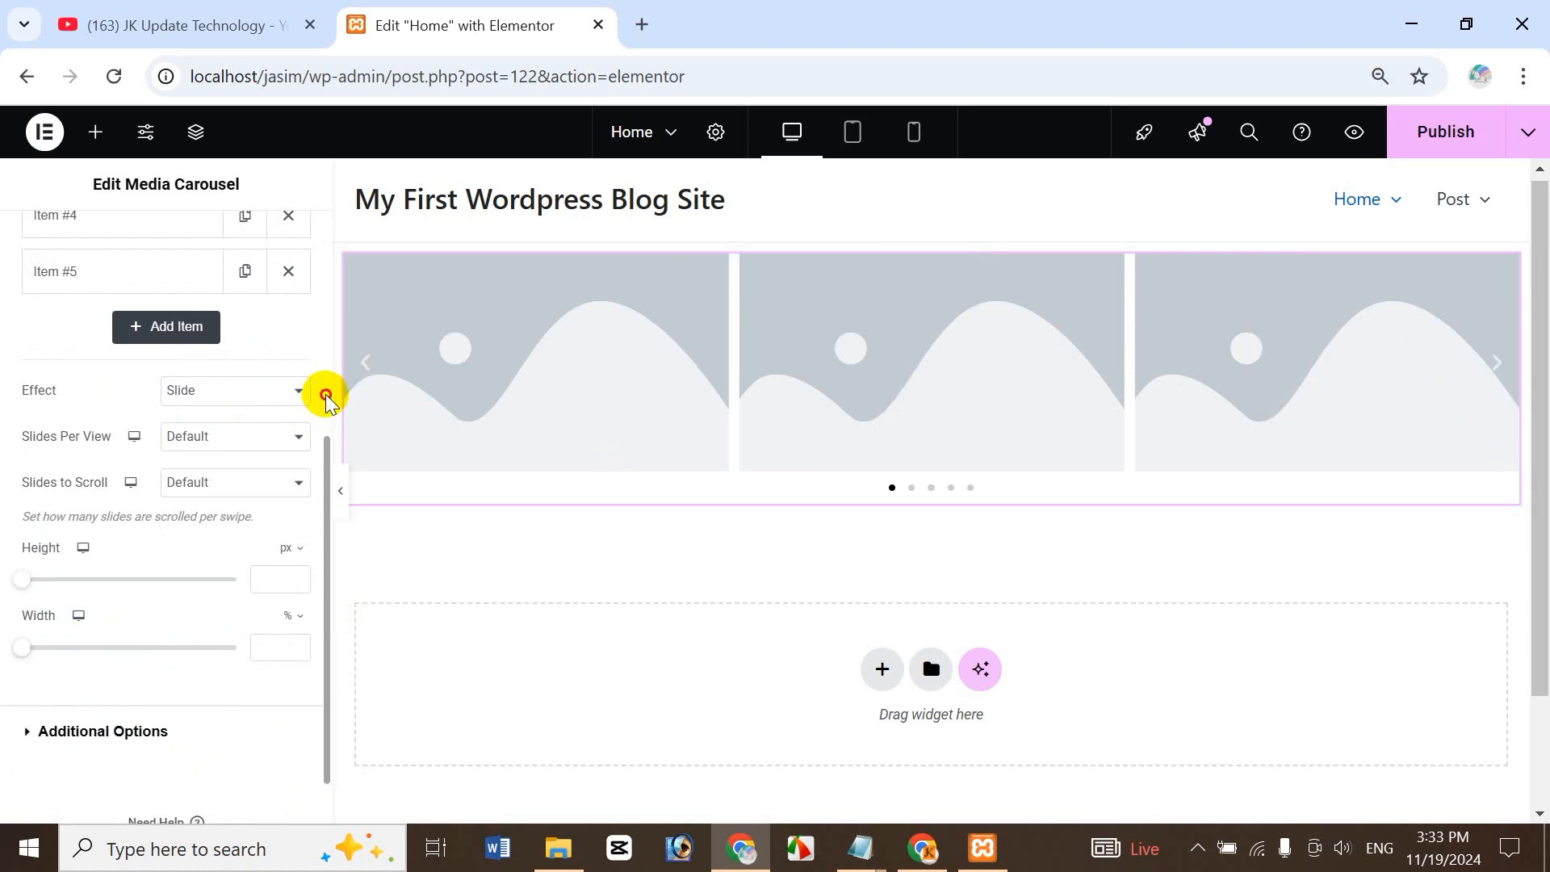
- Duplicate the slides Item #2 and Item #1, and delete the last two slides in the list
drag(326, 396, 325, 259)
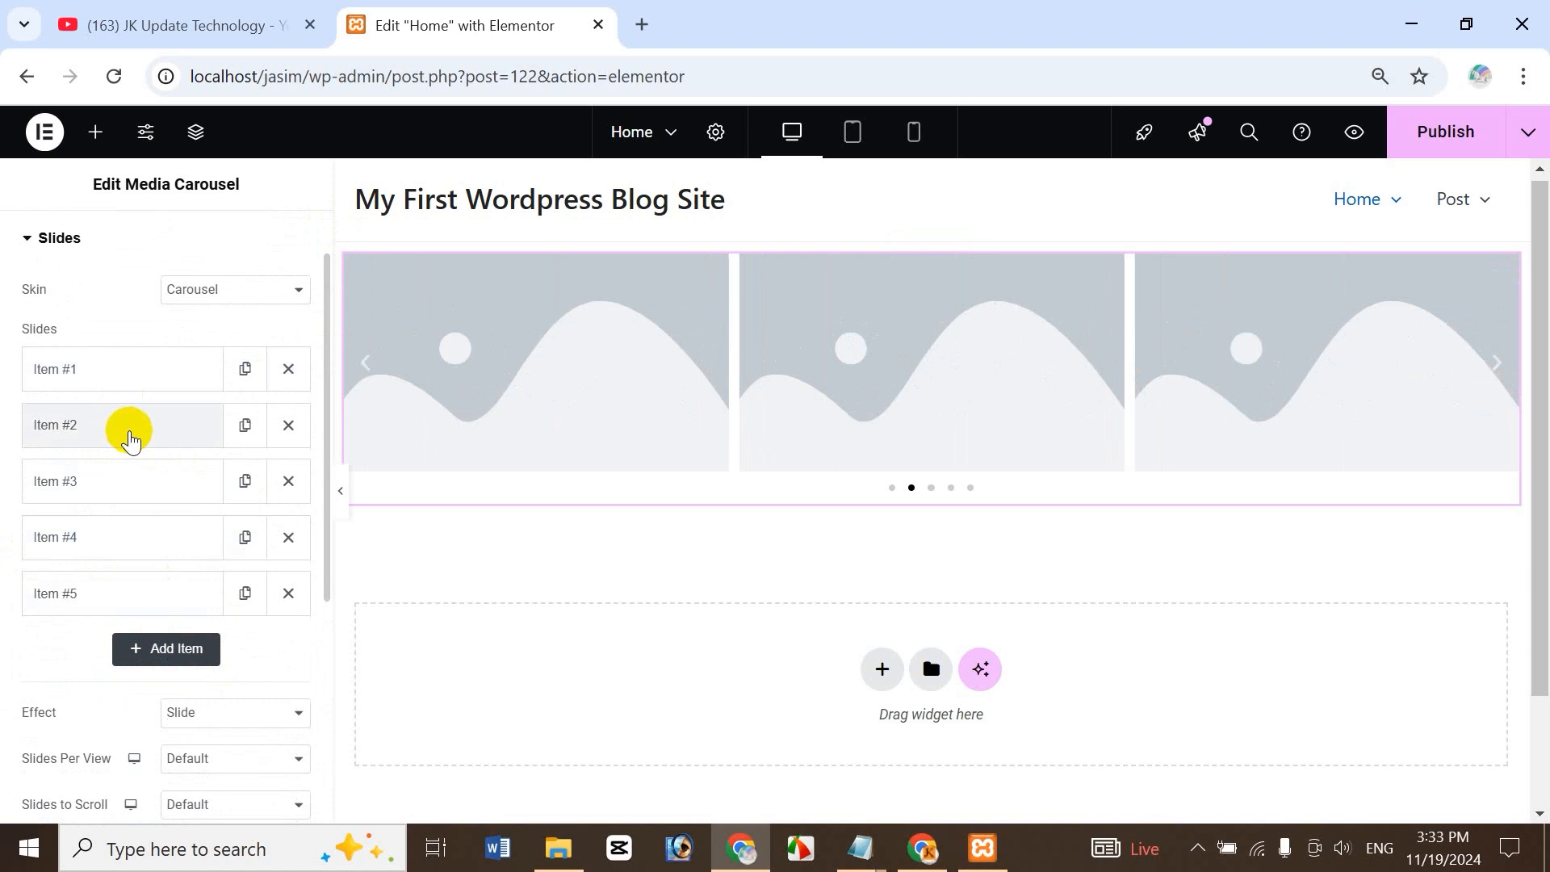
click(242, 427)
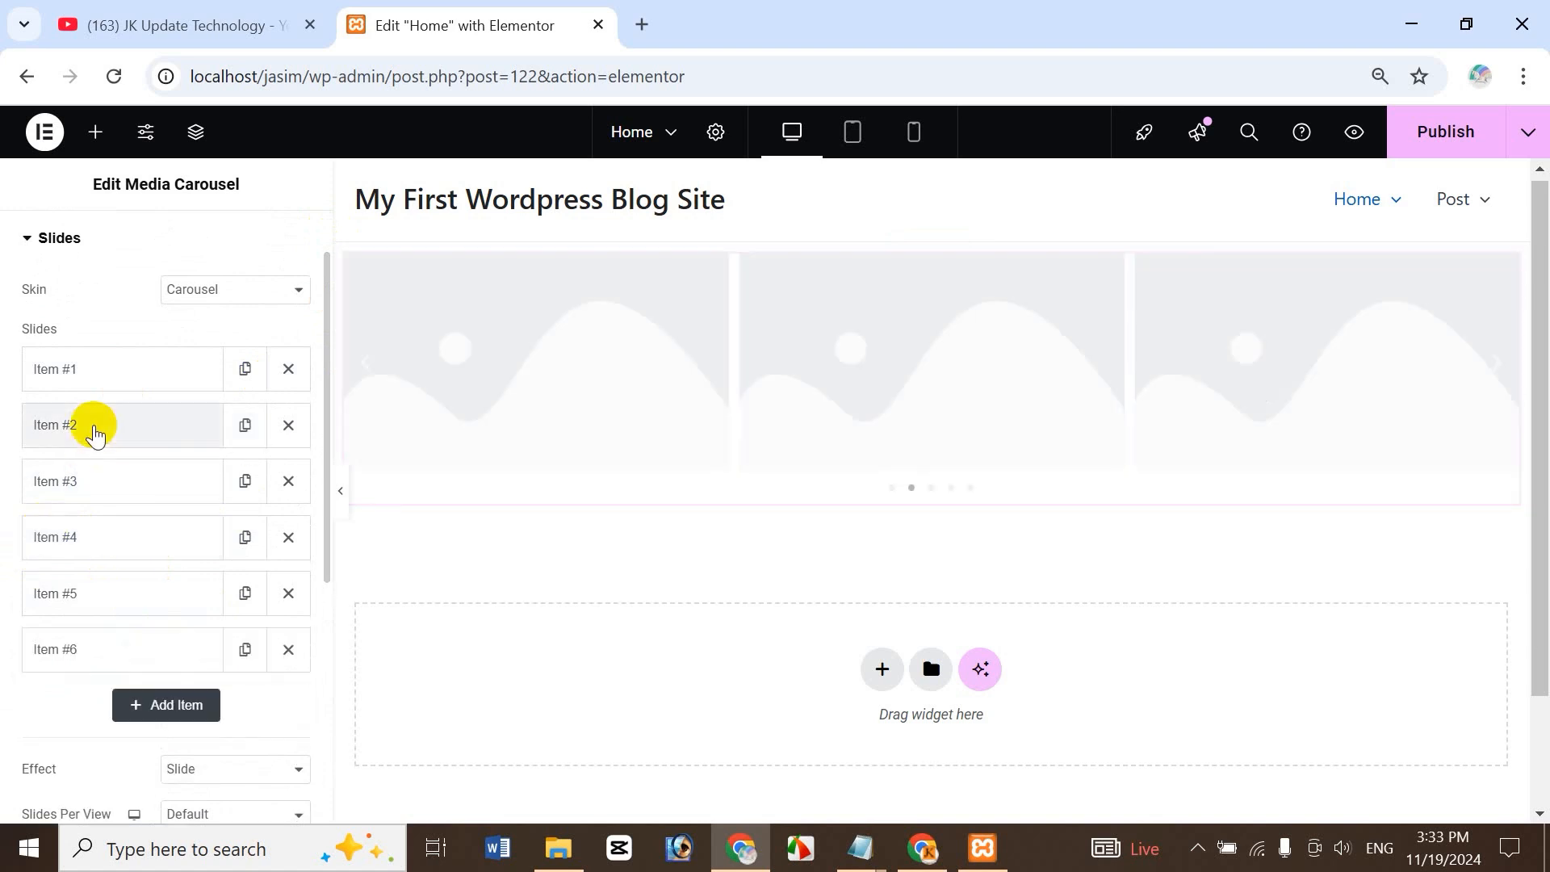
click(245, 373)
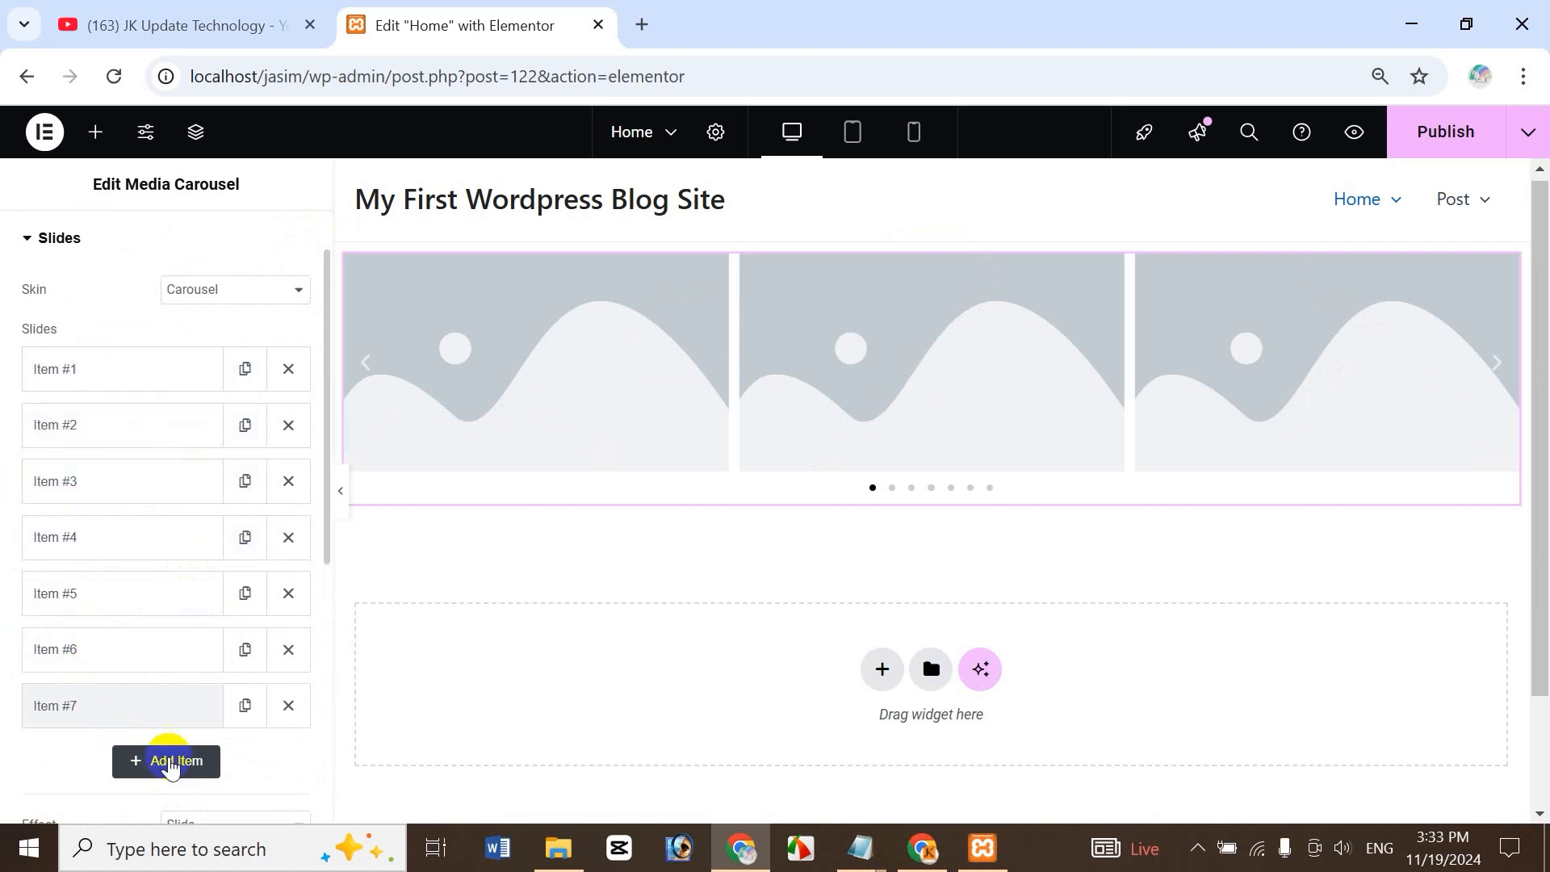
click(280, 715)
click(283, 651)
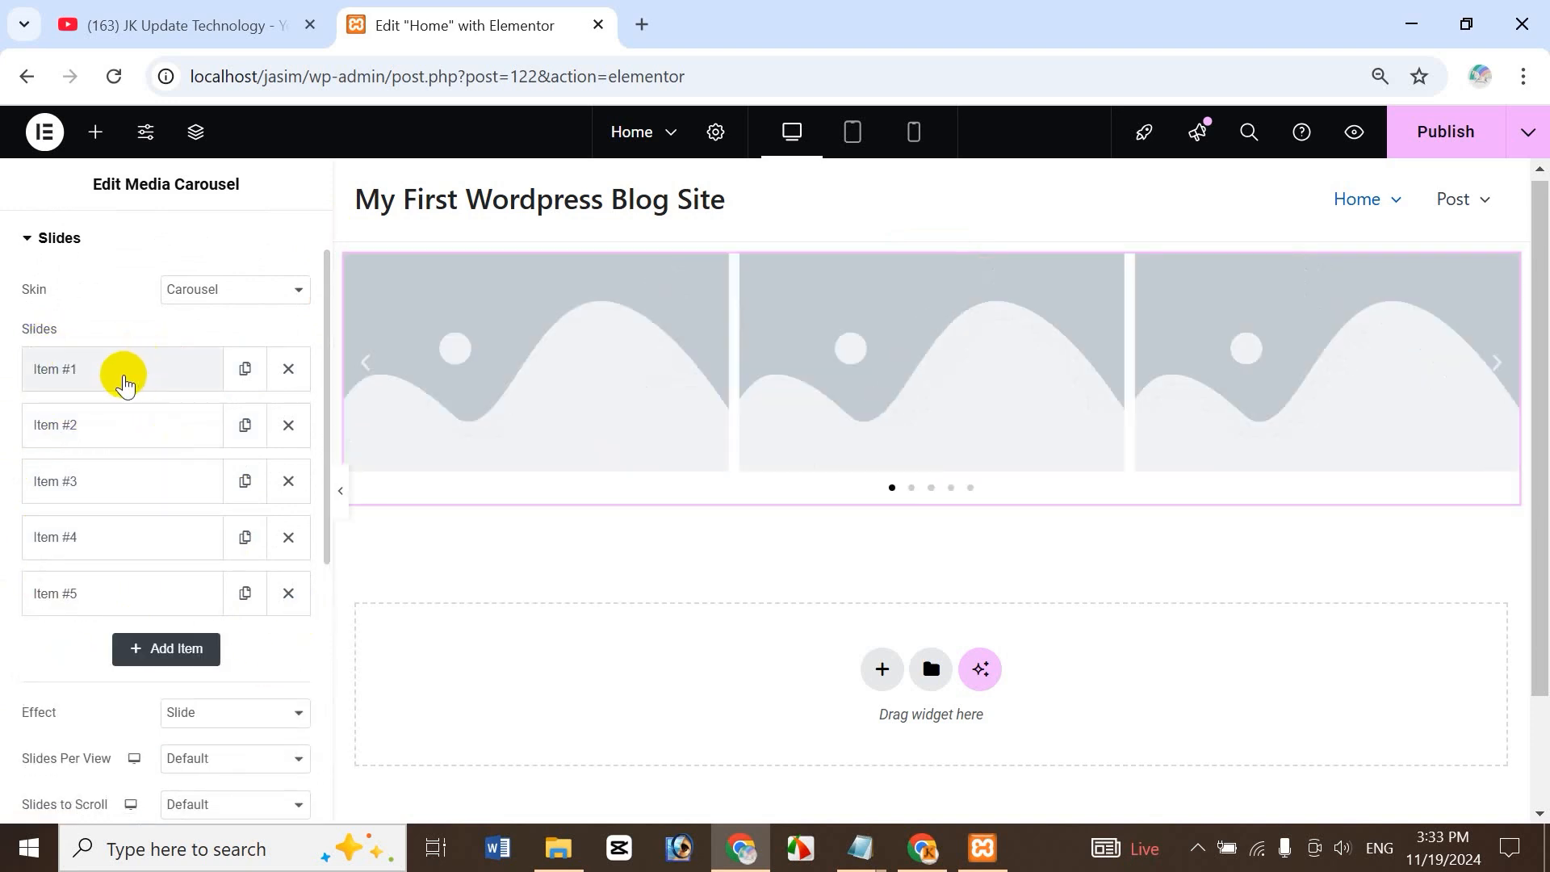
- Try the video type on slide Item #1, return it to image, and give it the first Bangladesh map from the media library
click(113, 373)
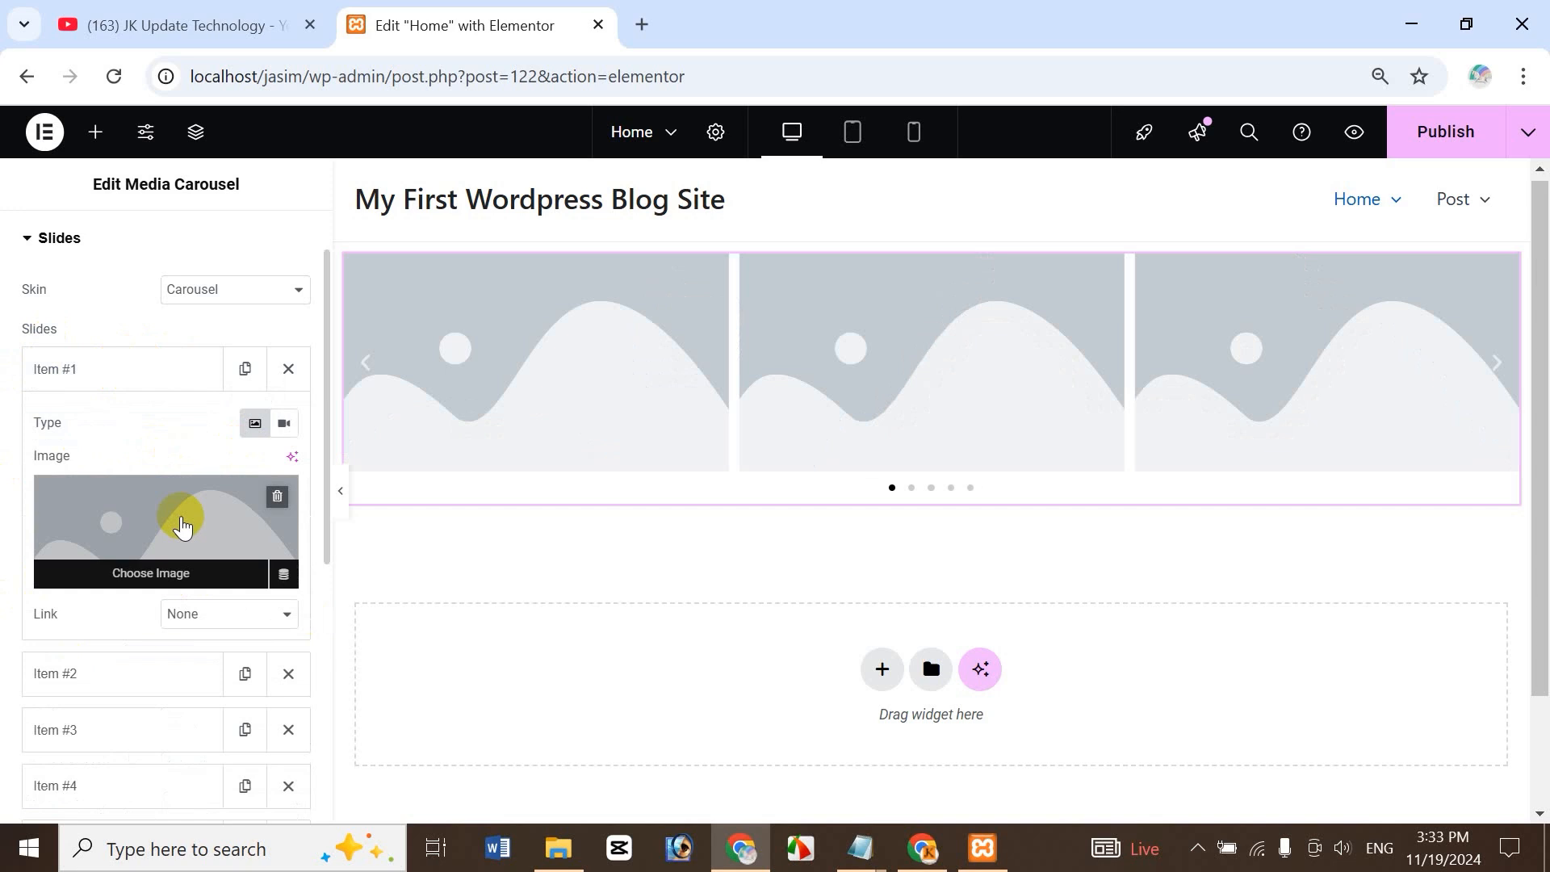
click(284, 425)
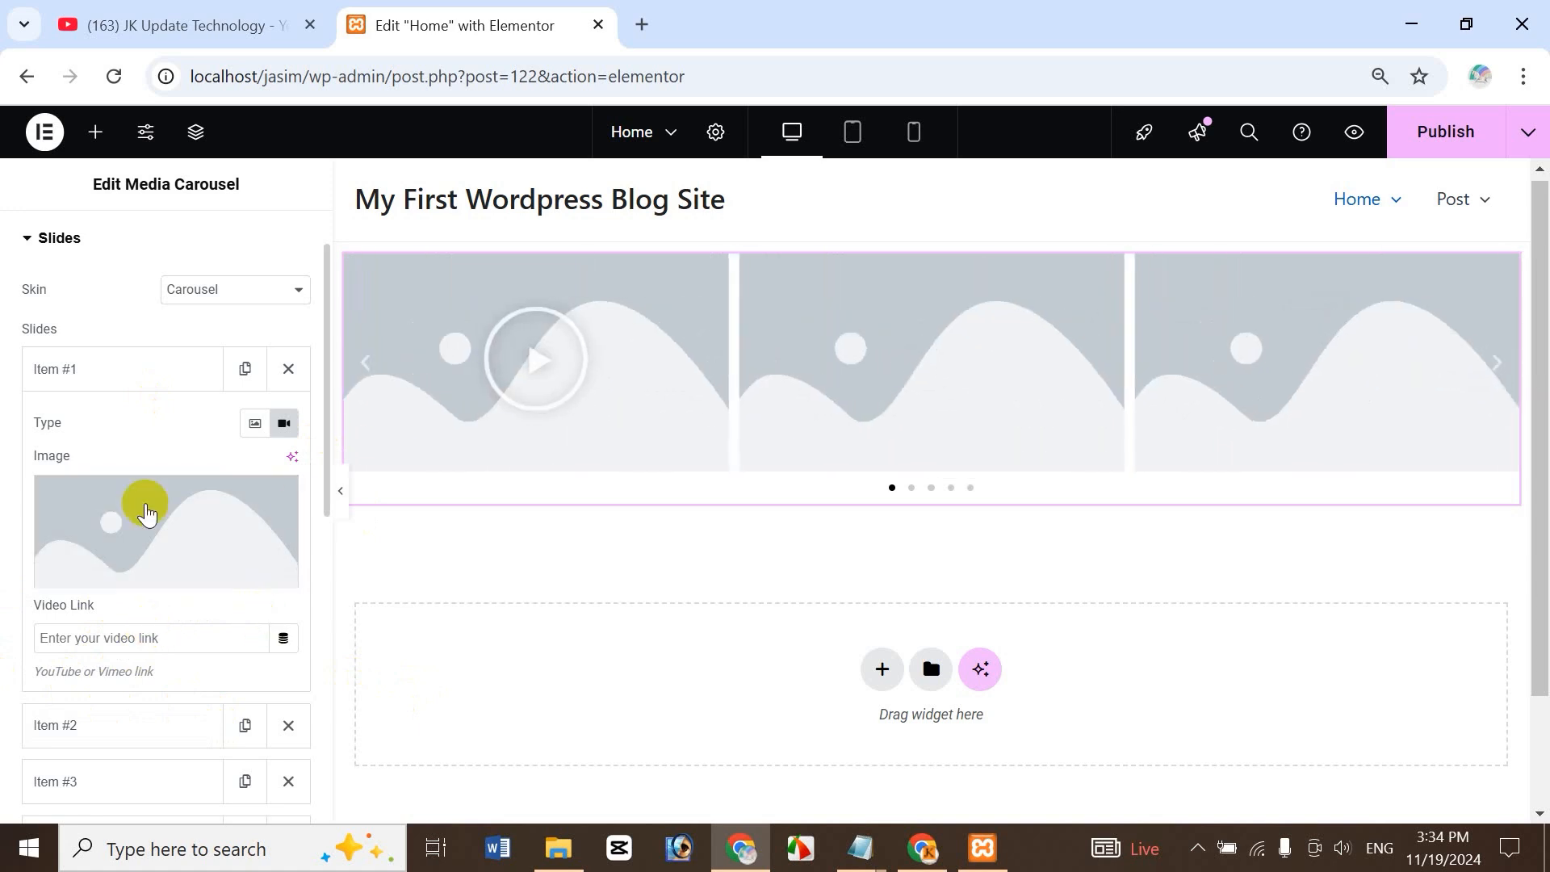
click(254, 424)
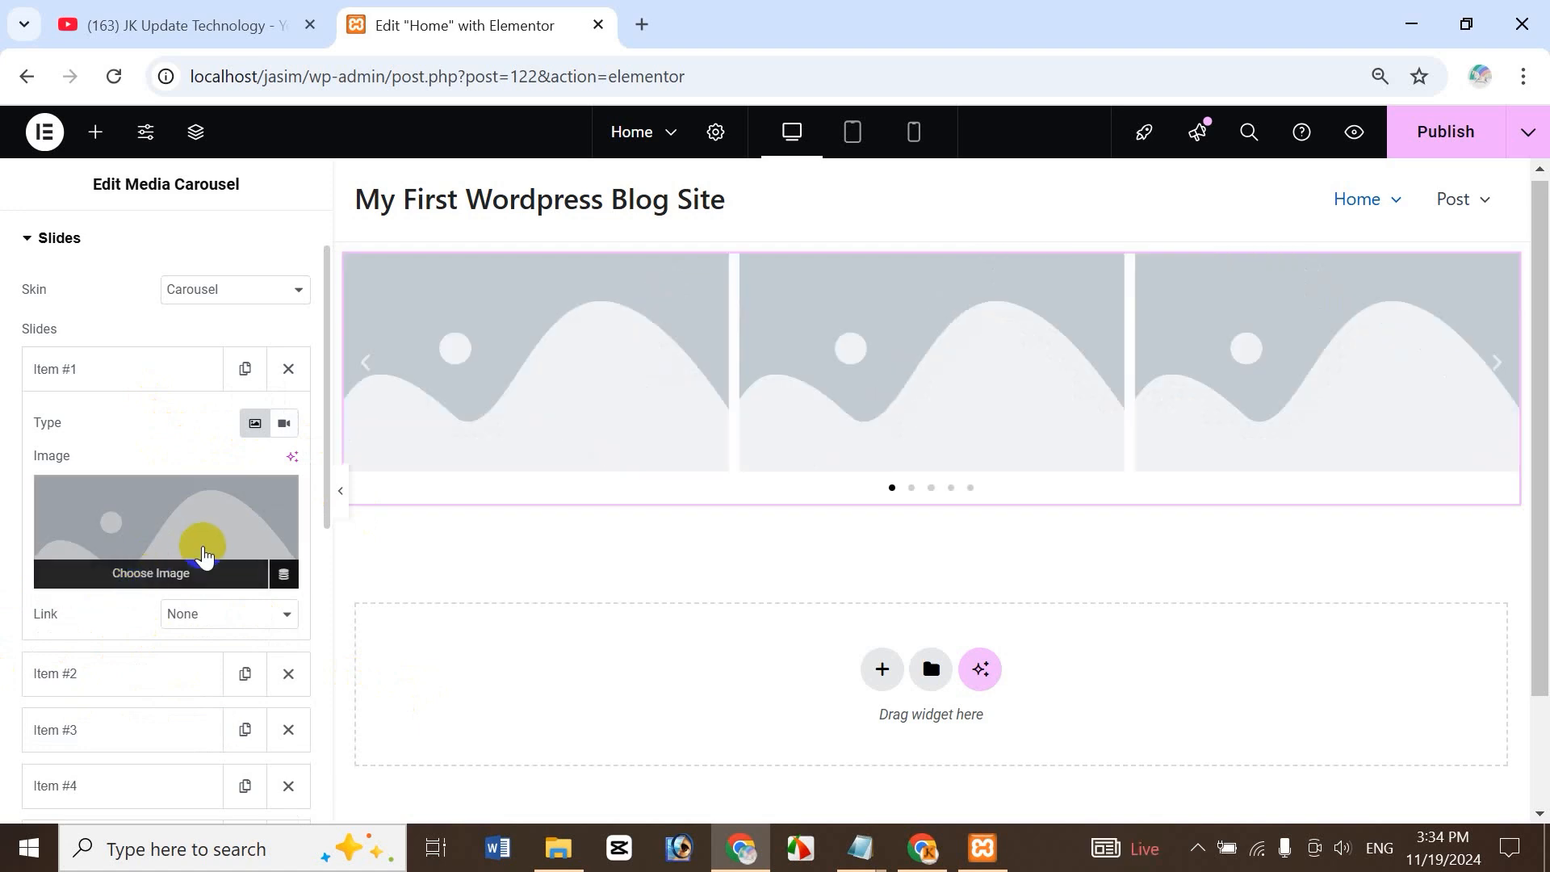
click(139, 568)
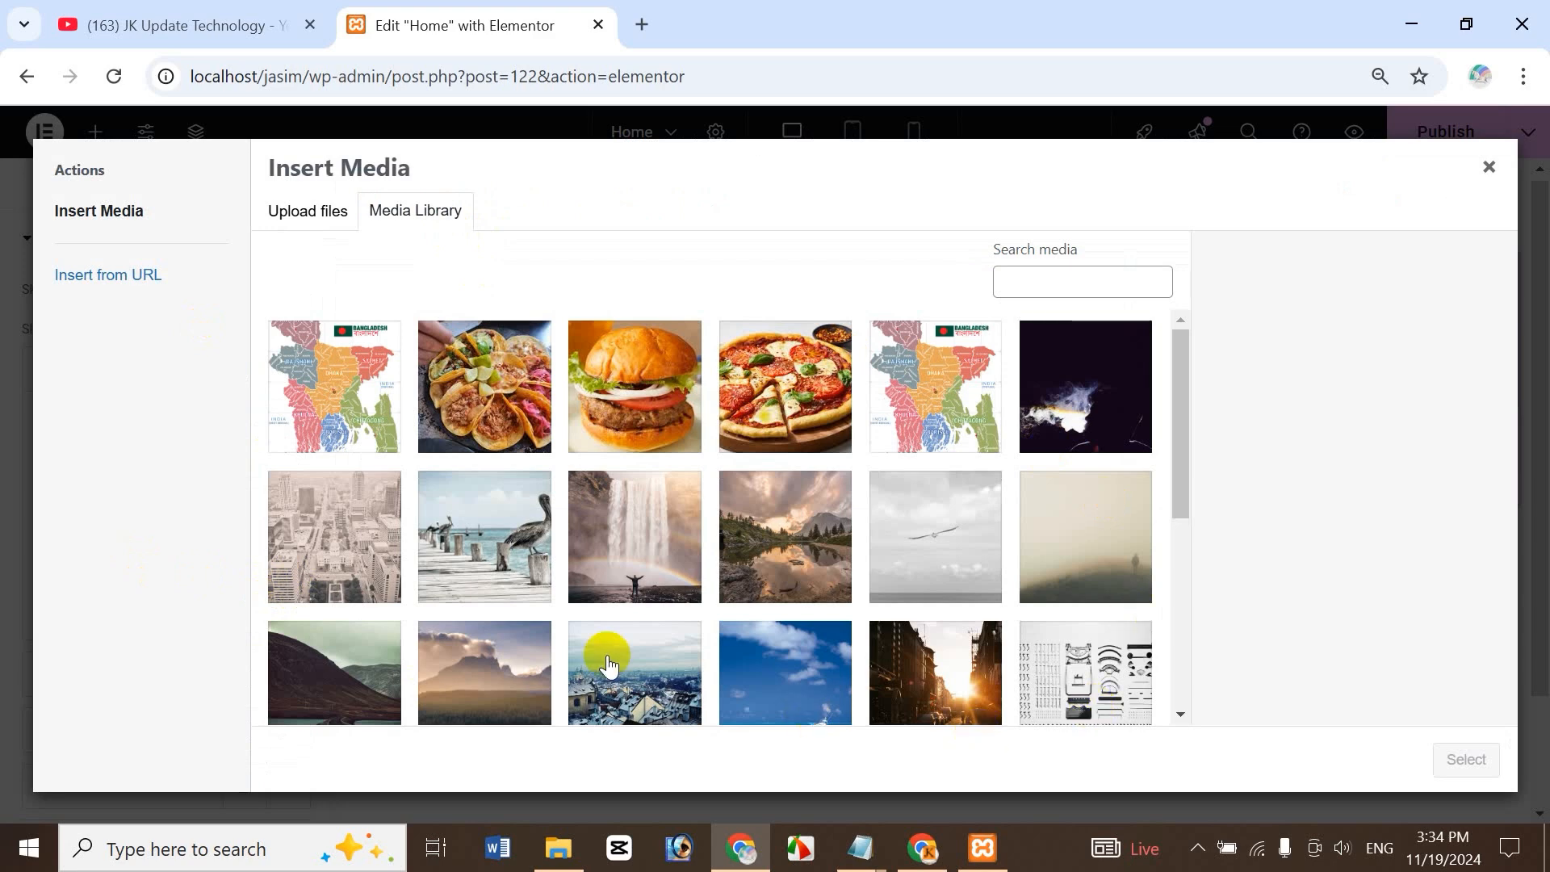
click(306, 210)
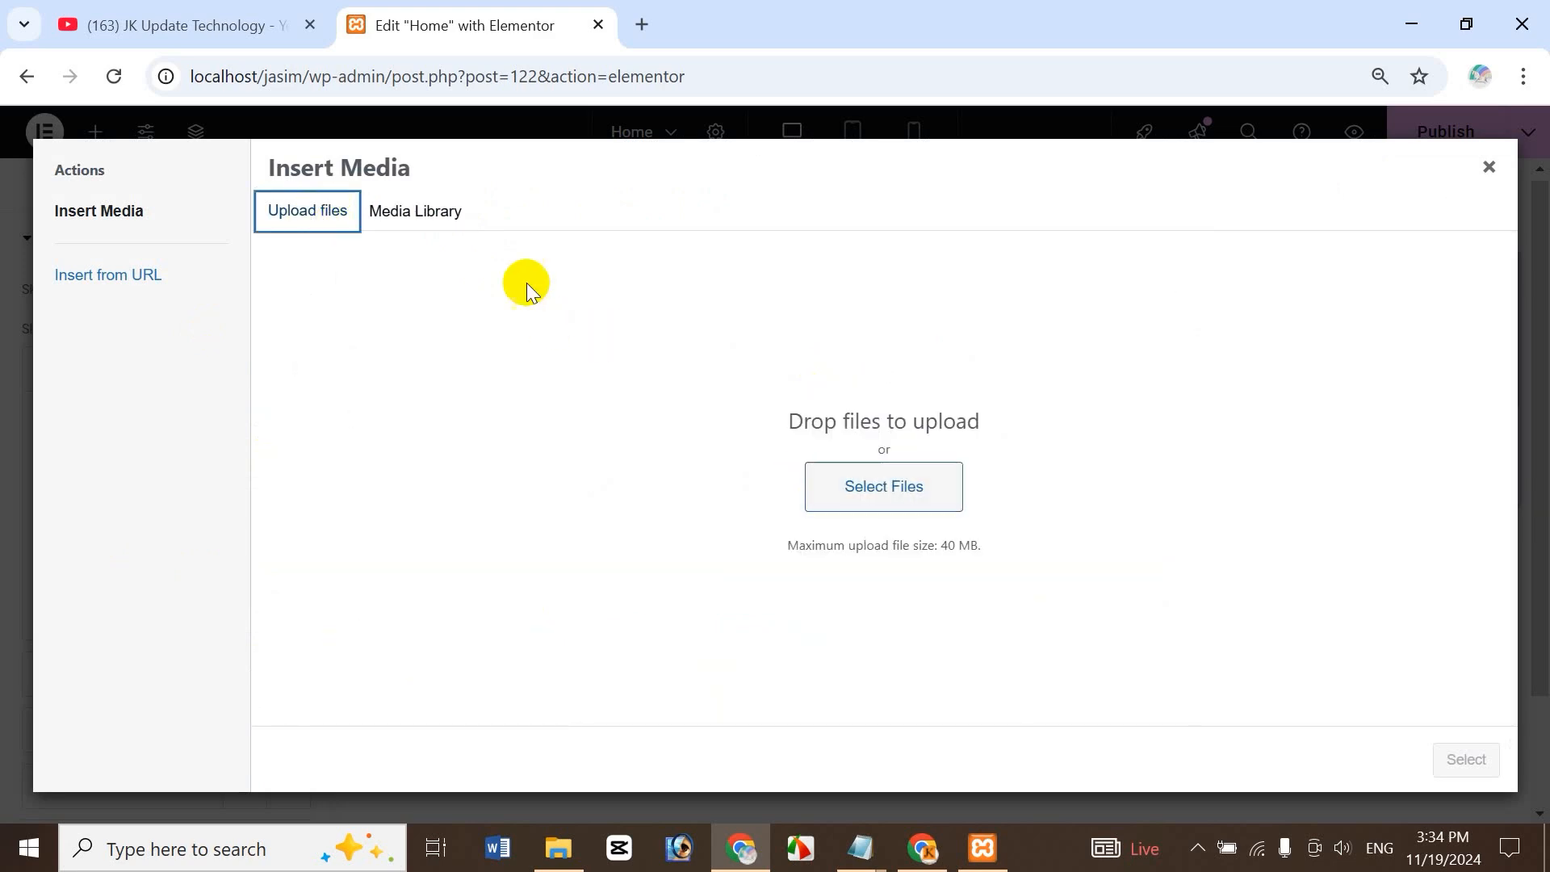
click(429, 210)
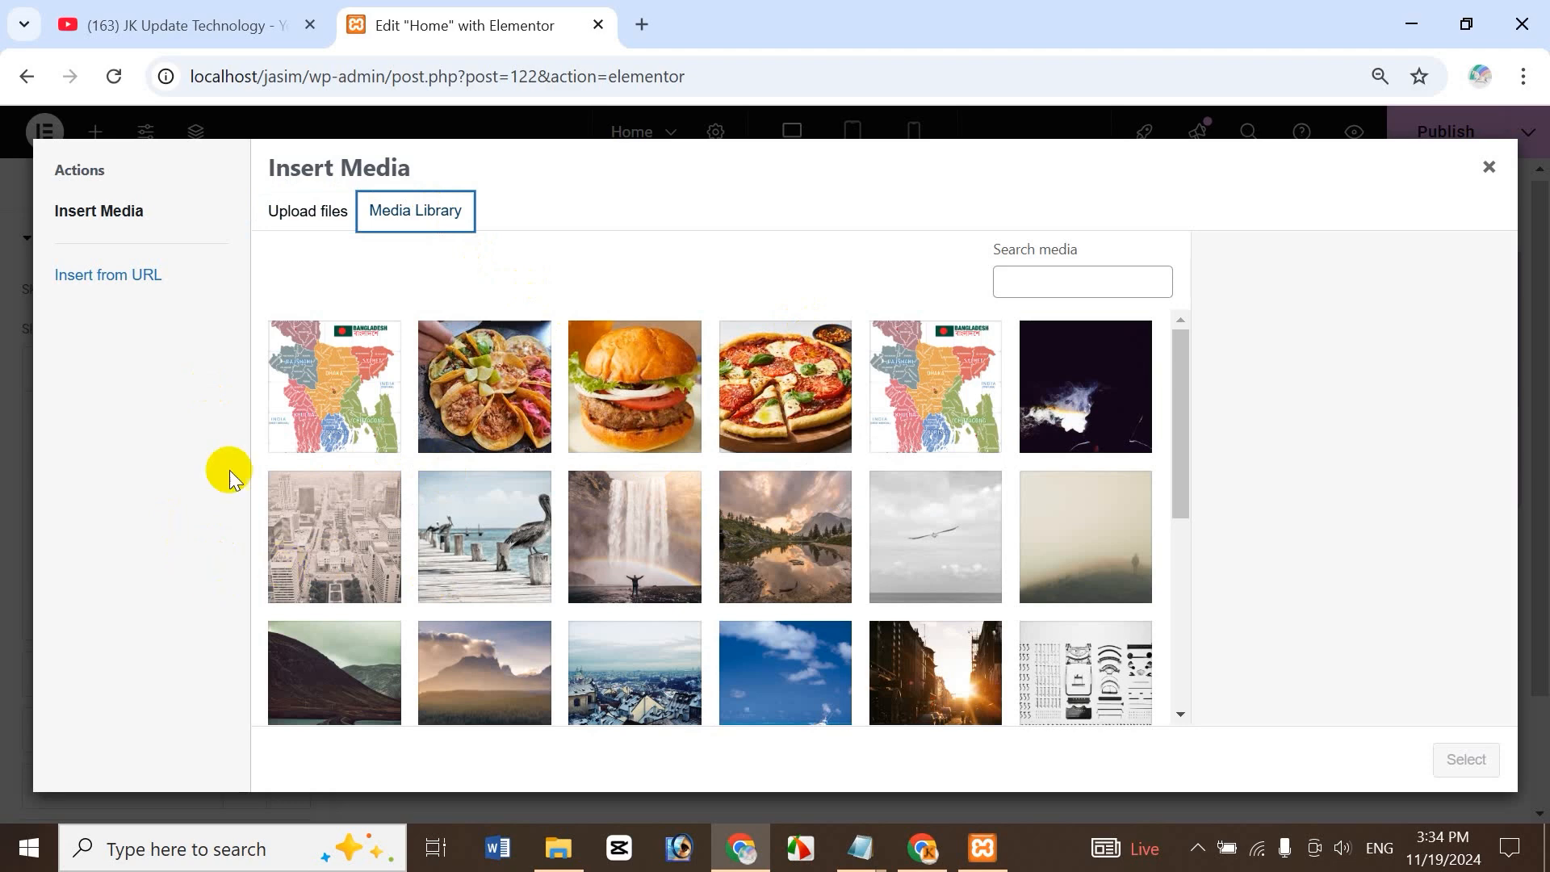
click(353, 387)
click(1467, 759)
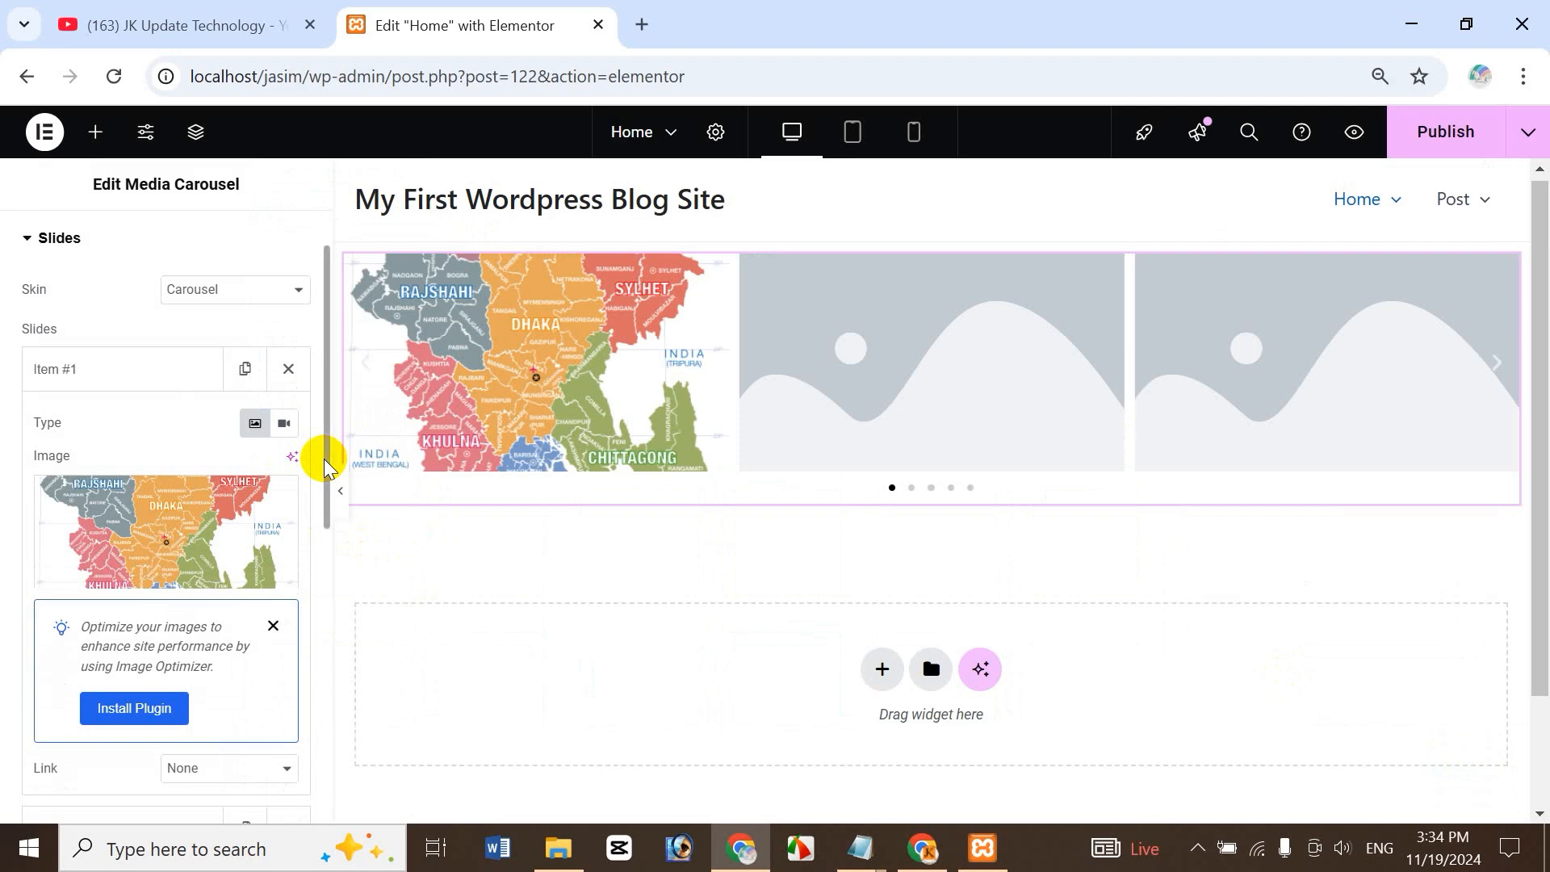
- Set the link of slide Item #1 to Custom URL and view the dynamic link sources without choosing one
drag(324, 459, 329, 543)
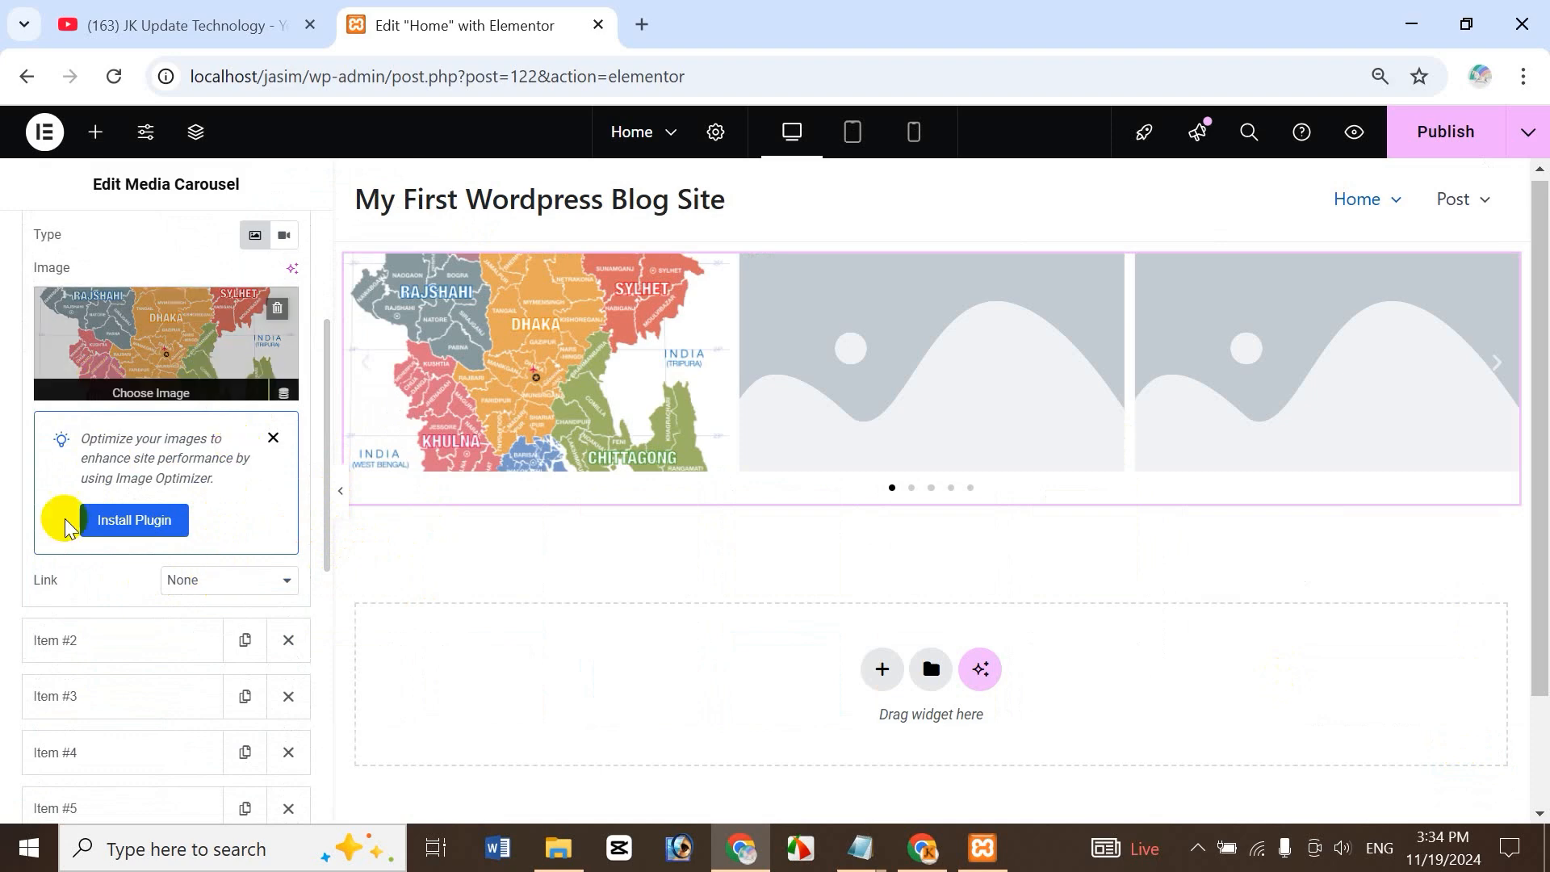
click(227, 598)
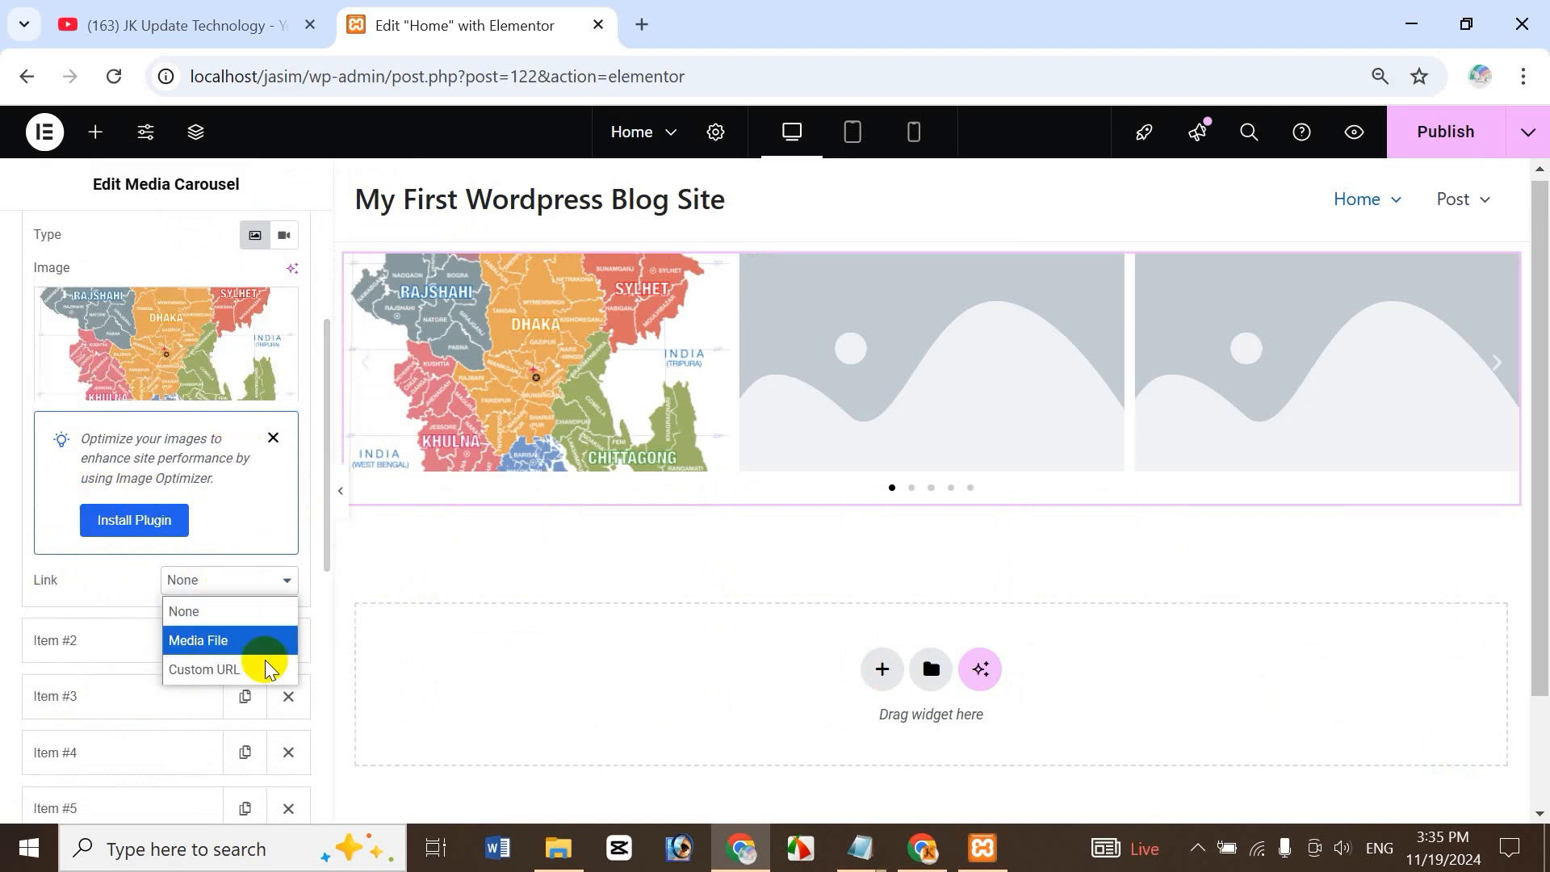
click(220, 672)
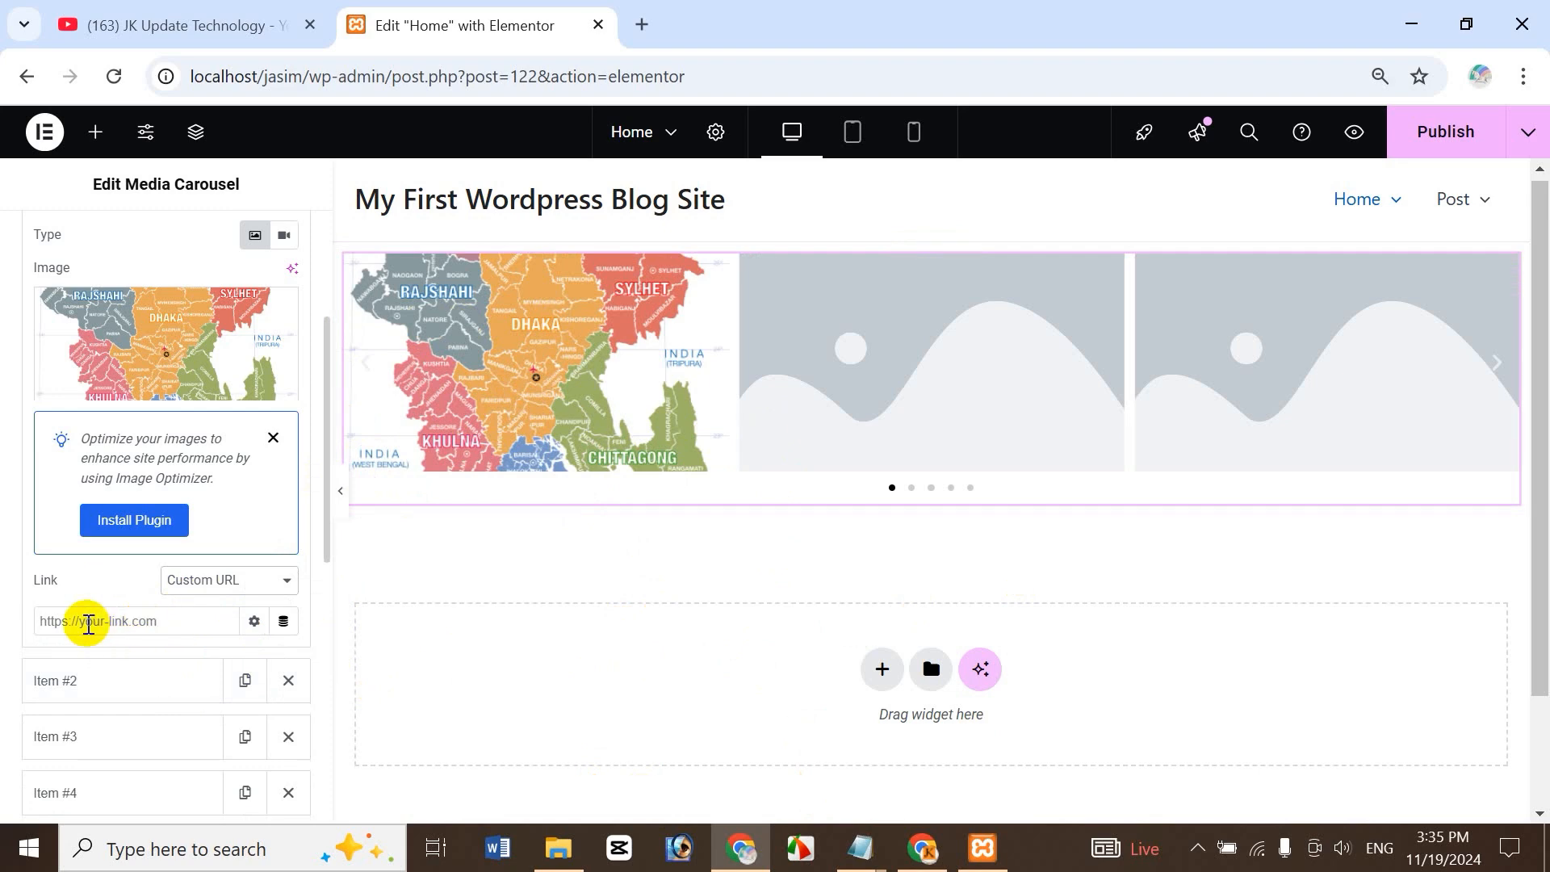
click(284, 623)
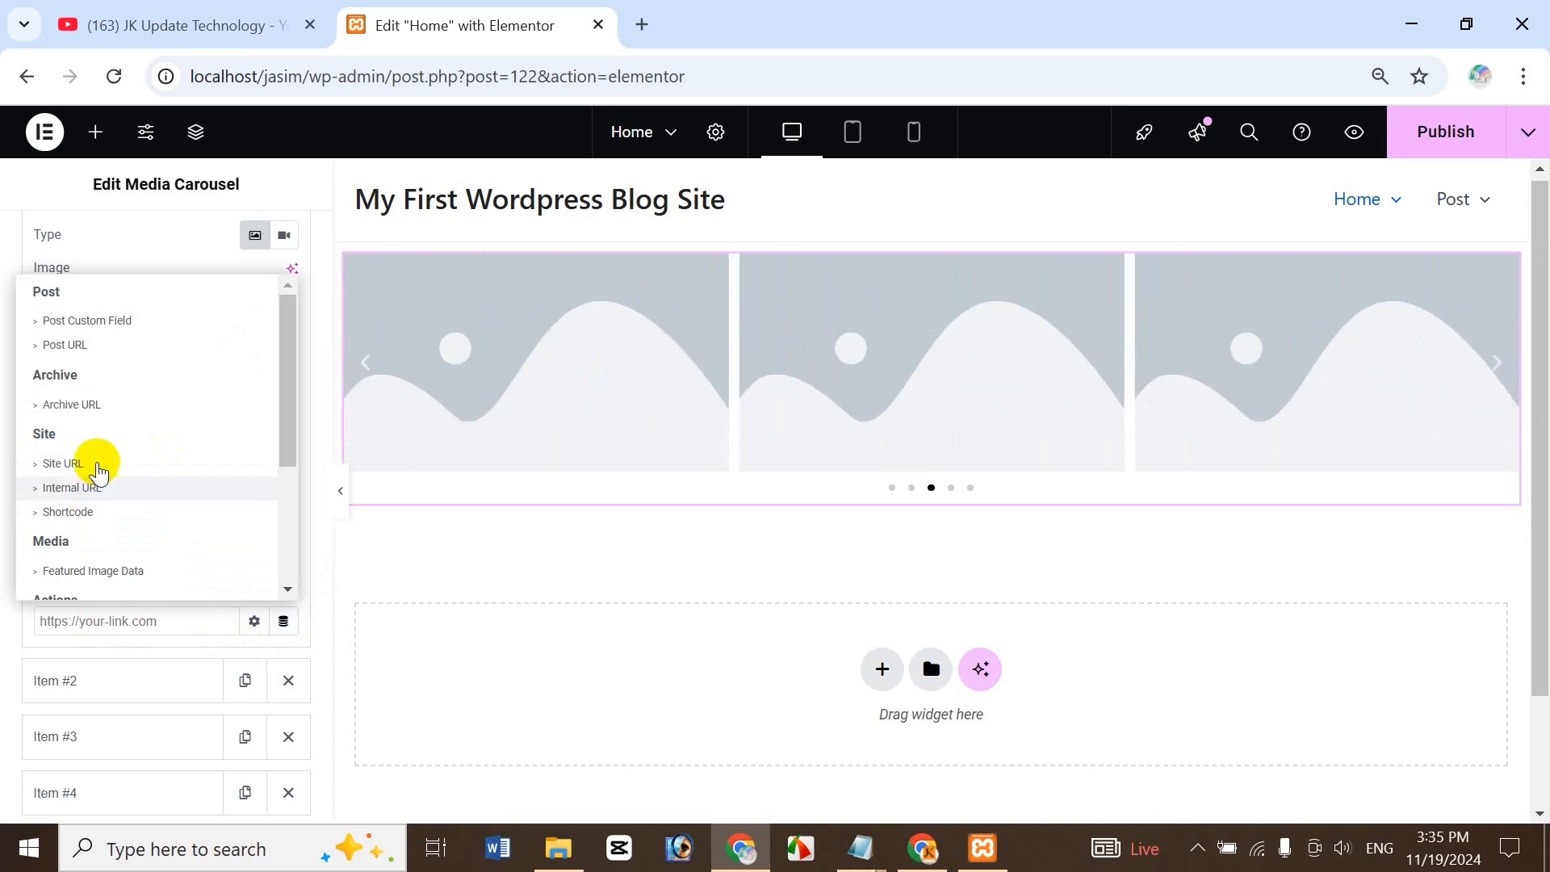
click(153, 621)
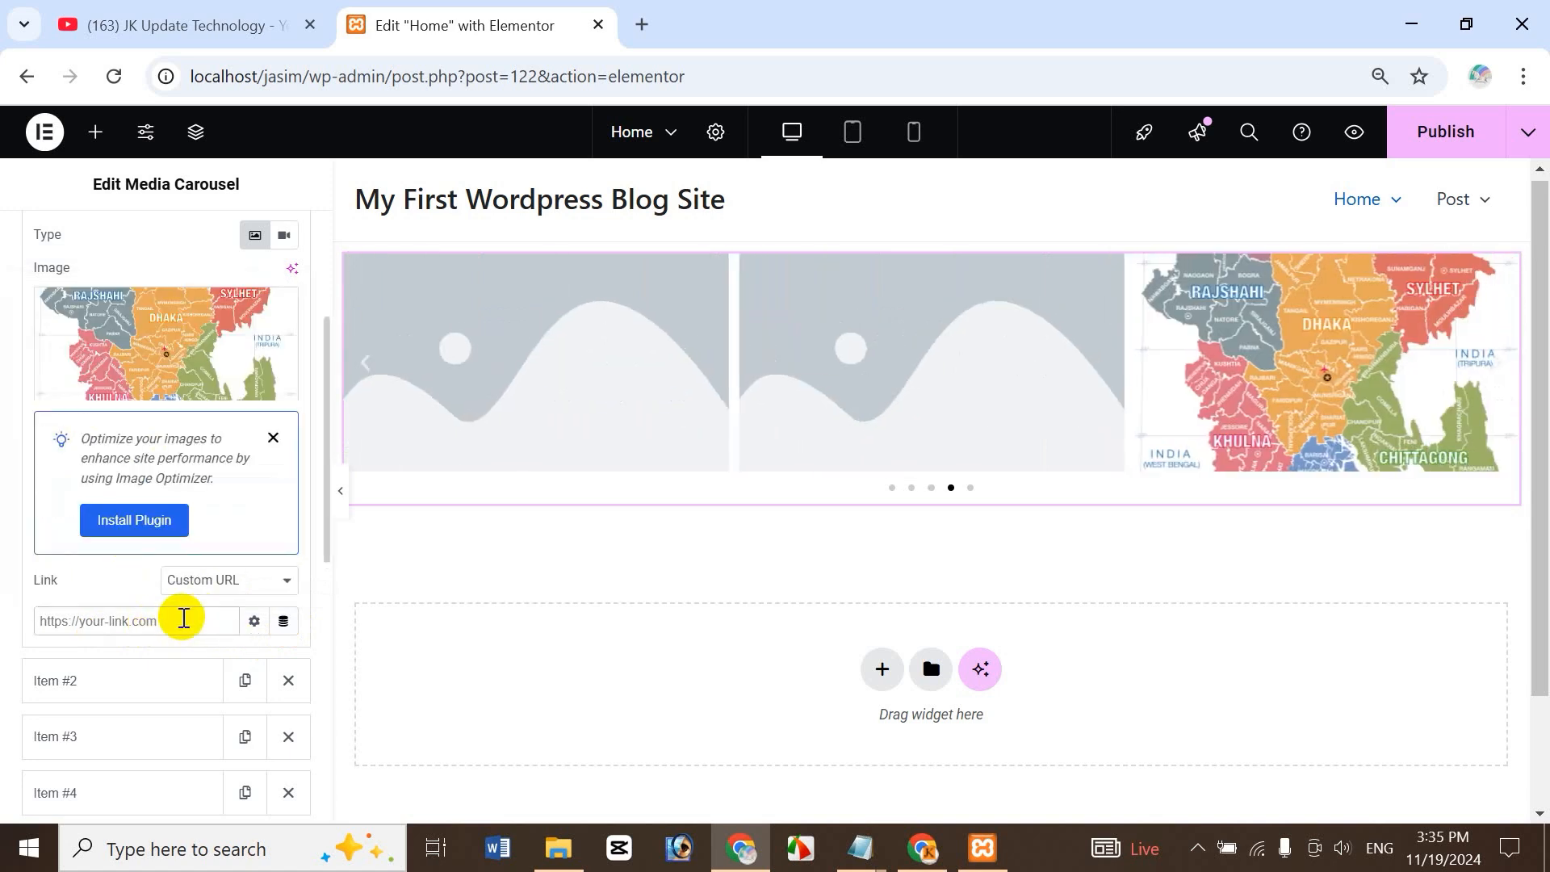
- Set the link of slide Item #1 to Media File
click(224, 586)
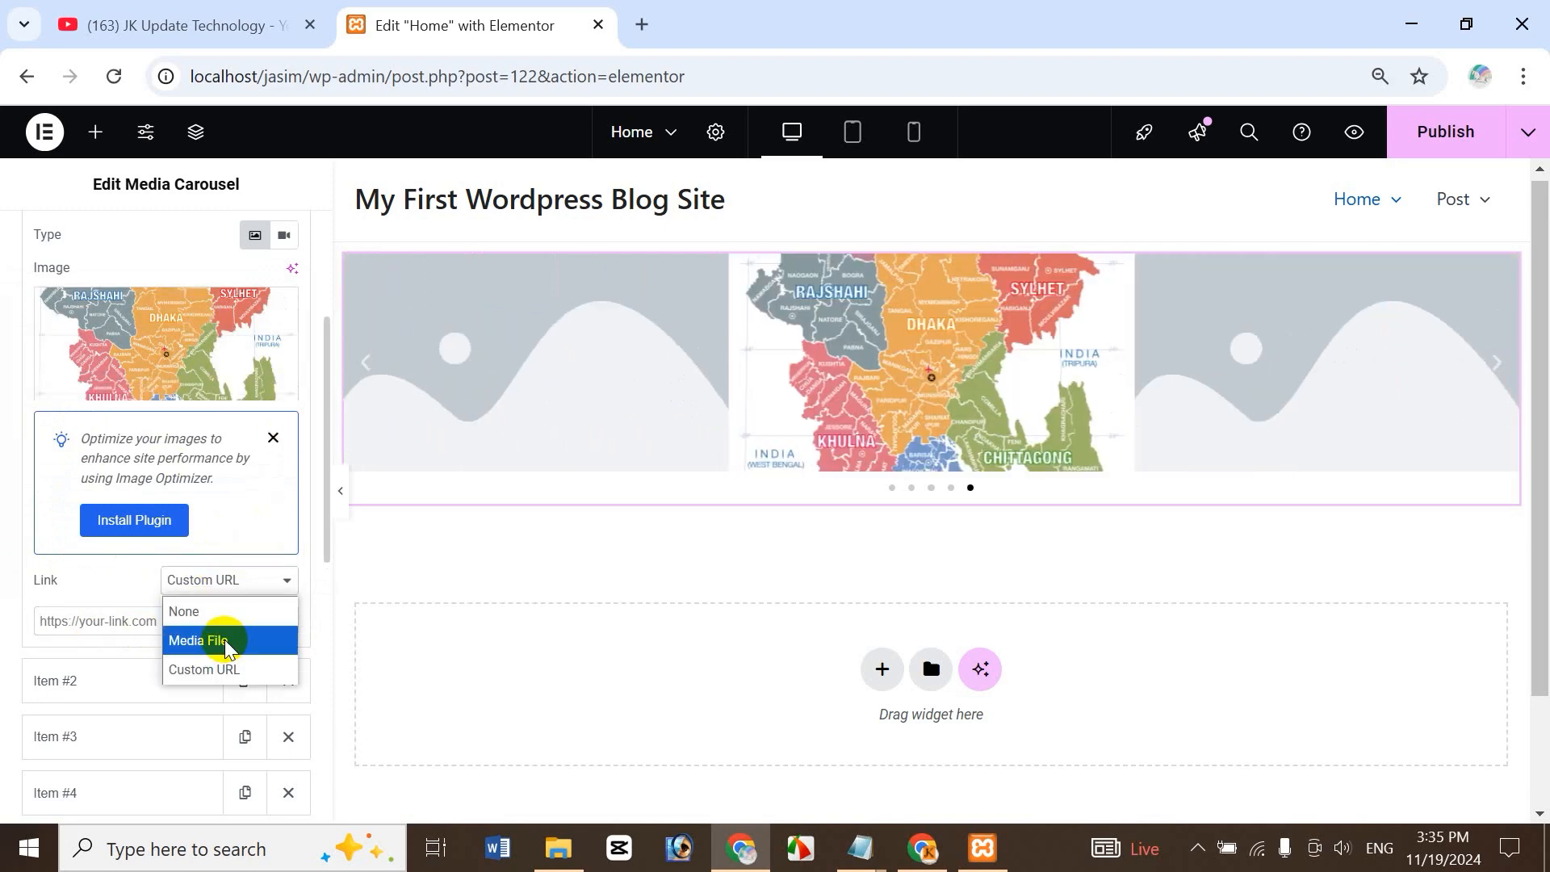
click(224, 639)
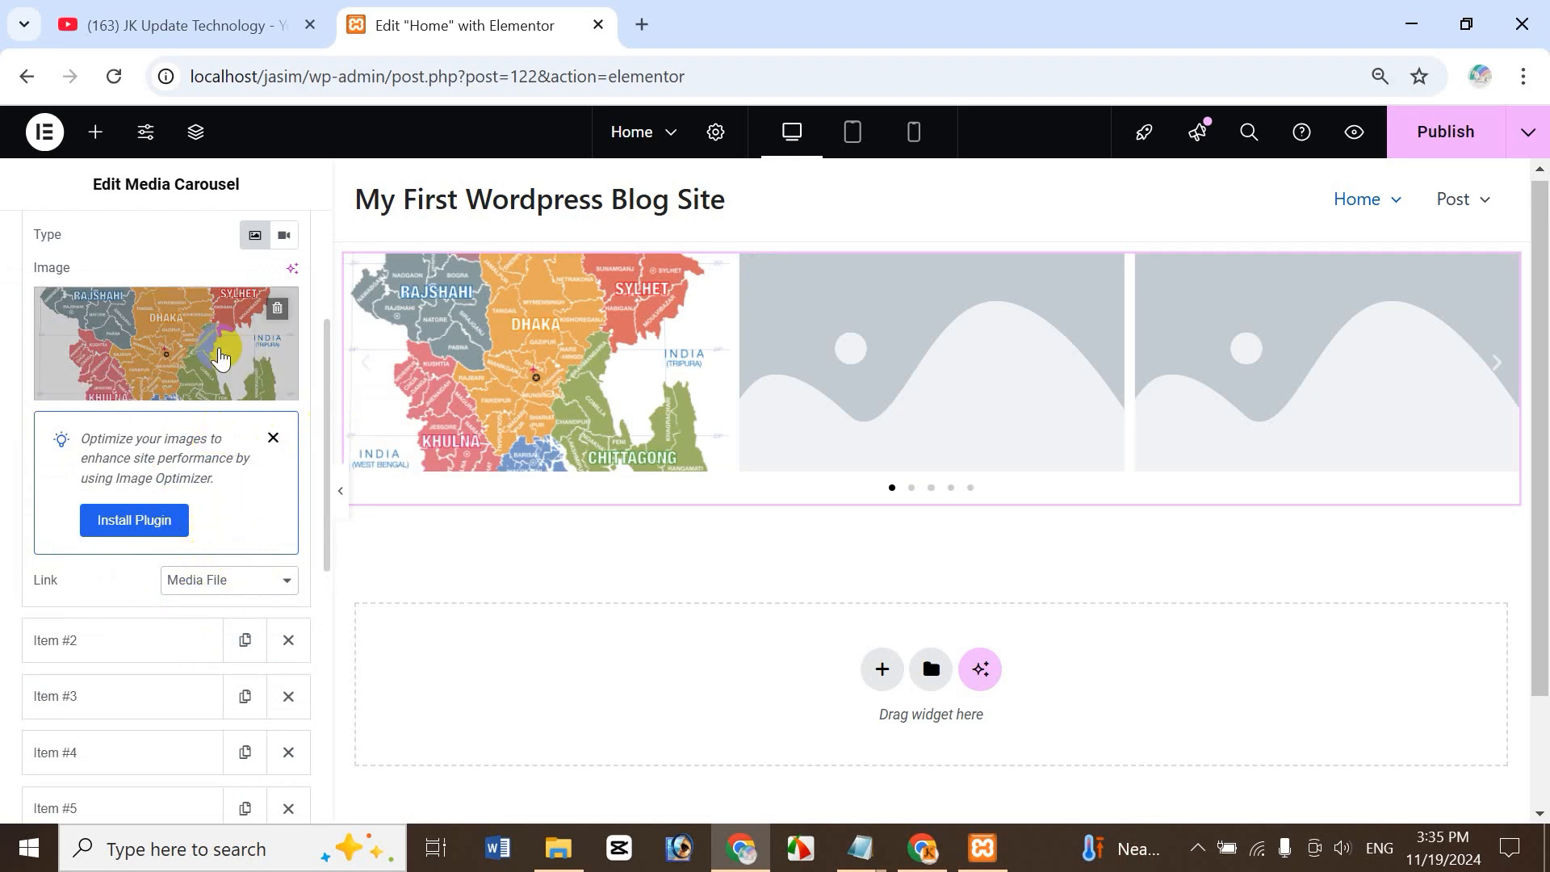
- Give slide Item #2 the pelican pier photo from the media library and set its link to Media File
click(93, 638)
click(172, 419)
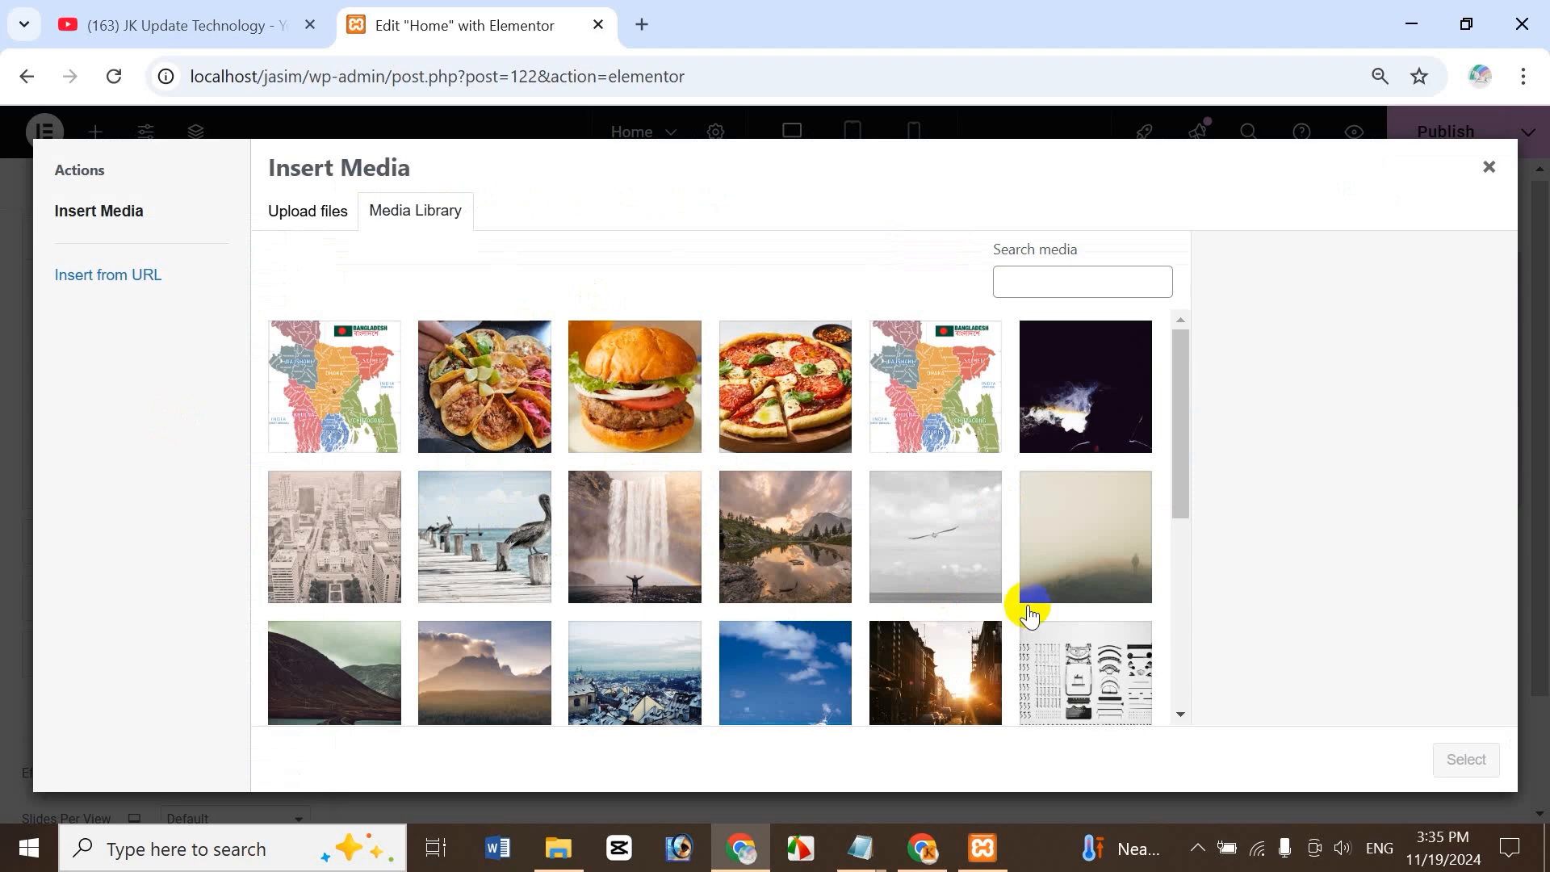
click(475, 523)
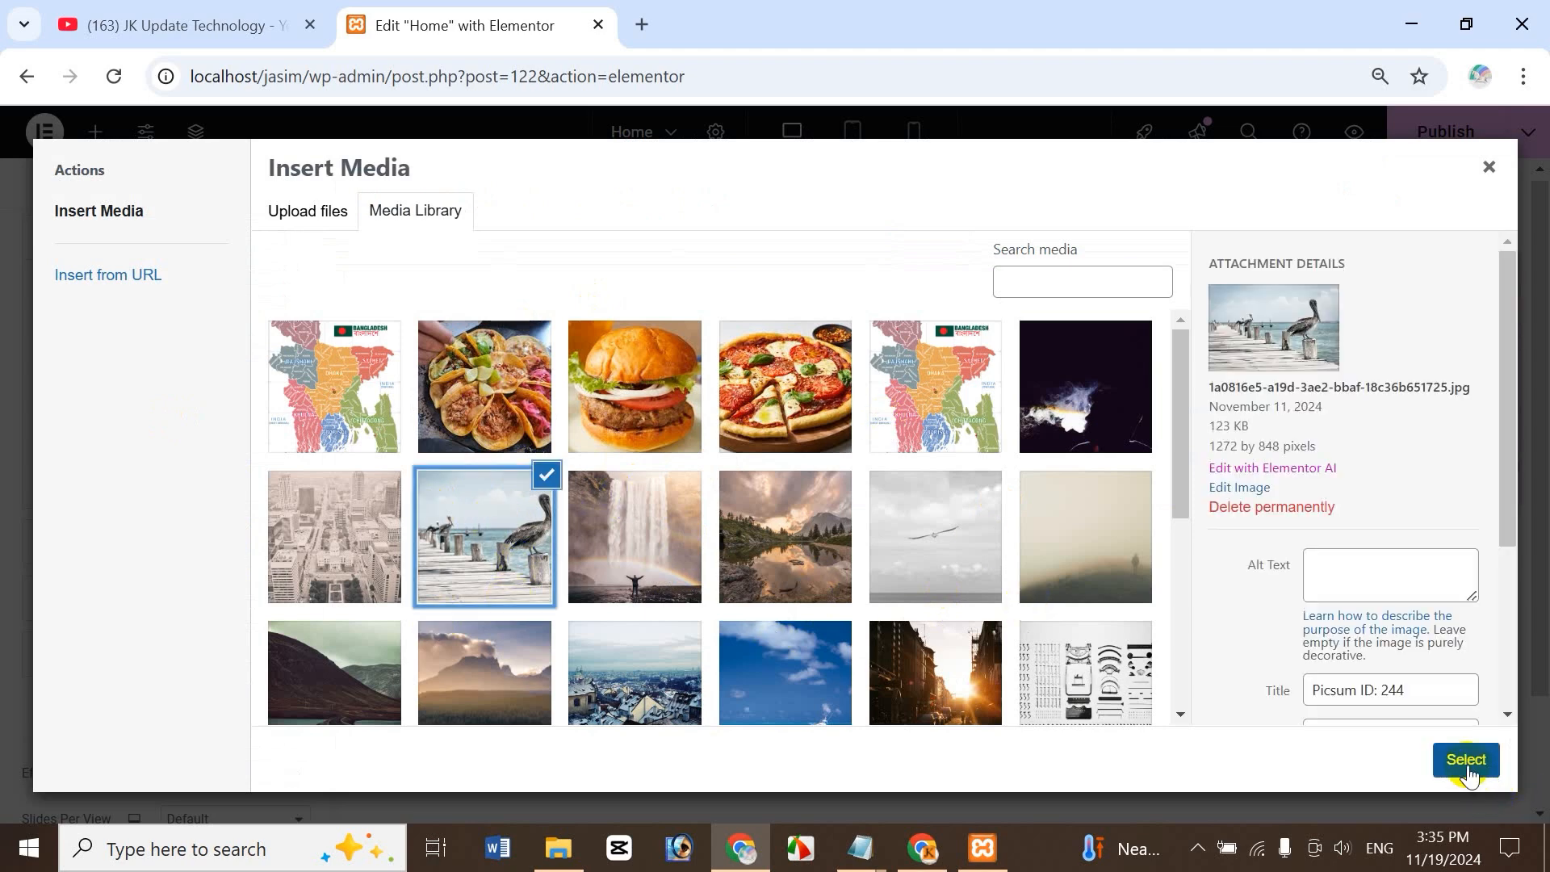
click(1466, 762)
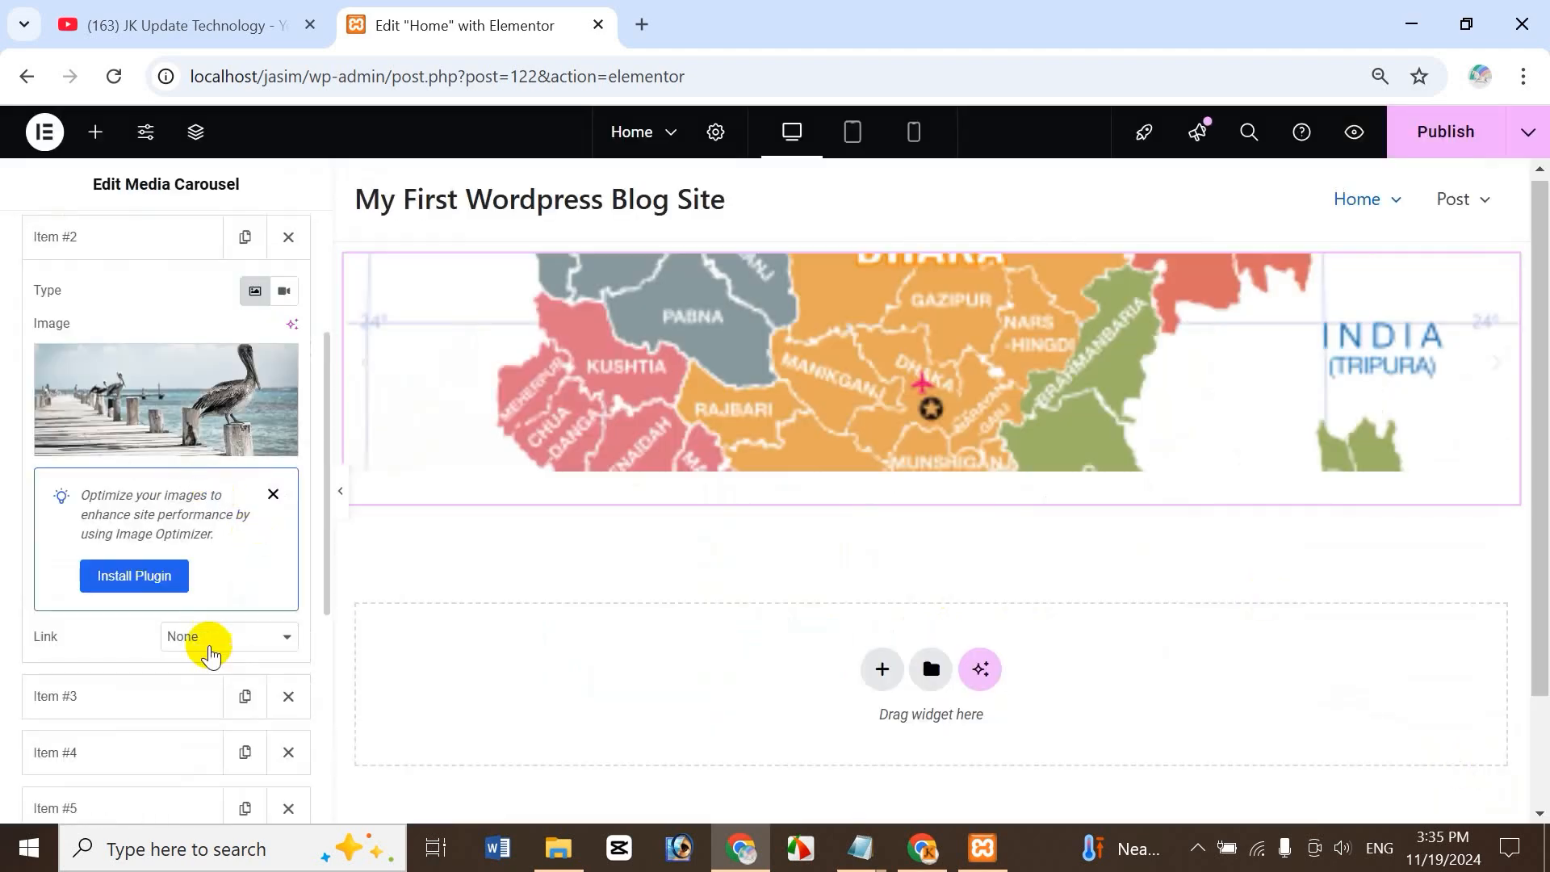
click(211, 638)
click(230, 694)
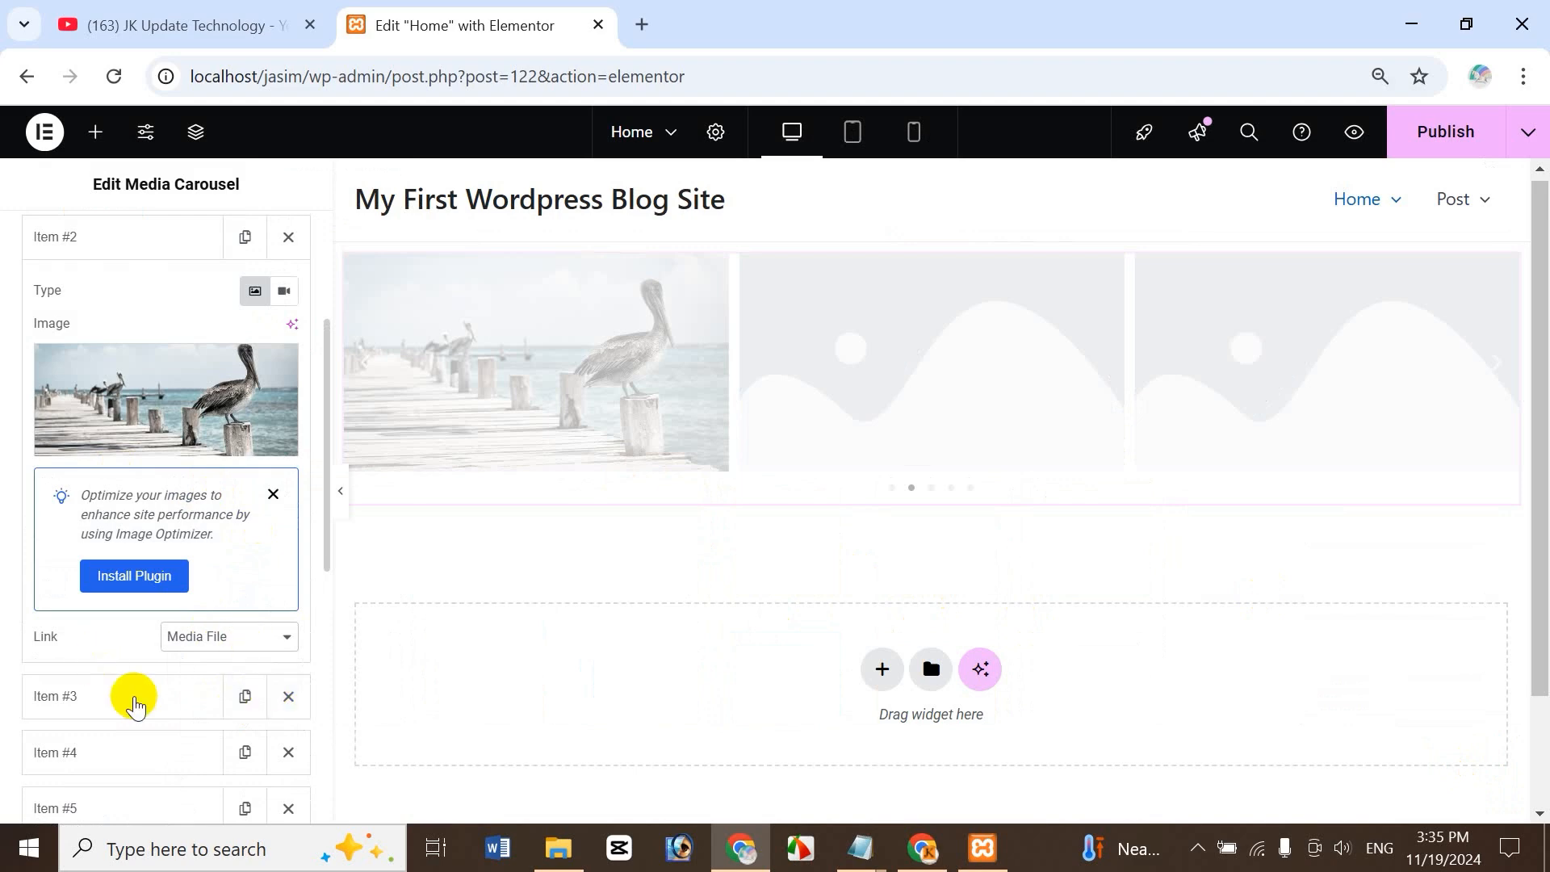
- Give slide Item #3 the sepia aerial city photo from the media library and set its link to Media File
click(109, 695)
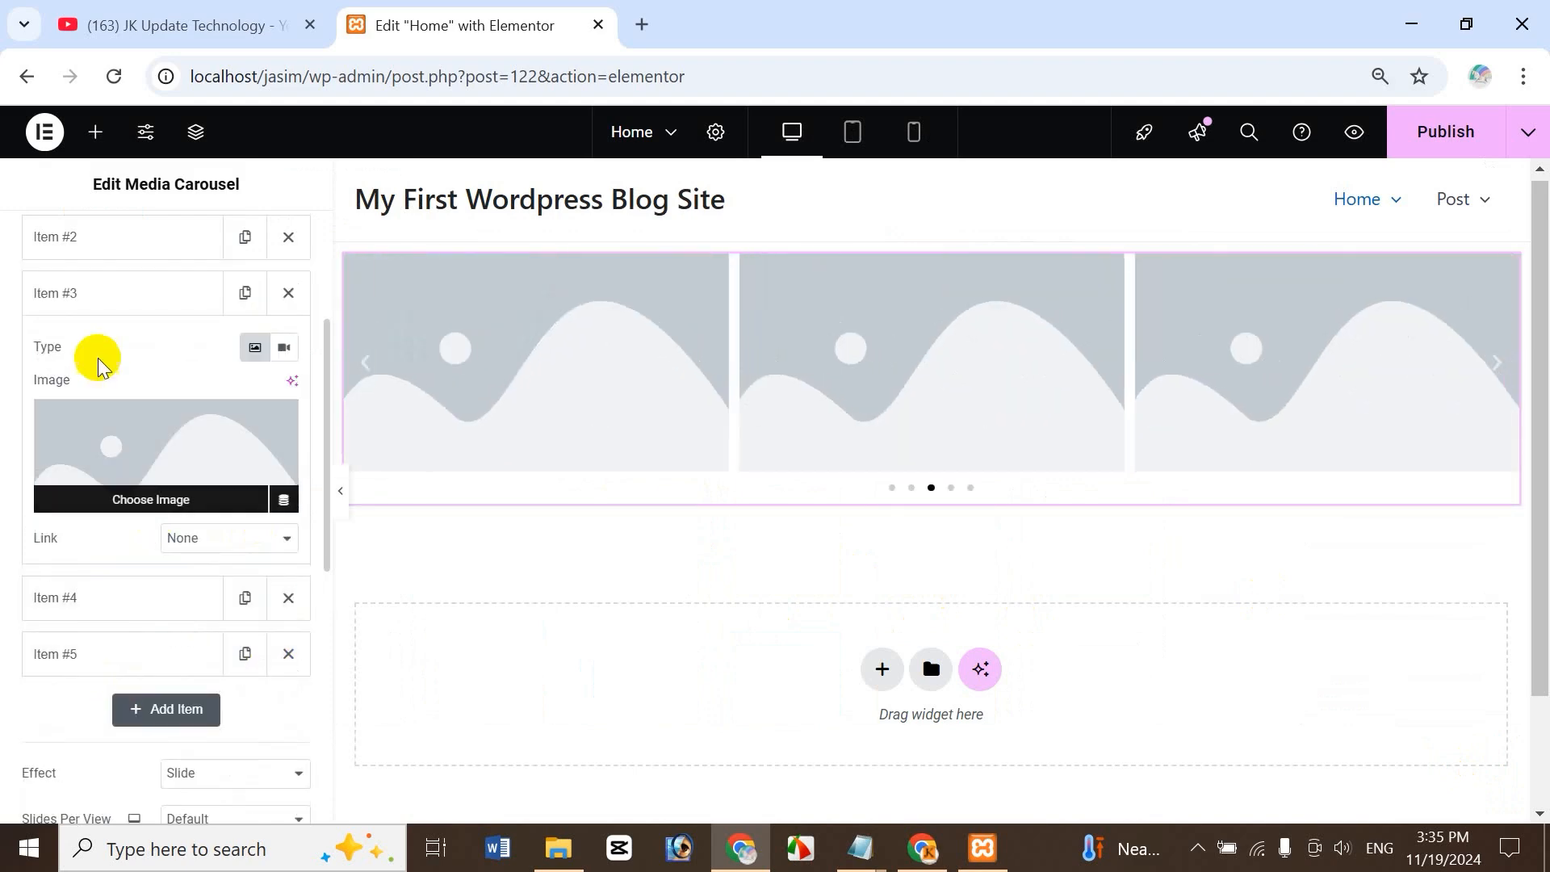
click(170, 480)
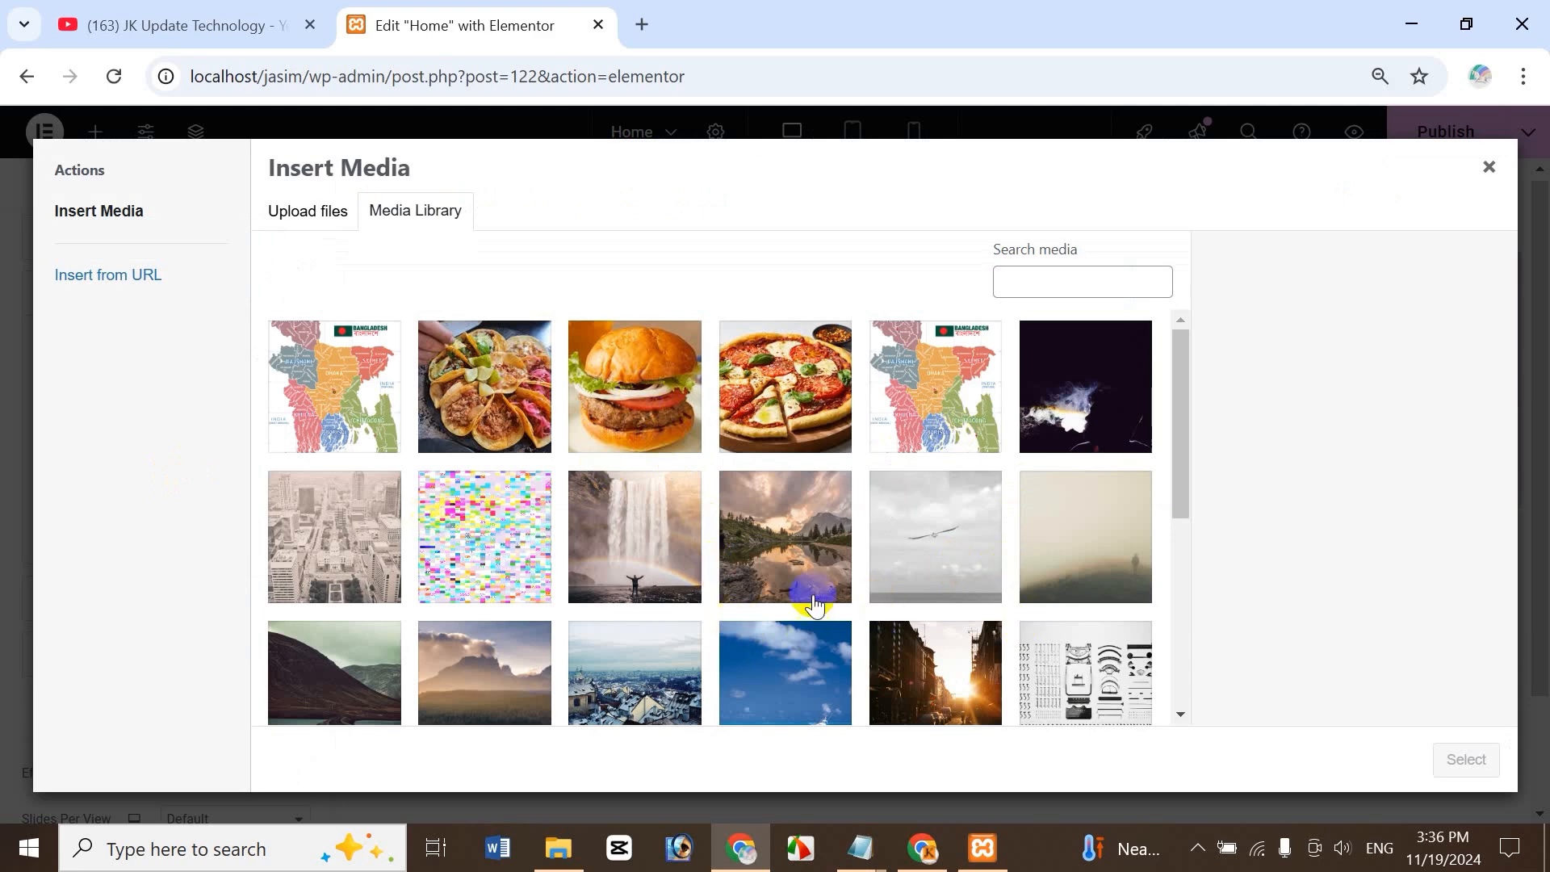
click(395, 549)
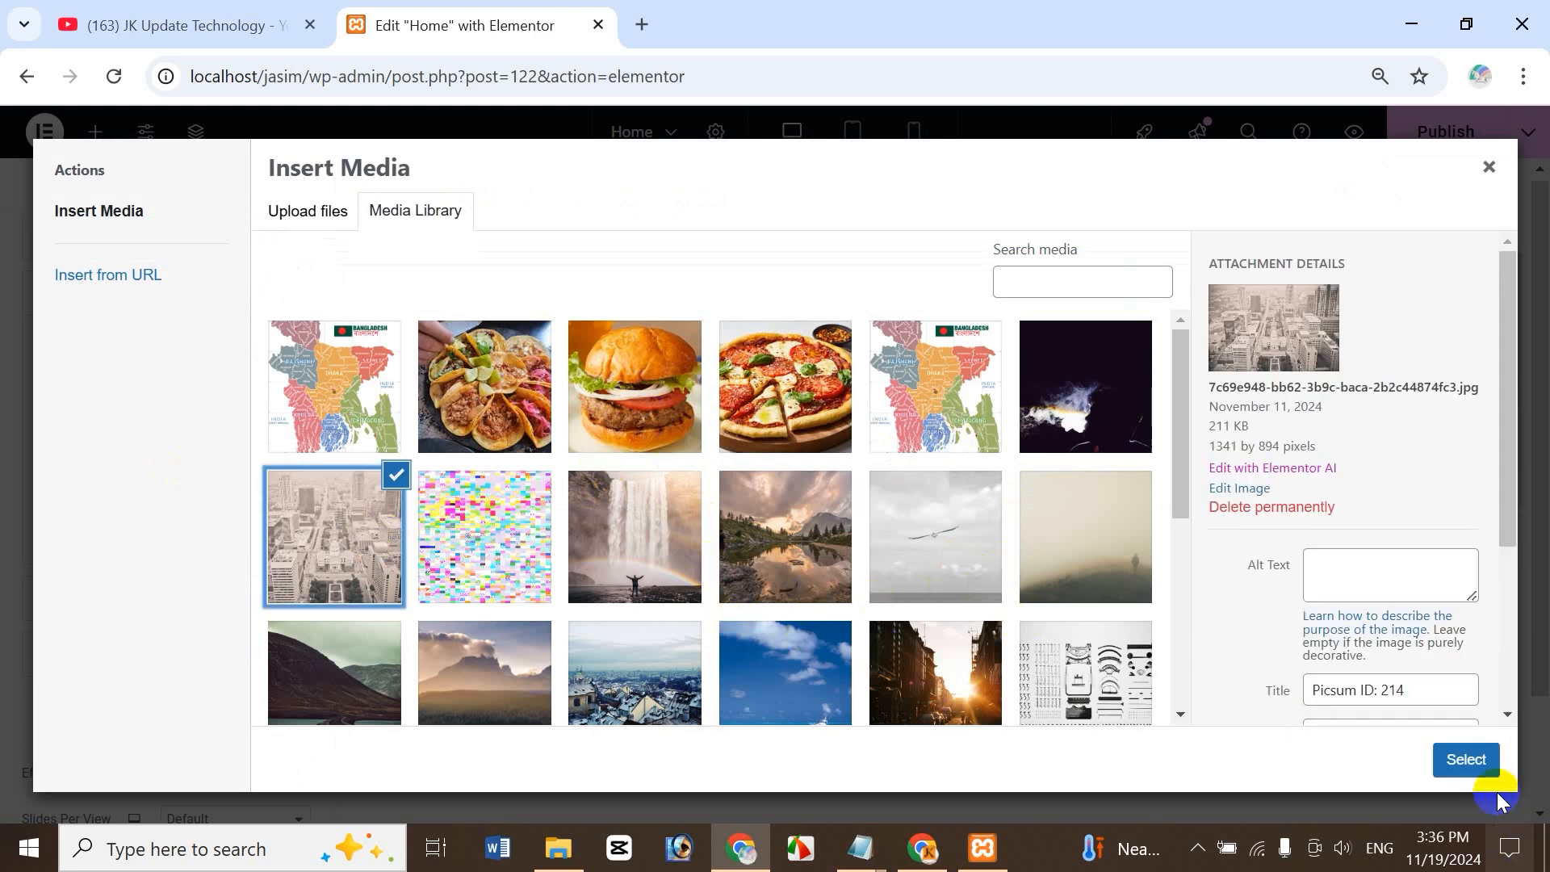
click(1466, 759)
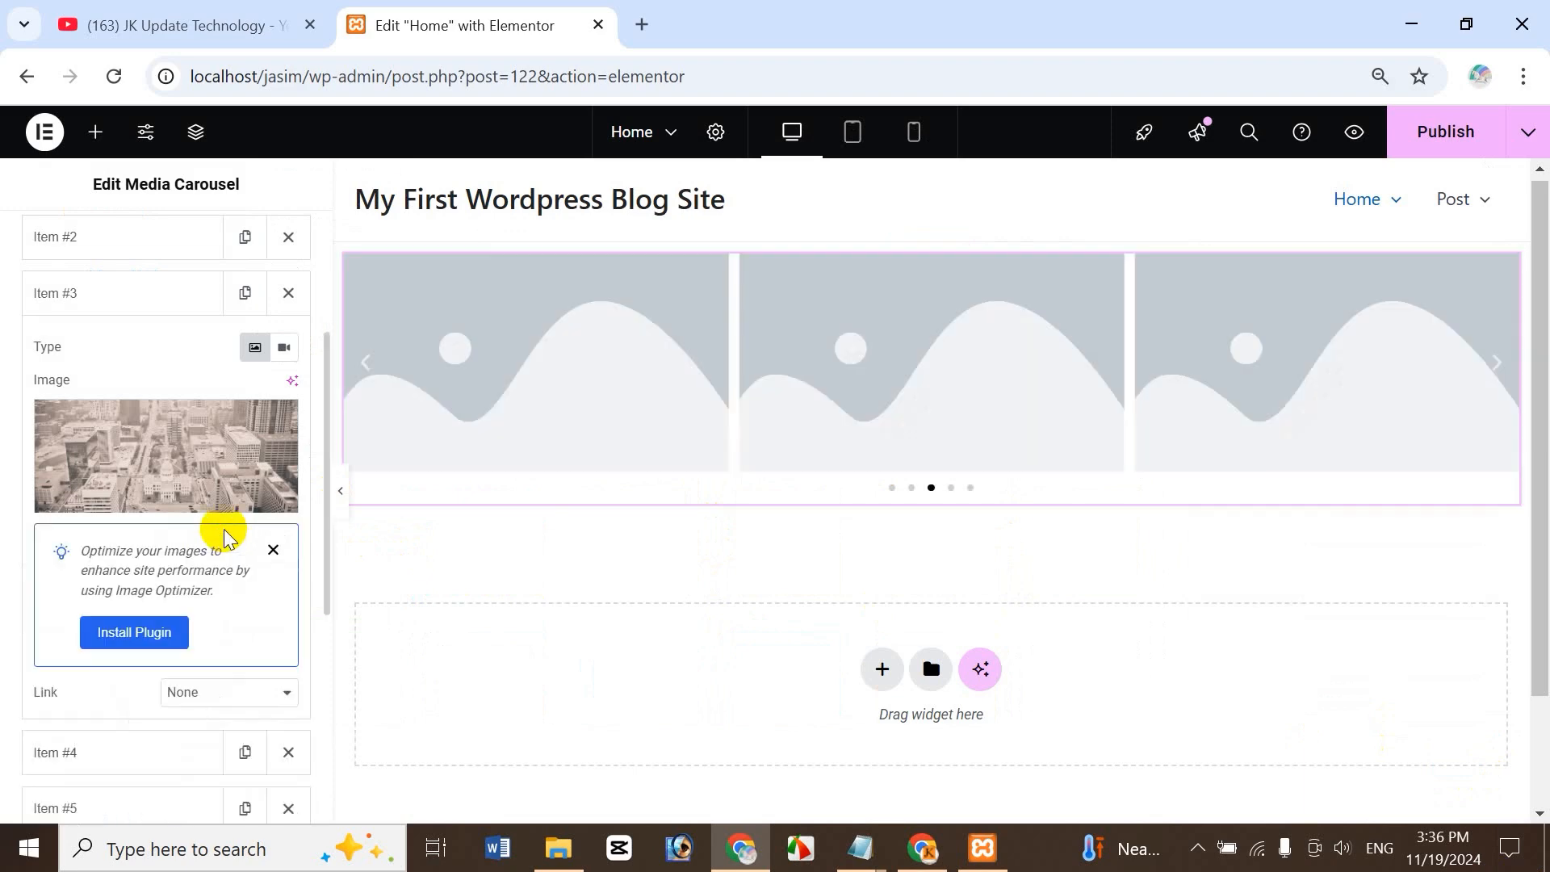
click(235, 700)
click(229, 752)
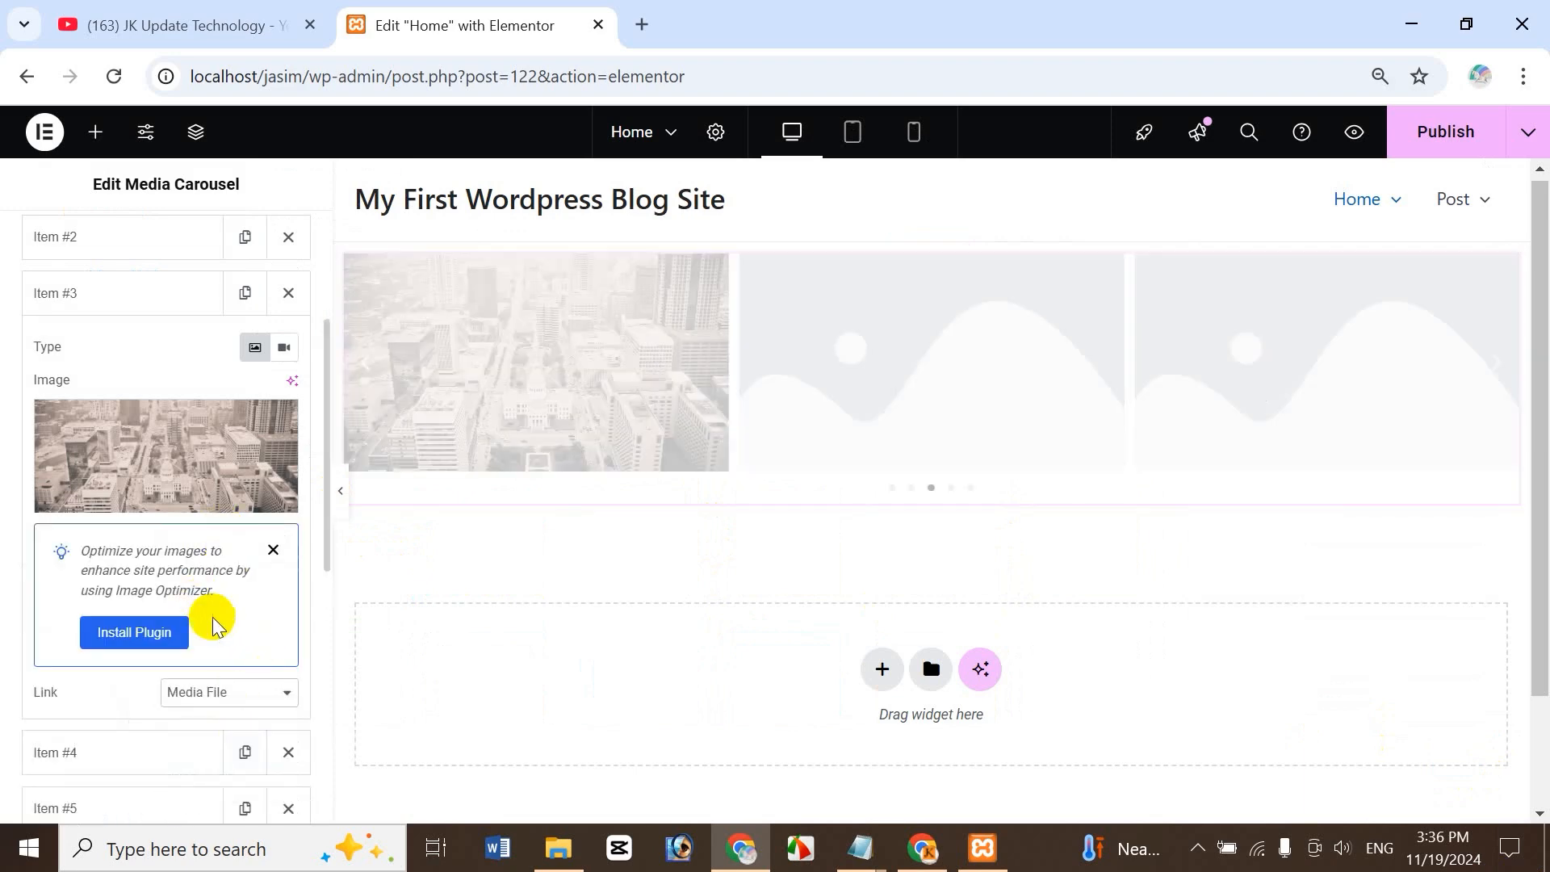
- Give slide Item #4 the dark green mountain valley photo from the media library and set its link to Media File
click(94, 747)
click(156, 531)
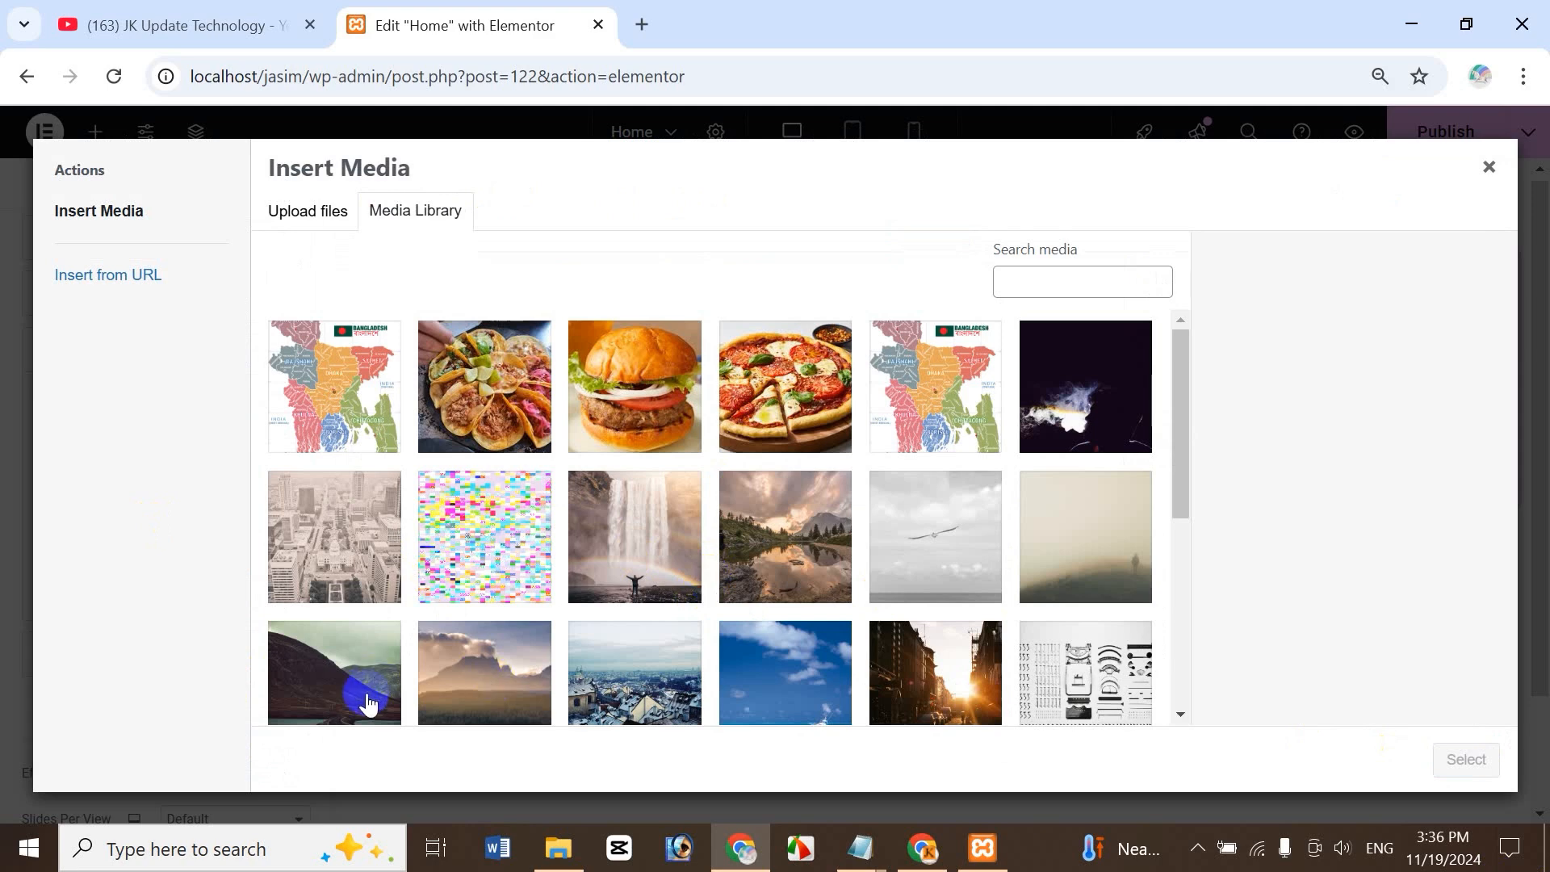
click(367, 703)
click(1466, 759)
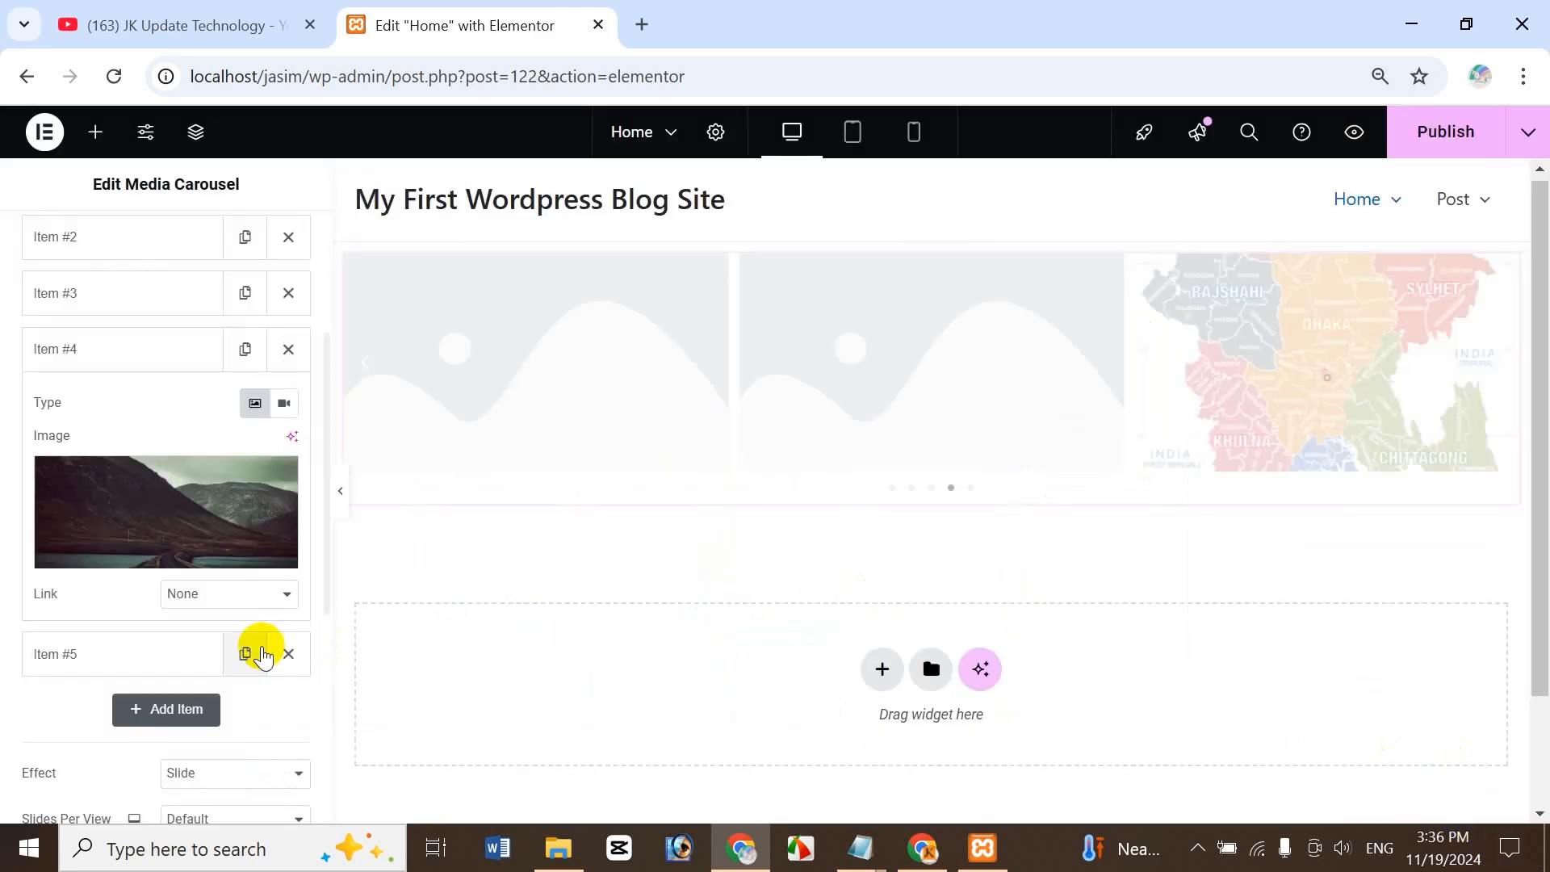
click(235, 746)
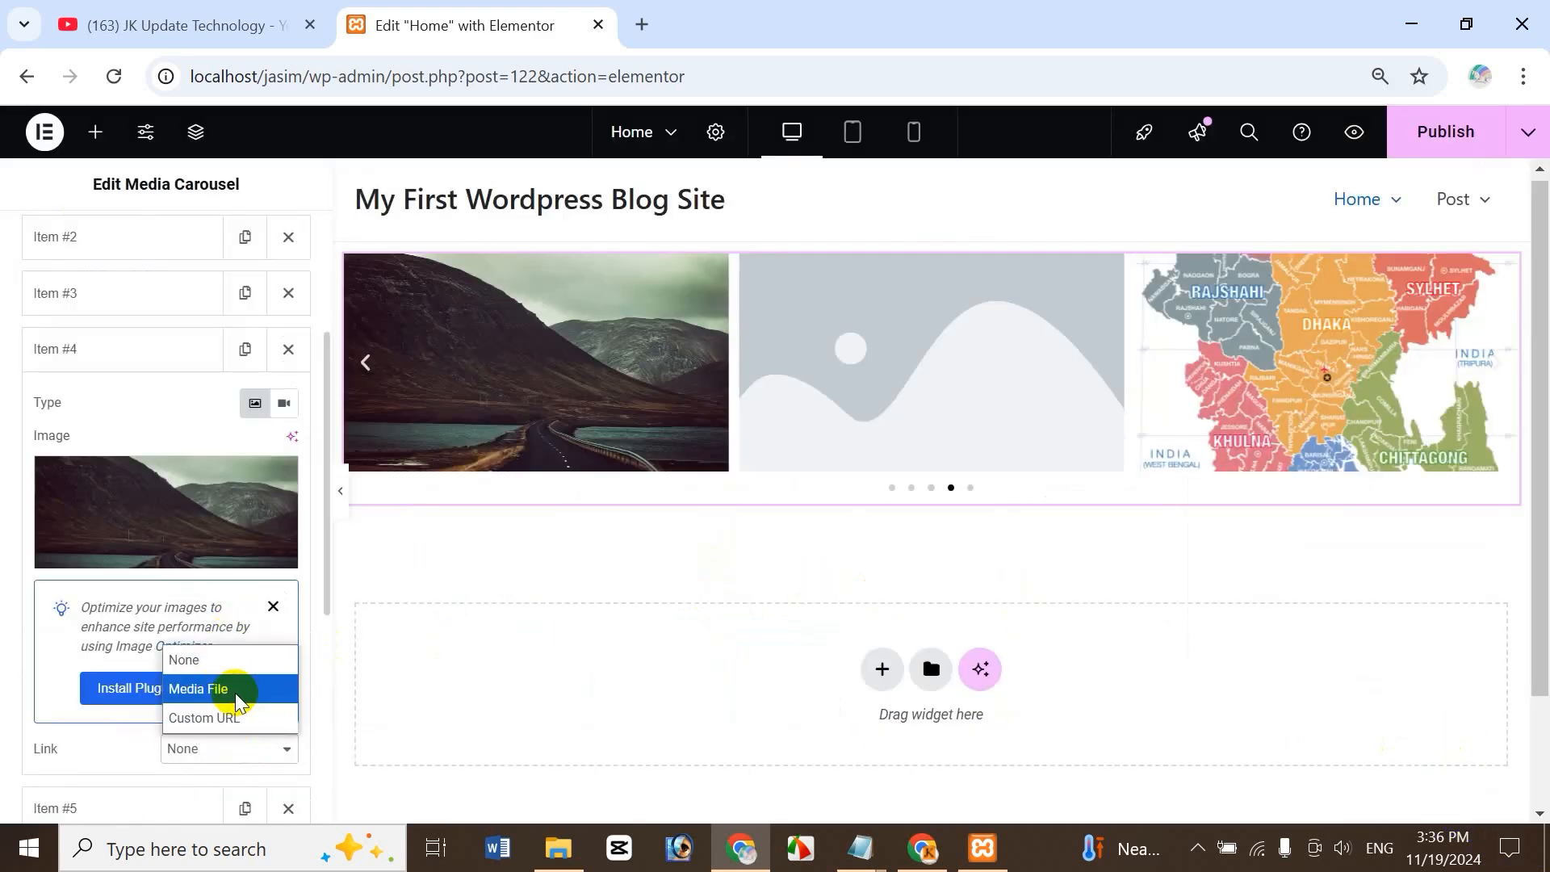
click(202, 689)
click(72, 350)
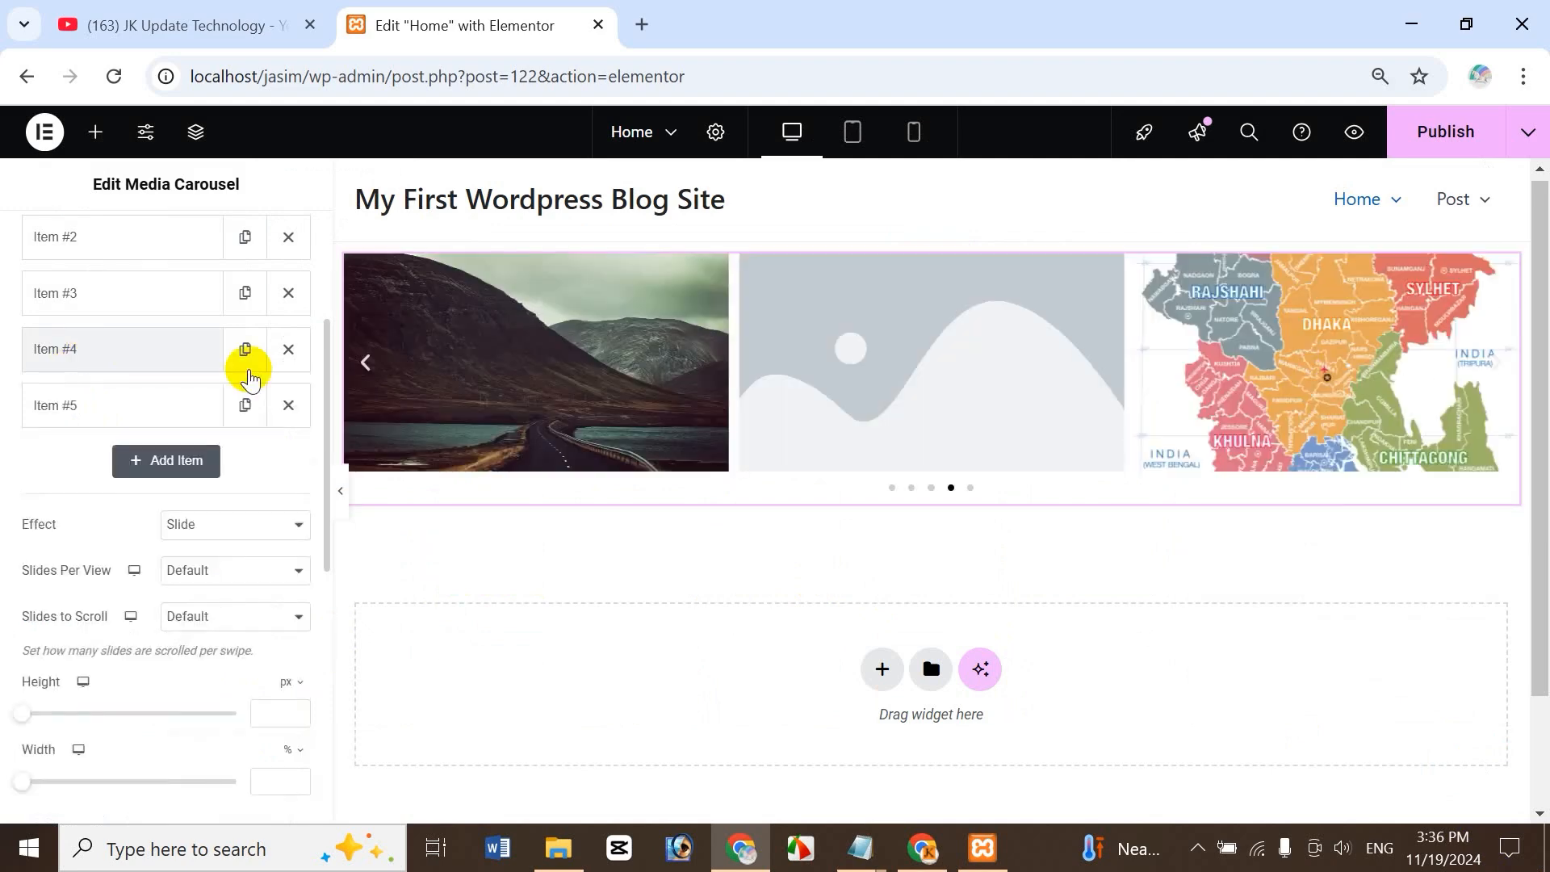
- Give slide Item #5 the snowy city rooftops photo from the media library and set its link to Media File
click(94, 406)
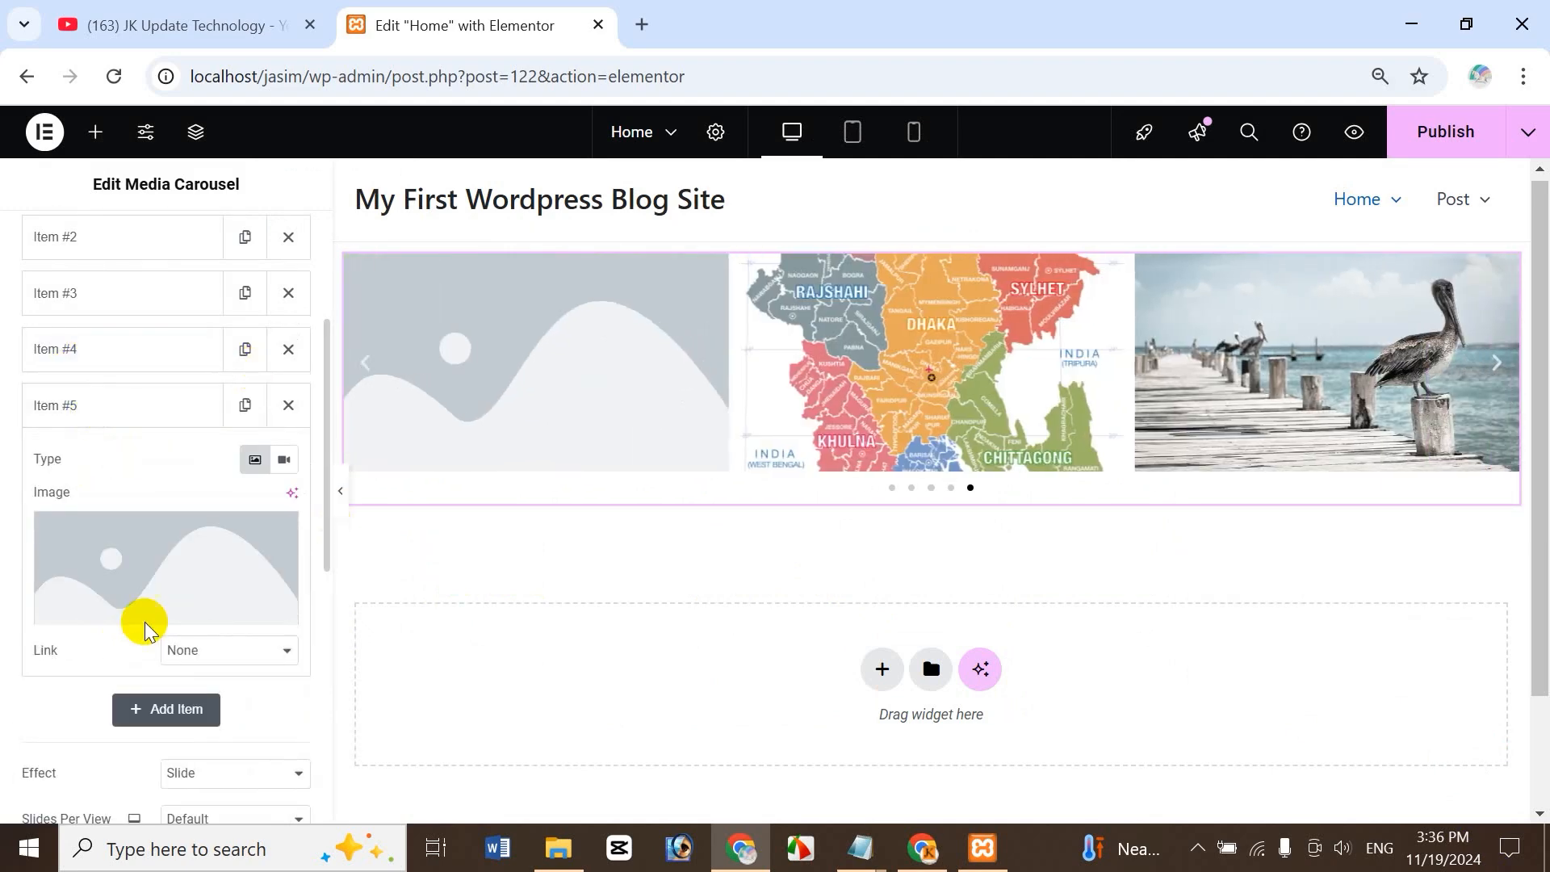
click(146, 621)
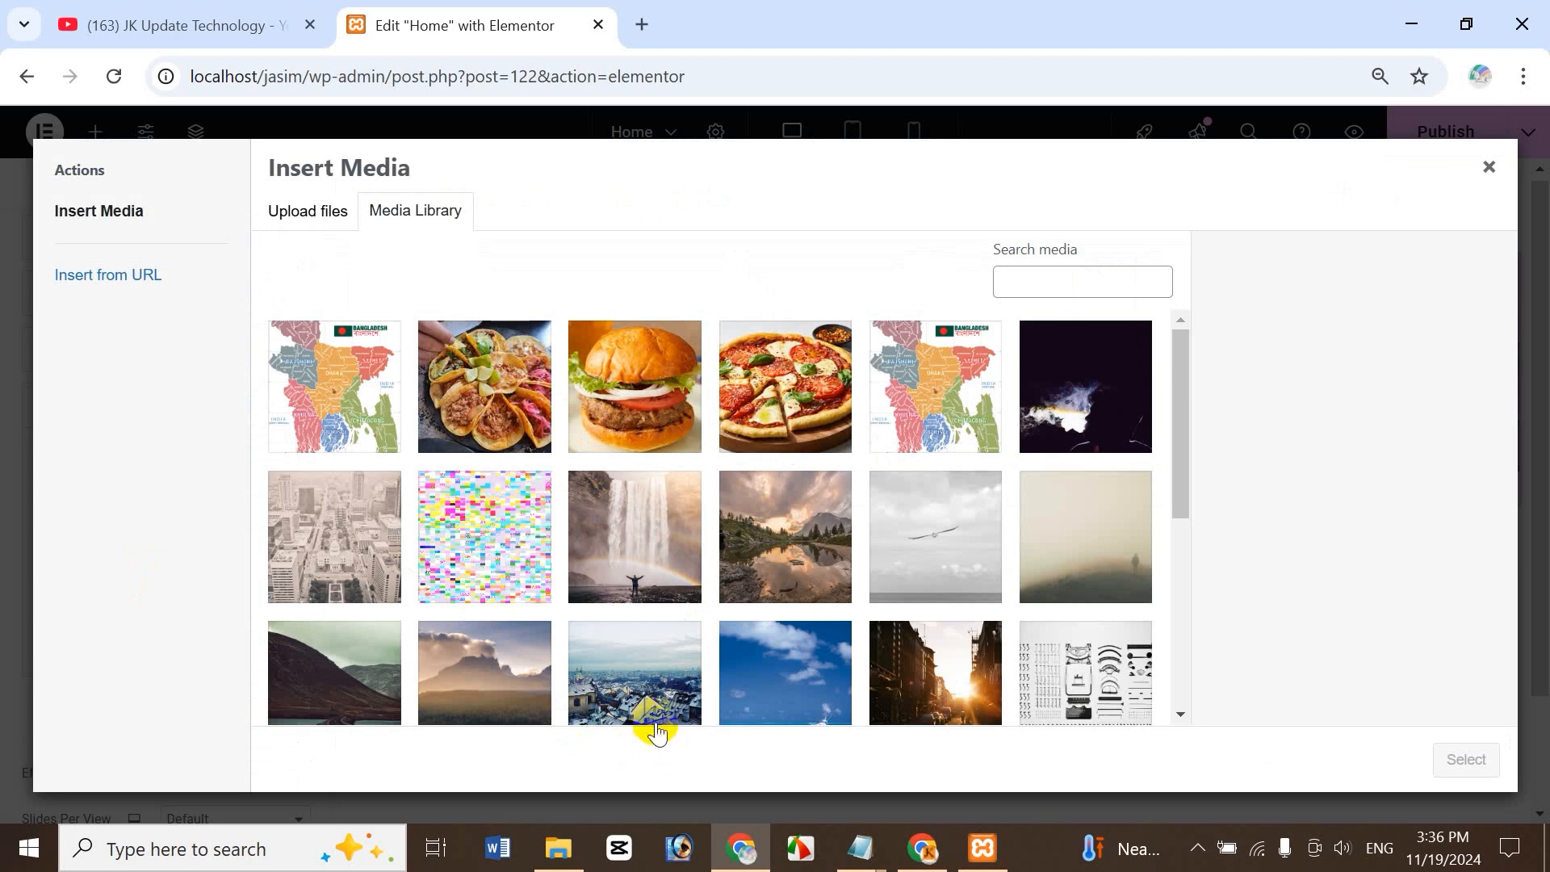
click(655, 687)
click(1466, 759)
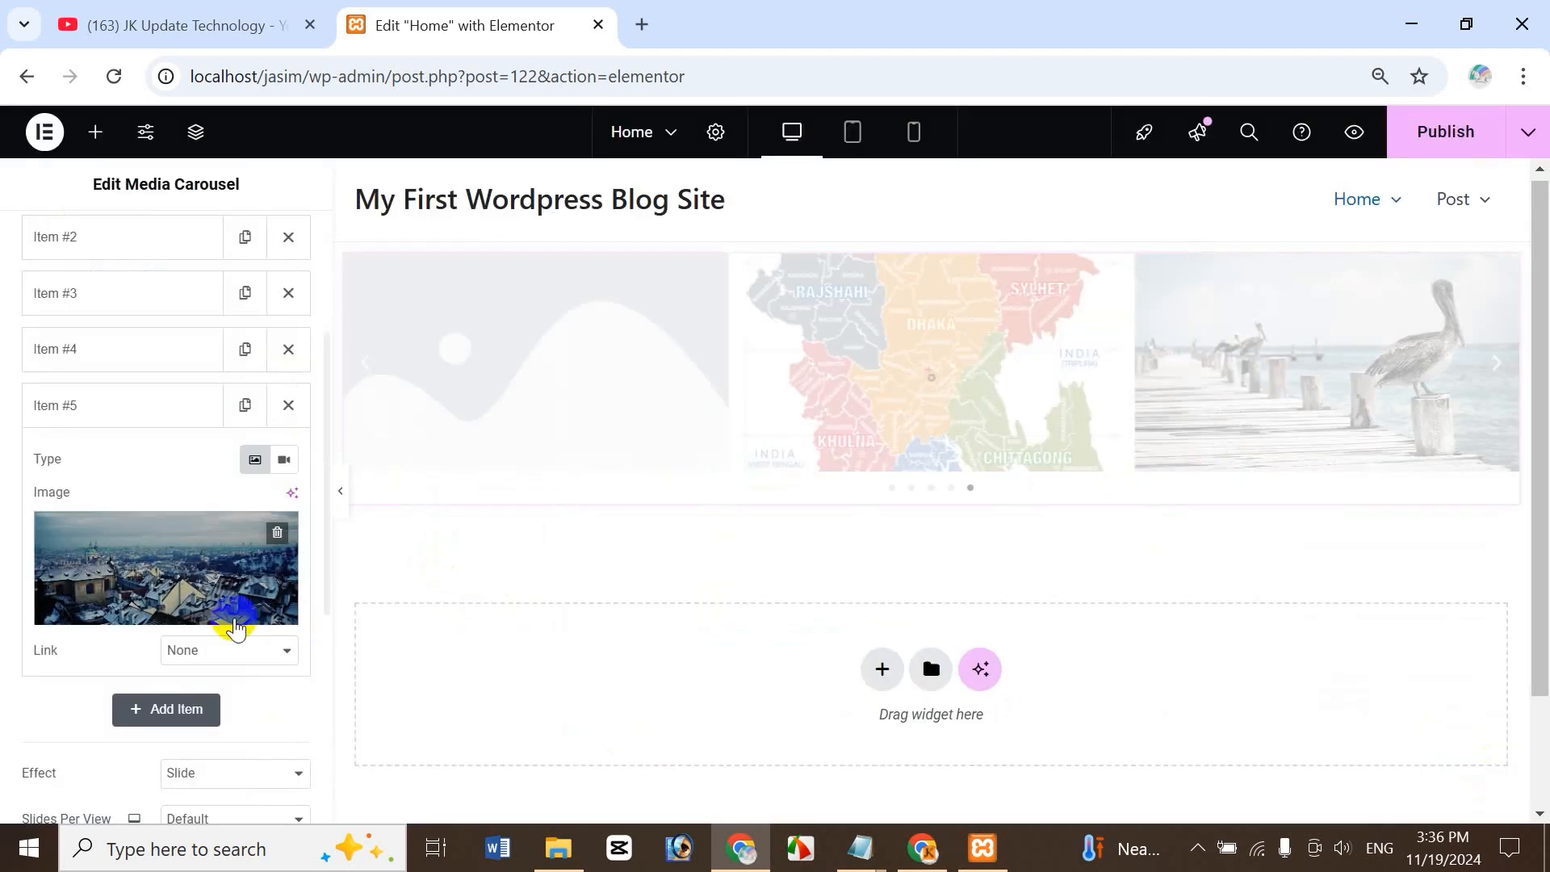
click(244, 661)
click(221, 754)
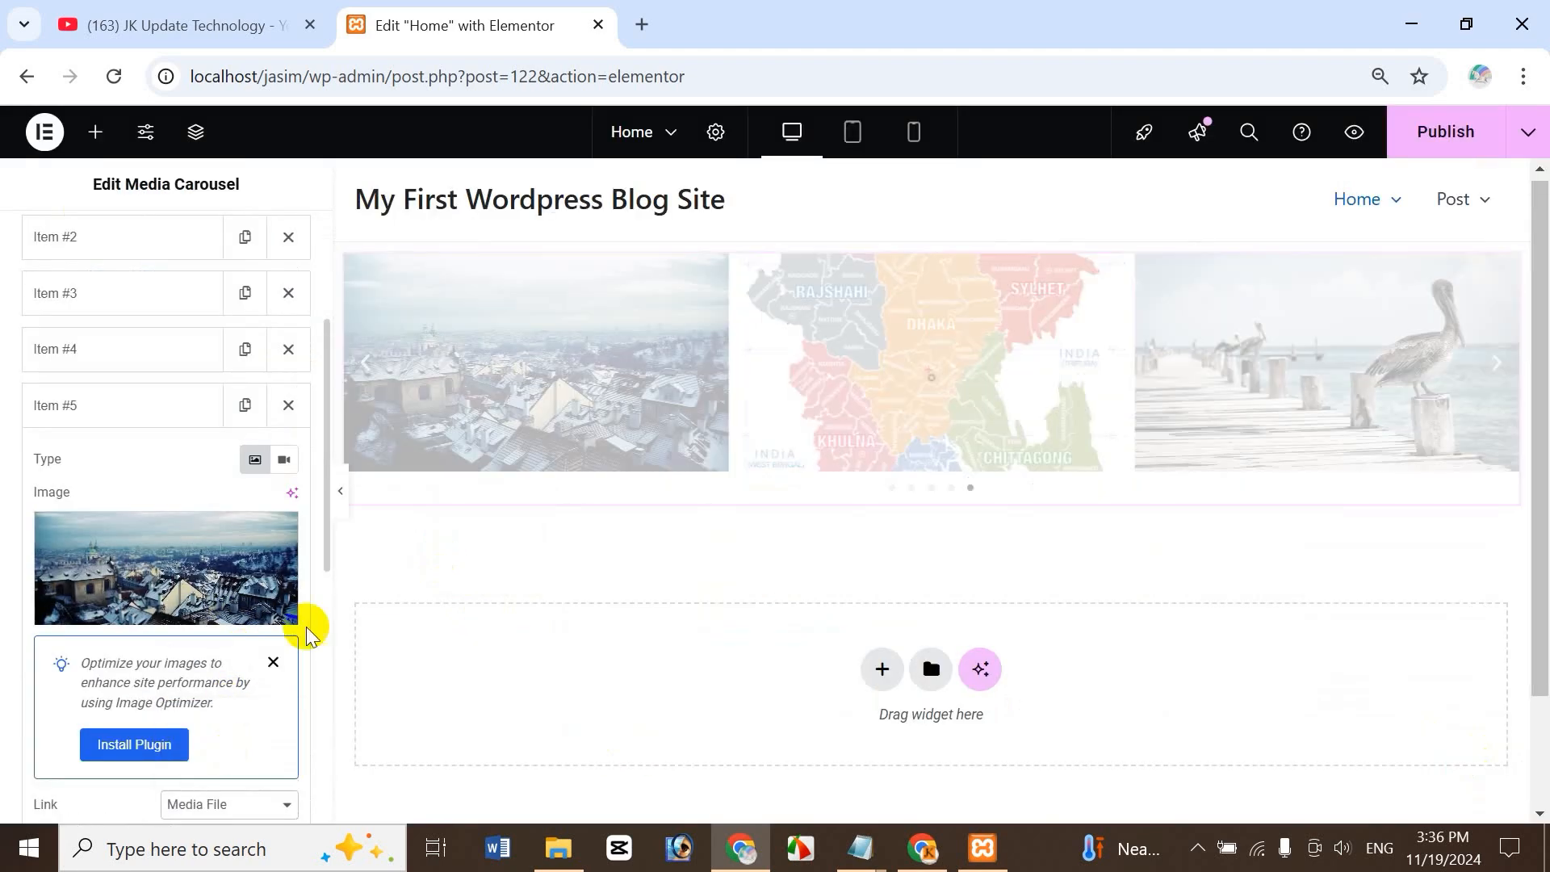
click(86, 406)
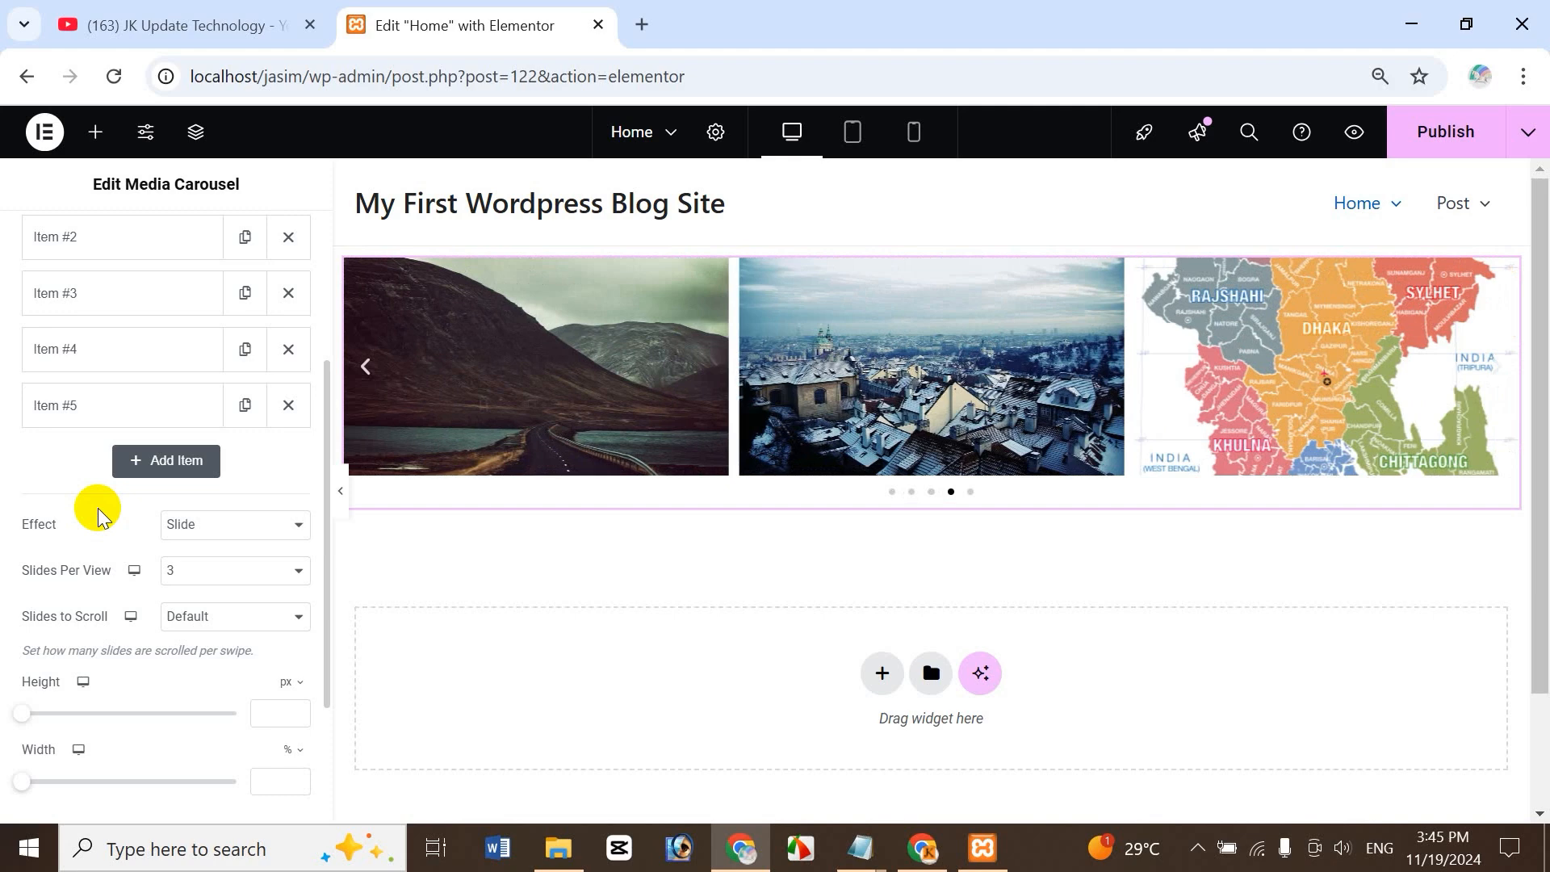
- Try the Fade effect on the carousel with a height of 488 px and a width of 78%
click(230, 525)
click(222, 583)
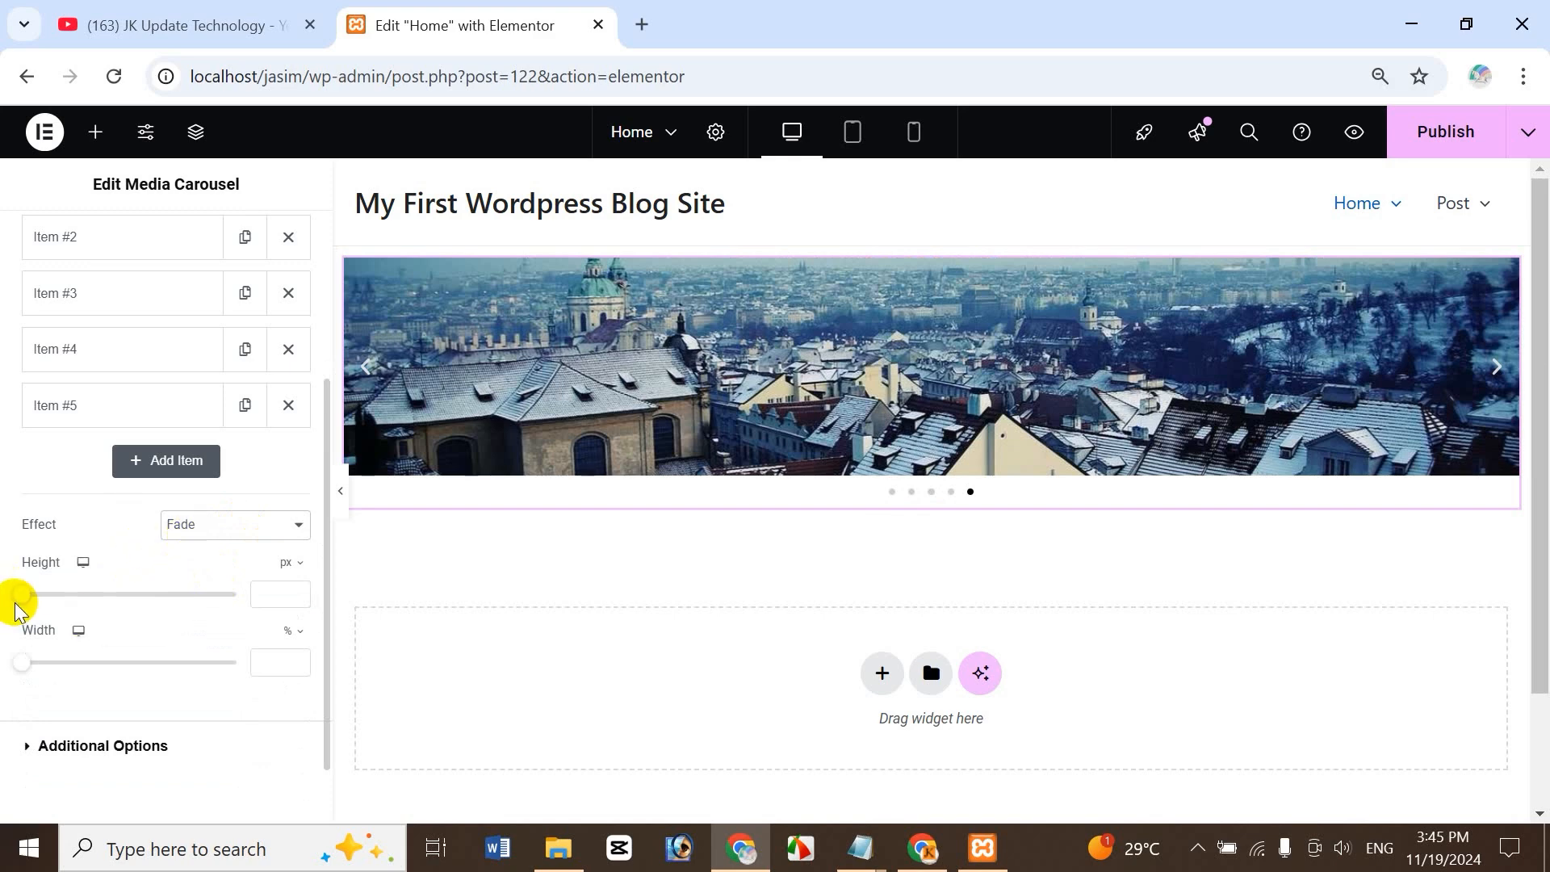
drag(24, 601, 114, 597)
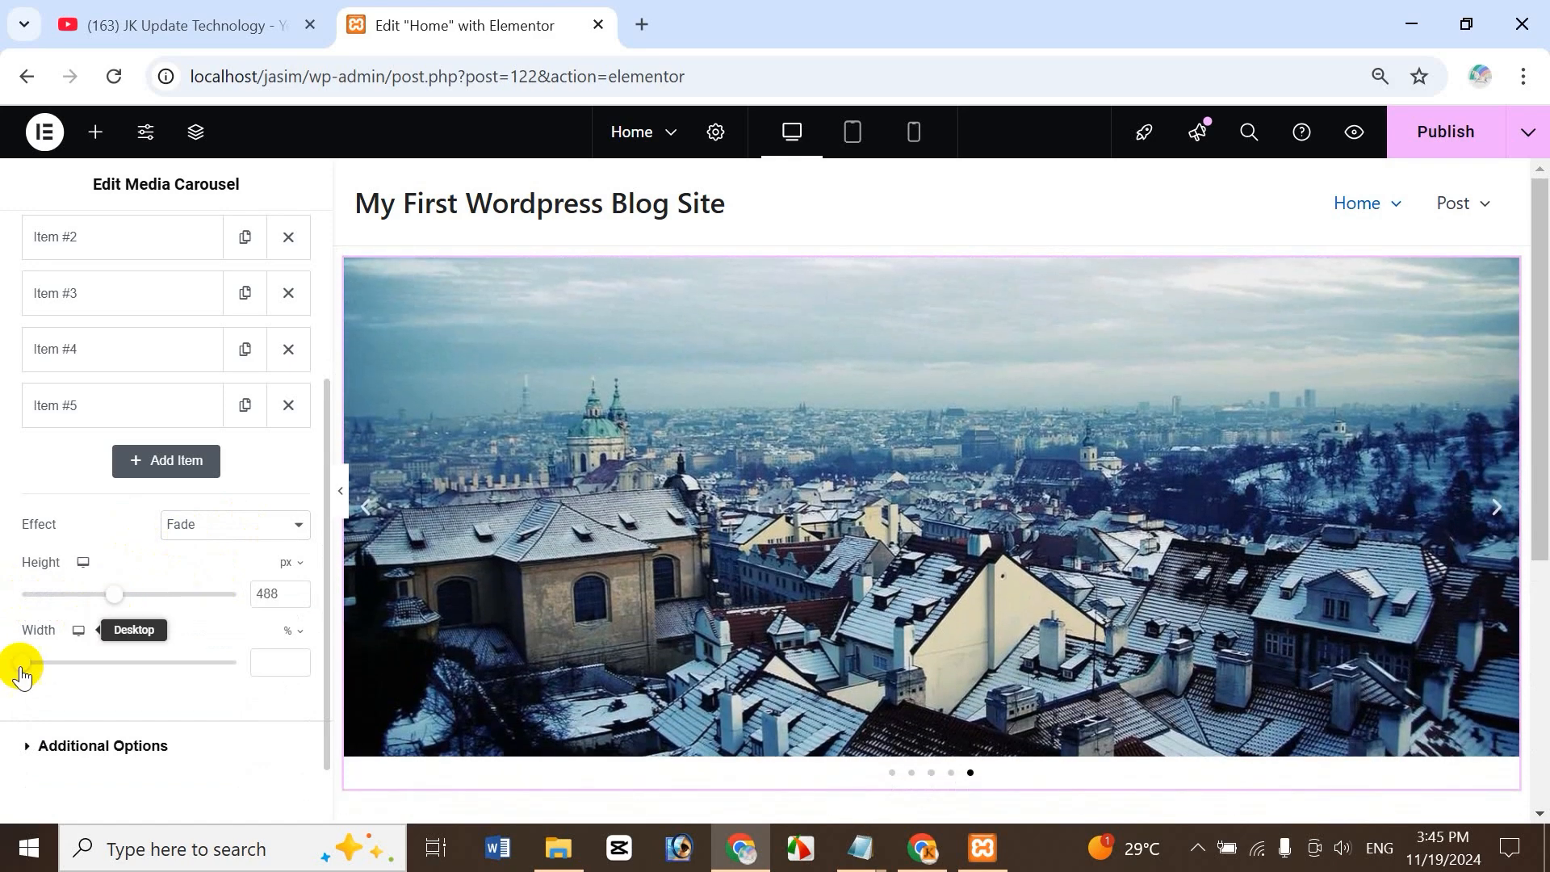
drag(22, 677, 142, 667)
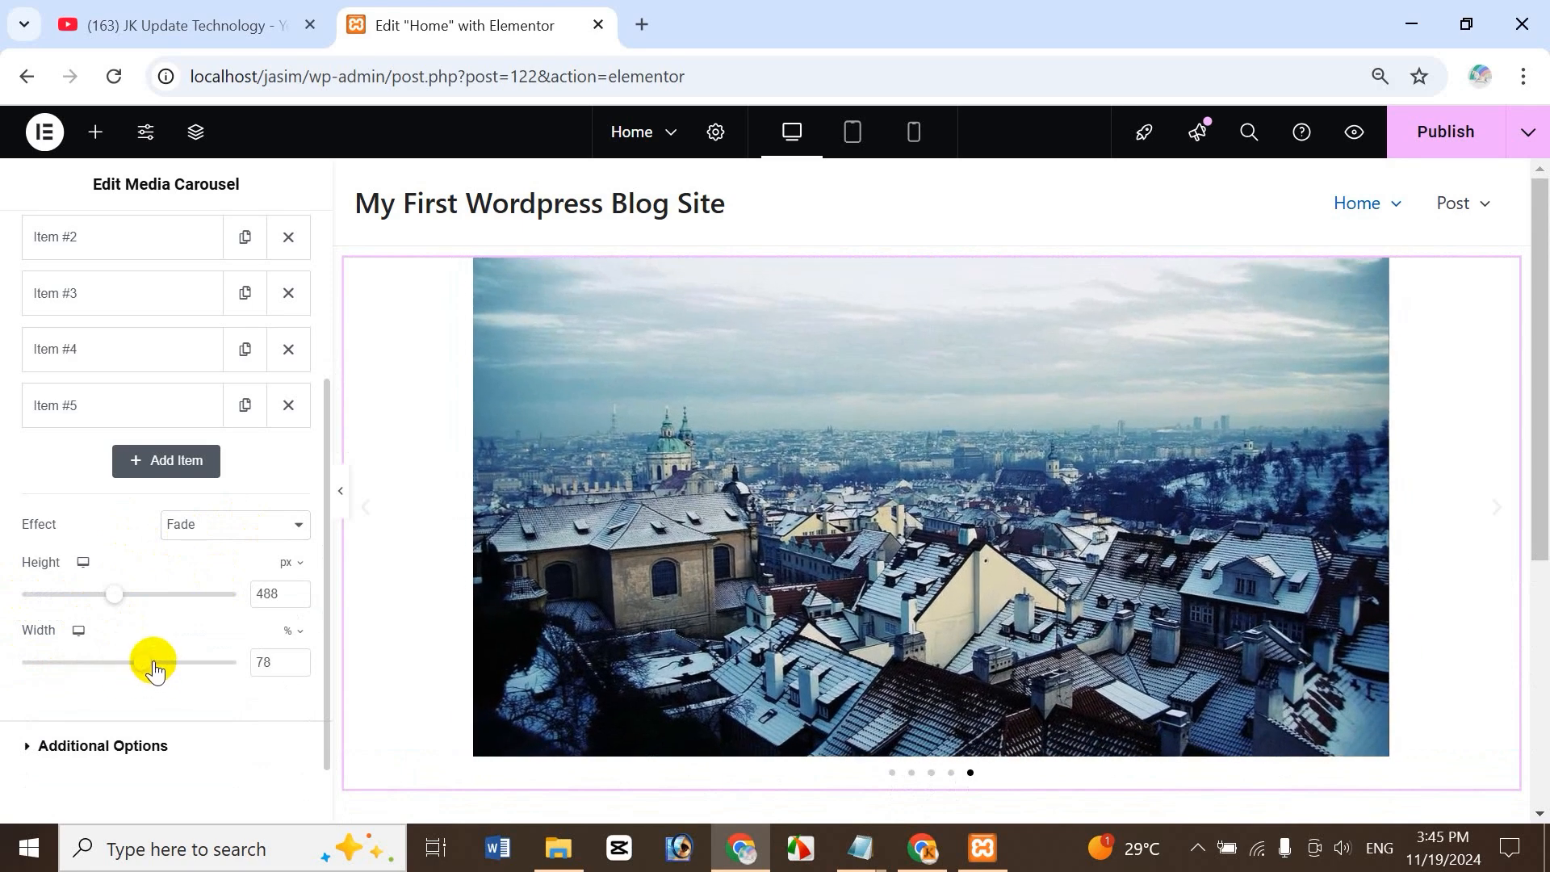
- Try the Cube effect on the carousel and return the effect to Slide
click(198, 526)
click(197, 615)
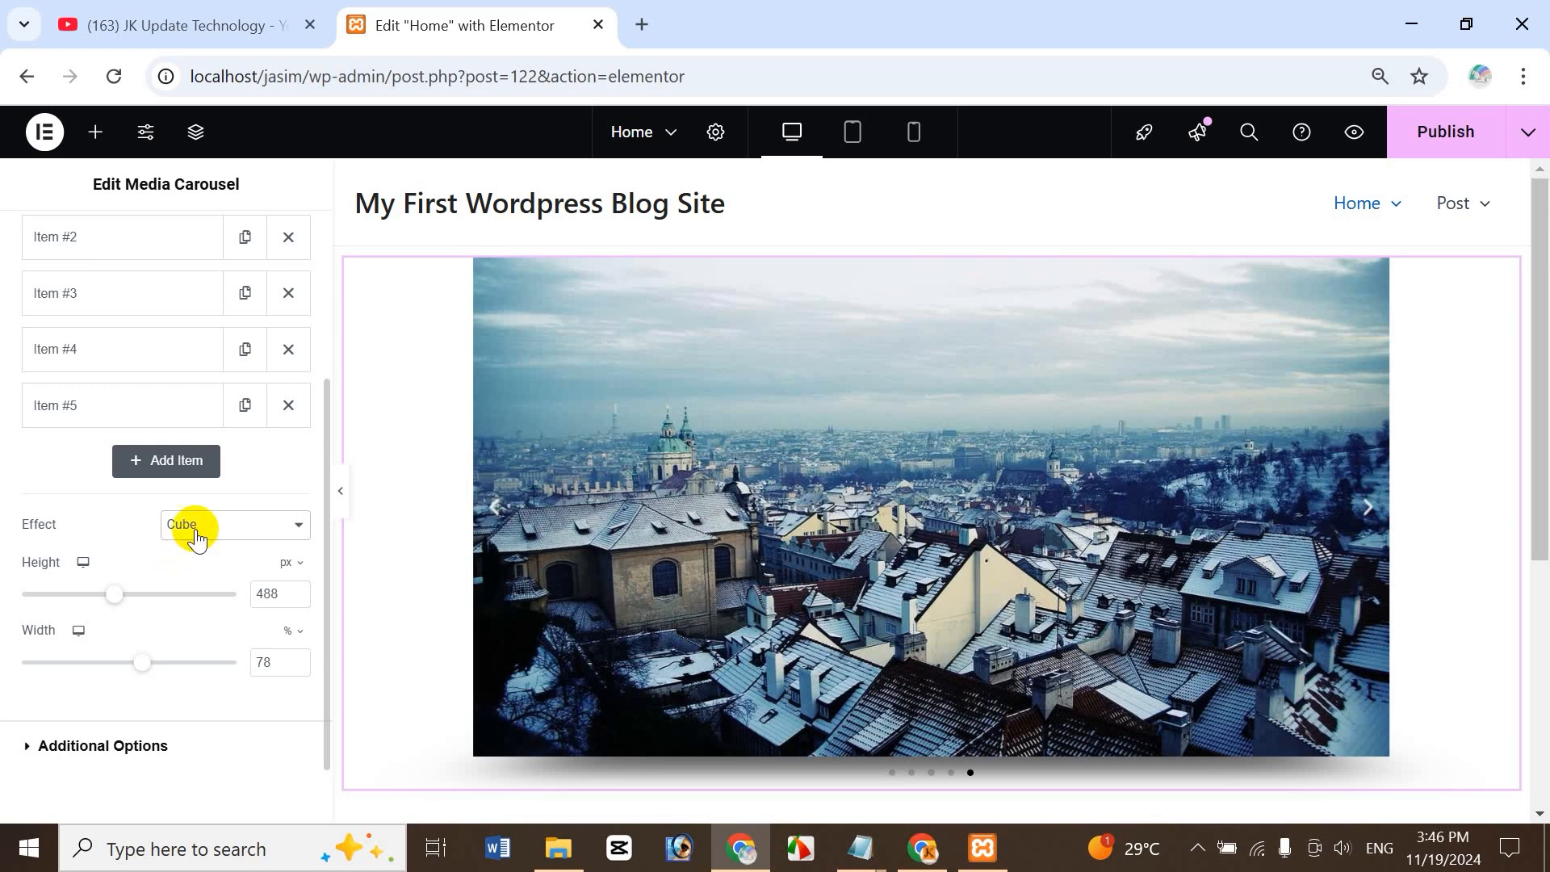
click(190, 527)
click(197, 556)
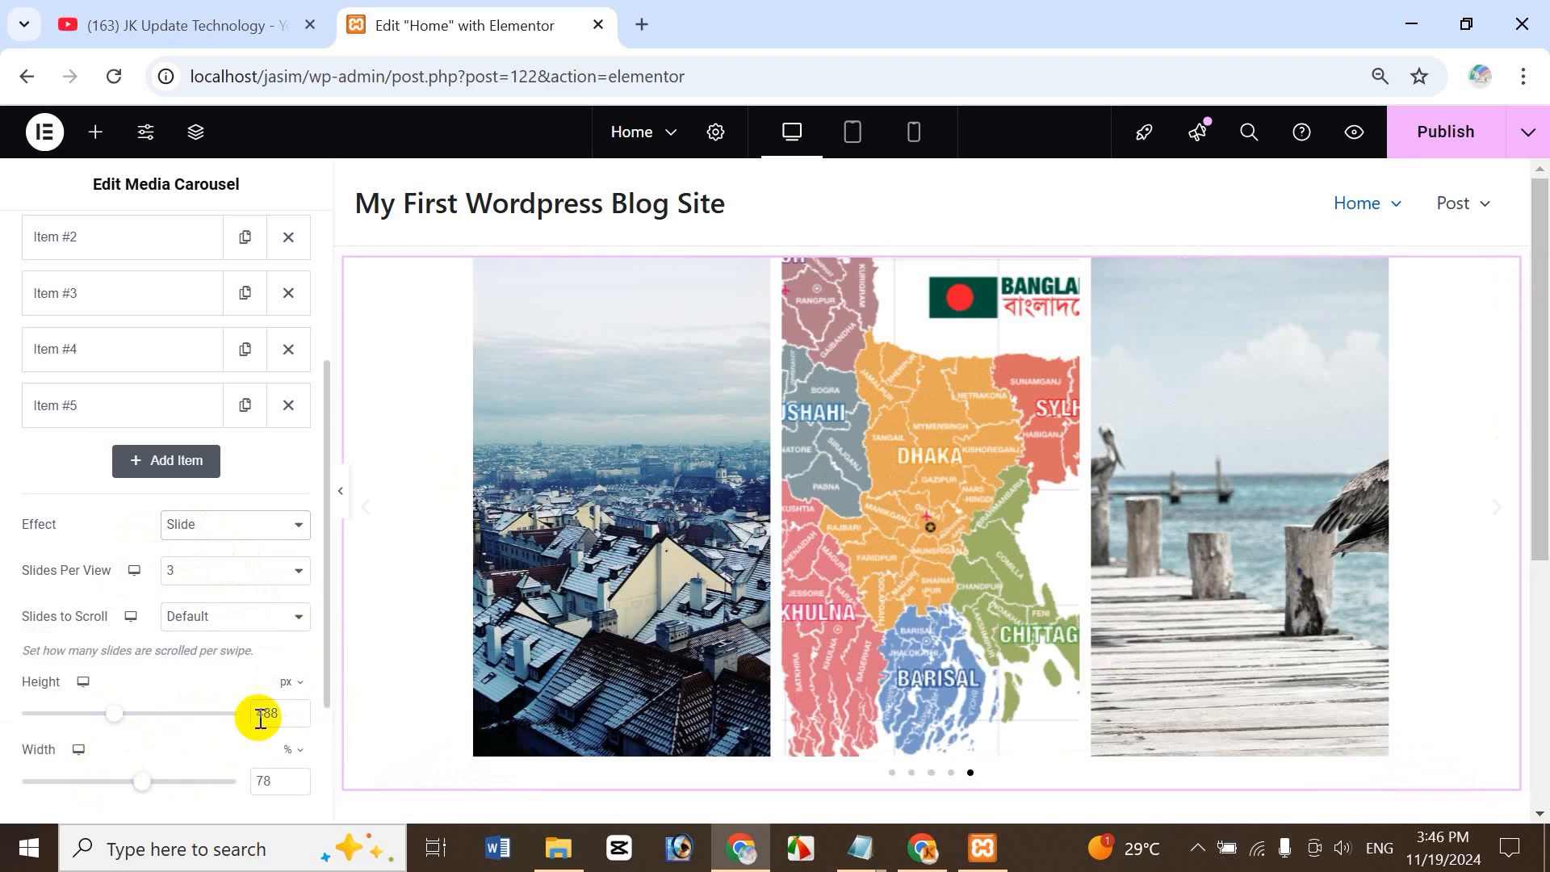
- Clear the carousel's custom height and width values
drag(277, 712, 246, 715)
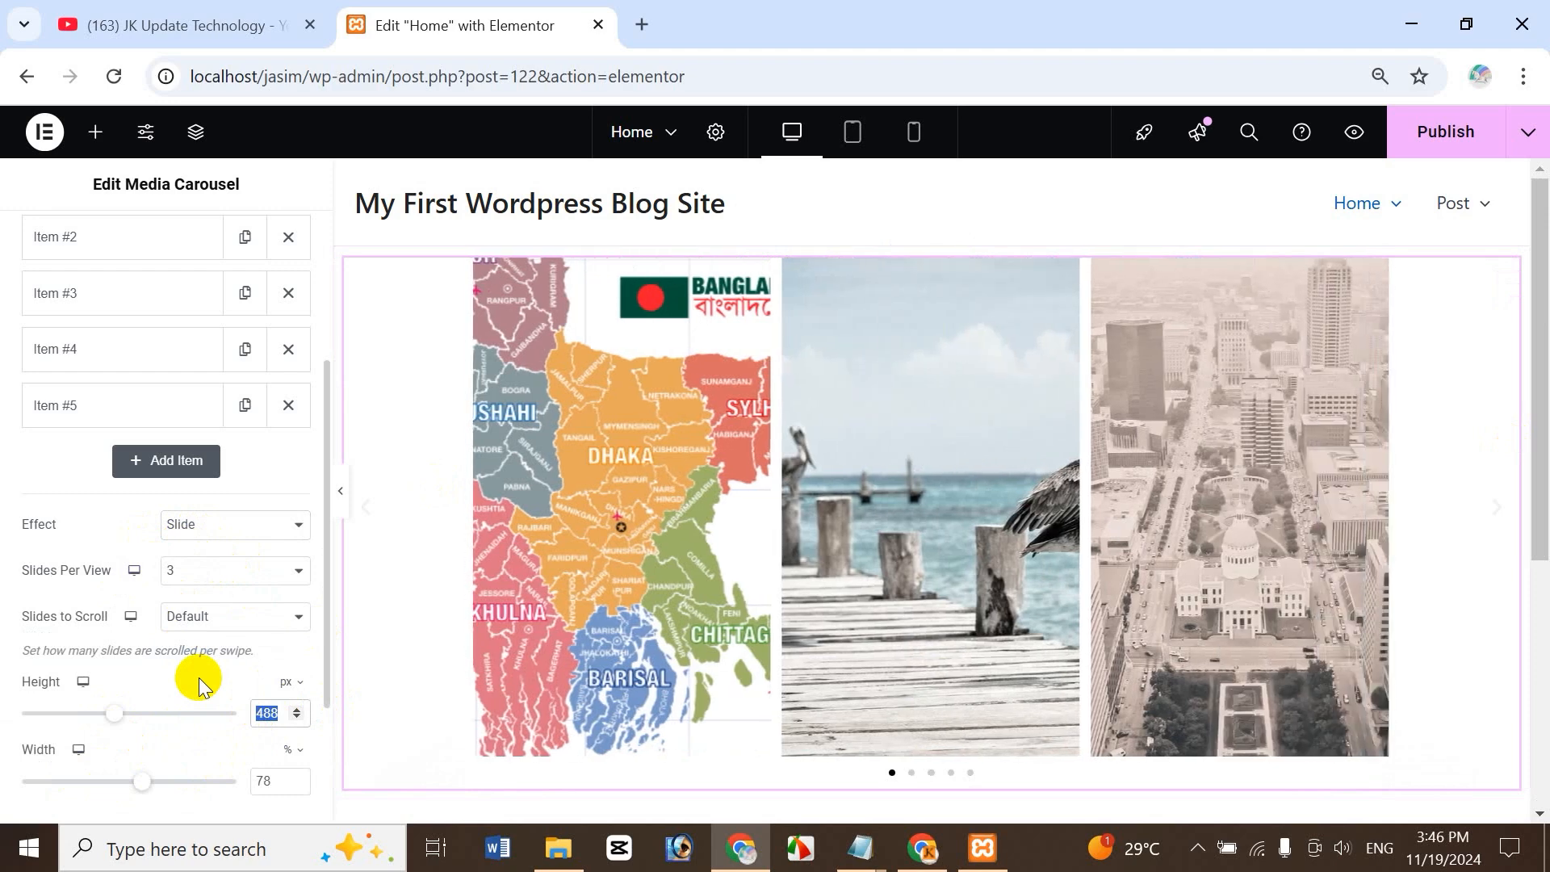
key(BackSpace)
drag(277, 780, 191, 747)
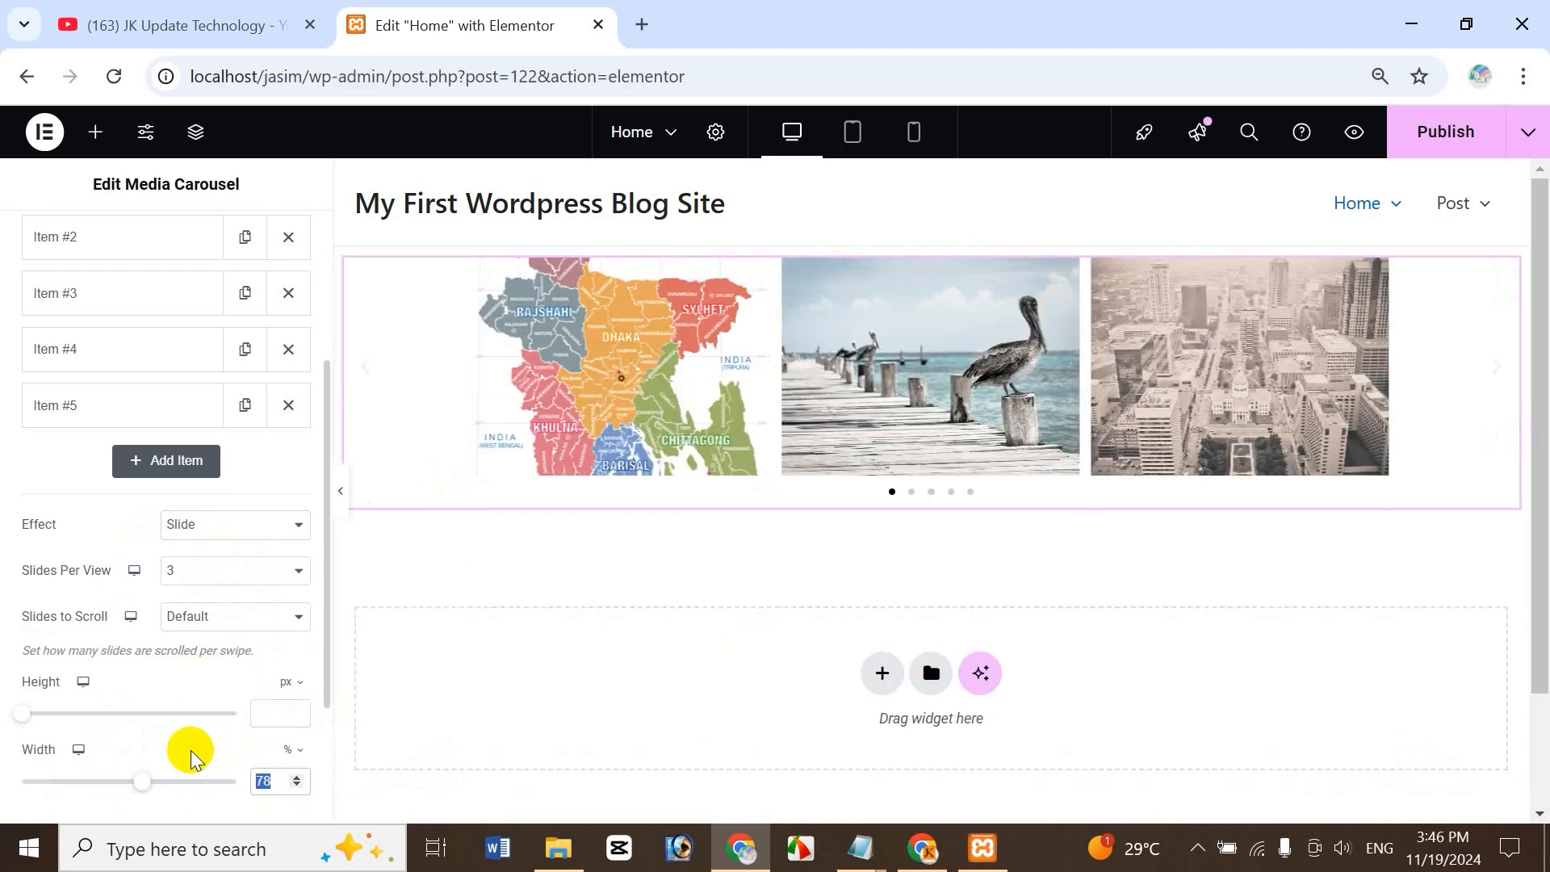
key(BackSpace)
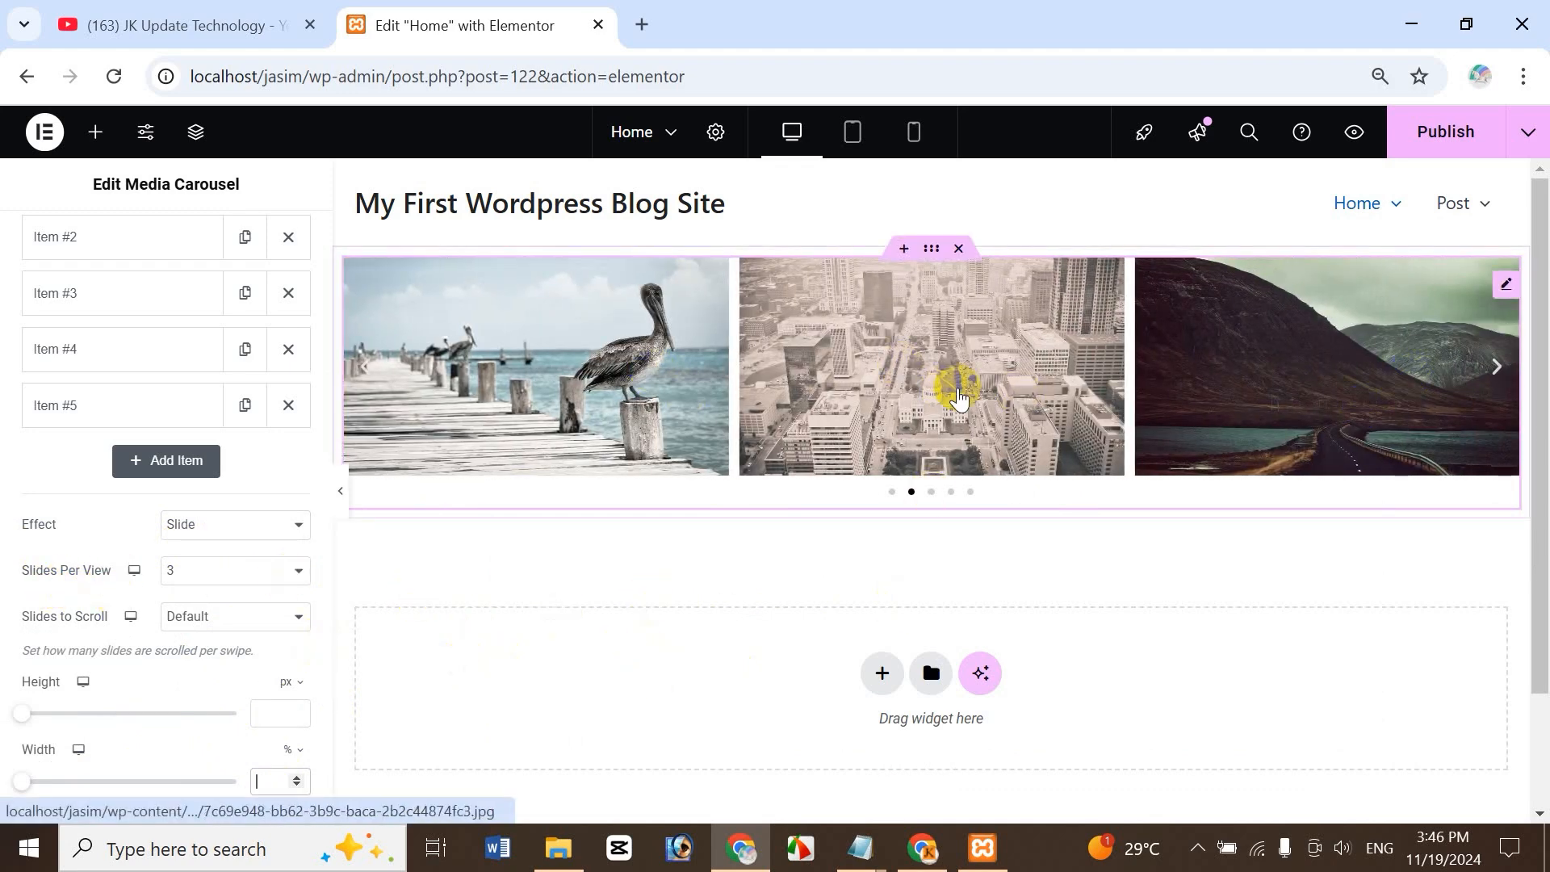
- Try 2 and 4 slides per view on the carousel, and return the value to 3
click(231, 579)
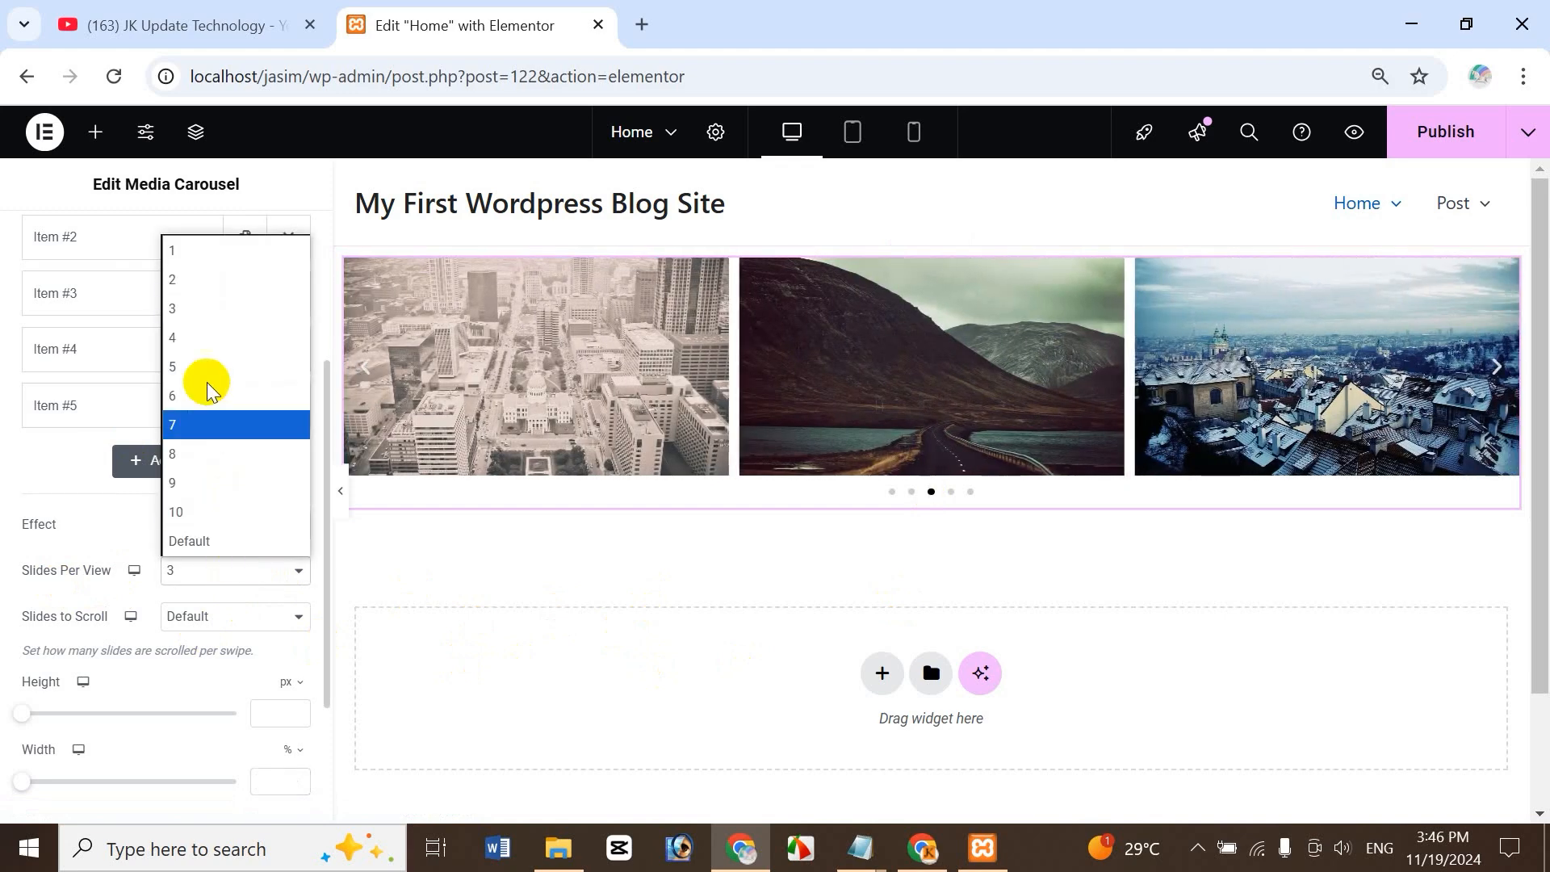
click(206, 281)
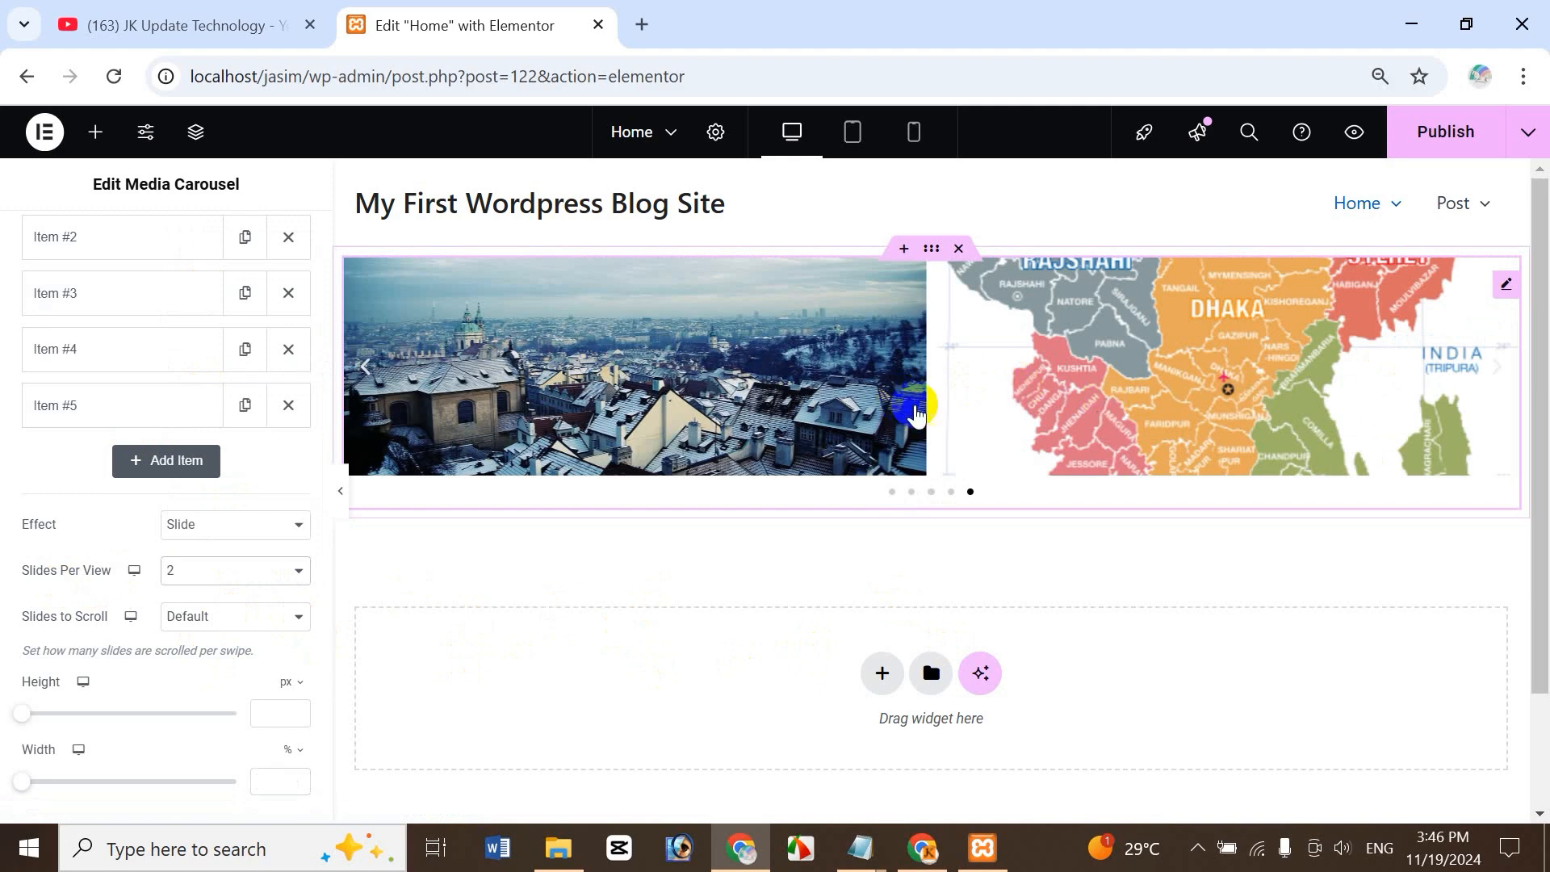
click(234, 575)
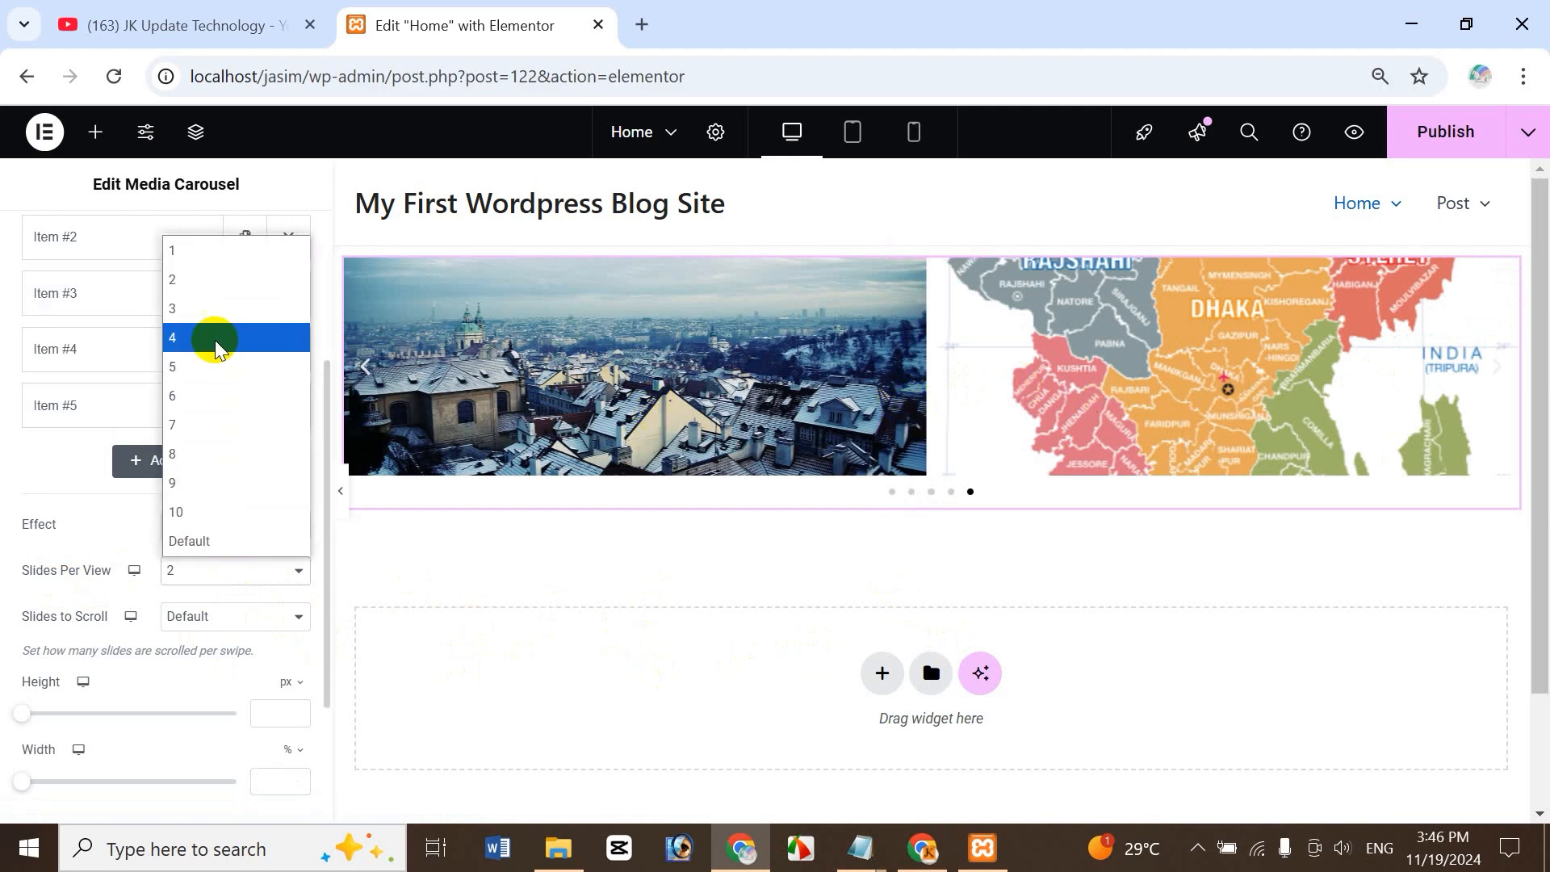
click(215, 338)
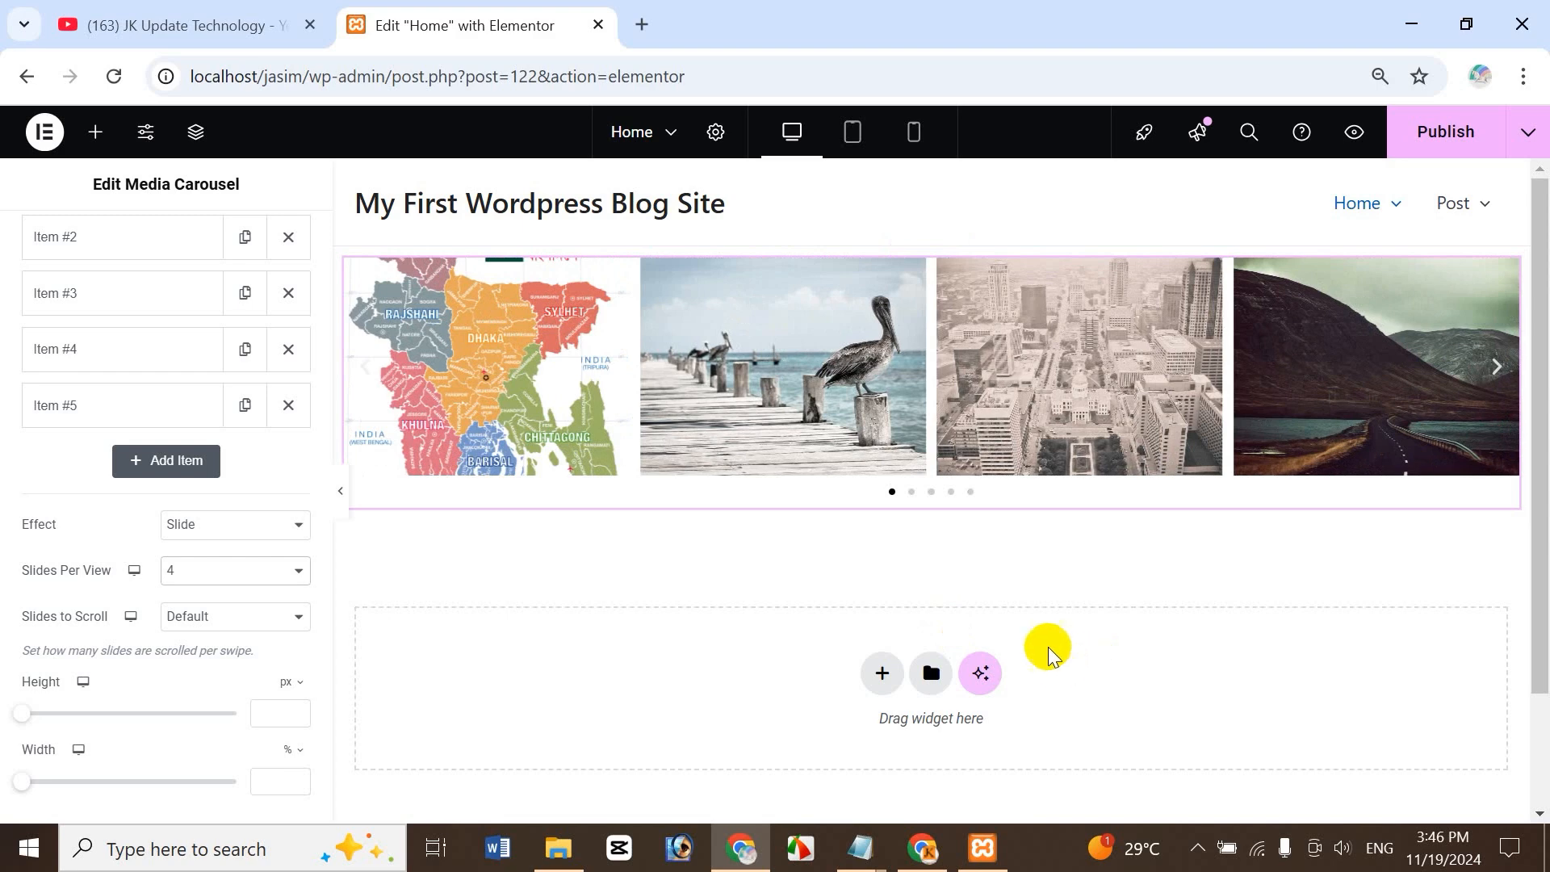
click(201, 579)
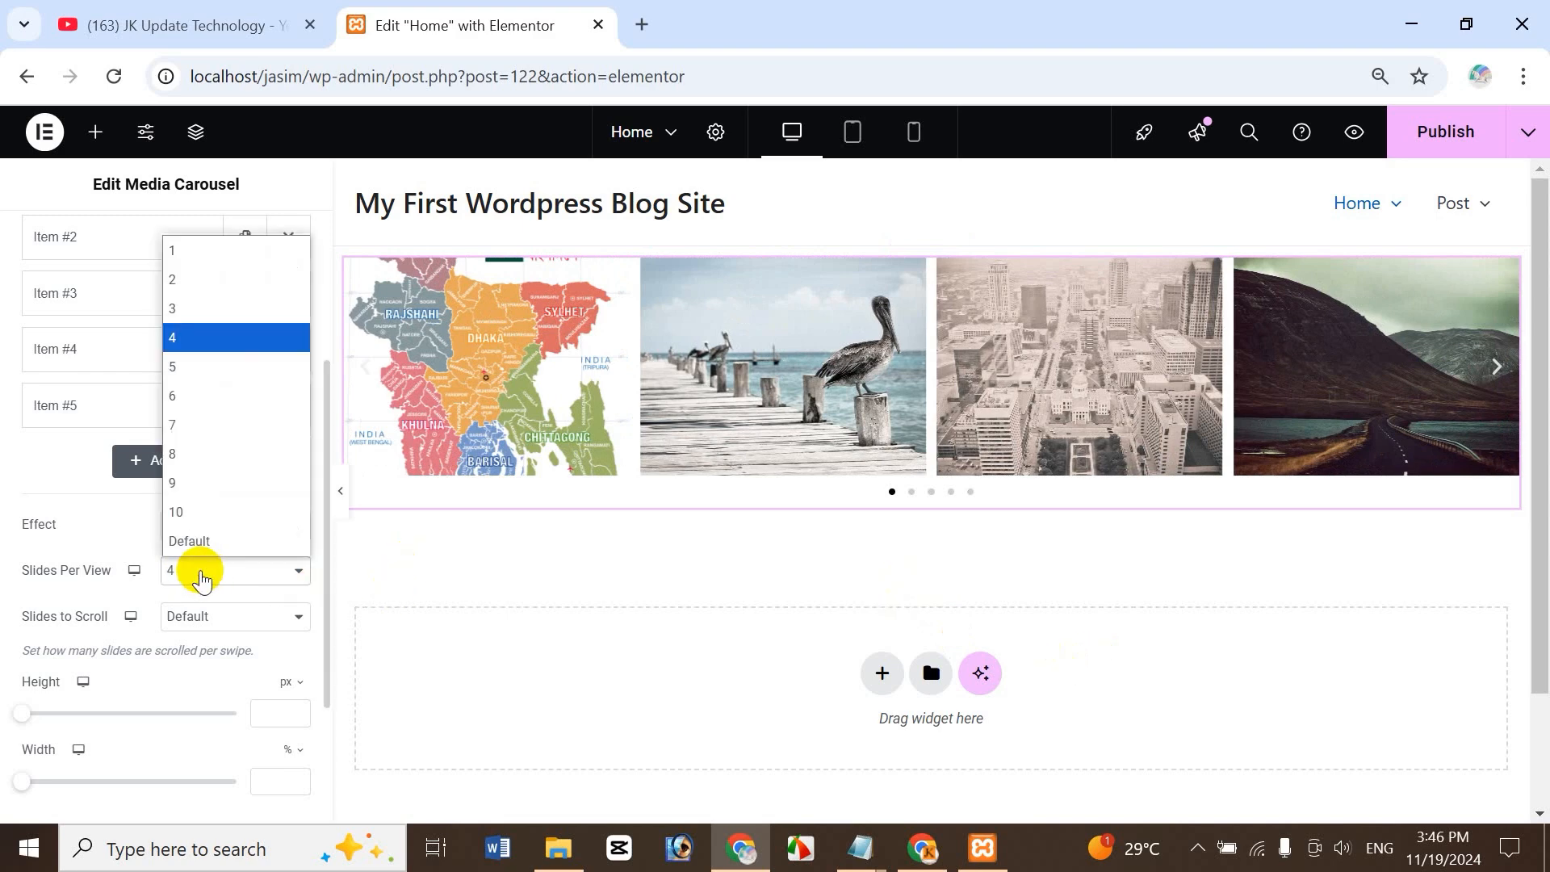
click(184, 316)
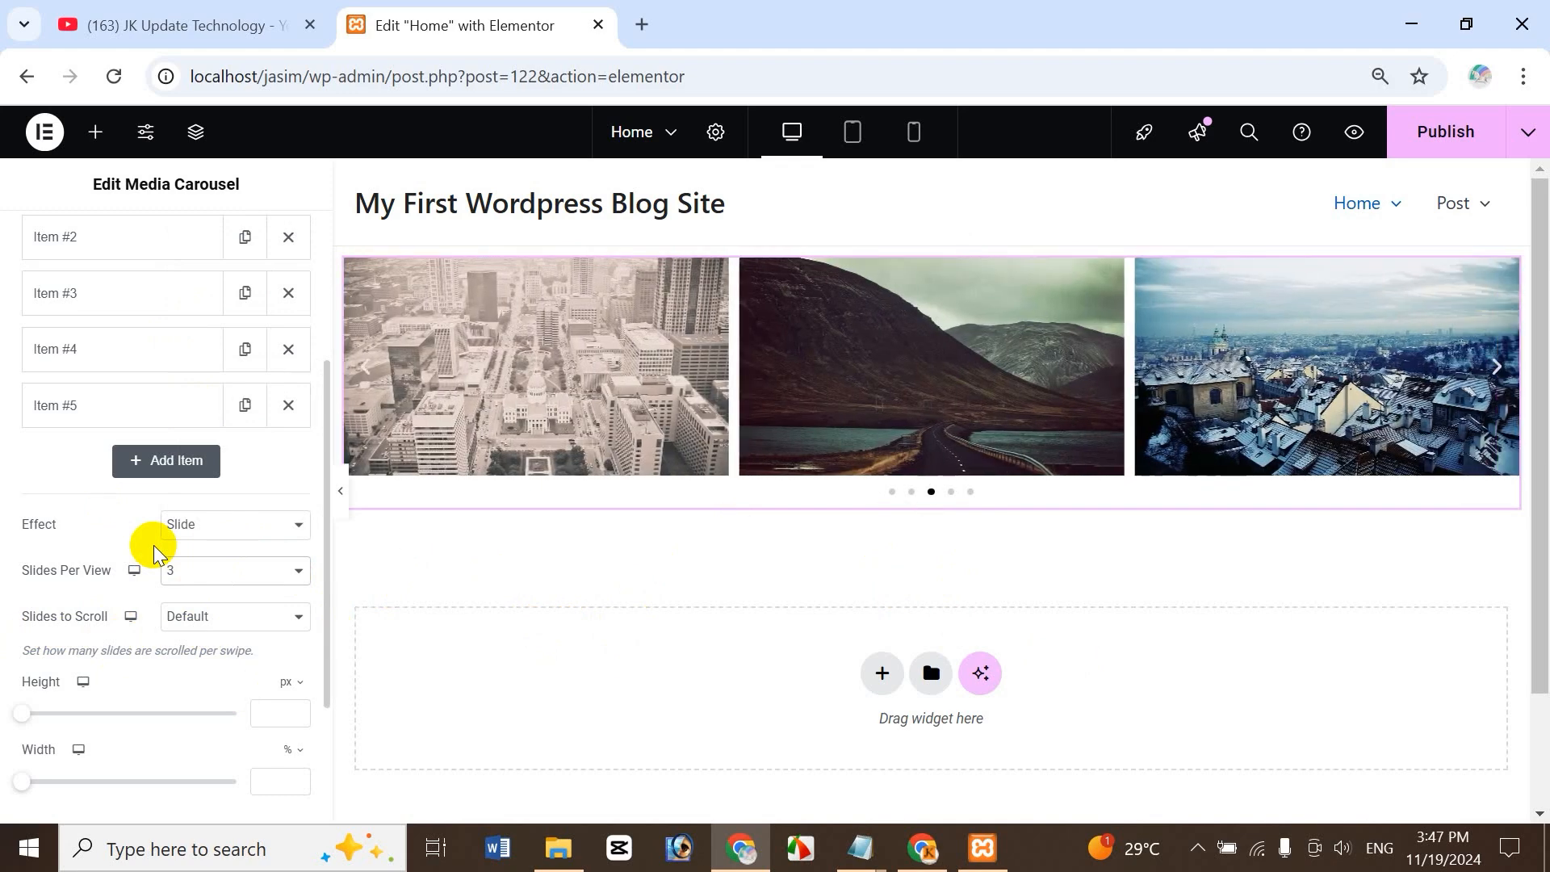
- Try 2 slides to scroll on the carousel, and return the value to Default
click(234, 616)
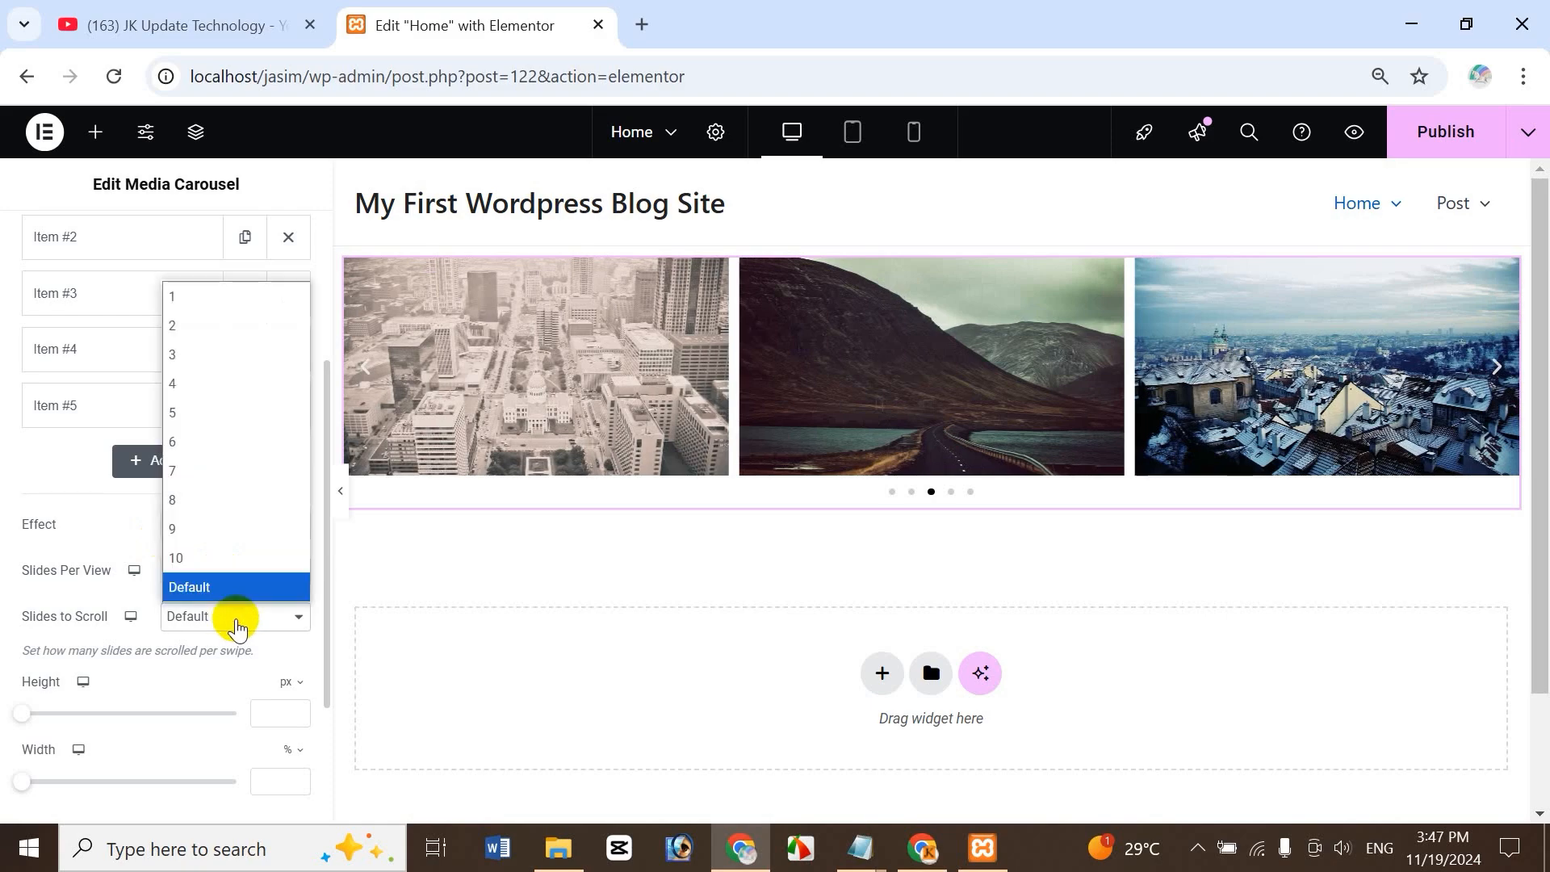
click(215, 332)
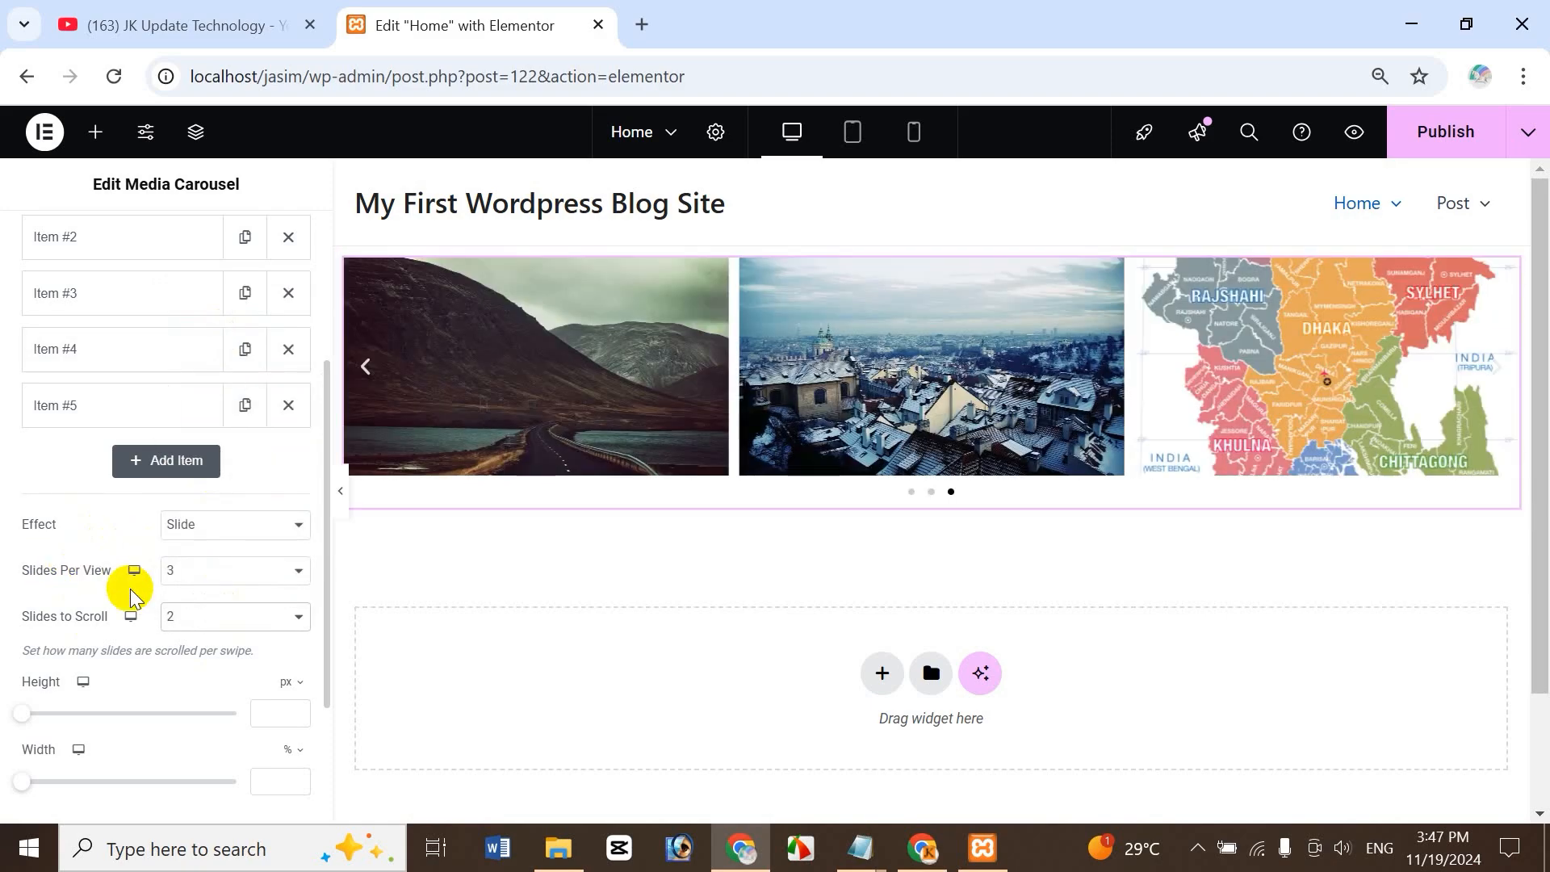
click(364, 368)
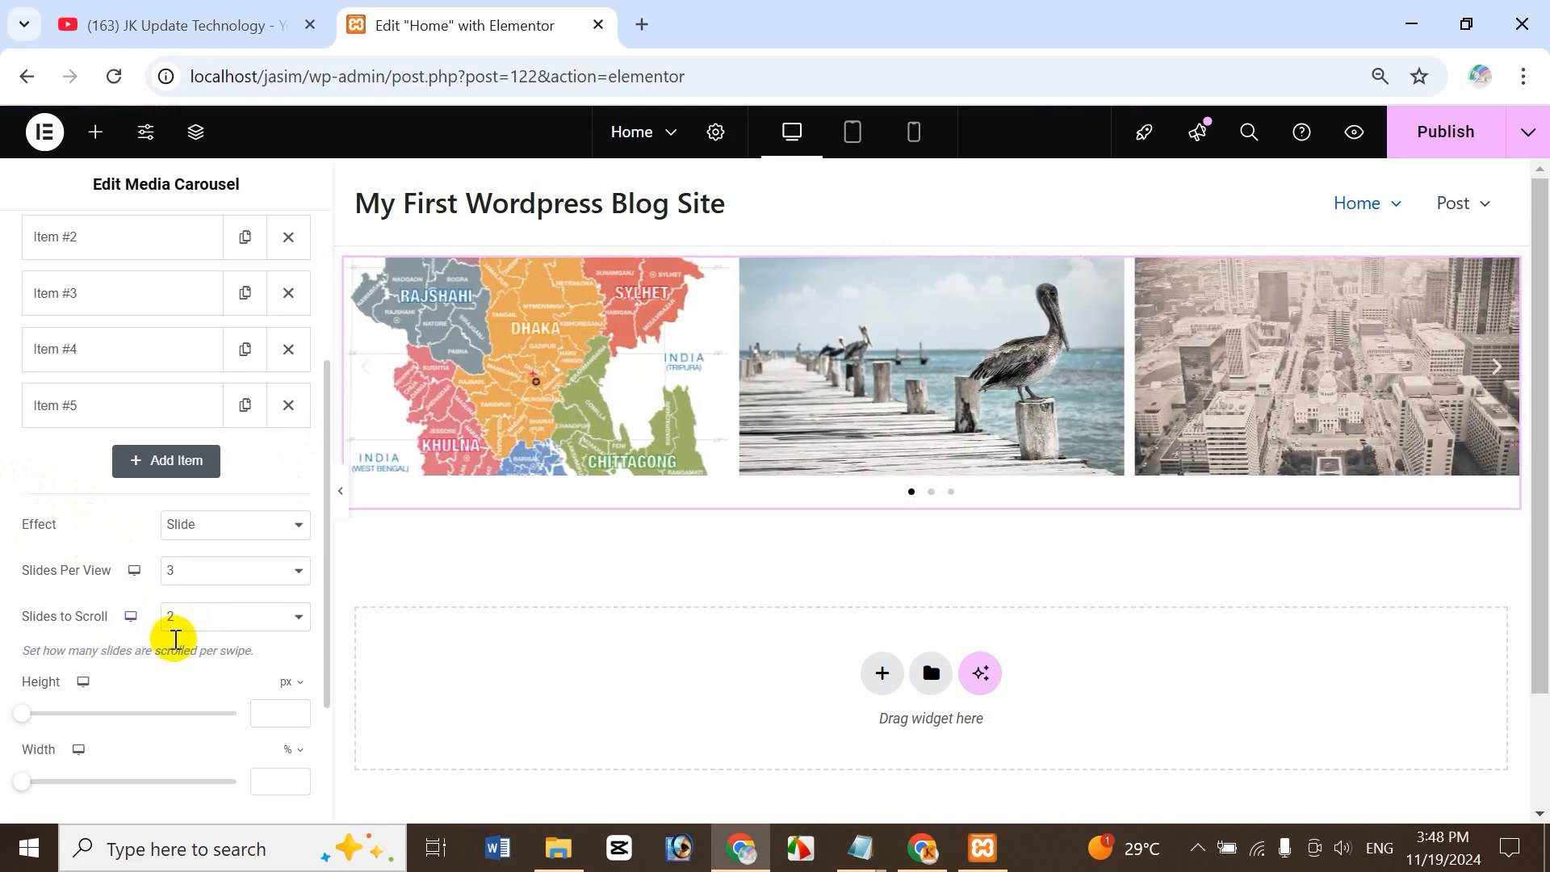
click(202, 622)
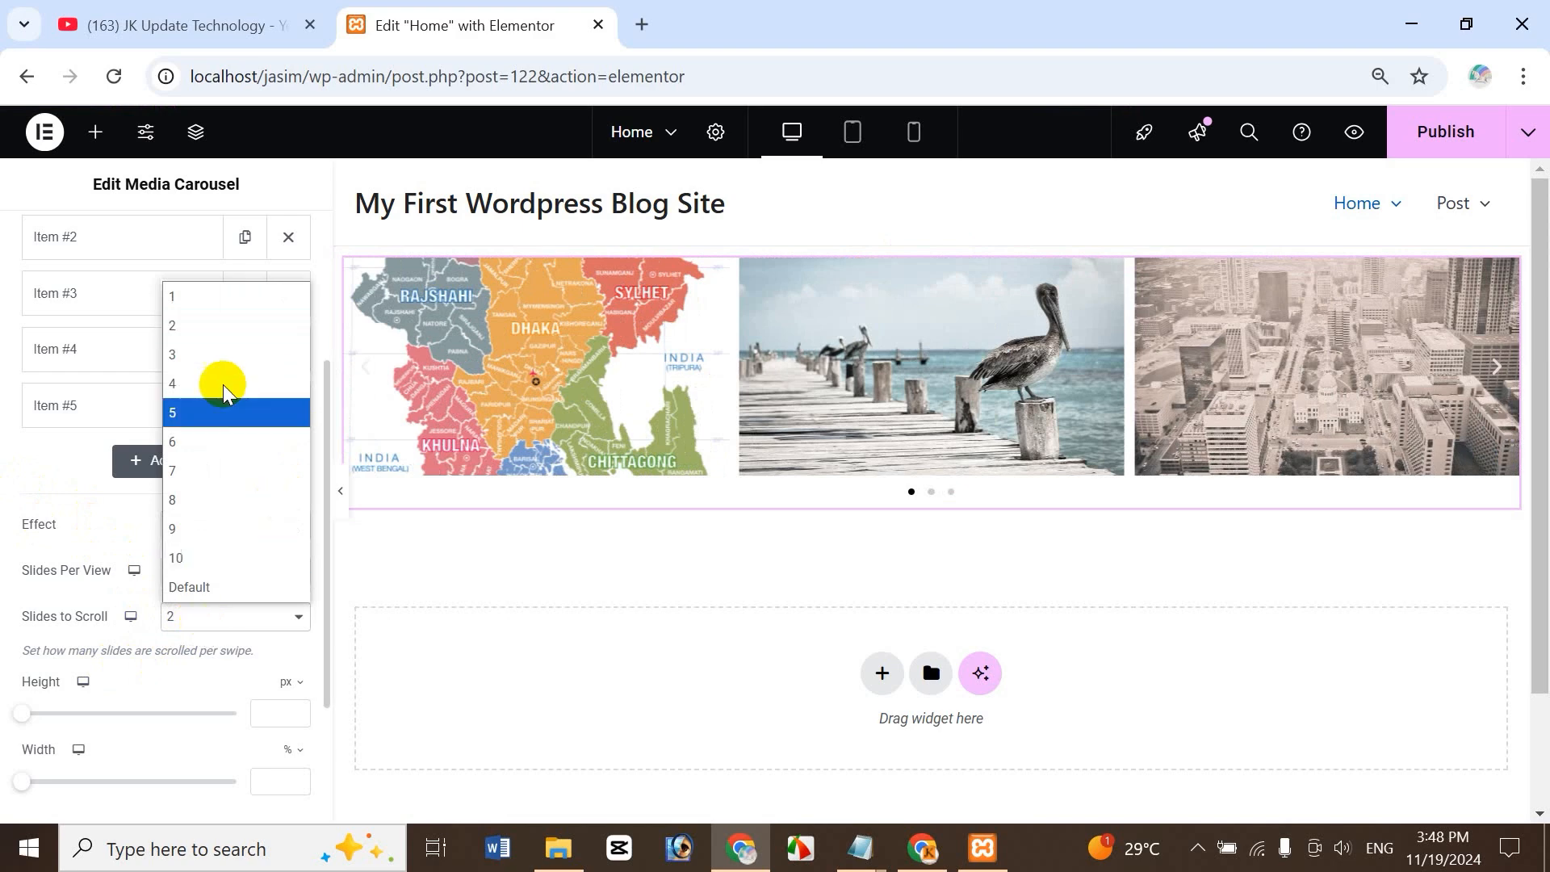
click(204, 584)
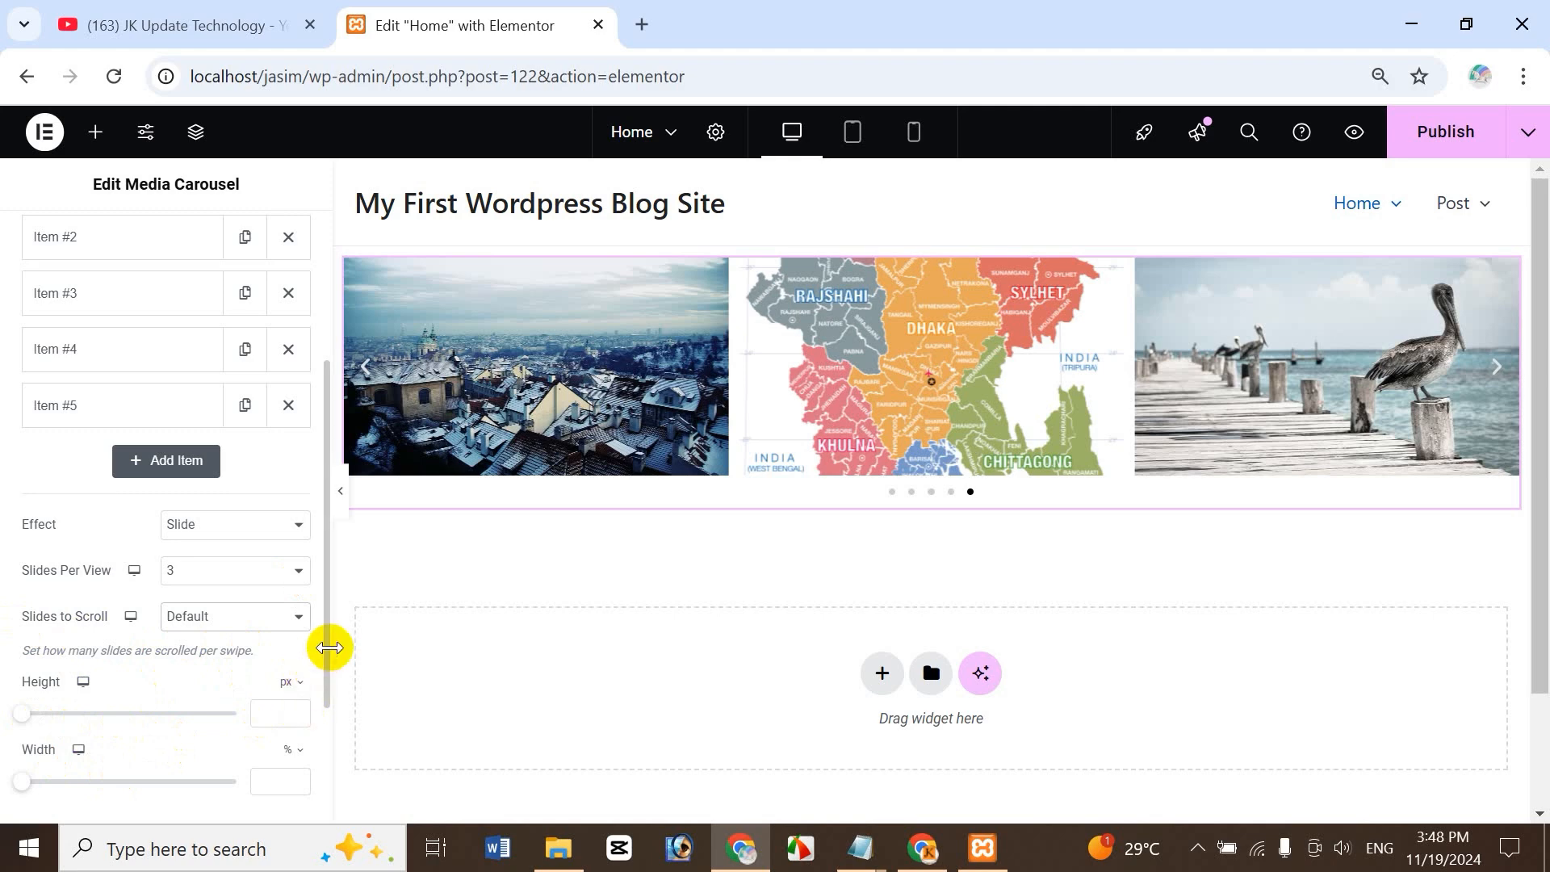
- Open the carousel's additional options, hide the navigation arrows and show them again
scroll(326, 646, down, 1)
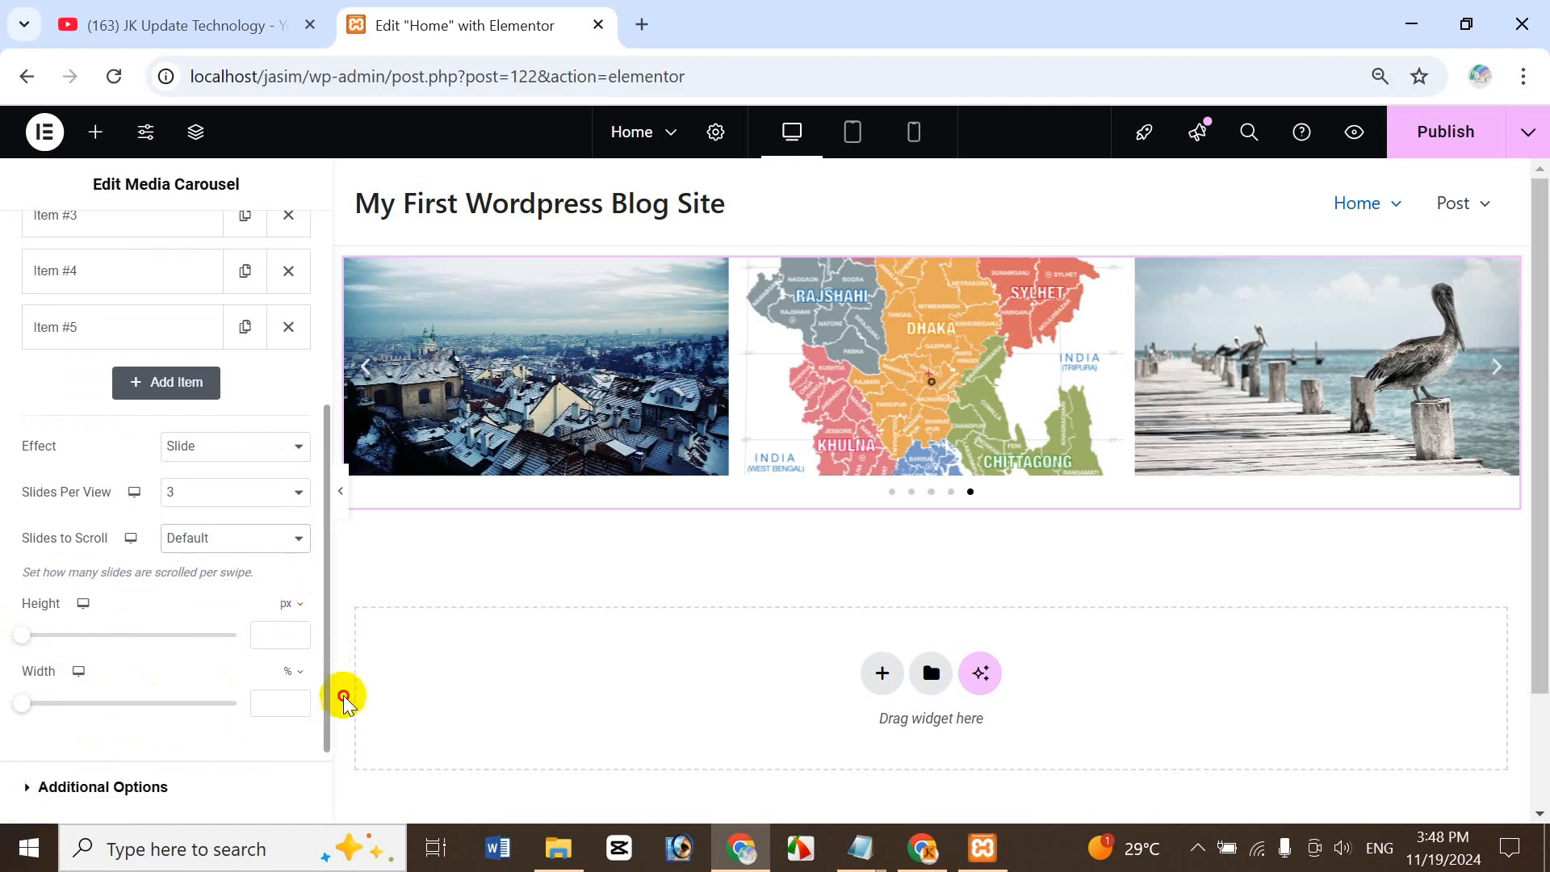
scroll(145, 766, down, 2)
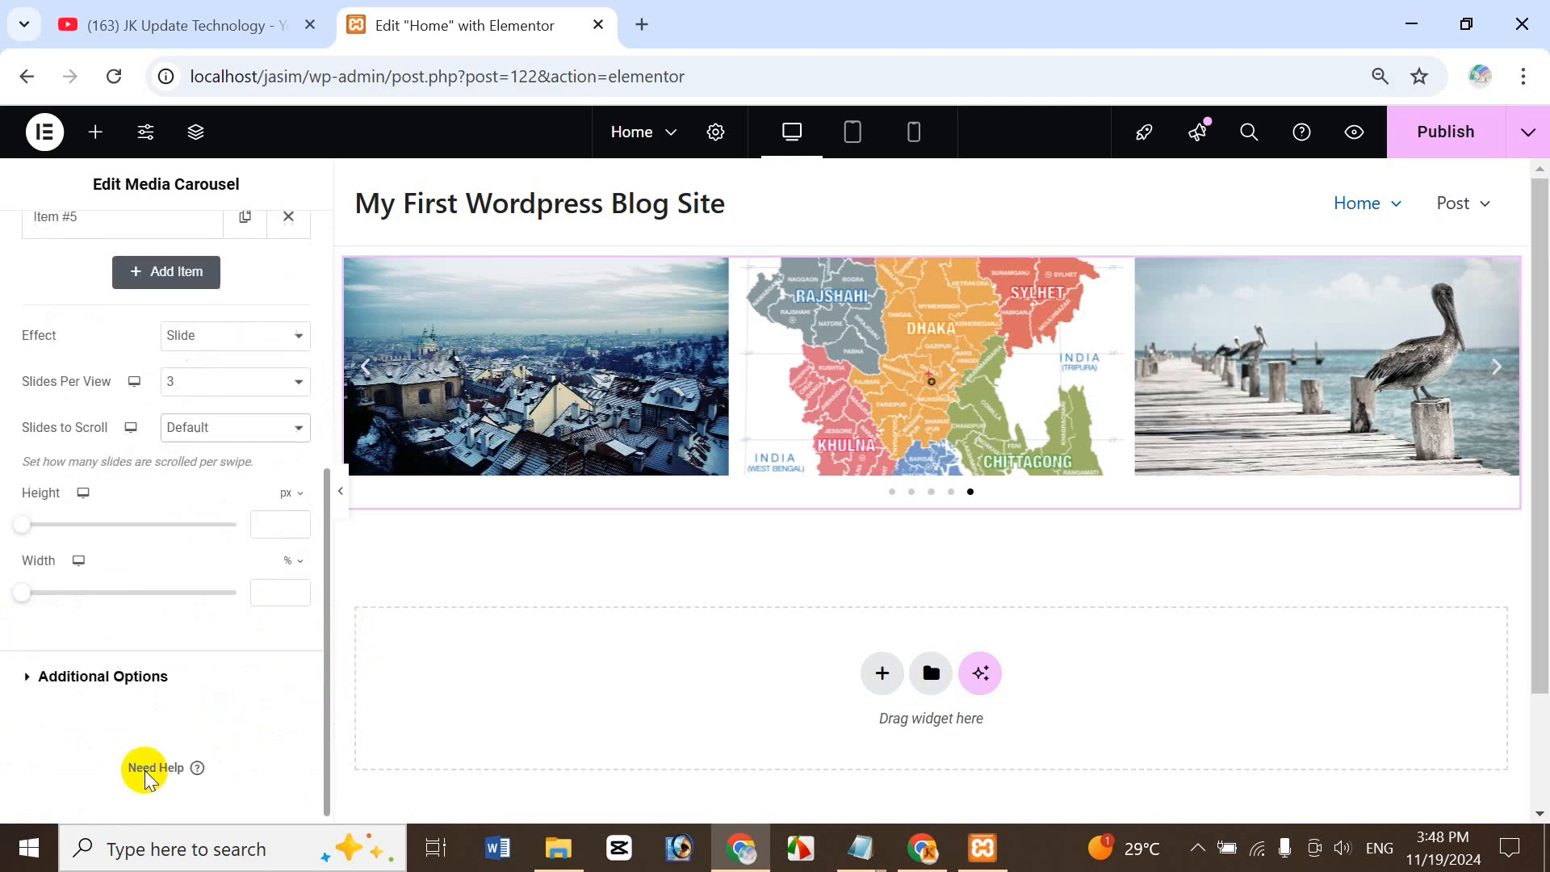
scroll(138, 726, up, 1)
click(114, 729)
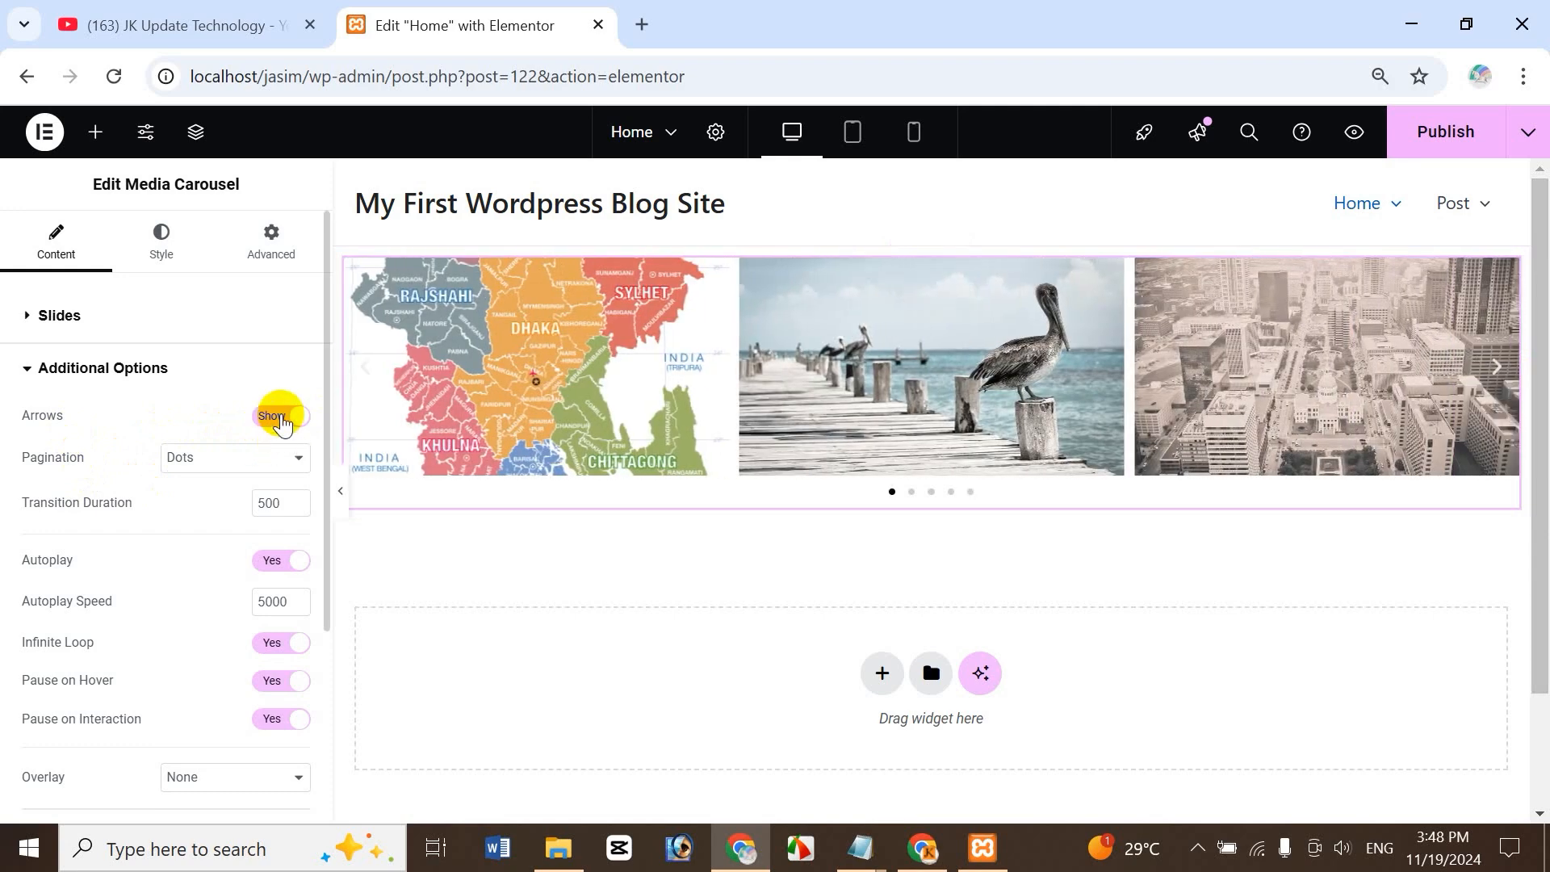
click(280, 418)
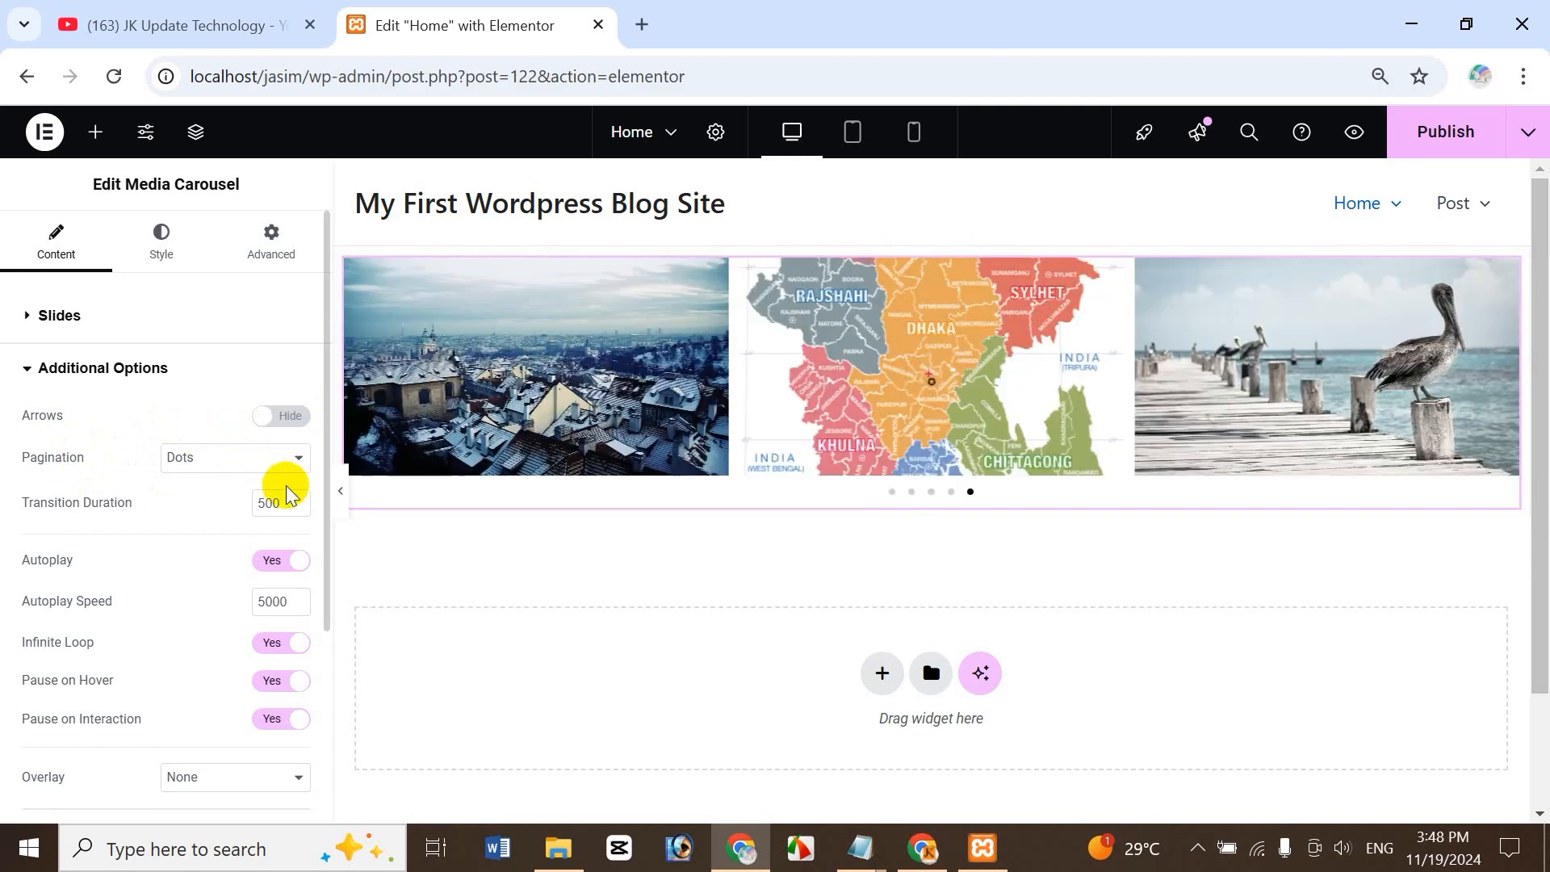
click(264, 426)
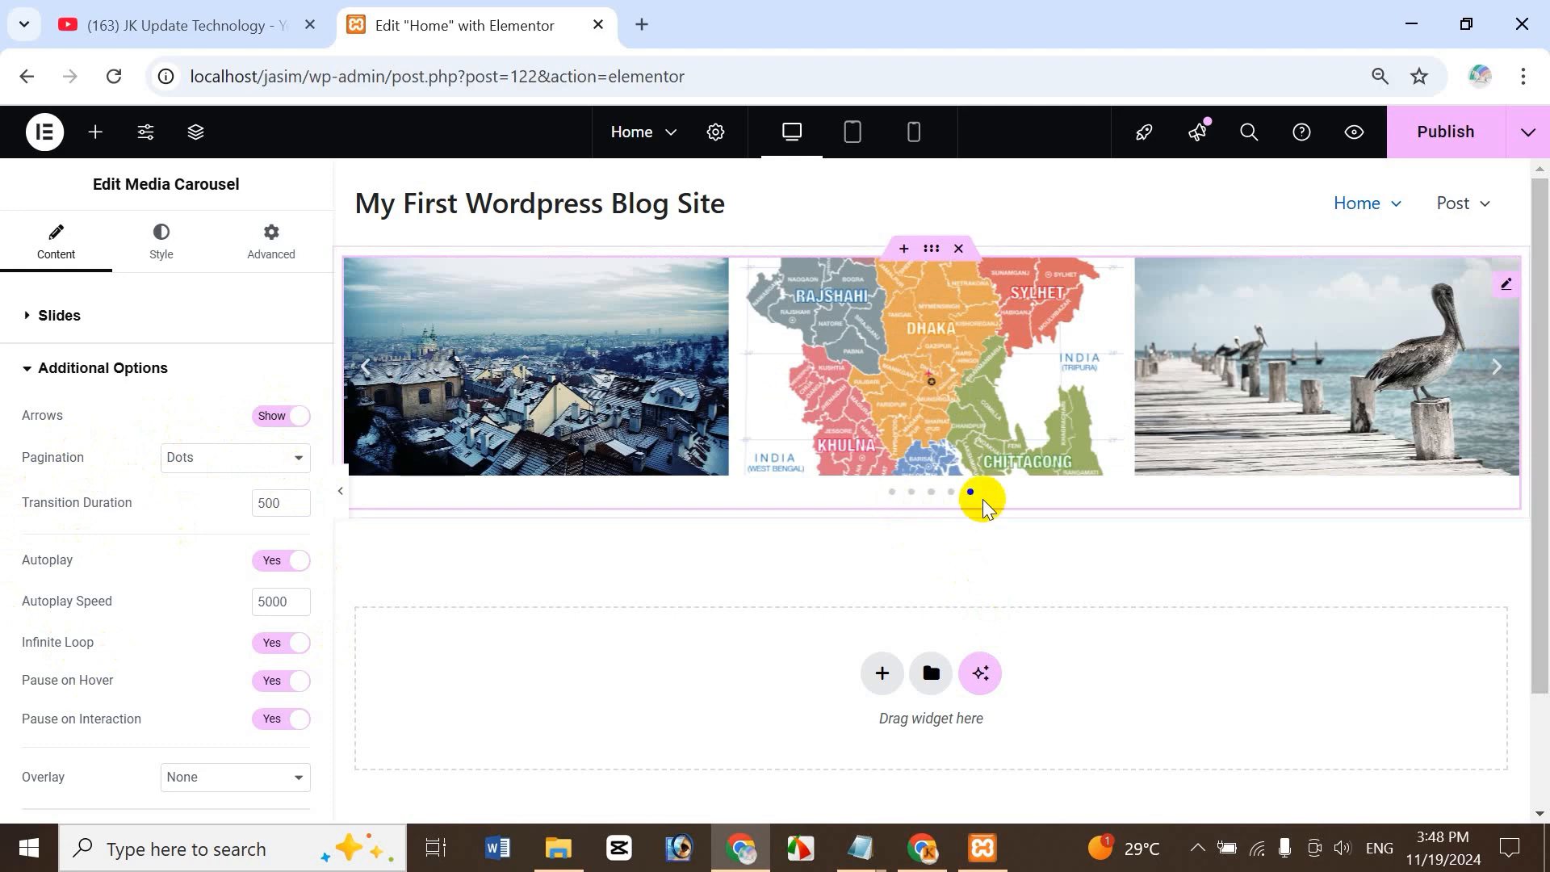
- Try the Fraction and Progress pagination styles on the carousel, and return the pagination to Dots
click(218, 461)
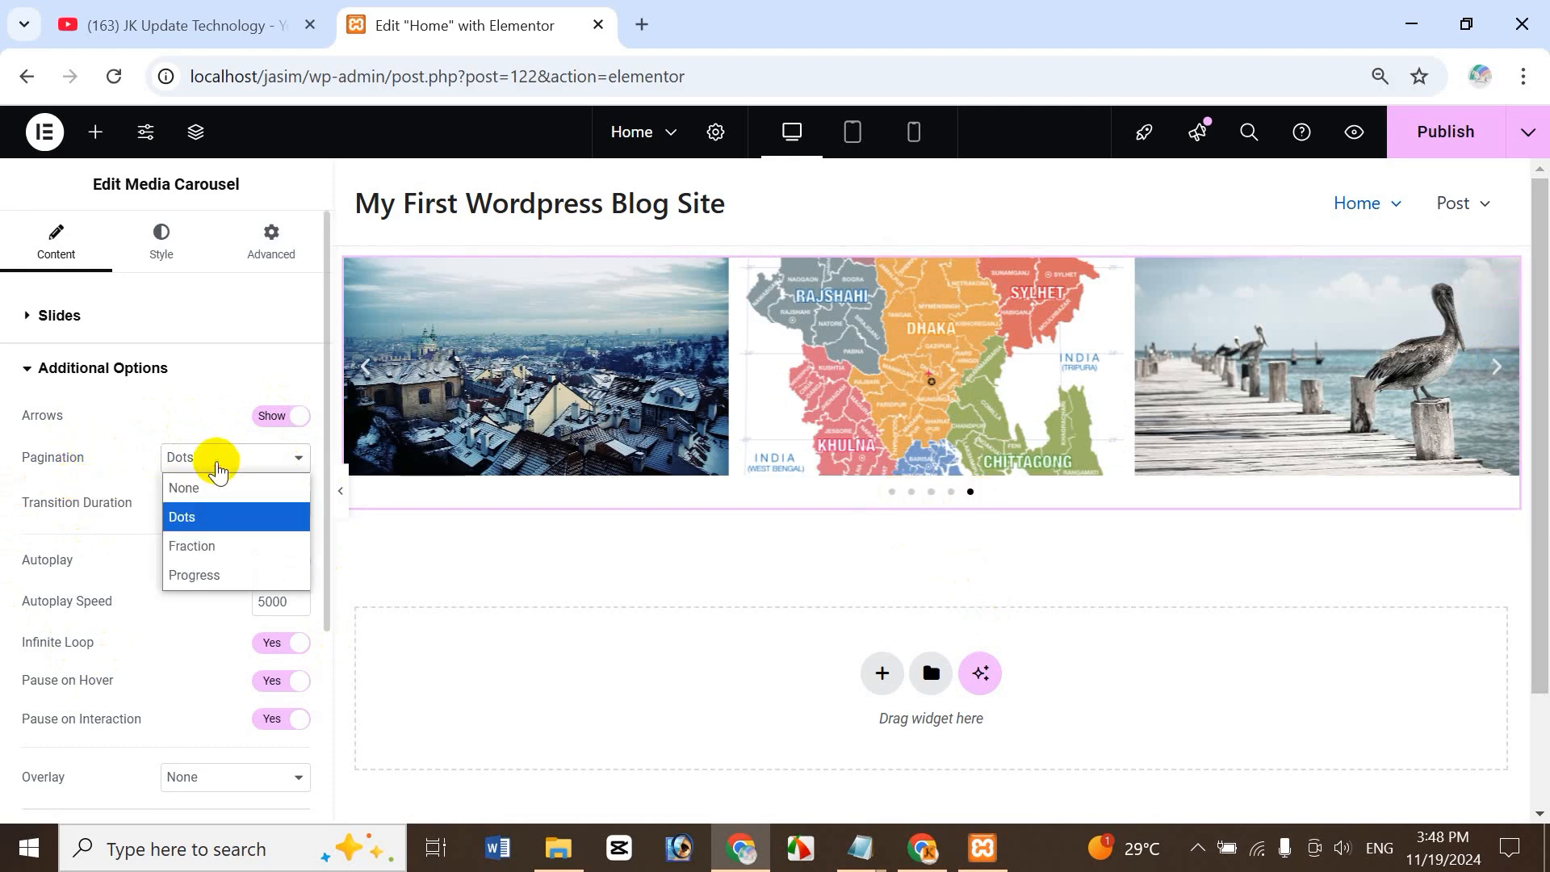
click(210, 547)
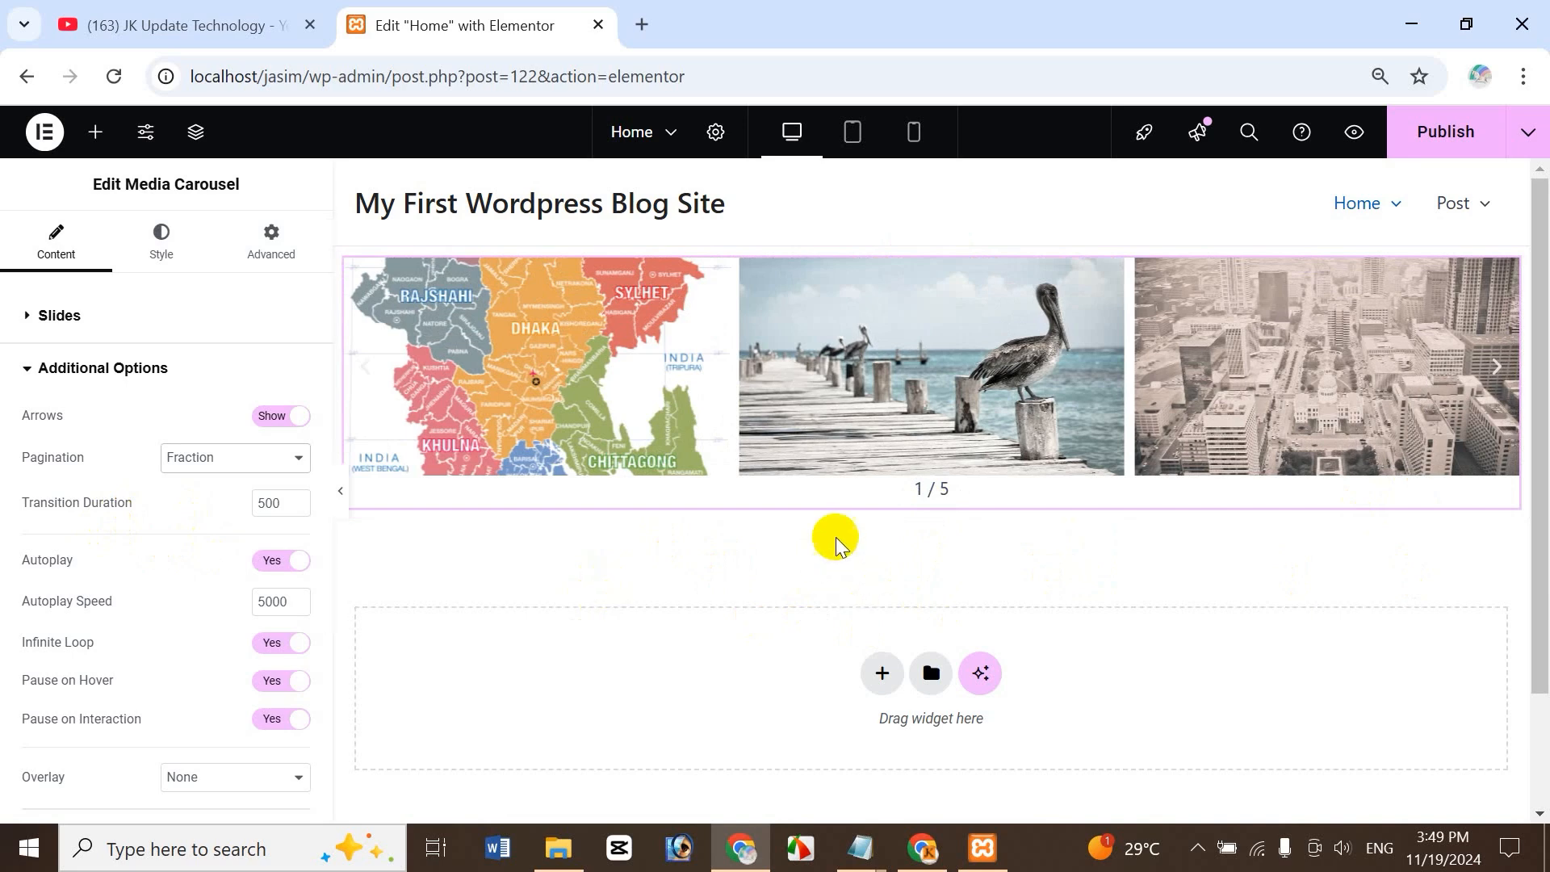
click(189, 461)
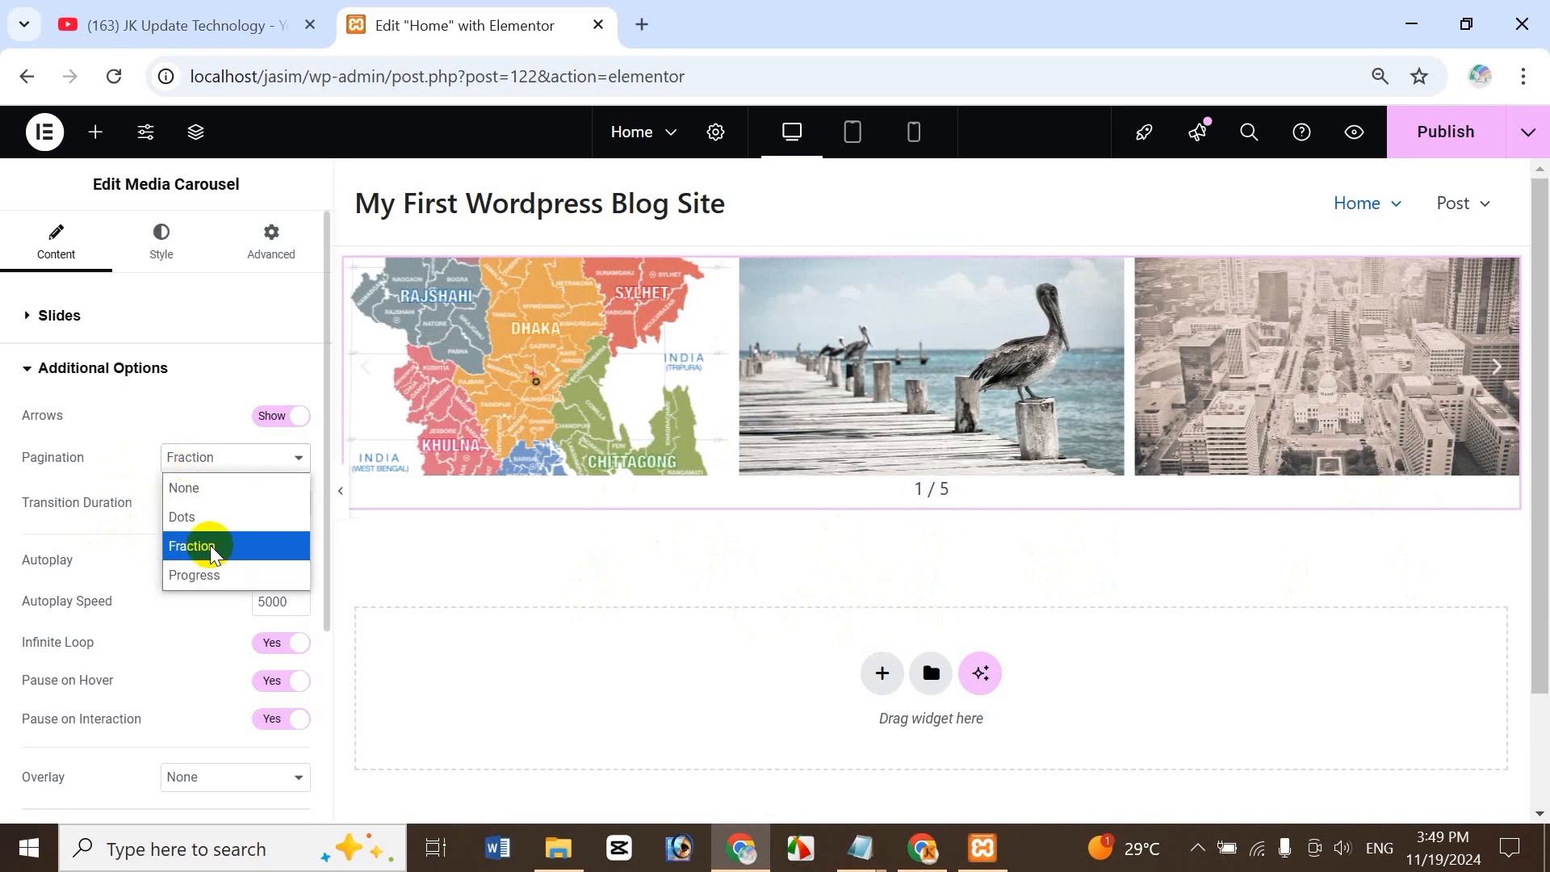
click(200, 573)
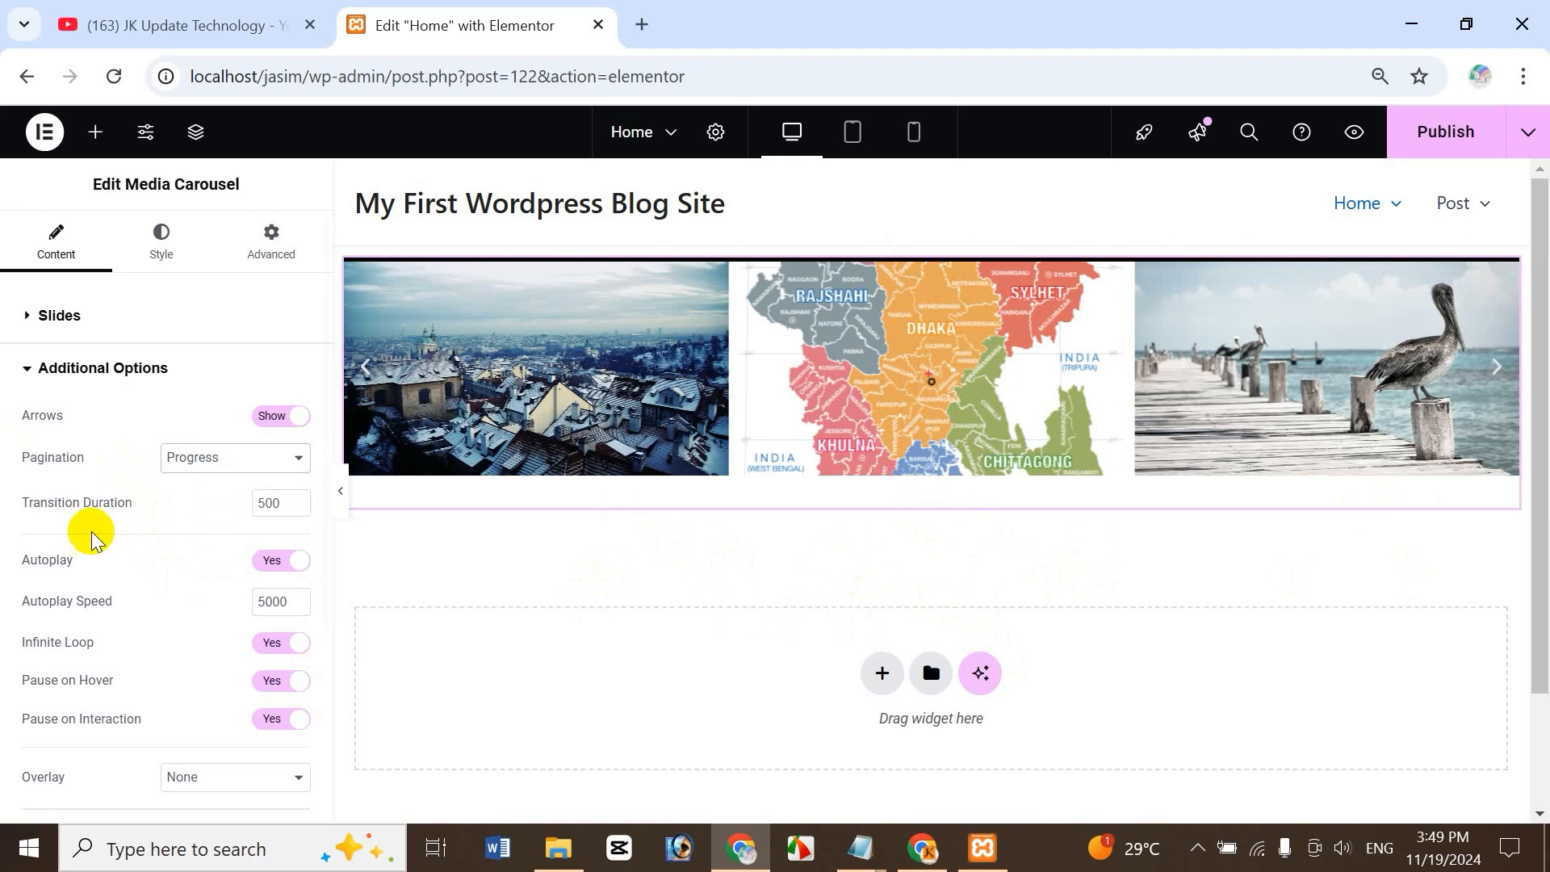
click(198, 462)
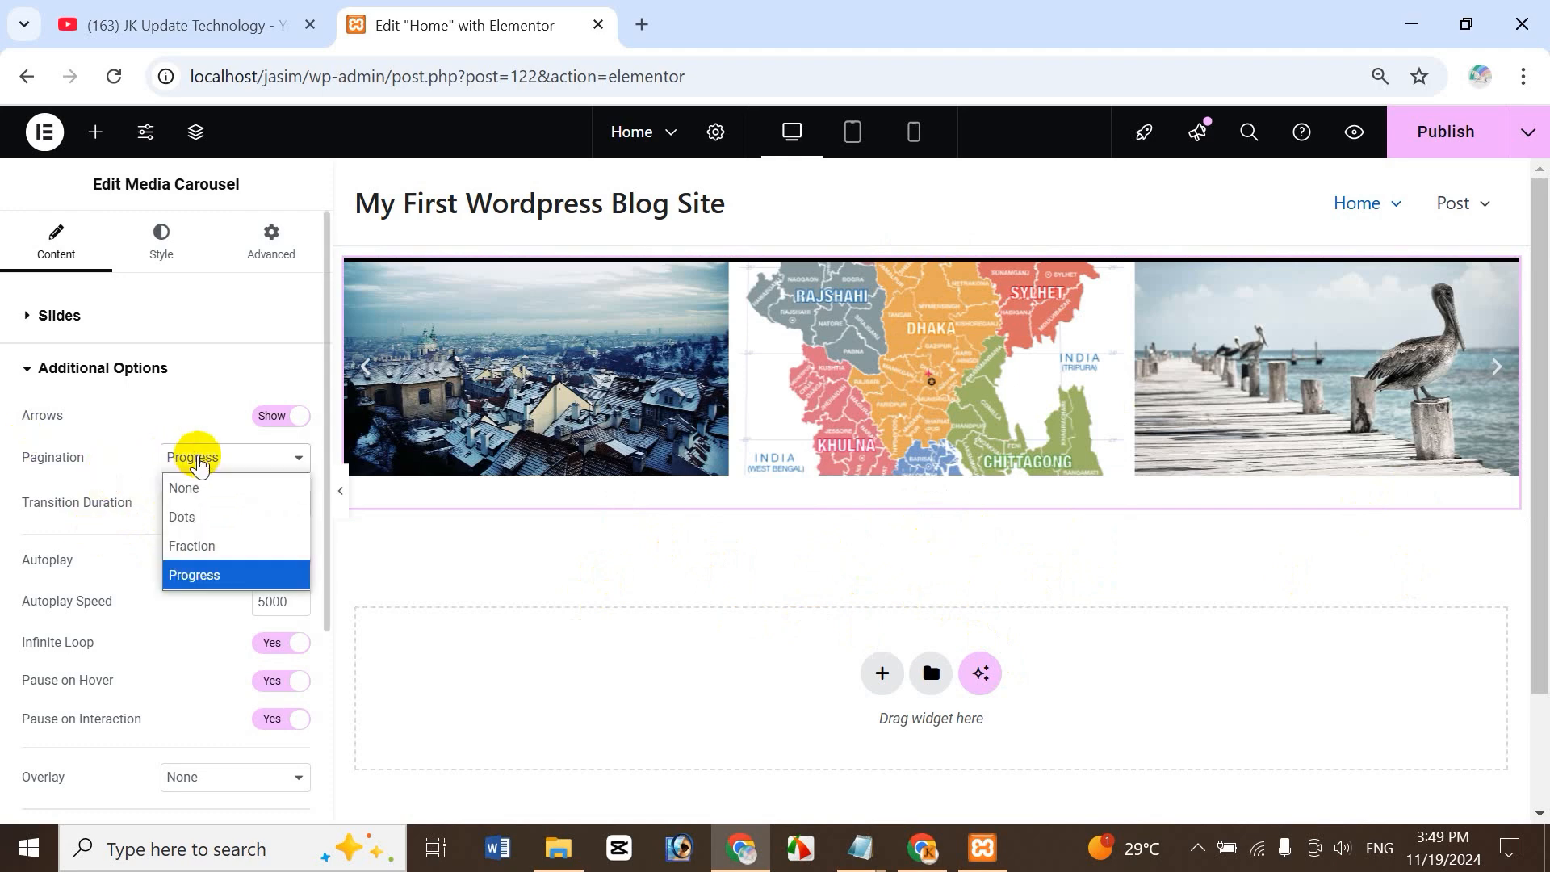
click(204, 523)
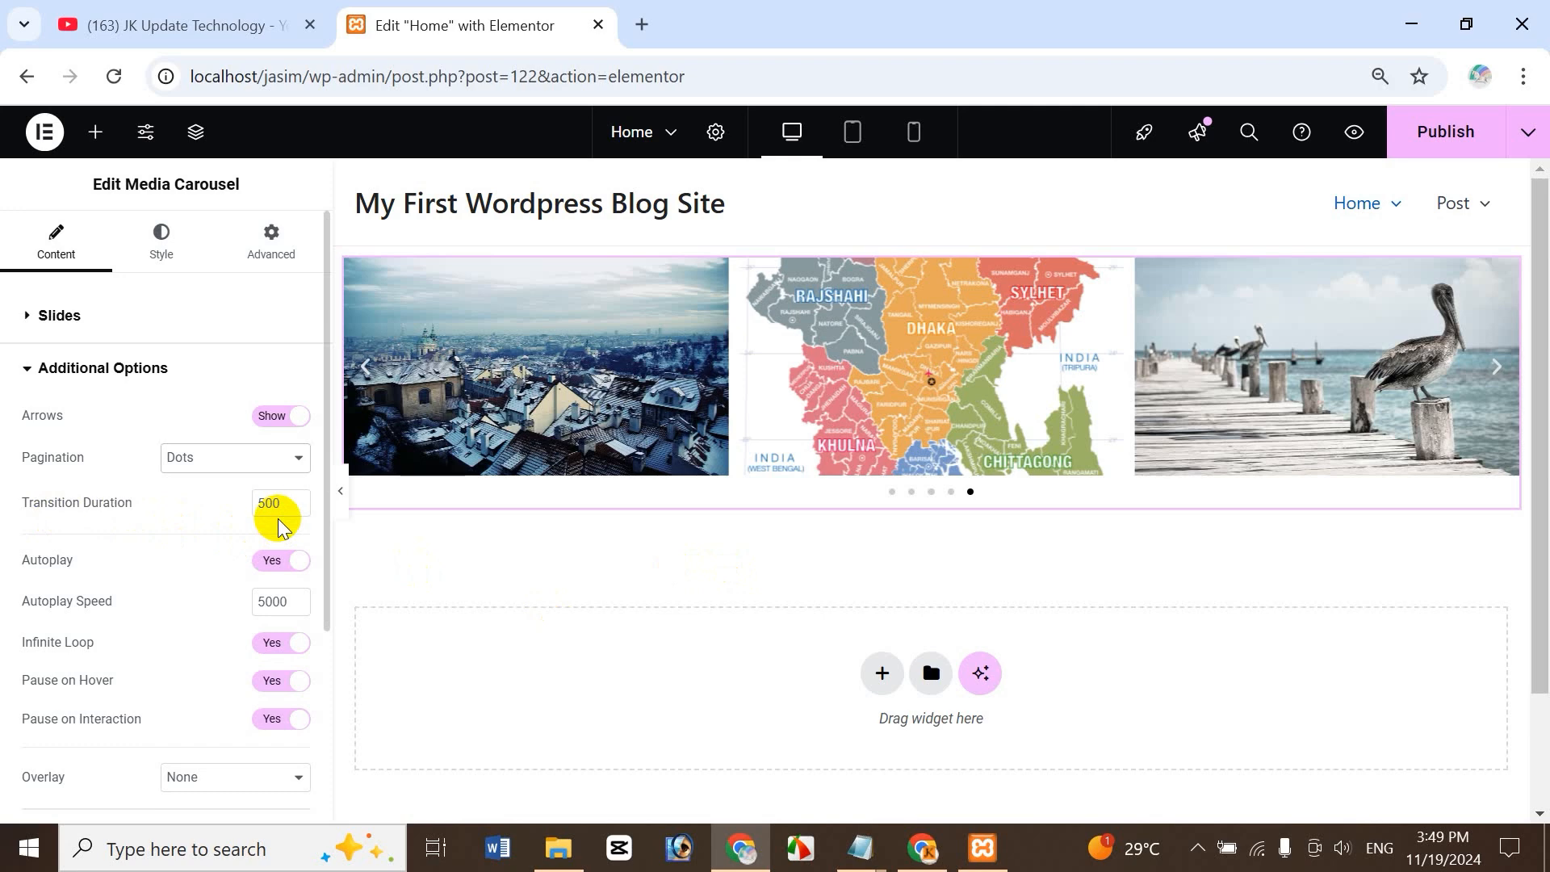
- Try a transition duration of 1500 on the carousel, and return the value to 500
click(262, 502)
click(175, 507)
drag(266, 504, 193, 494)
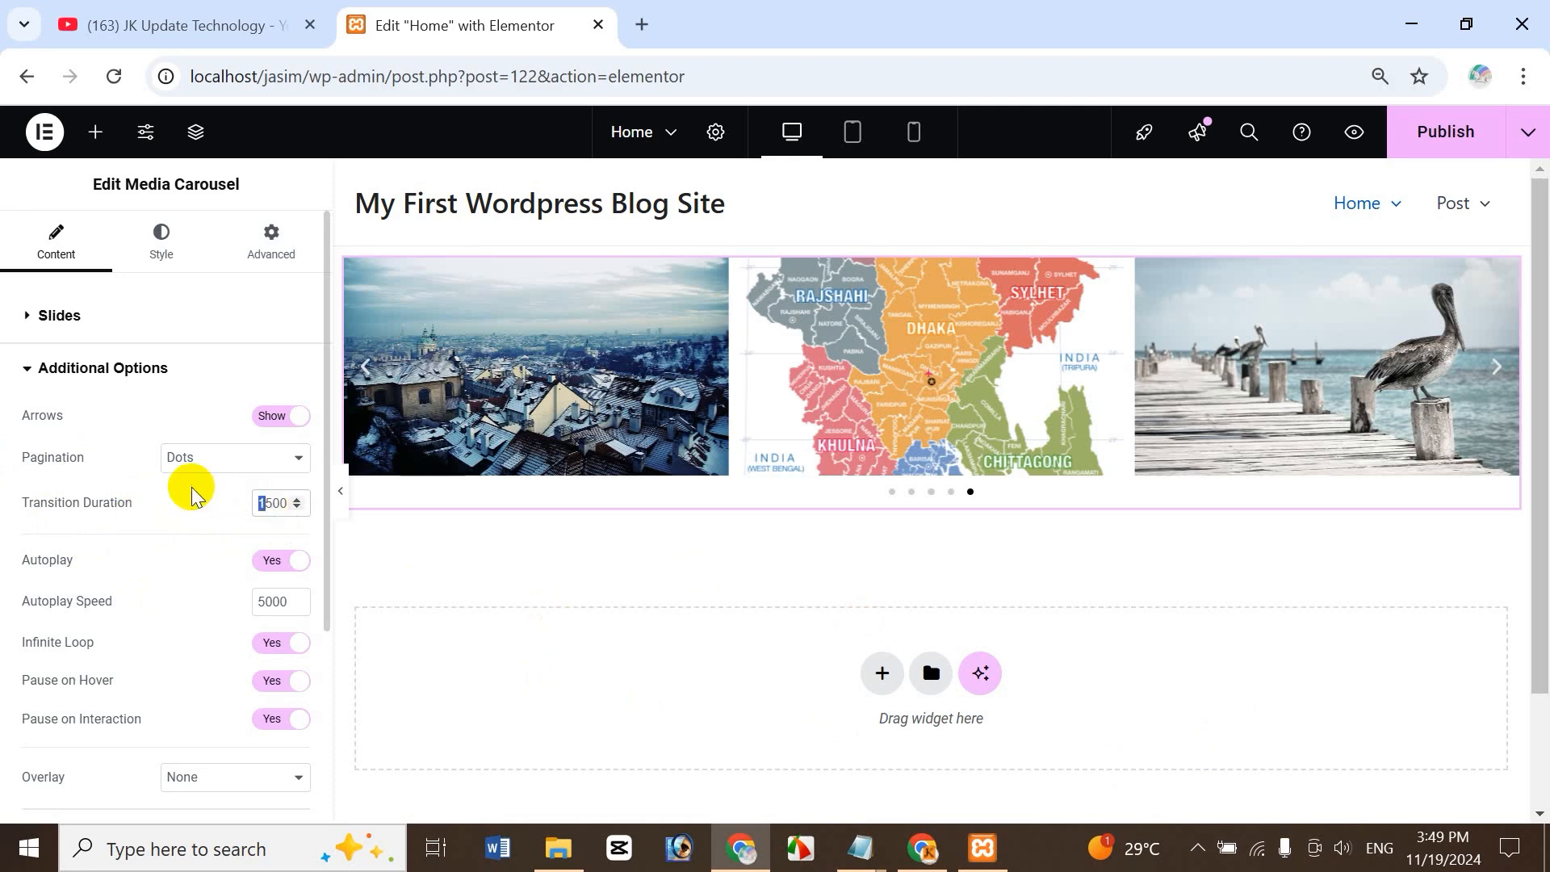
click(121, 570)
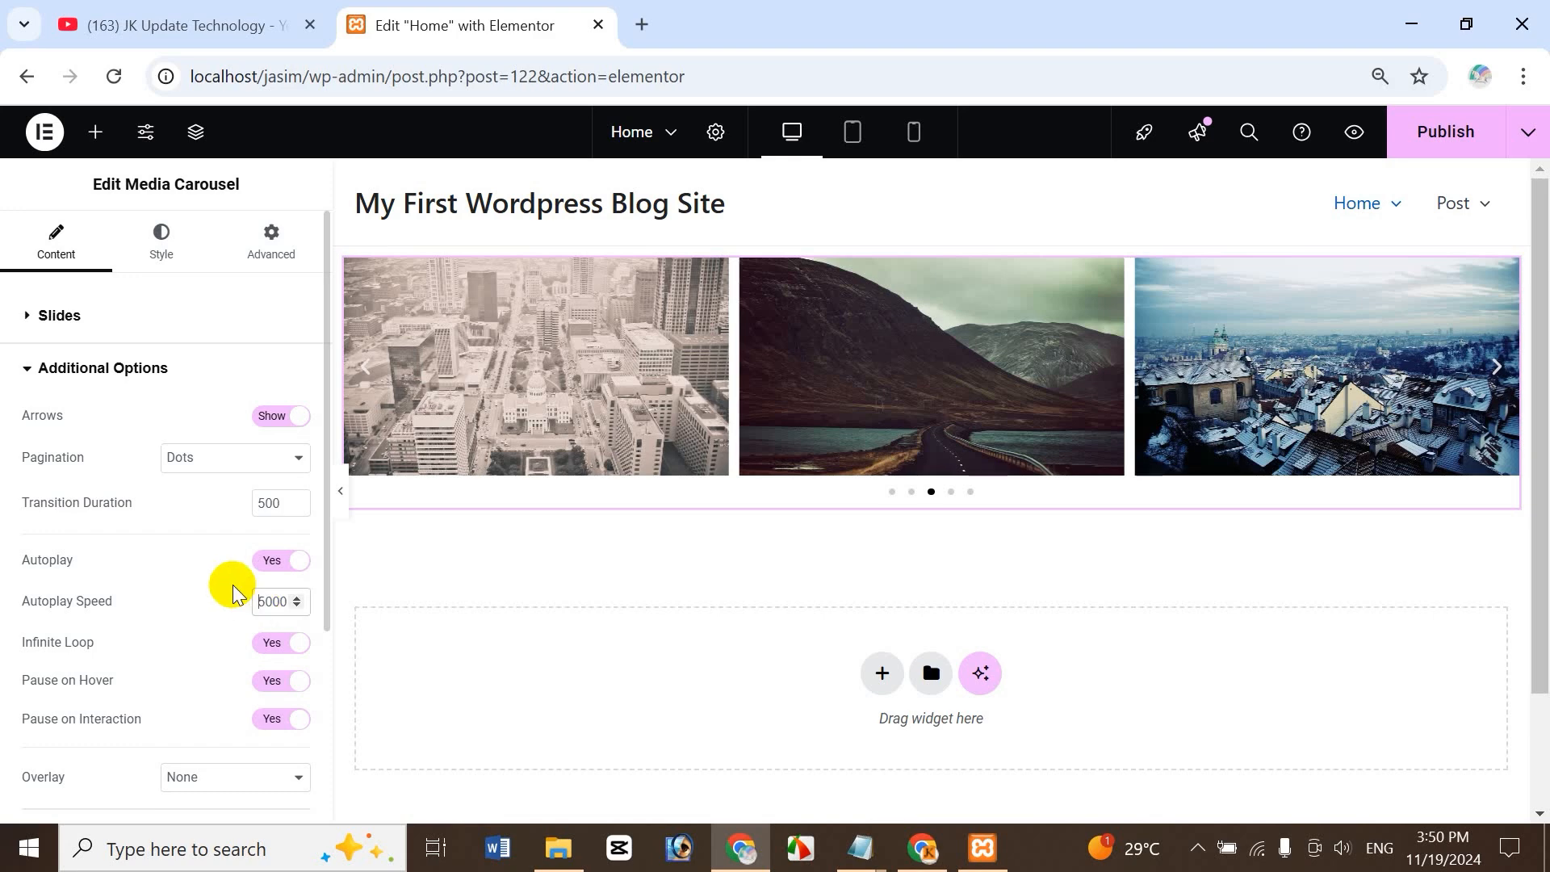
- Try an autoplay speed of 1000 on the carousel, and set the speed to 2000
key(Delete)
text(1)
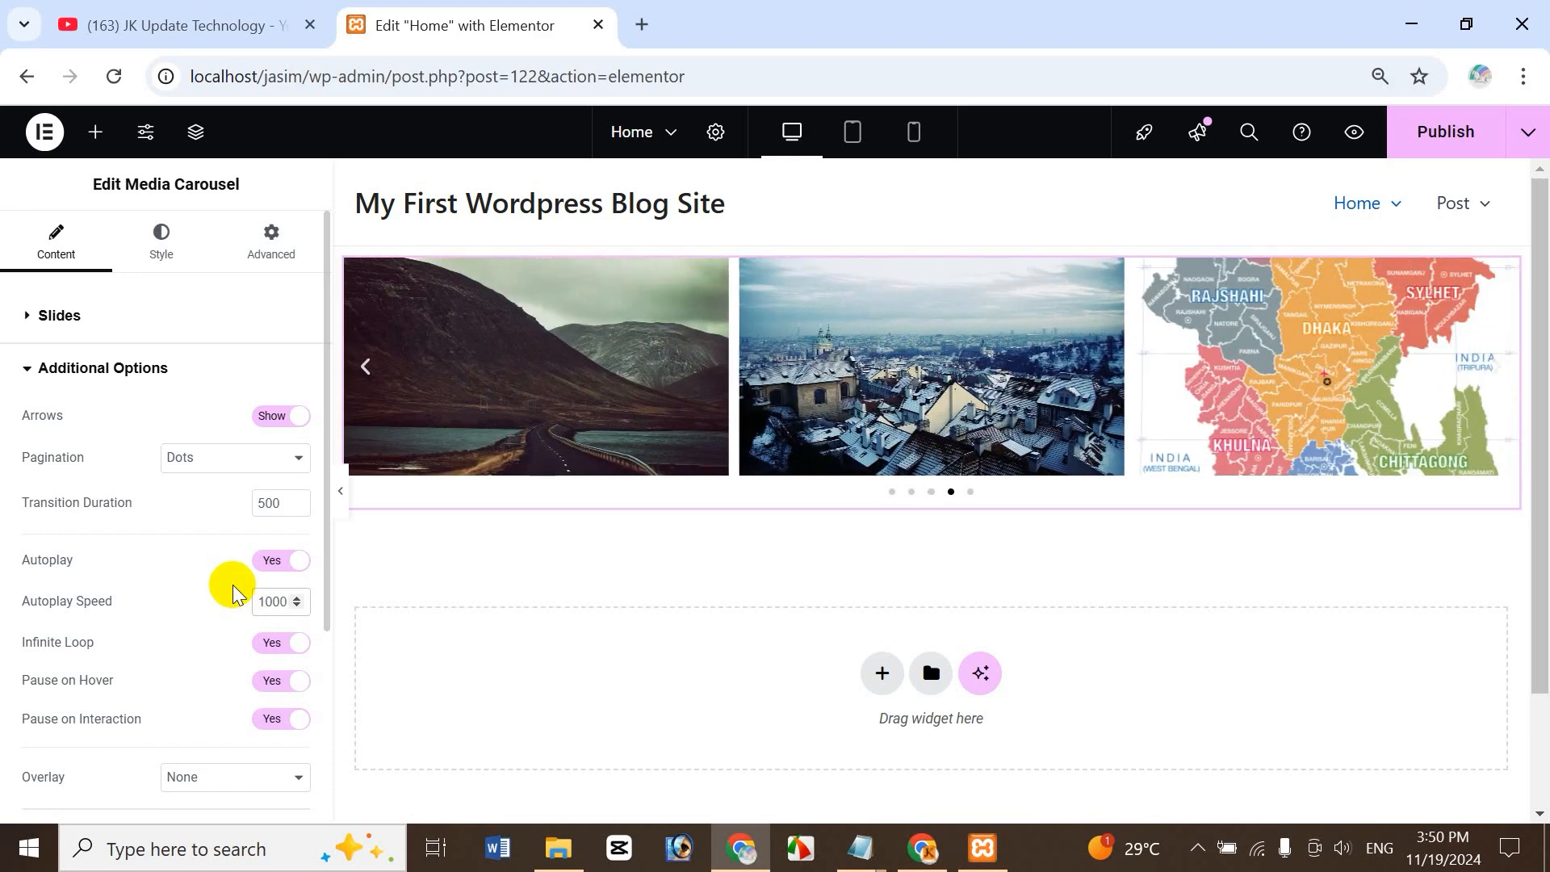
click(197, 576)
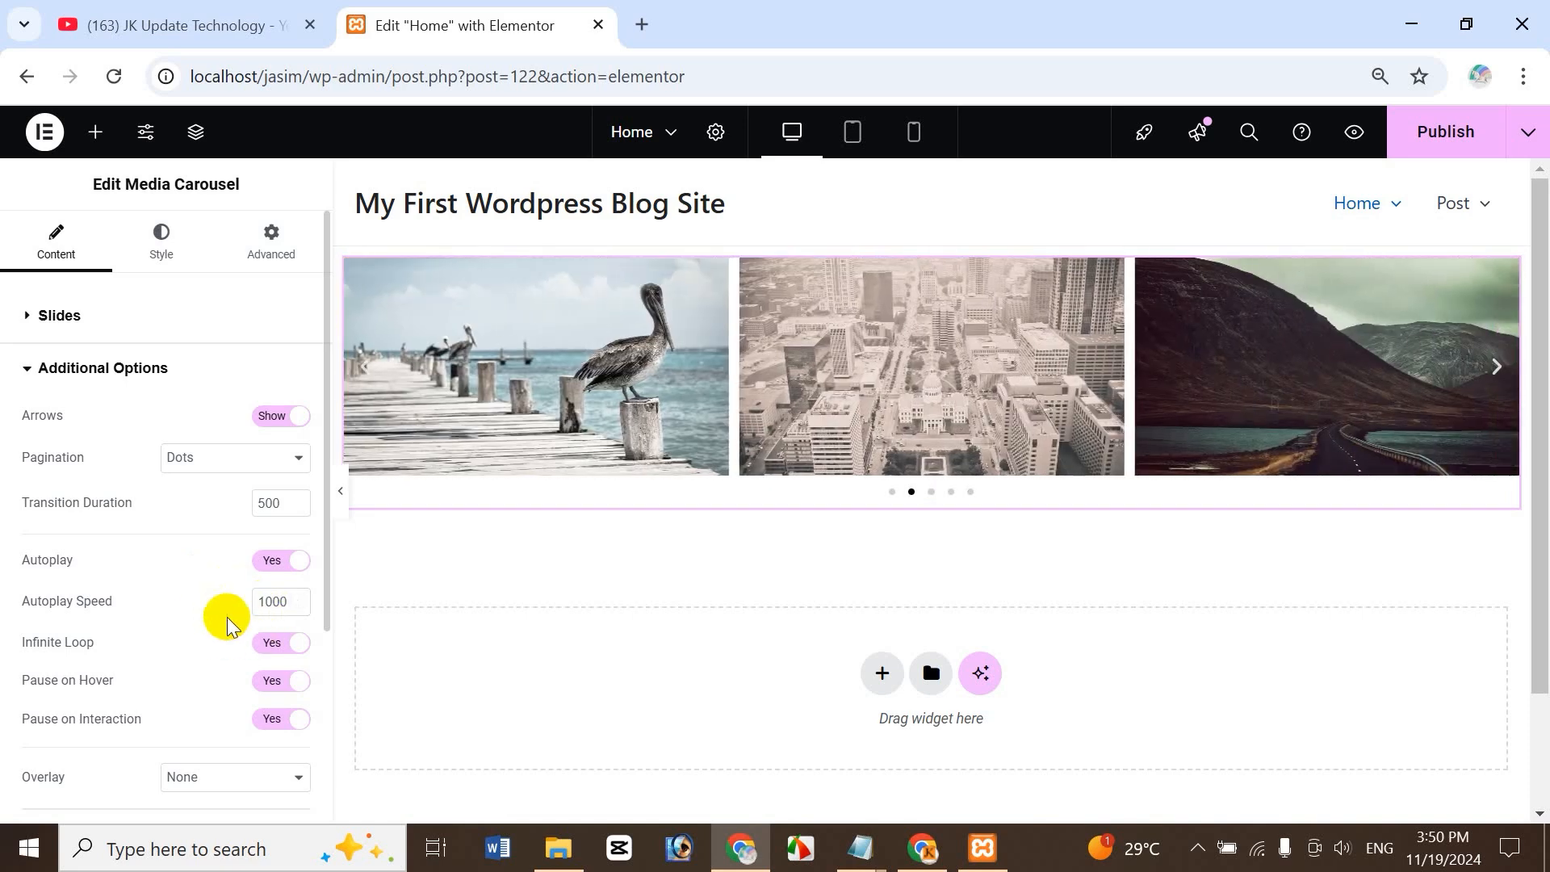
click(263, 601)
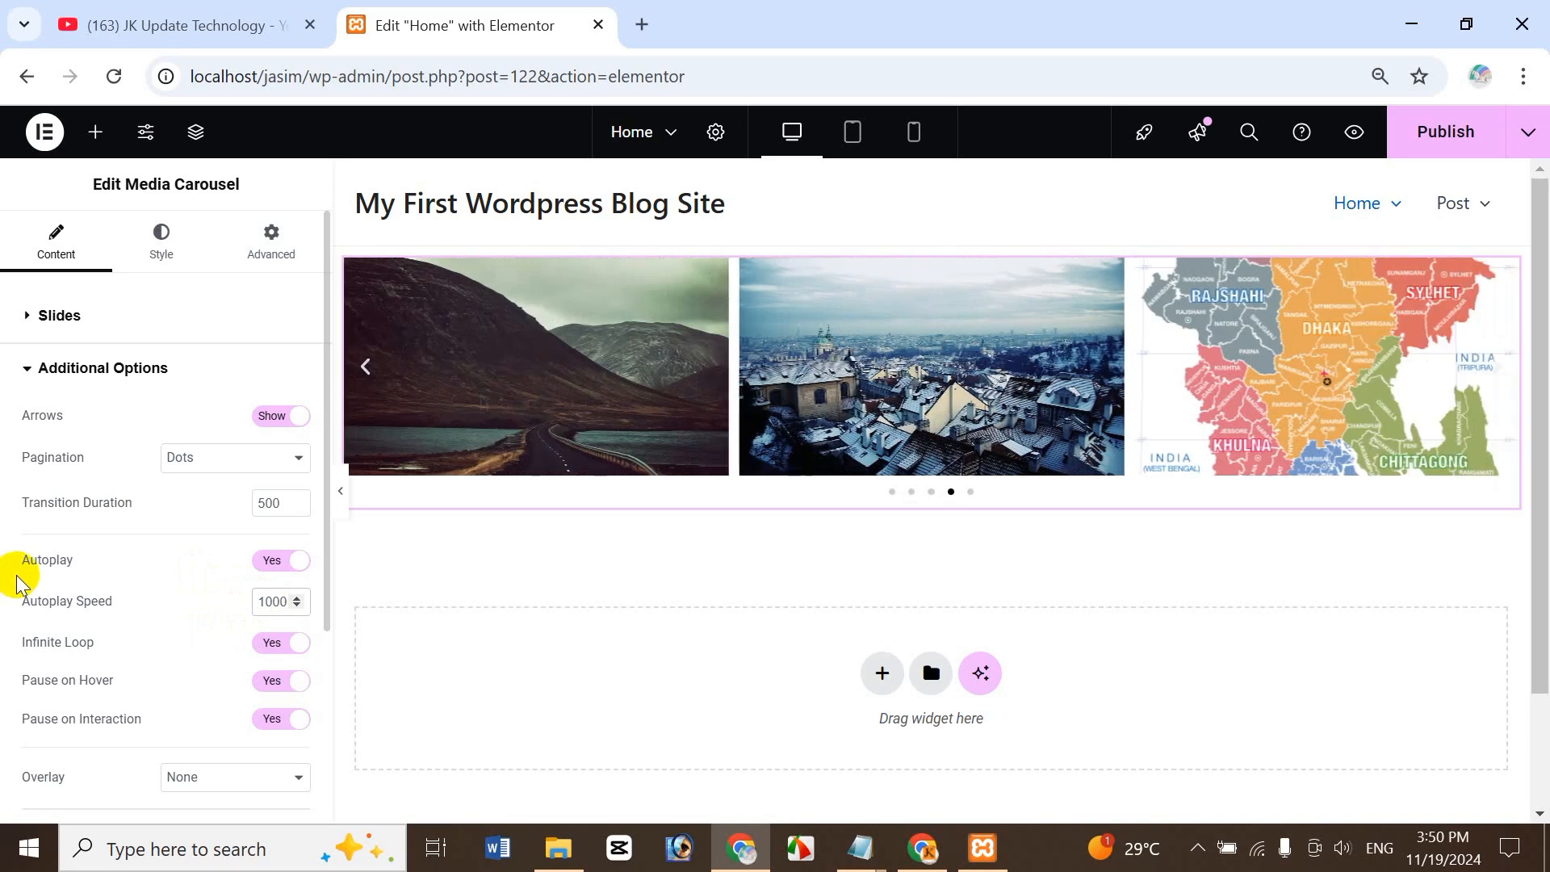
key(BackSpace)
text(2)
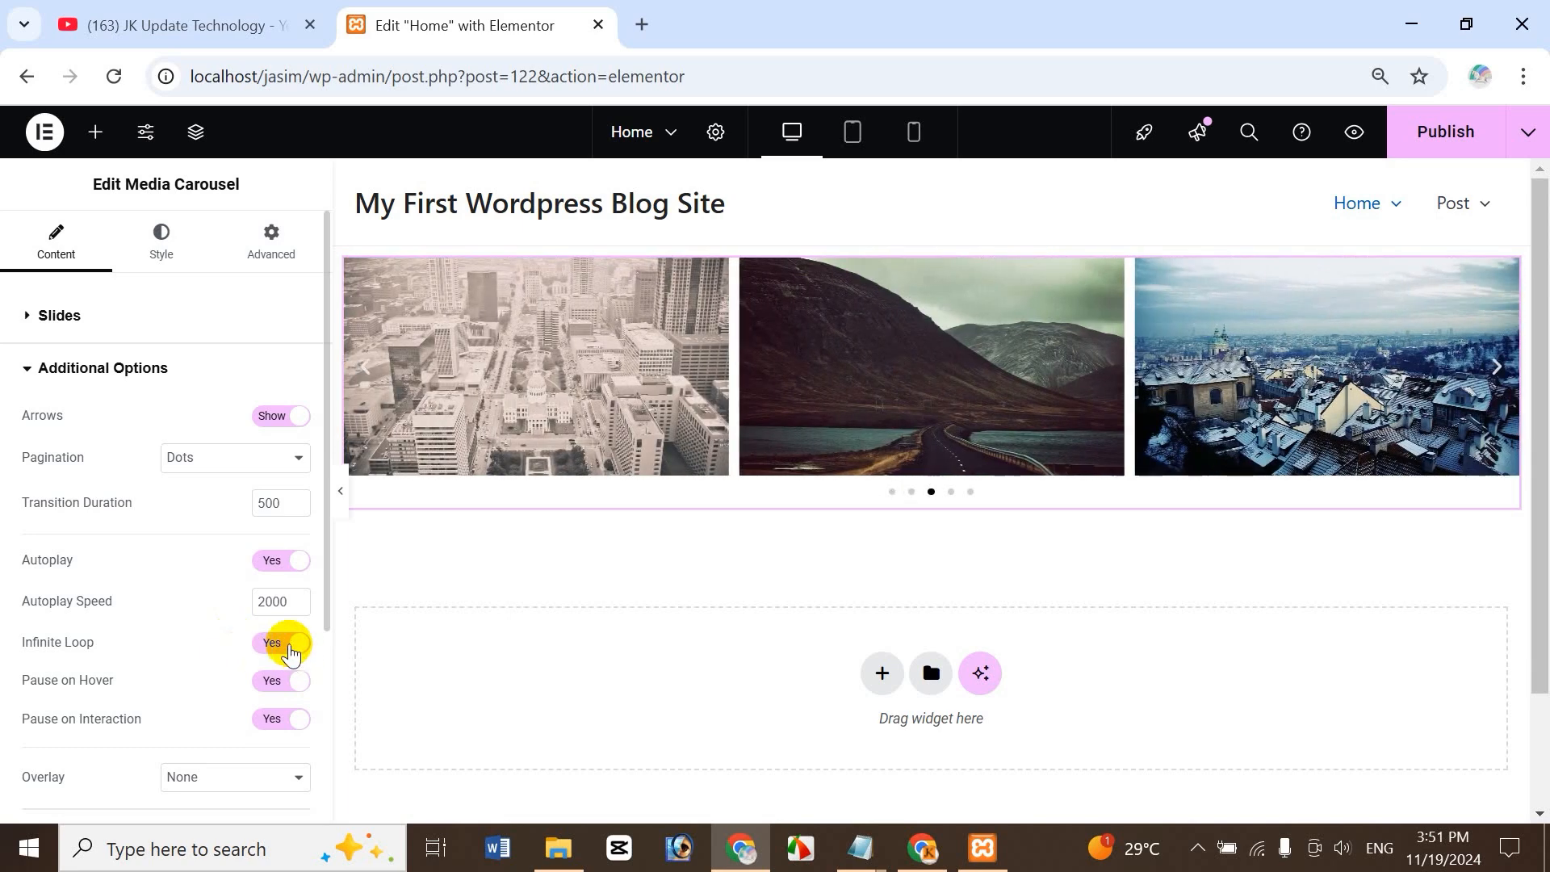
- Turn the carousel's Infinite Loop off and back on, and do the same with Pause on Hover
click(289, 646)
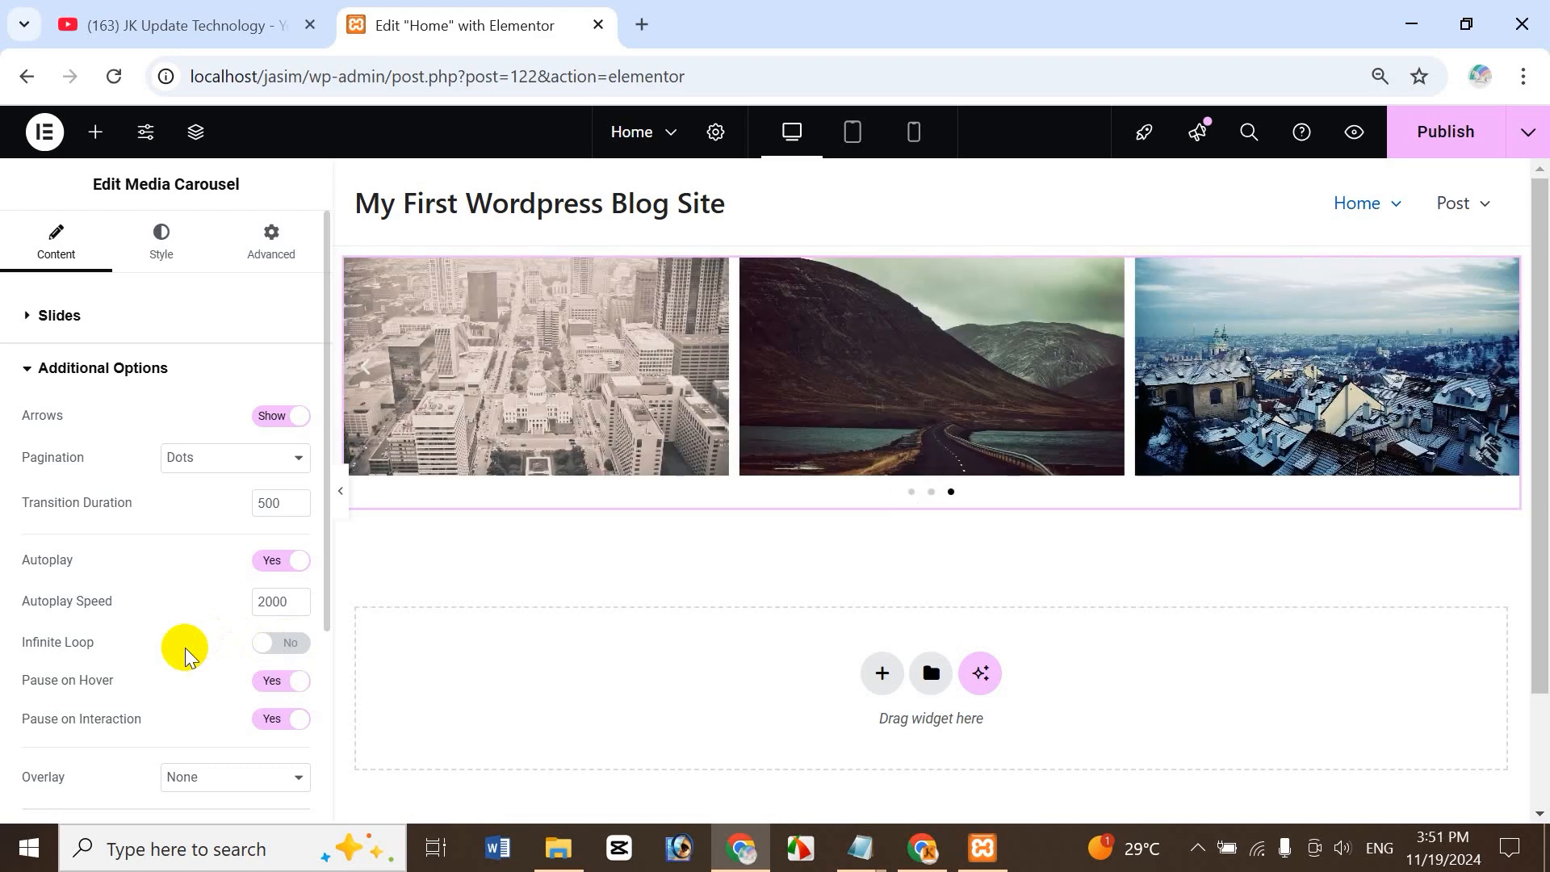
click(294, 653)
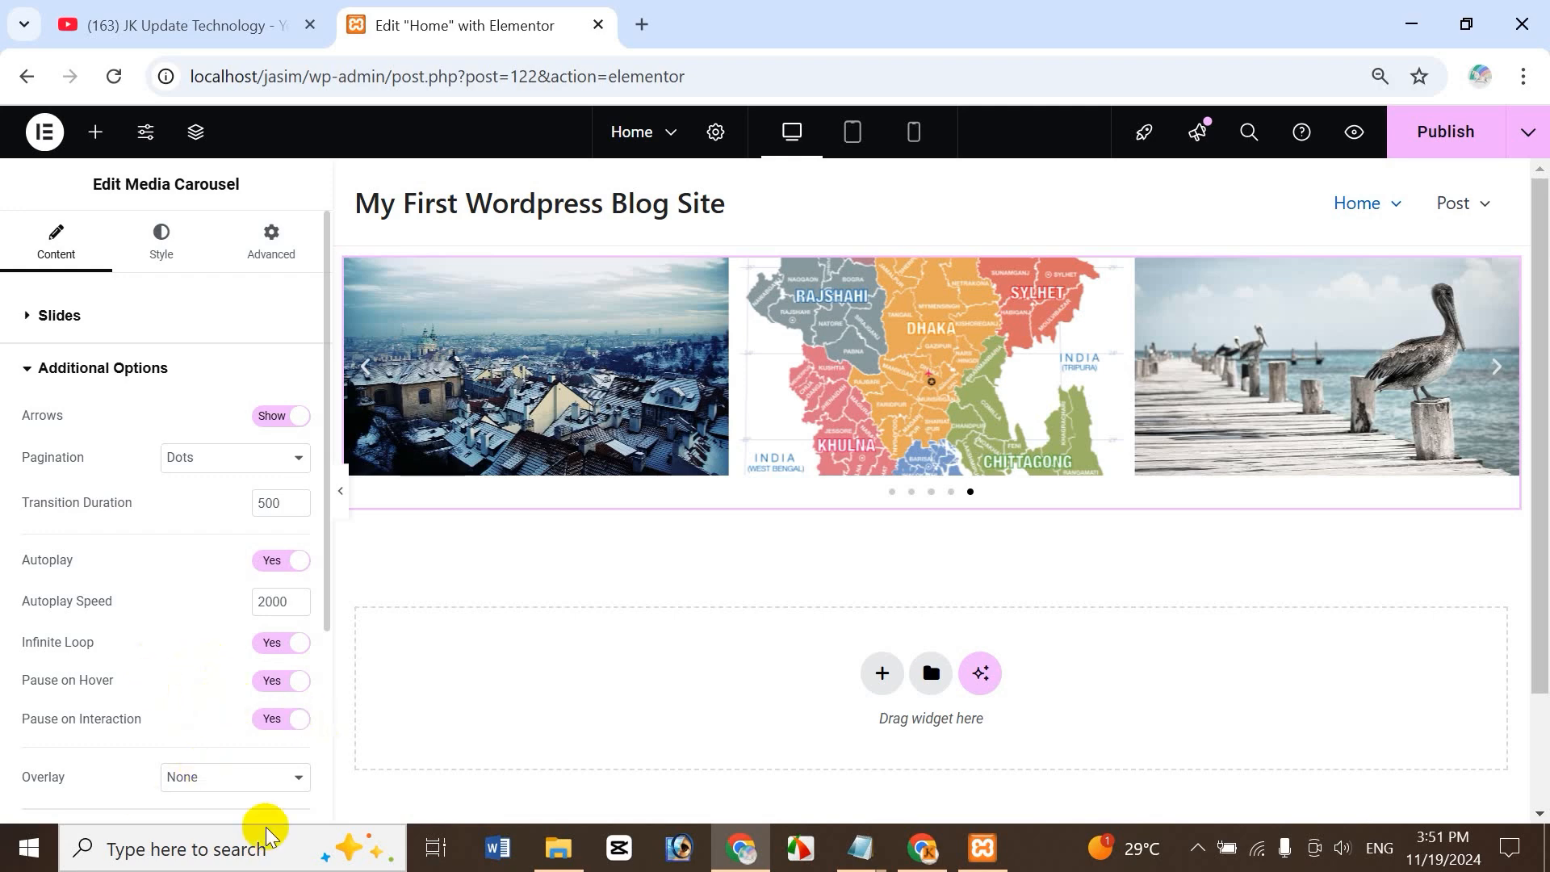
click(366, 367)
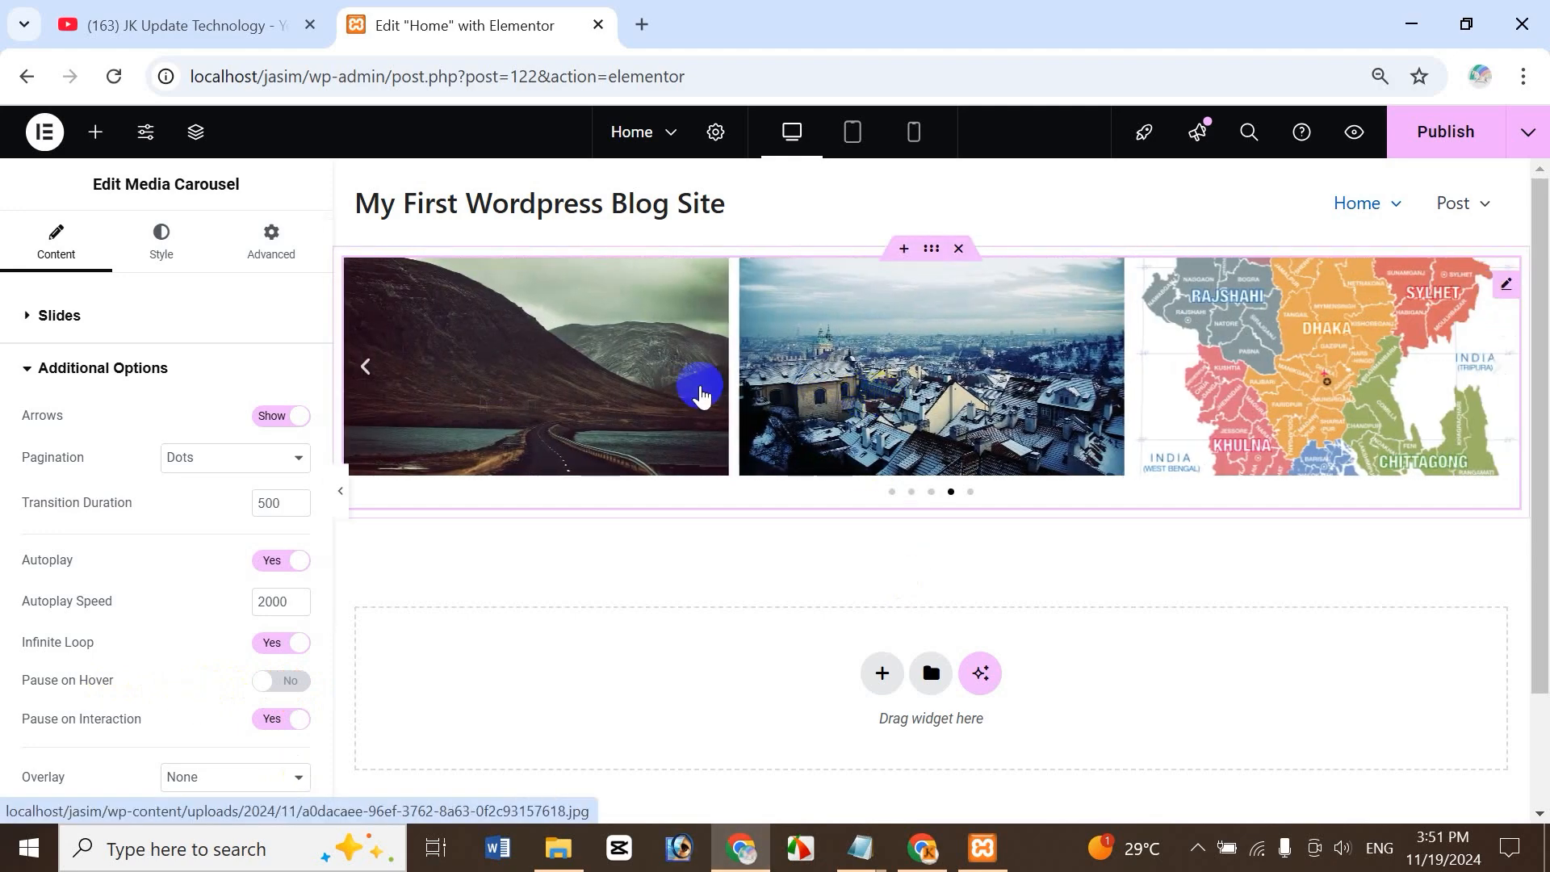
click(266, 686)
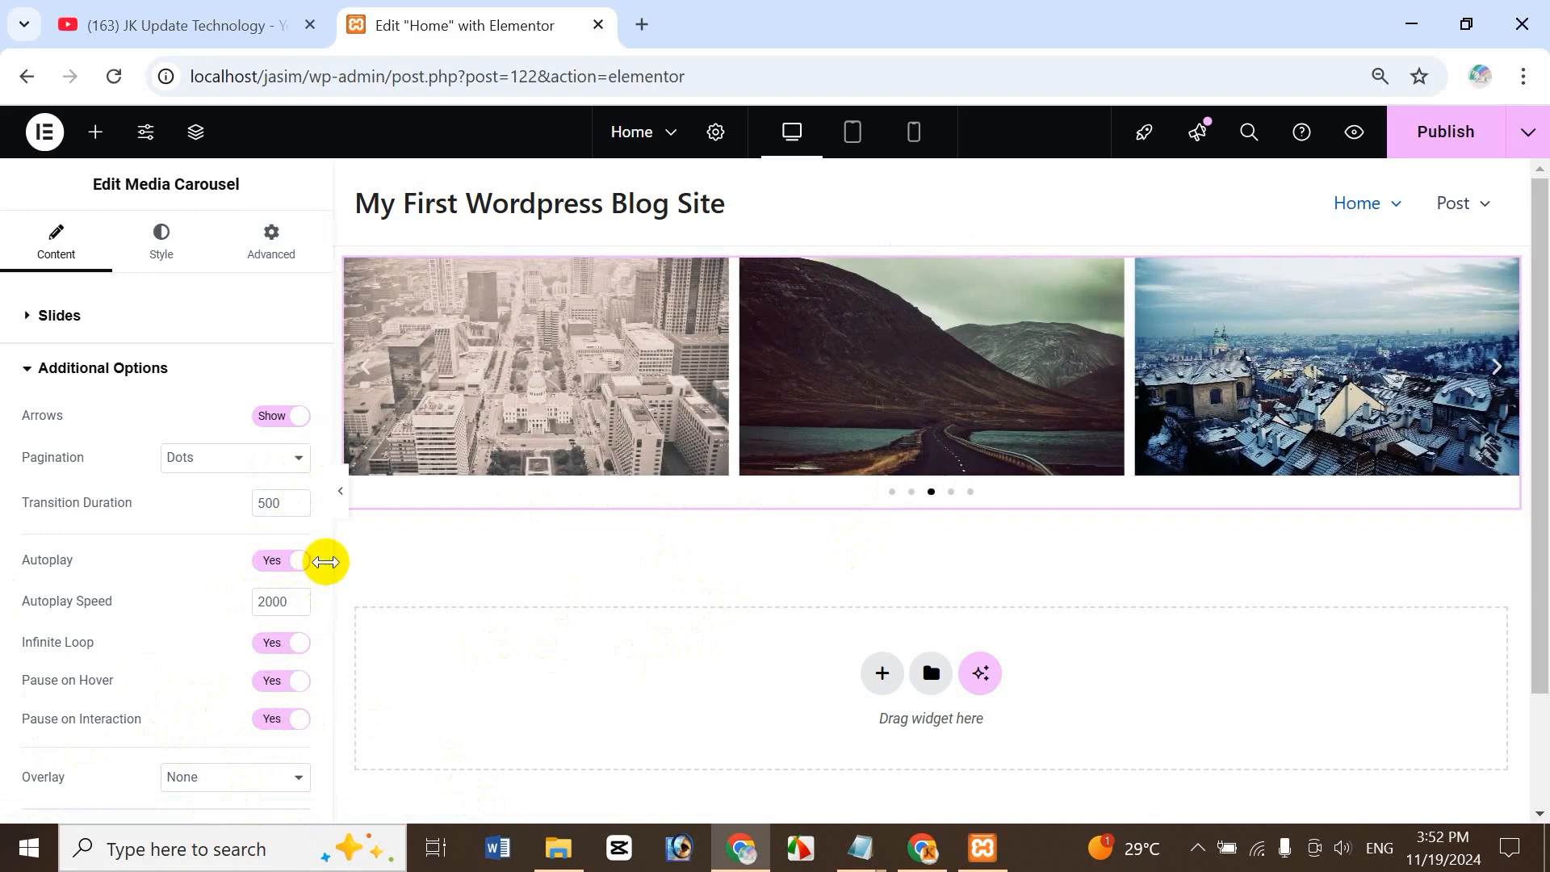
- Try the Text overlay on the carousel images
drag(324, 562, 342, 757)
scroll(134, 676, up, 2)
scroll(132, 680, down, 2)
scroll(121, 660, up, 1)
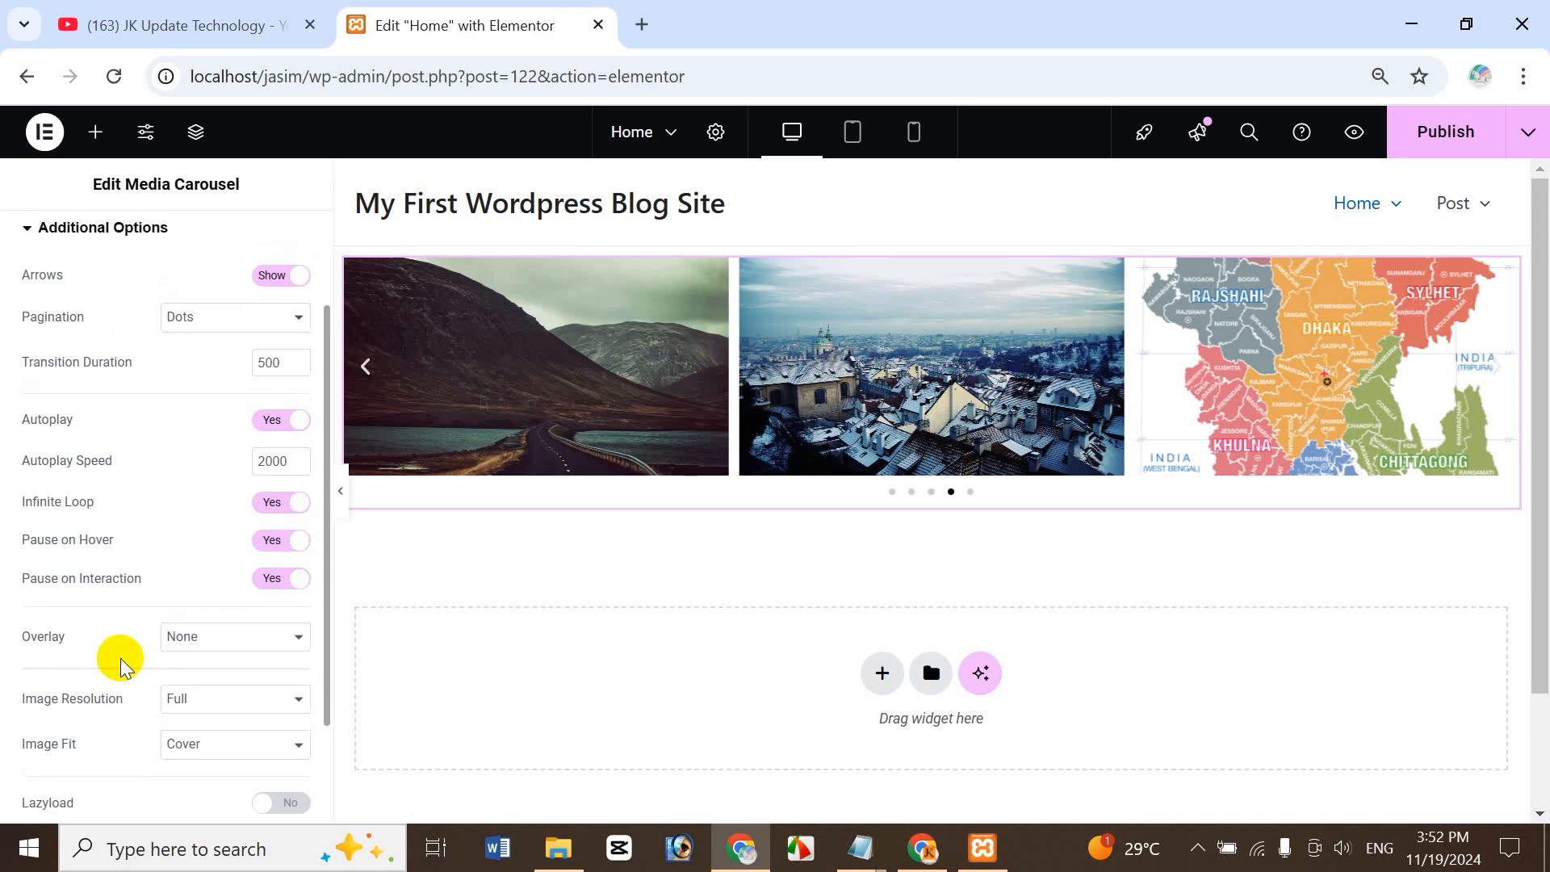
scroll(147, 725, down, 2)
scroll(146, 731, up, 1)
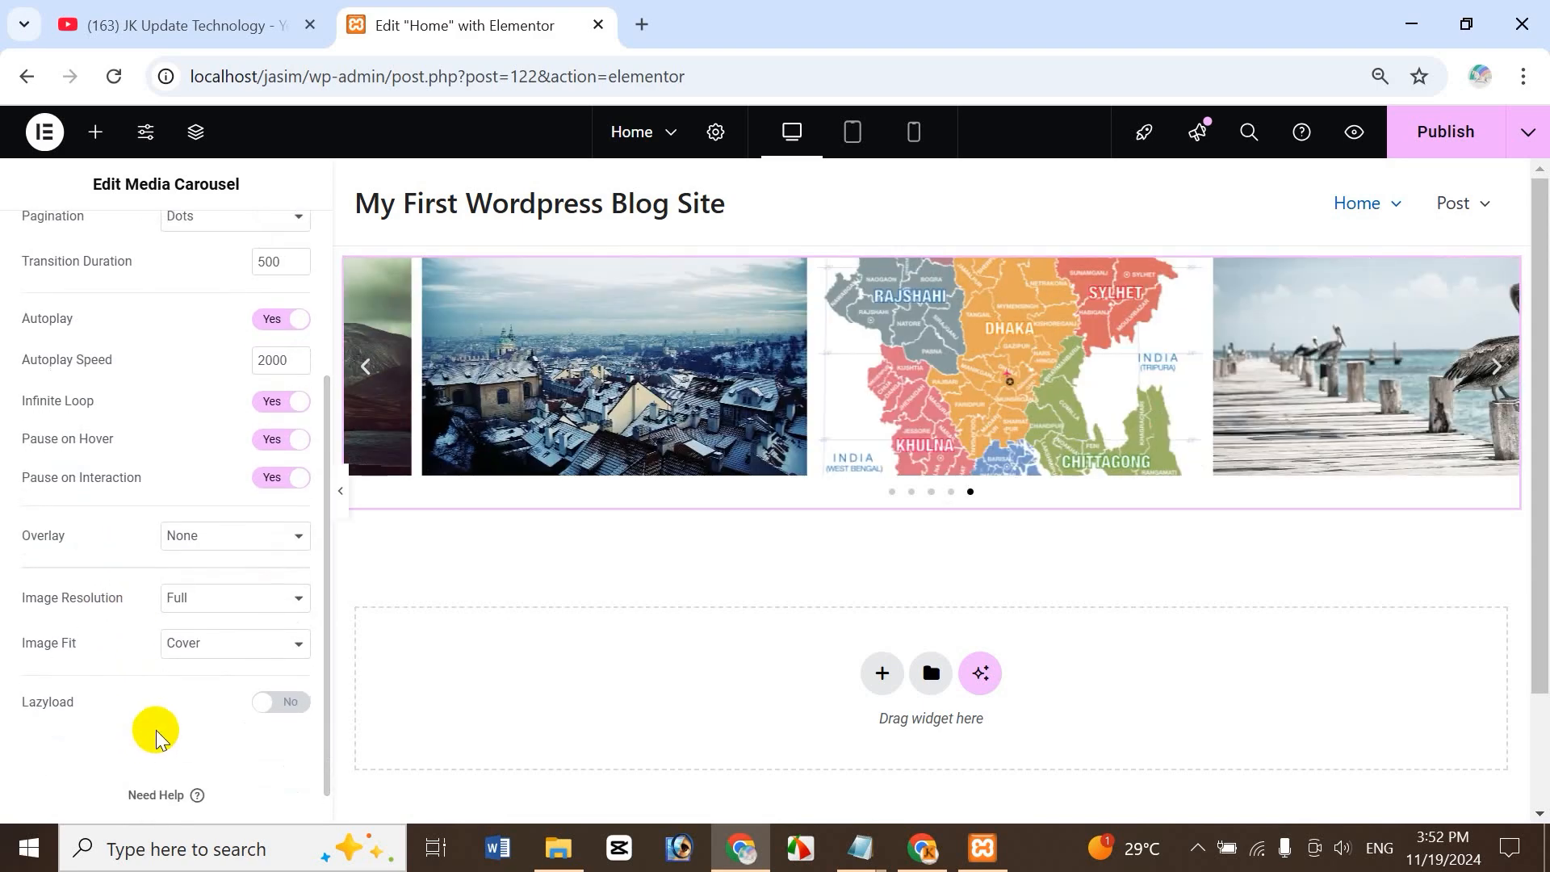
click(240, 552)
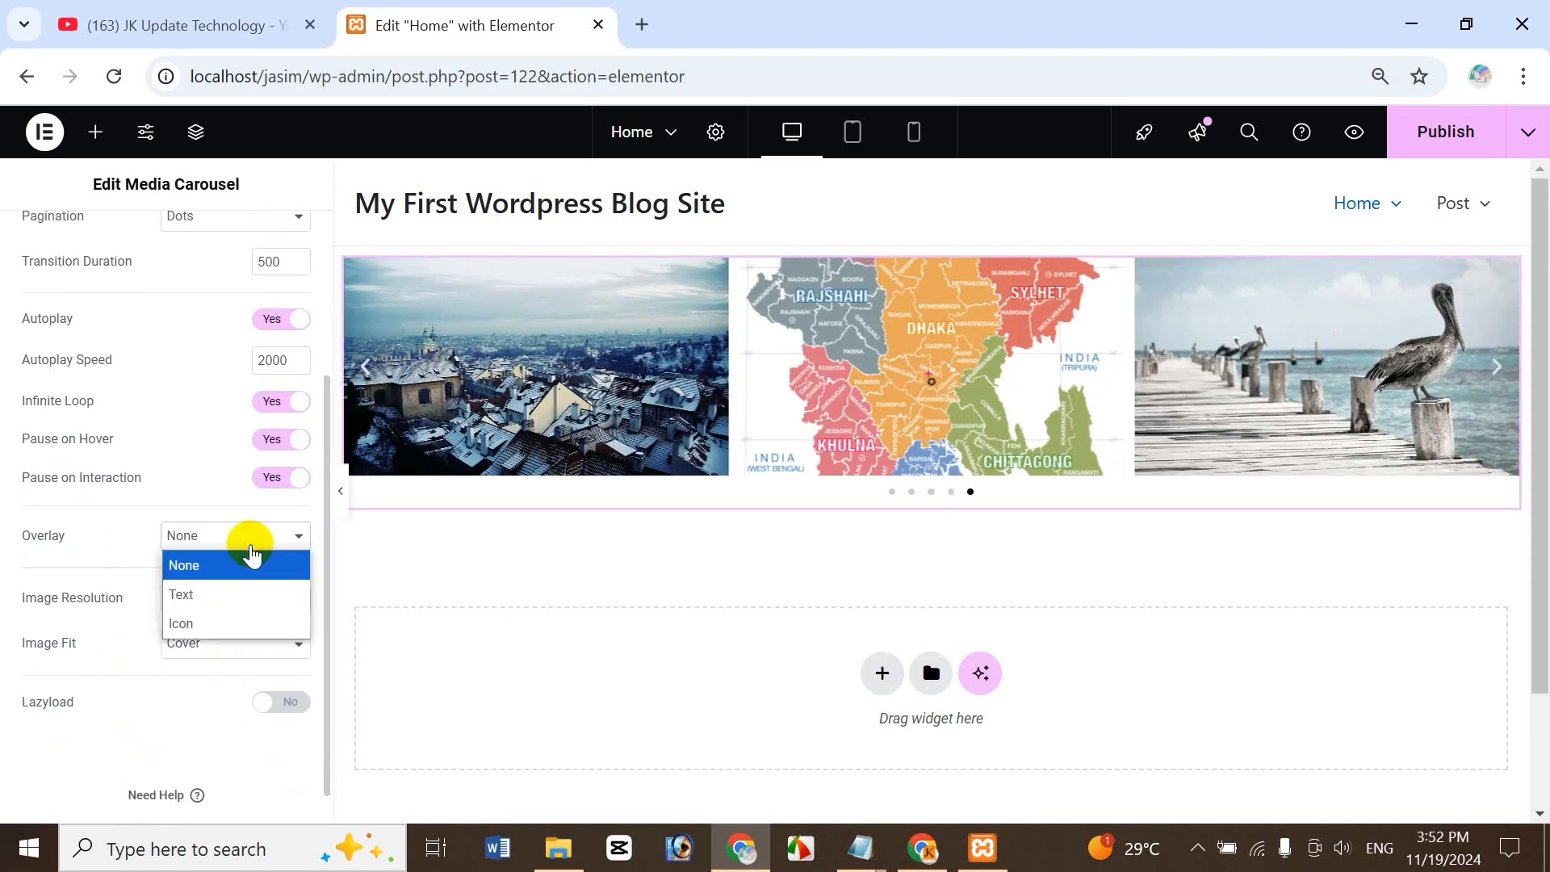
click(235, 598)
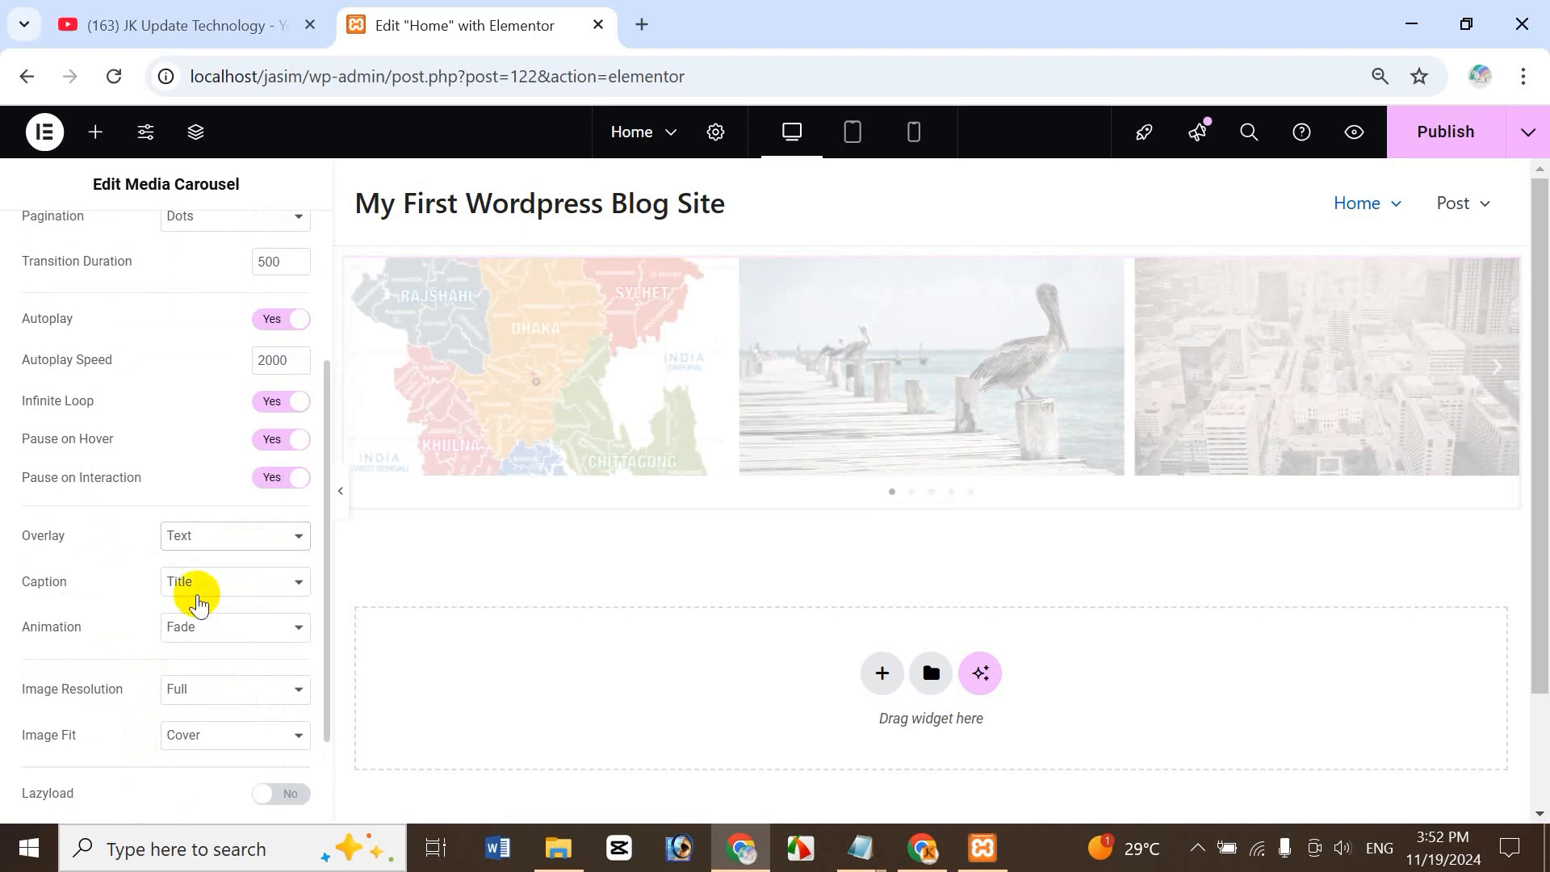
mouse_move(525, 403)
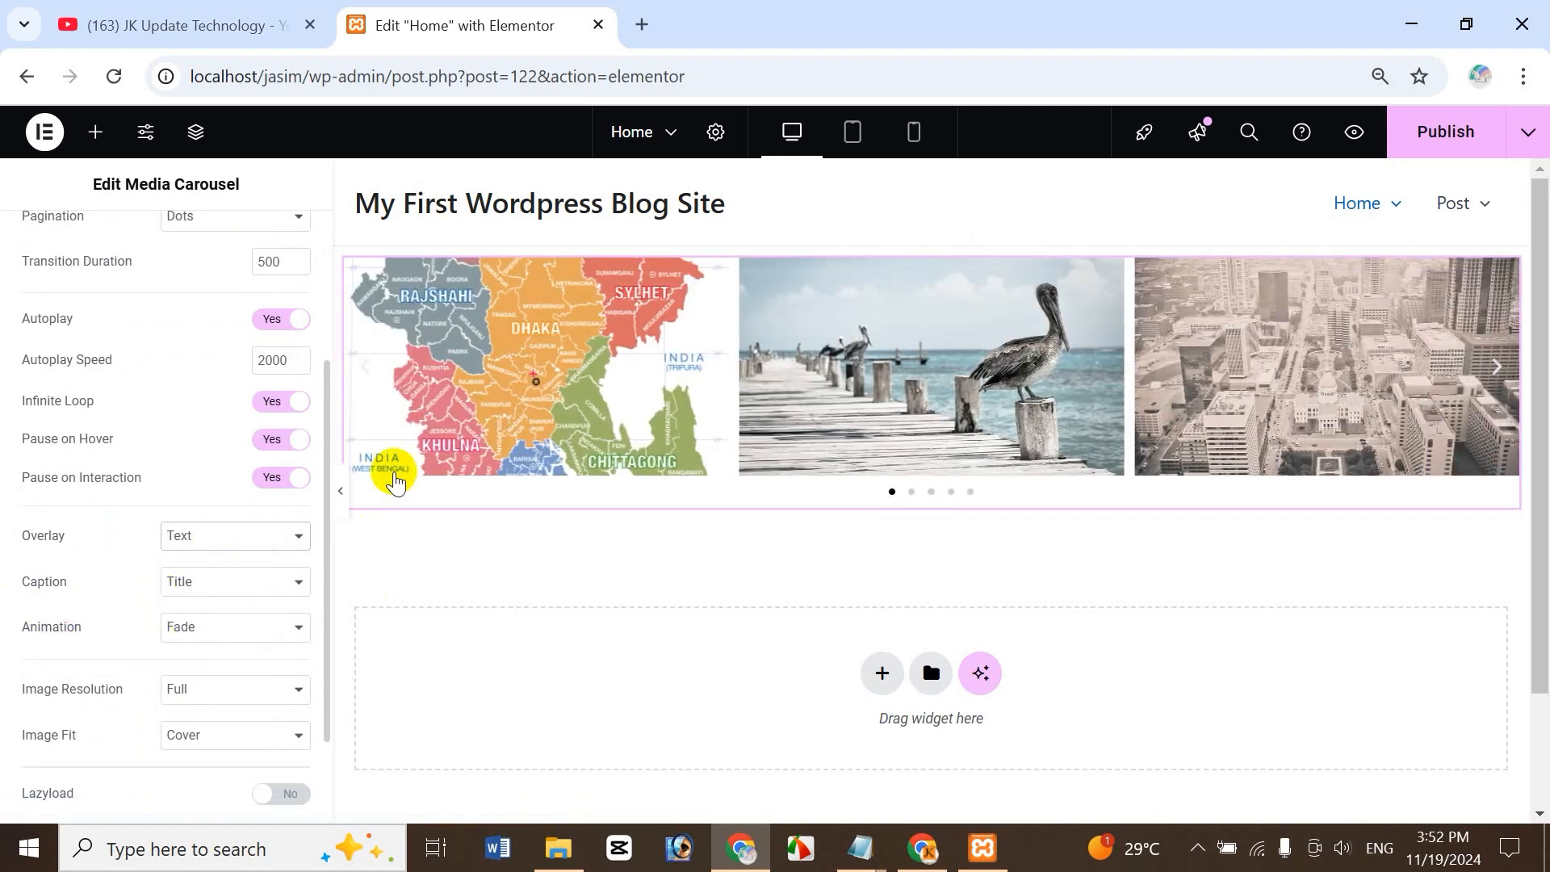
- Set the carousel overlay to Icon, try the plus and eye icons, and choose the link icon
click(232, 535)
click(219, 622)
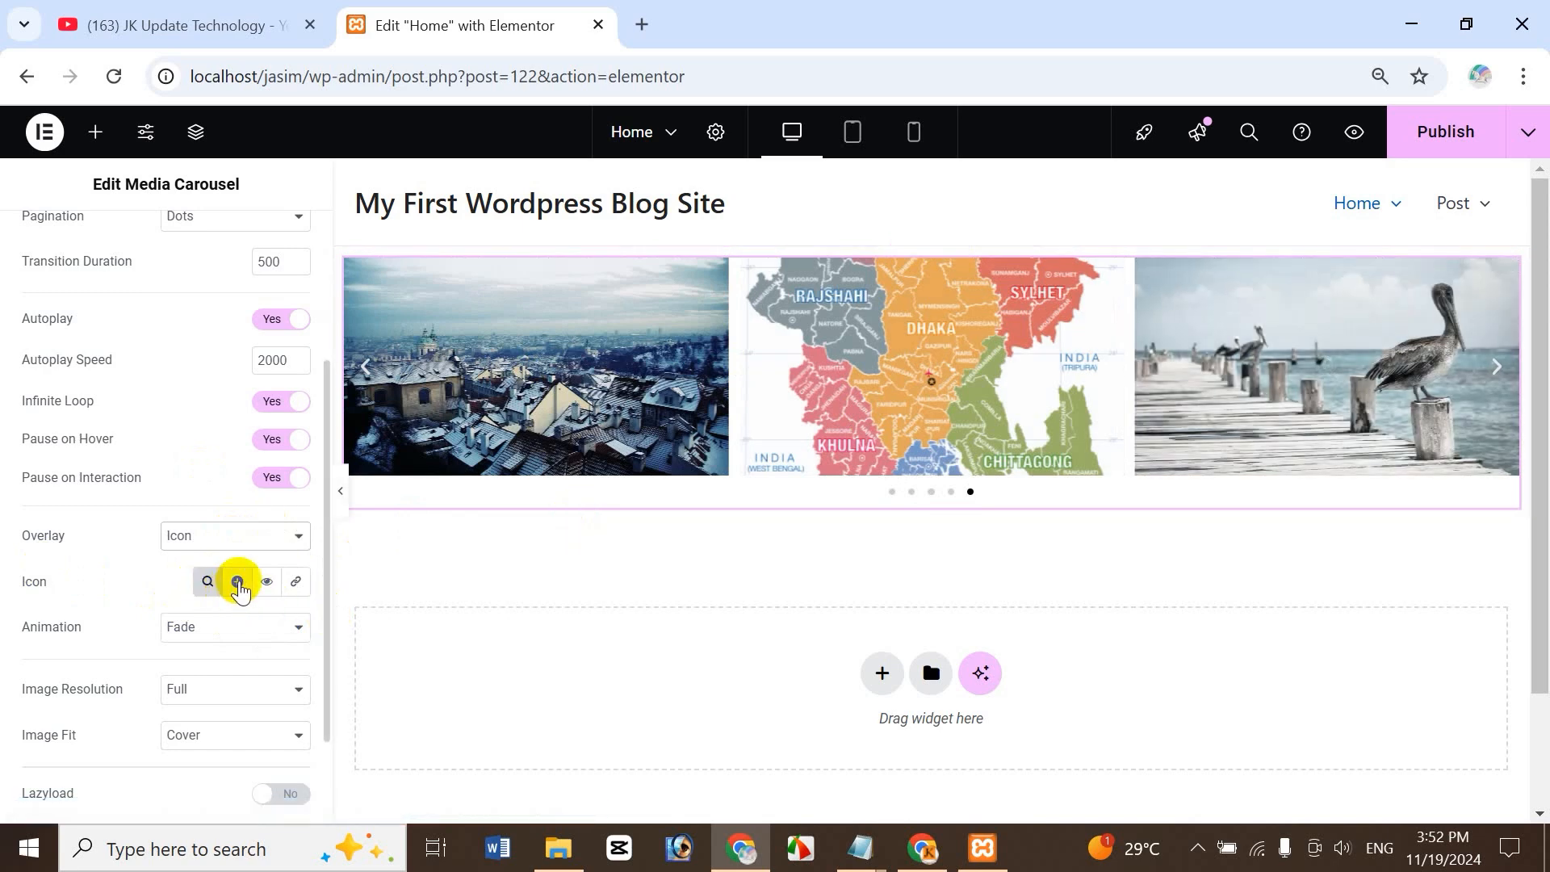
click(238, 583)
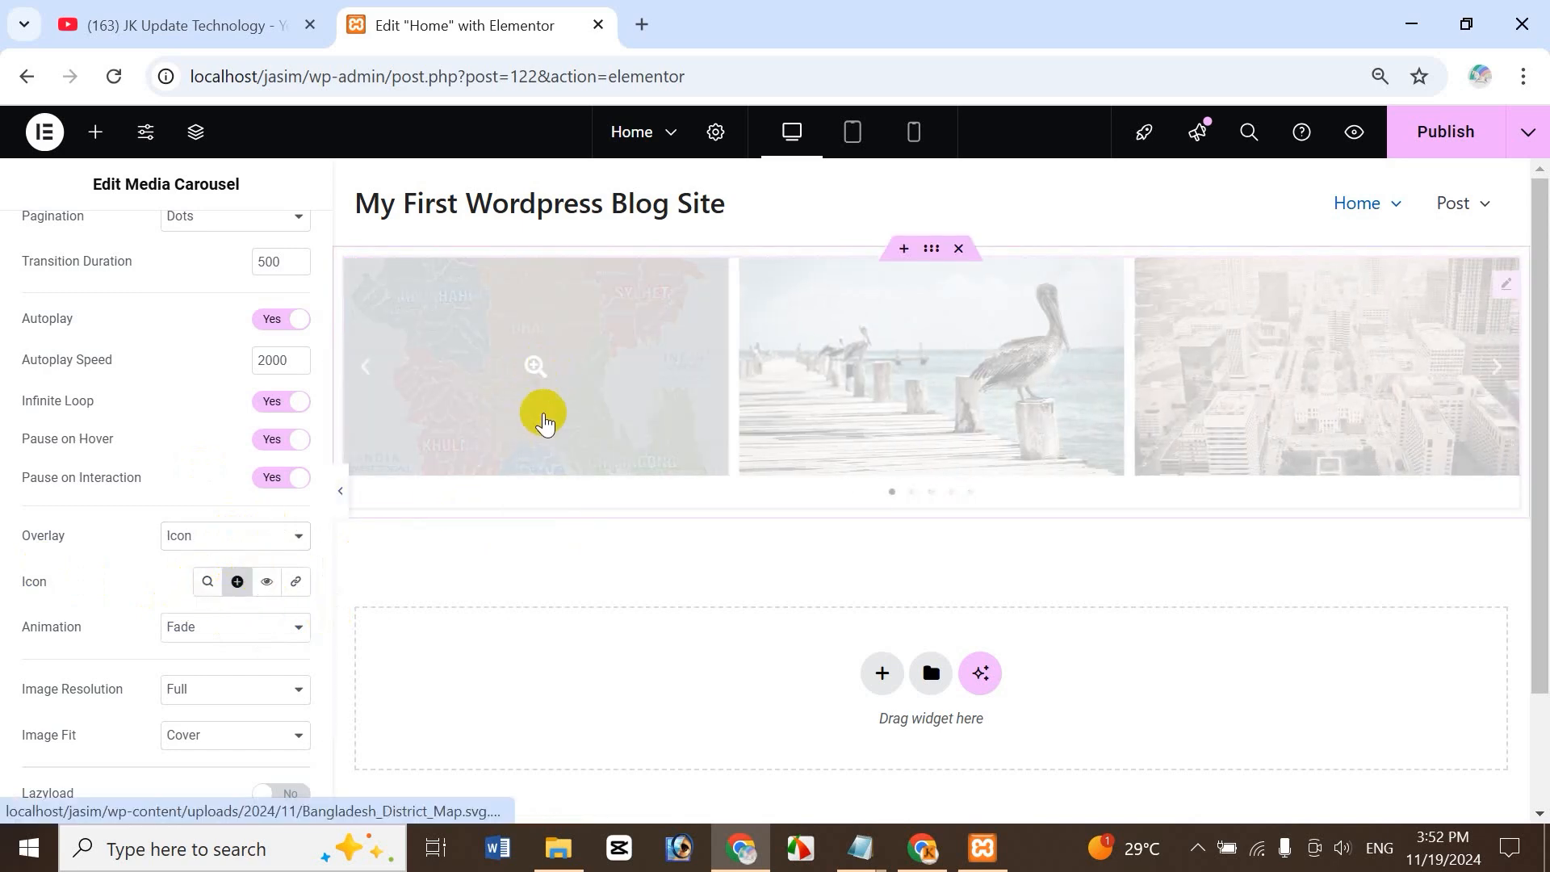
click(266, 582)
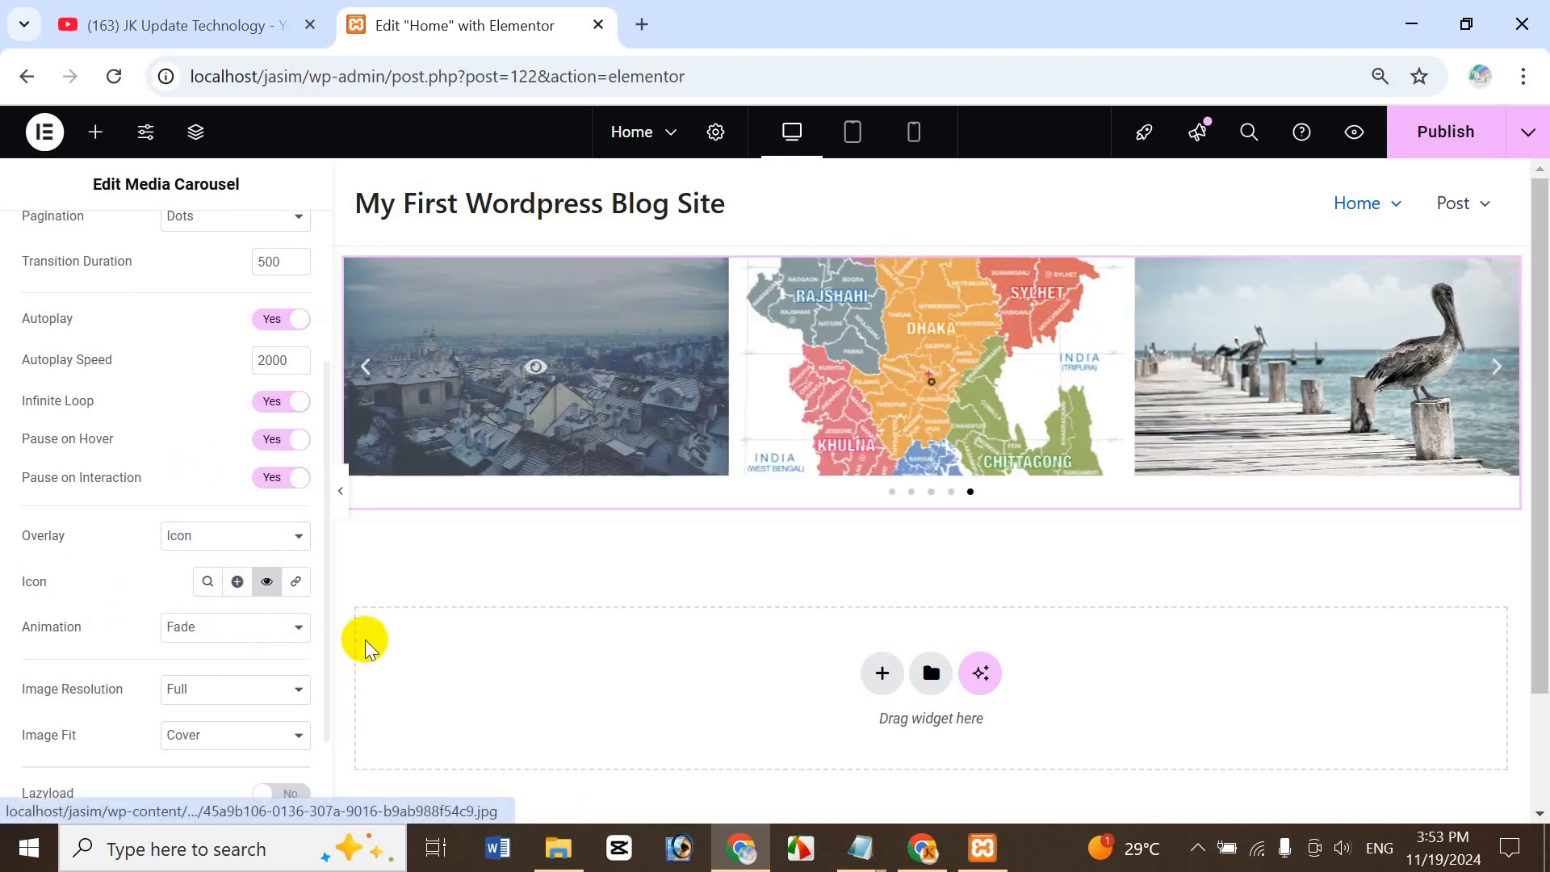
click(297, 582)
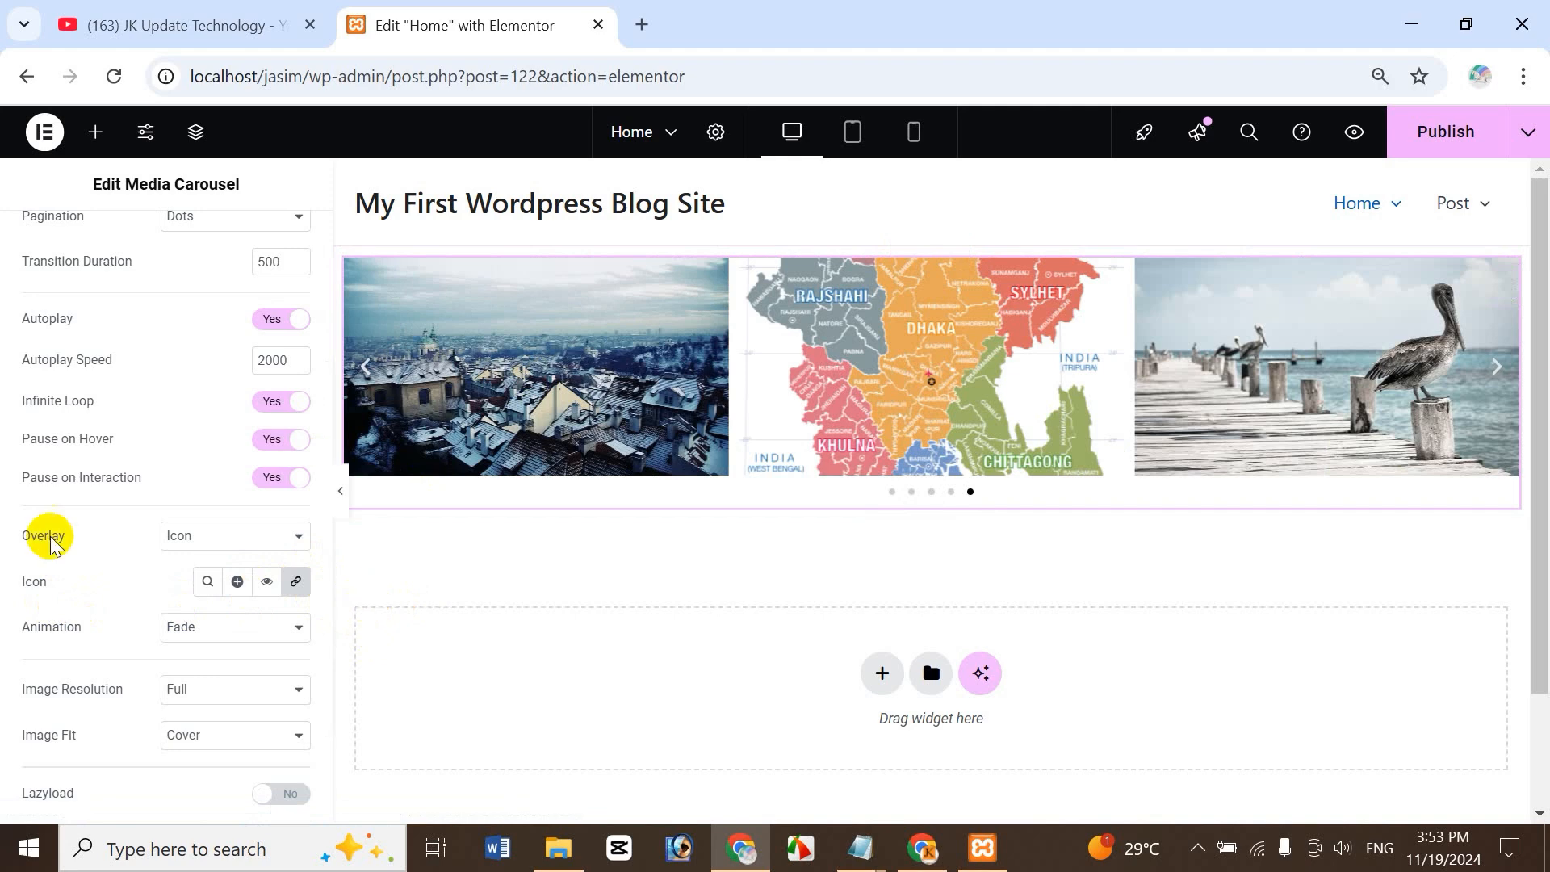
- Set the carousel's image overlay to Text with the slide Title as its caption
click(197, 535)
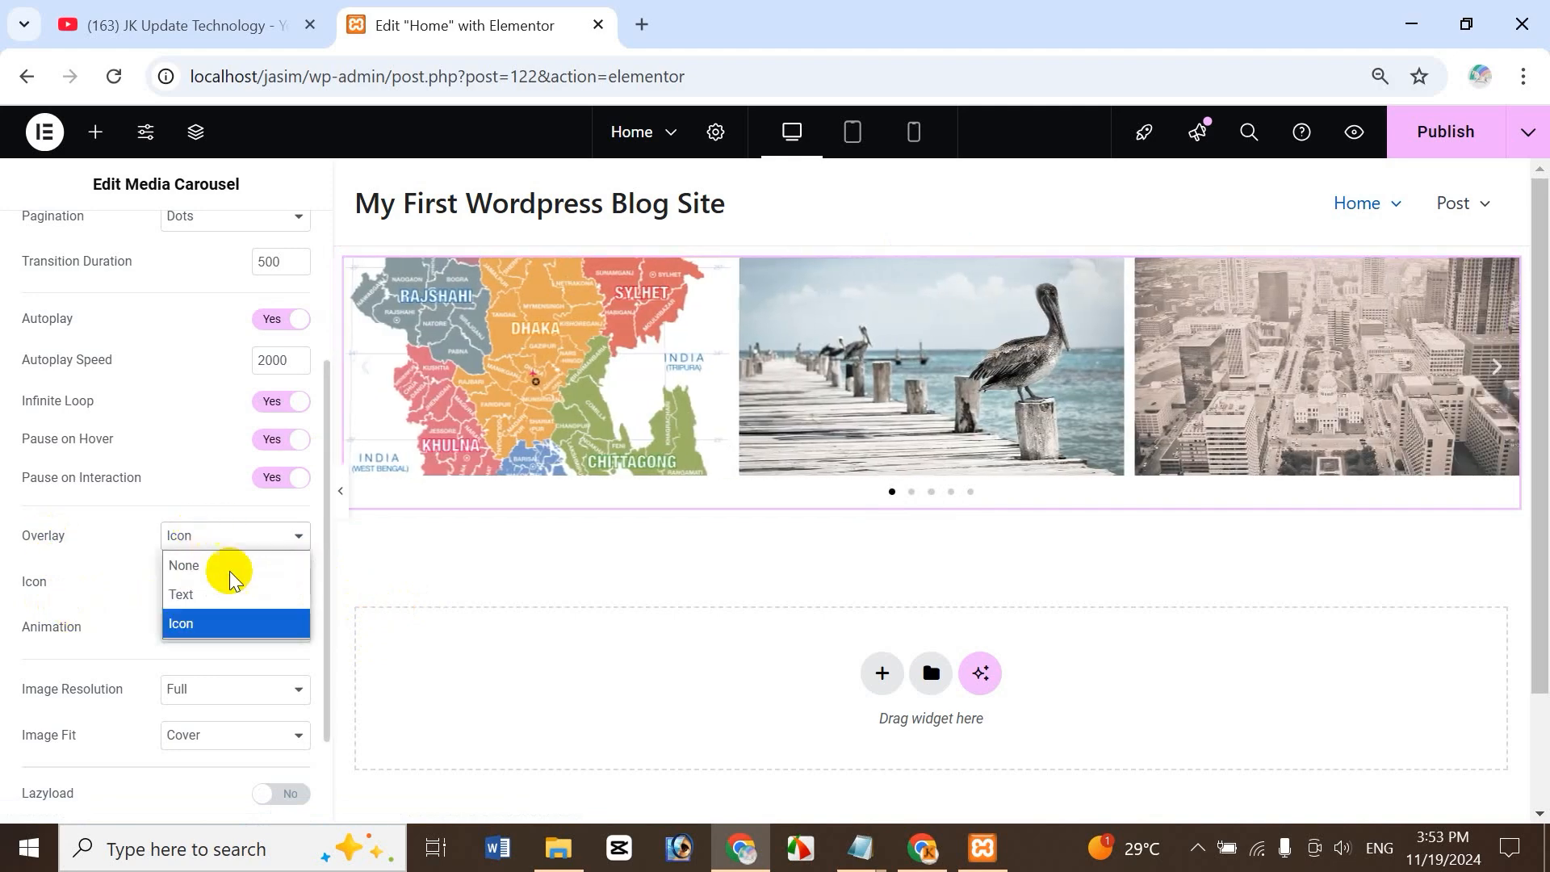
click(215, 598)
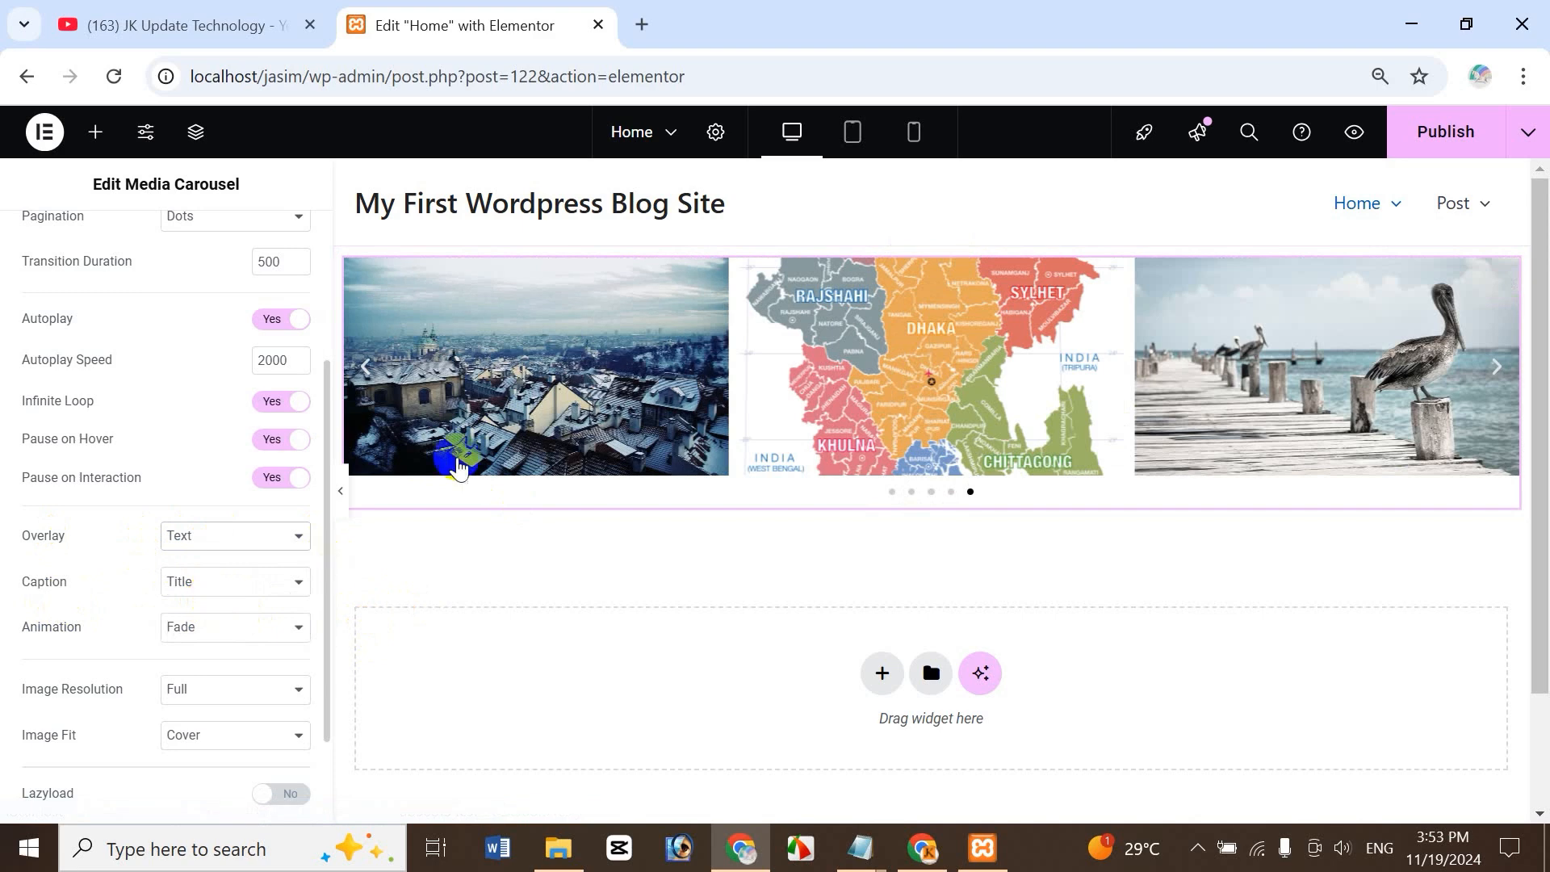
click(234, 578)
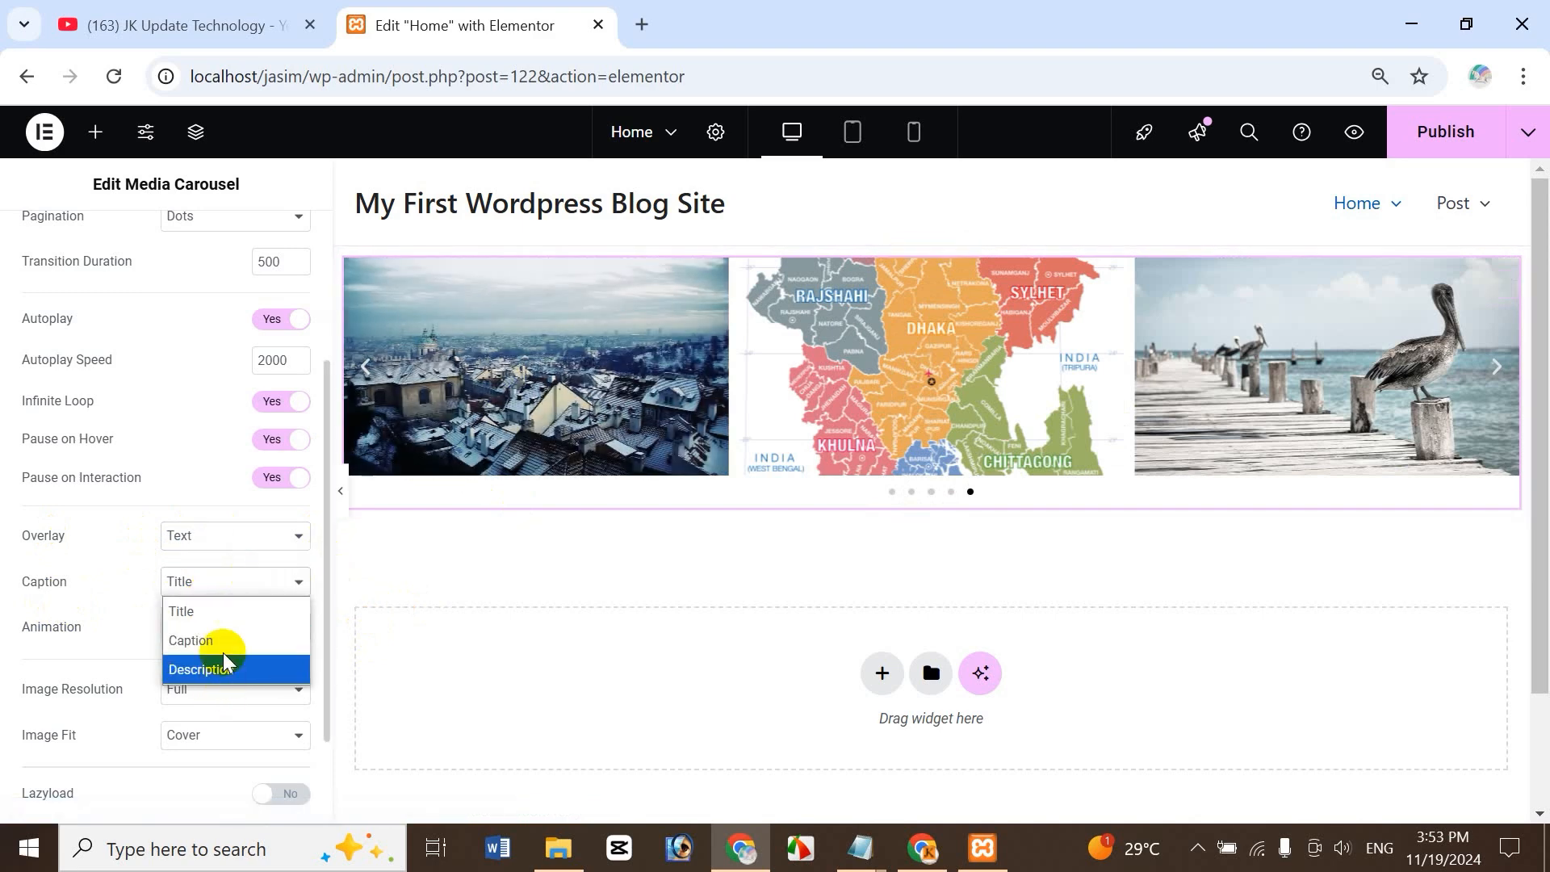
click(226, 607)
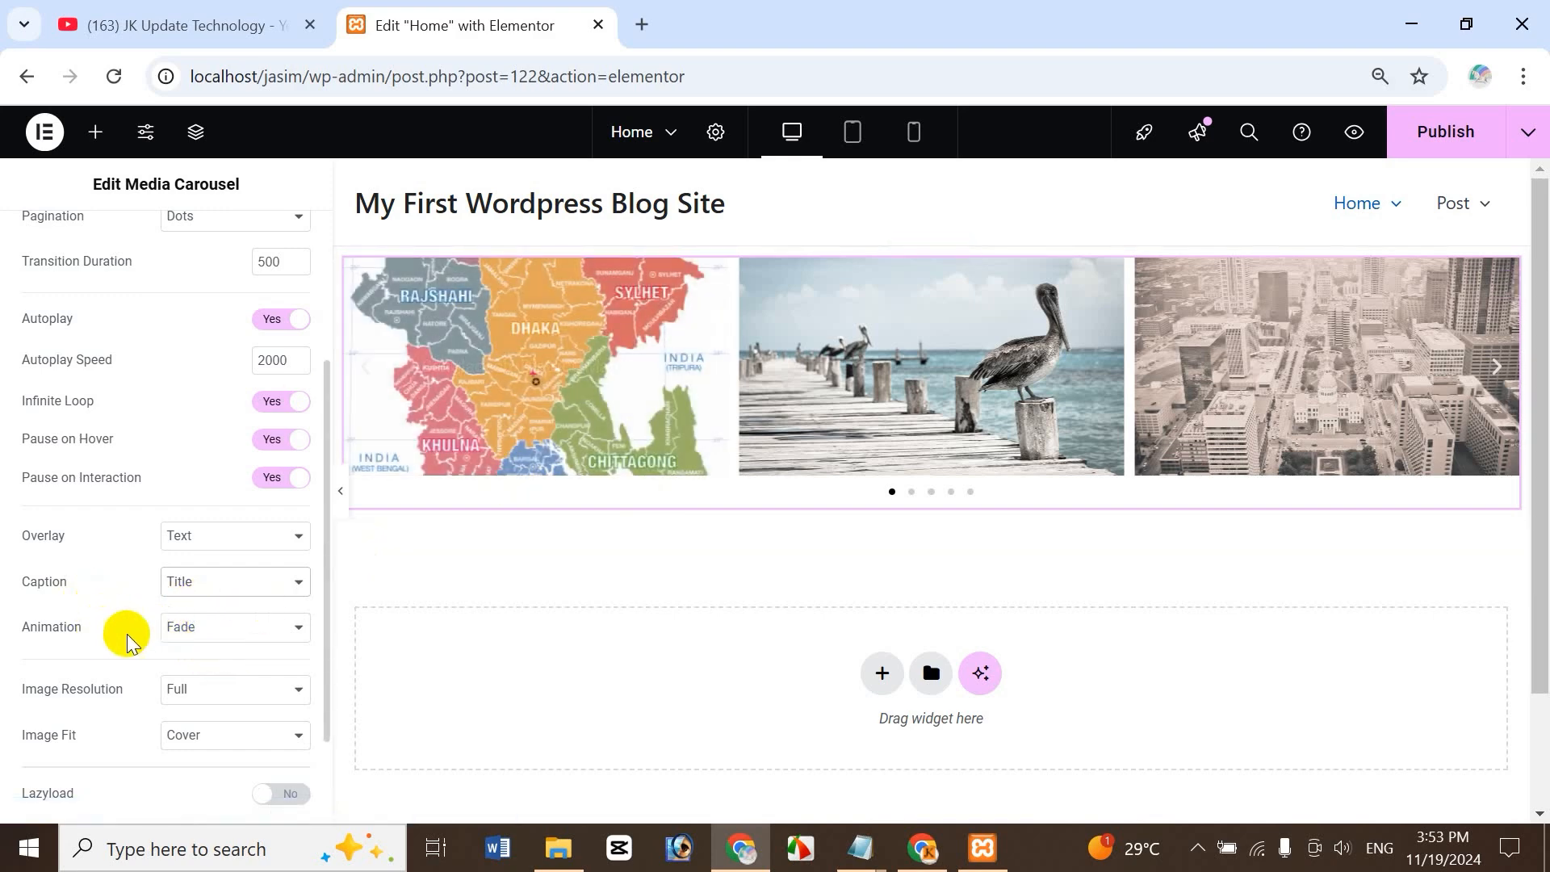
- Try the Slide Down overlay animation on the carousel, and set the animation to Zoom In
click(215, 635)
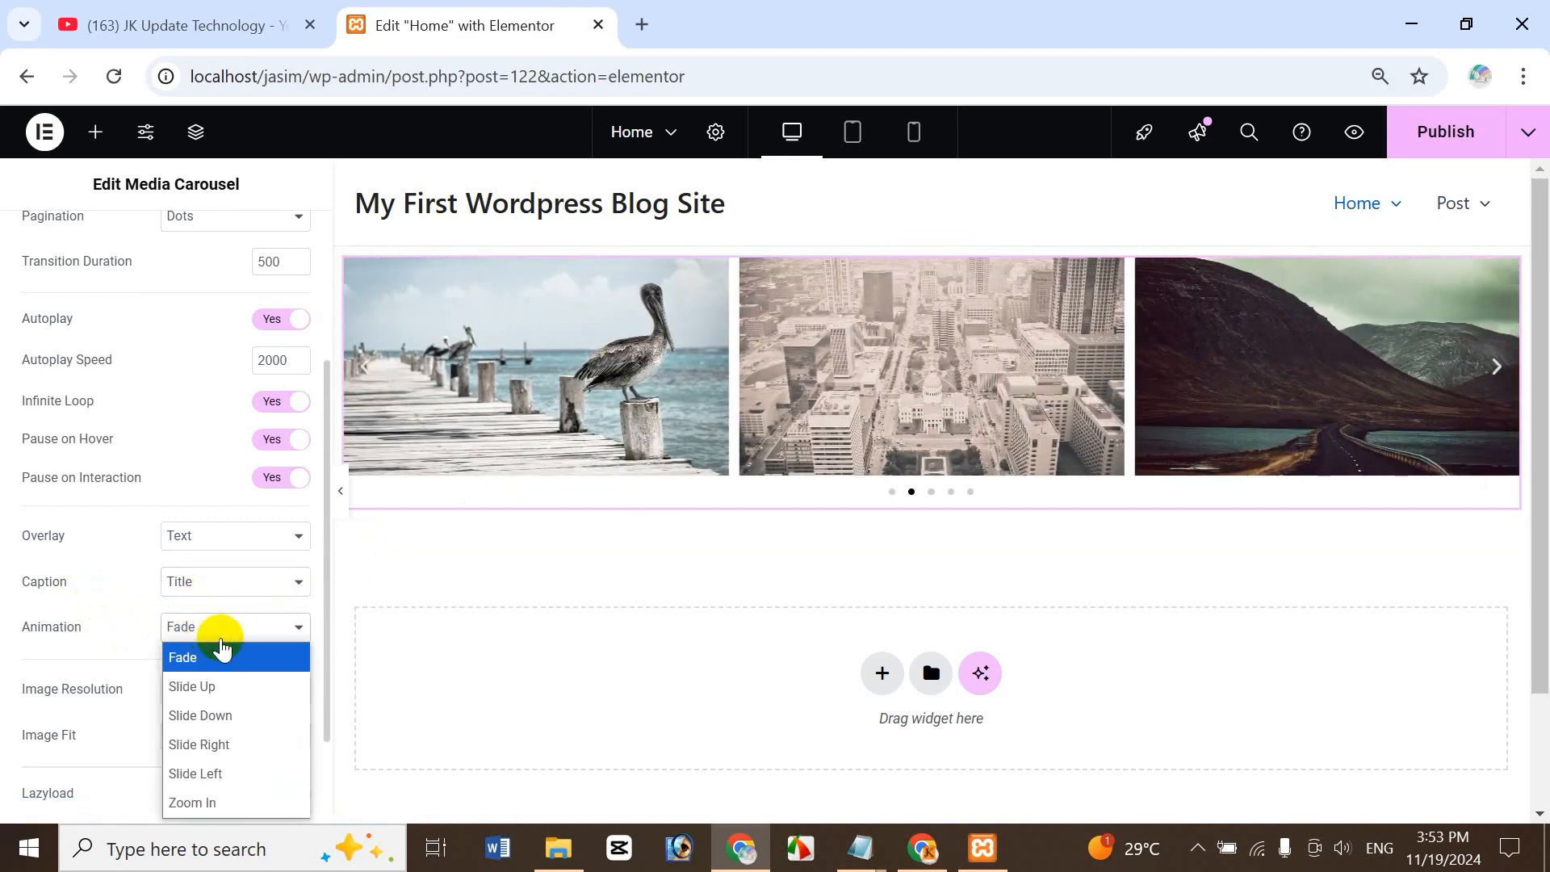
click(222, 716)
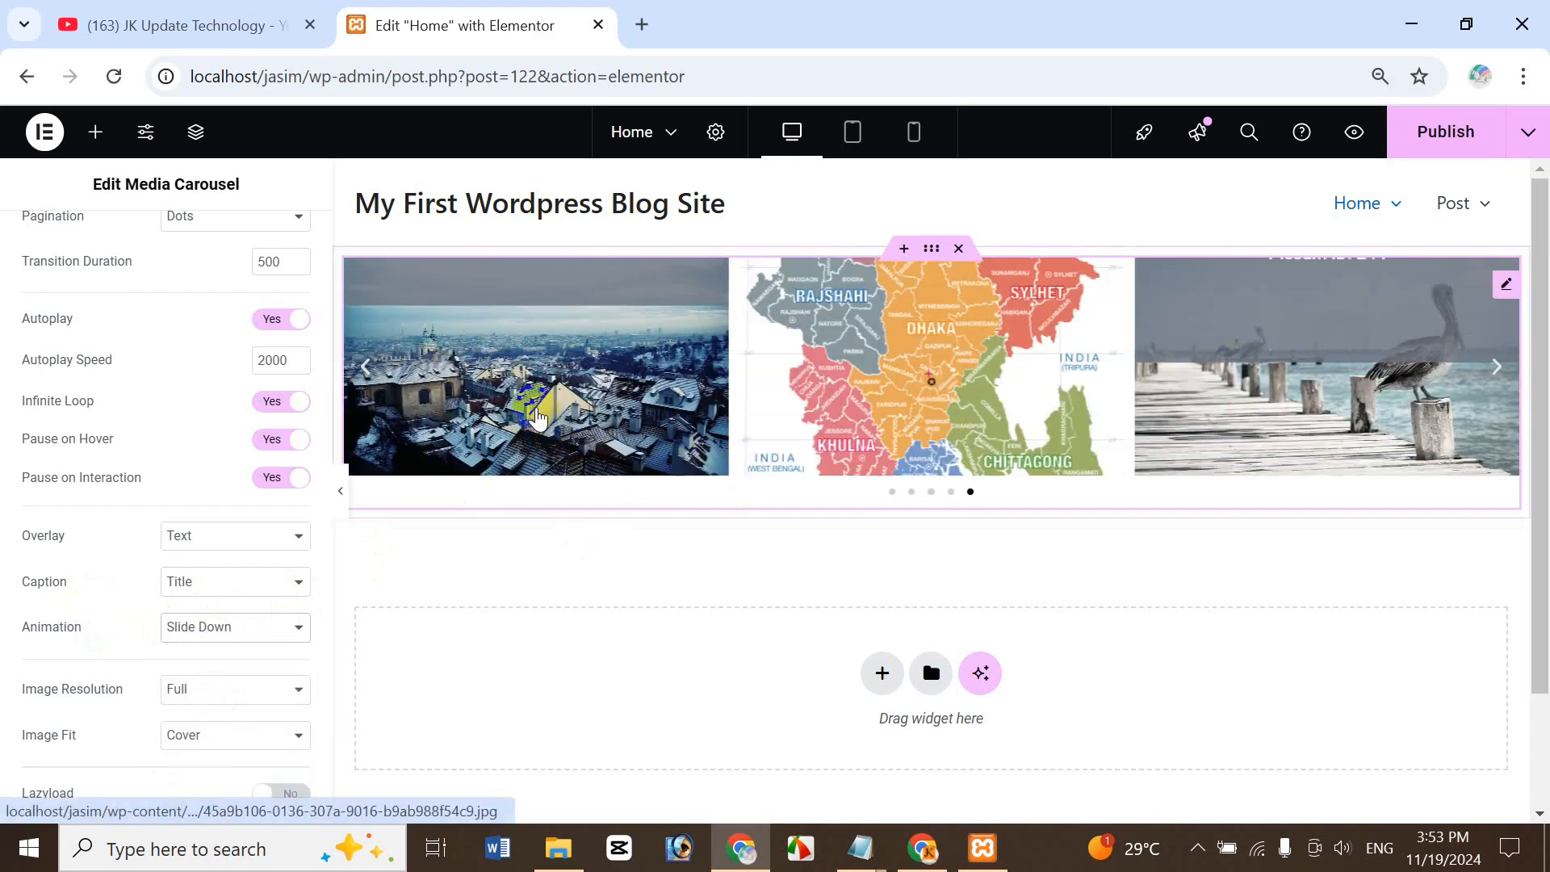
click(247, 626)
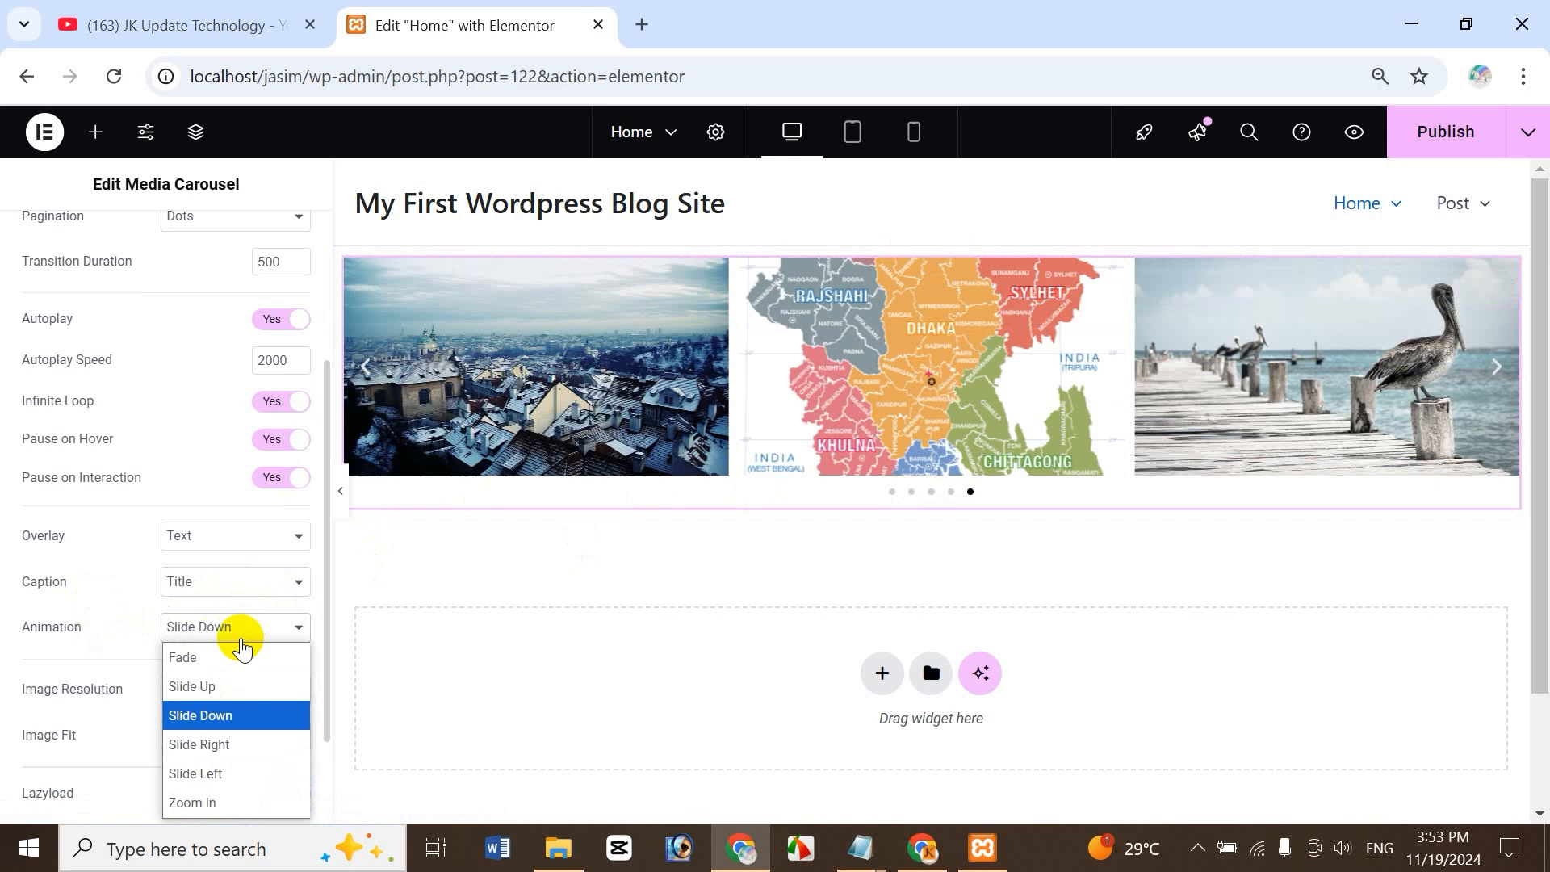
click(226, 803)
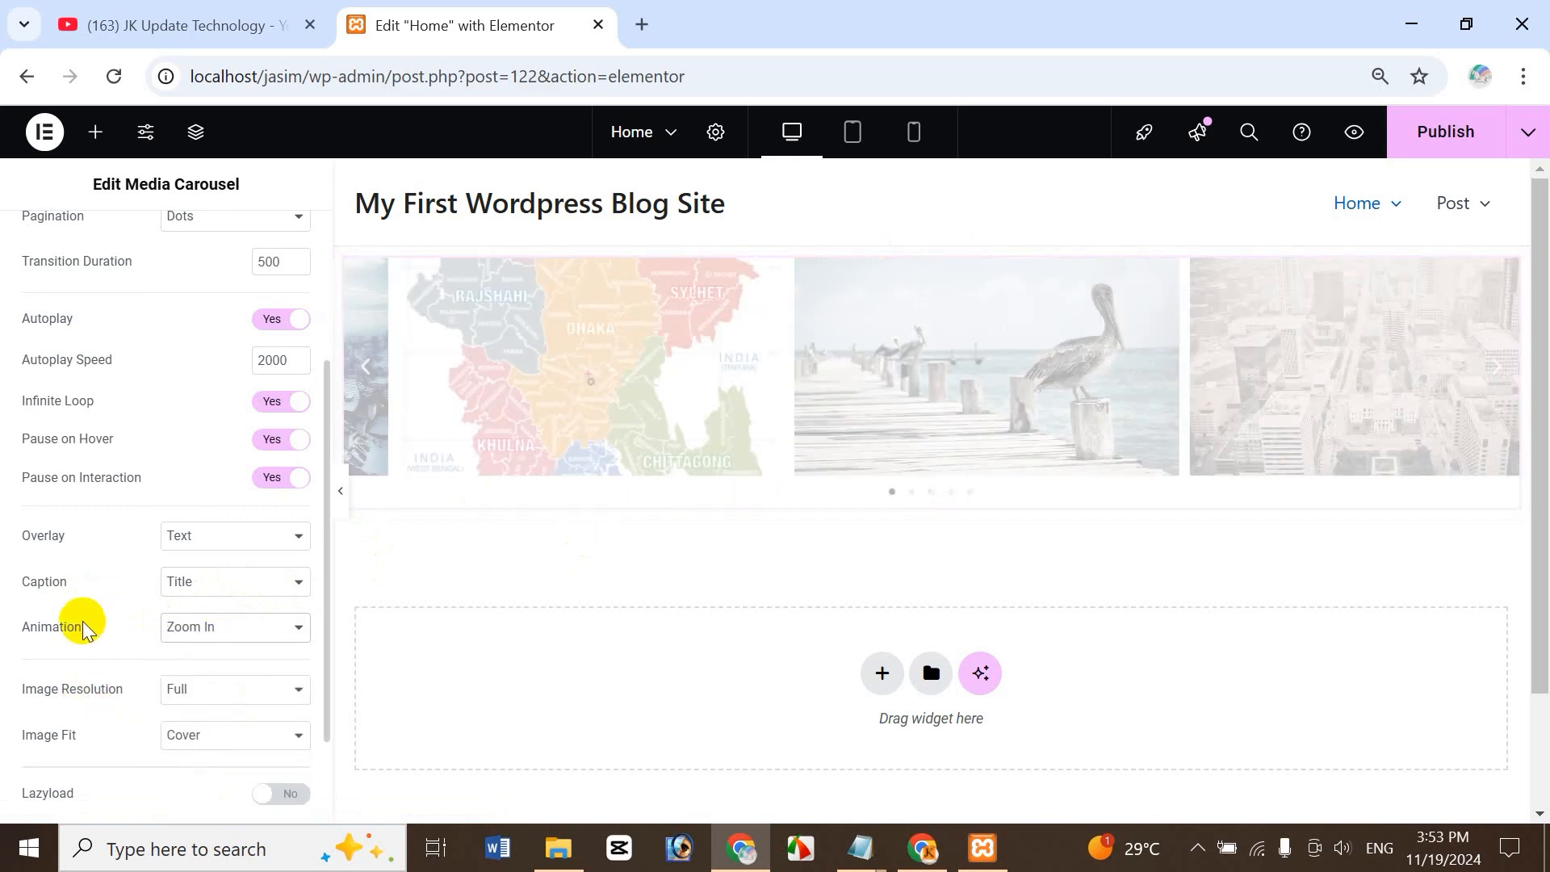
mouse_move(472, 370)
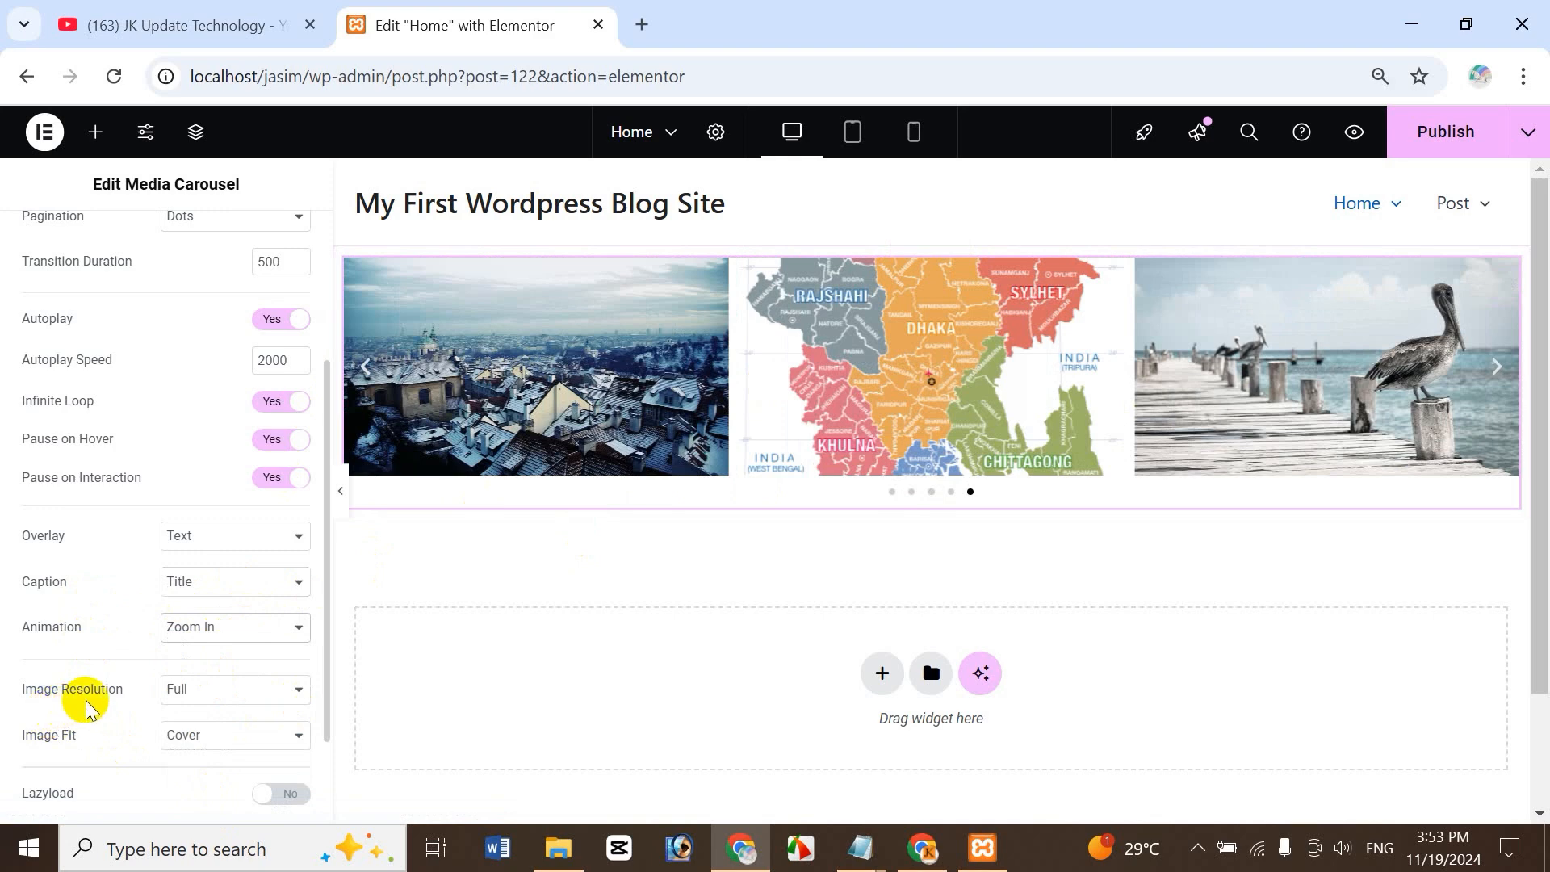
- Keep the image resolution at Full, try the Contain image fit, and switch the fit back to Cover
click(203, 694)
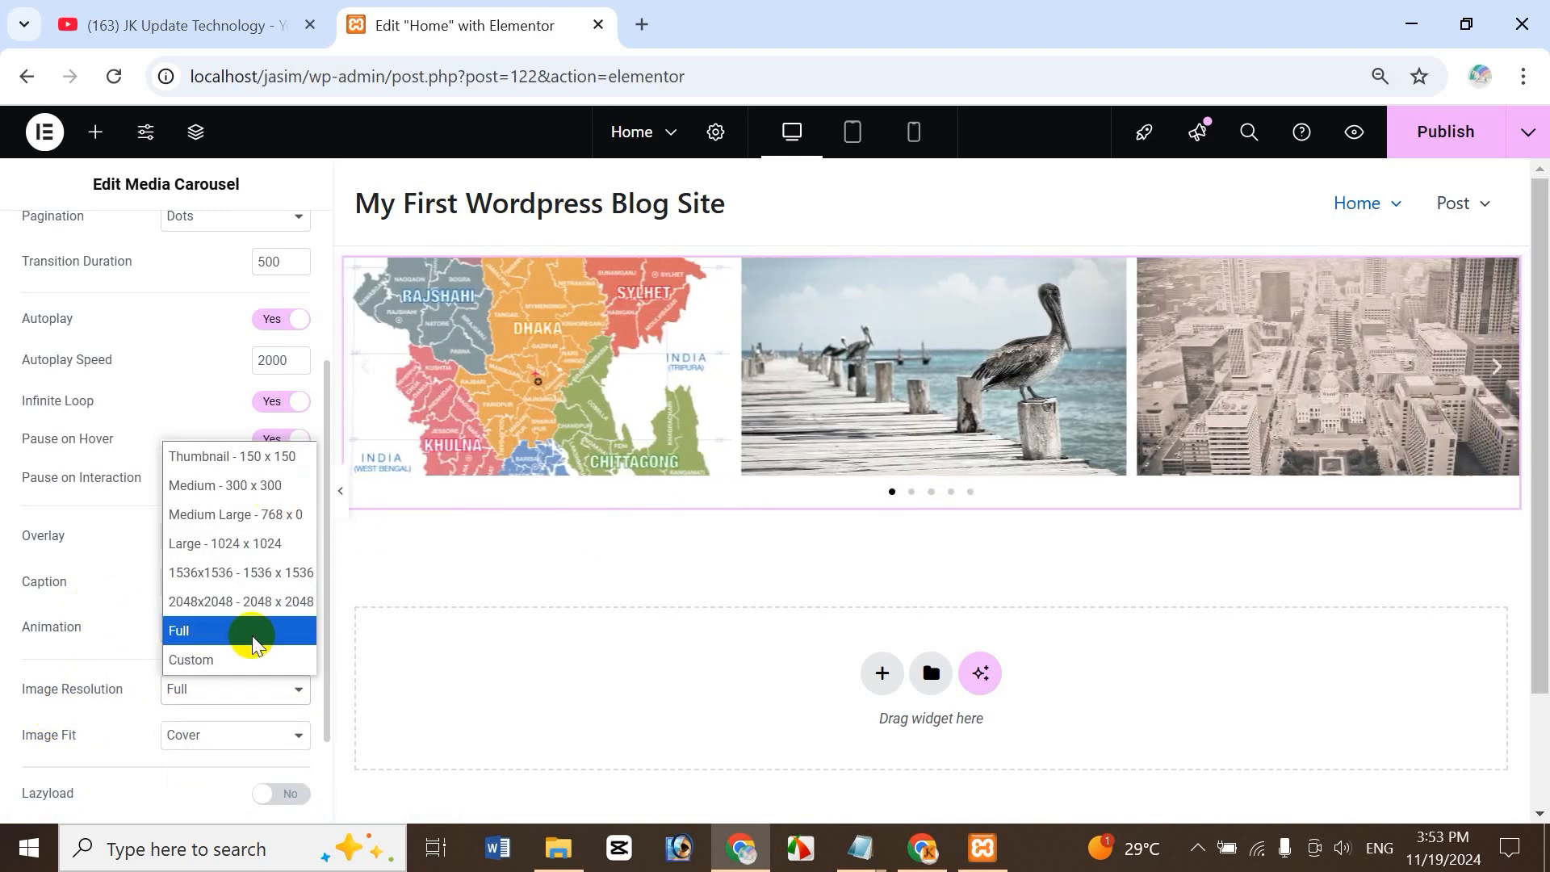
click(254, 644)
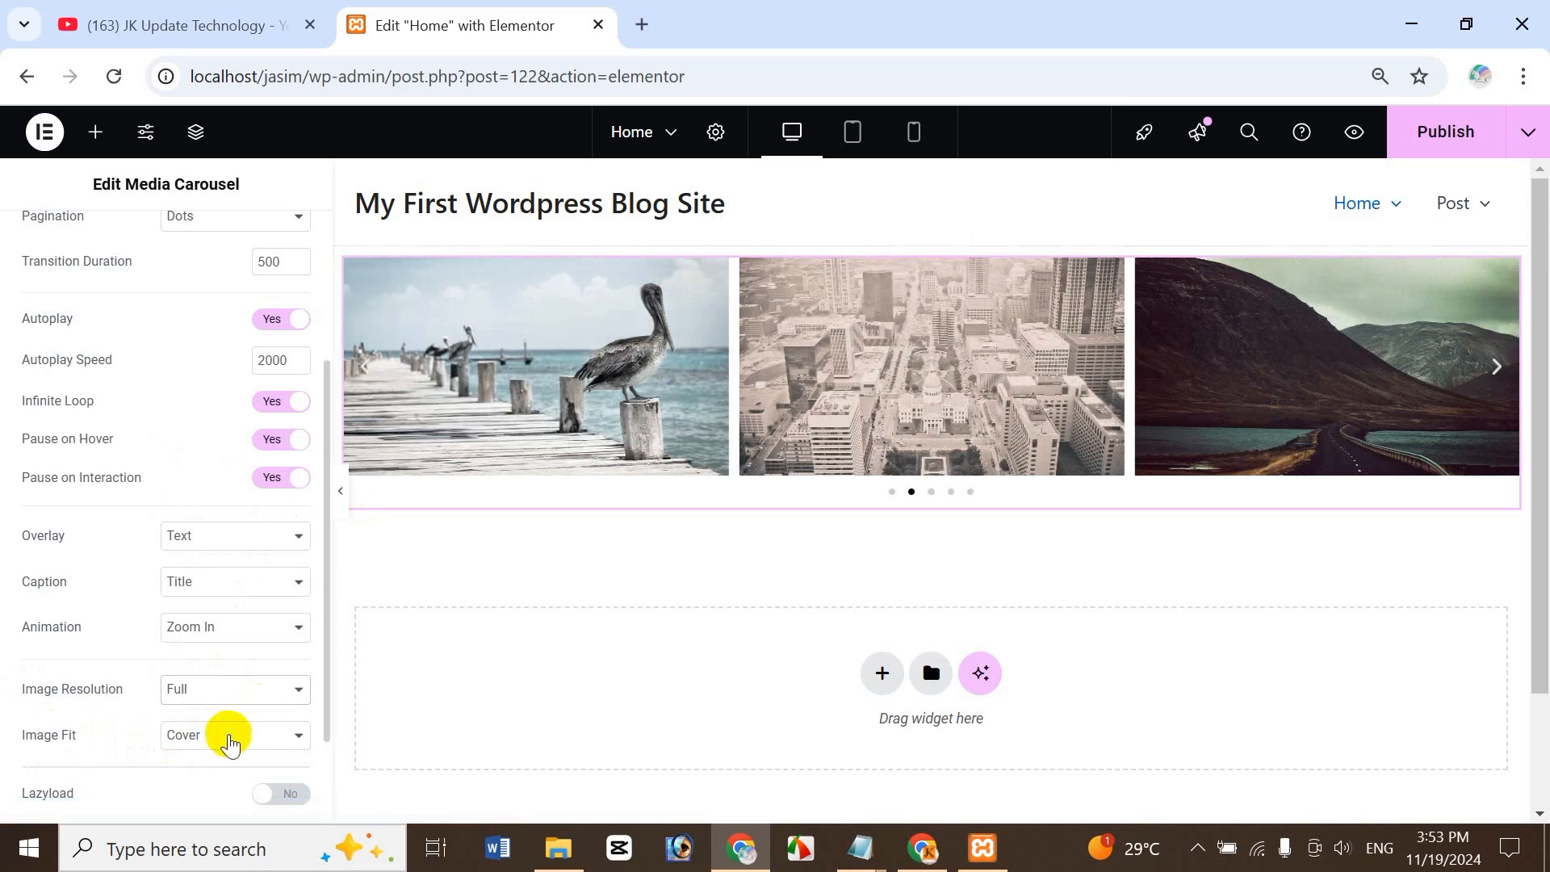
click(223, 733)
click(213, 678)
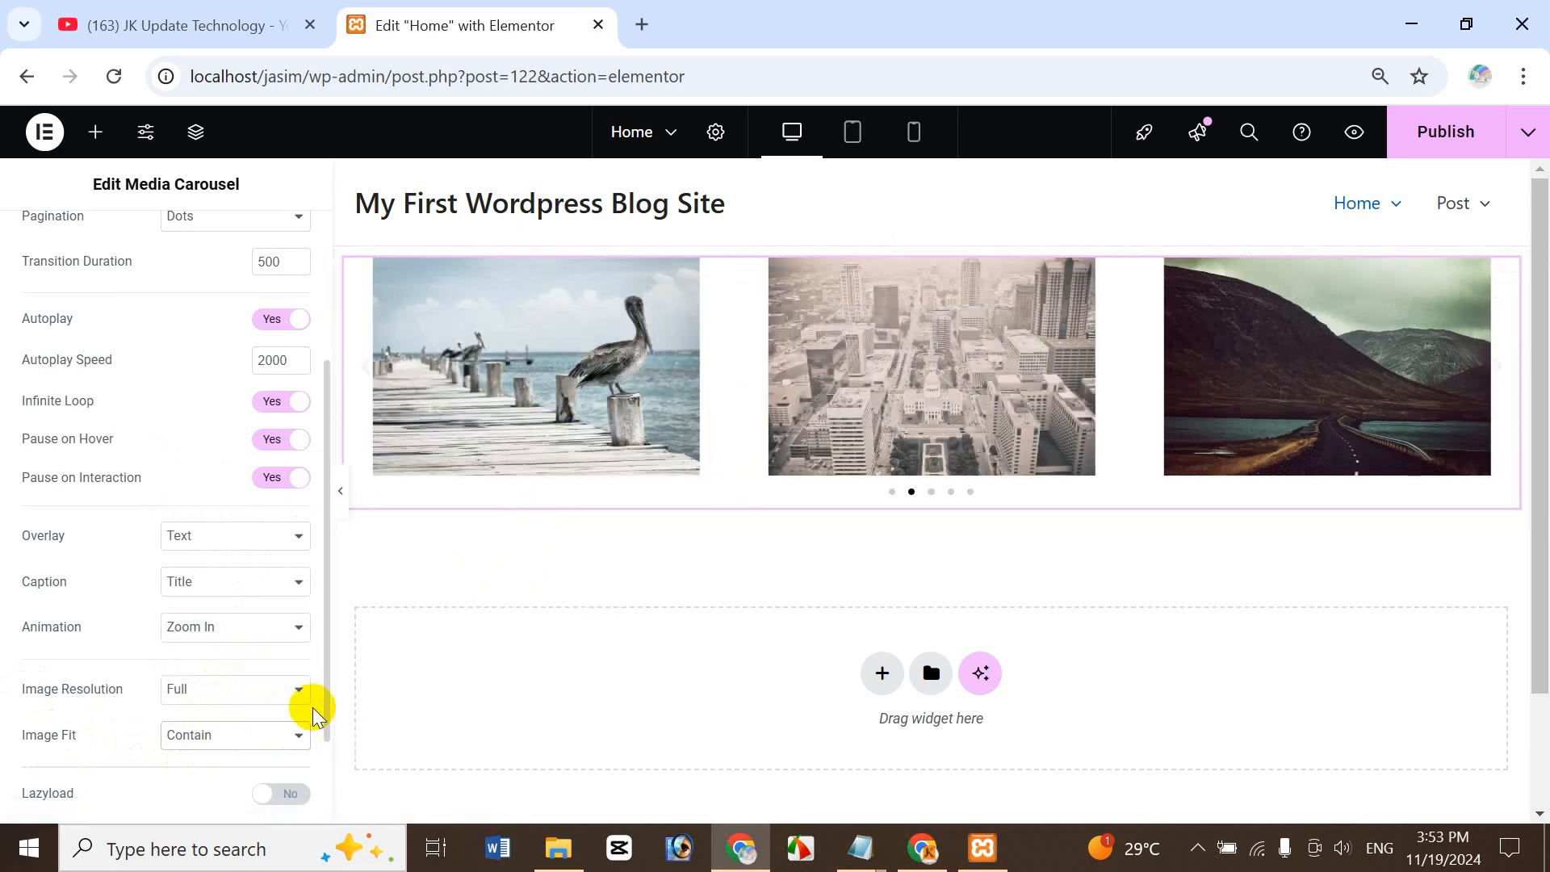
click(249, 736)
click(225, 647)
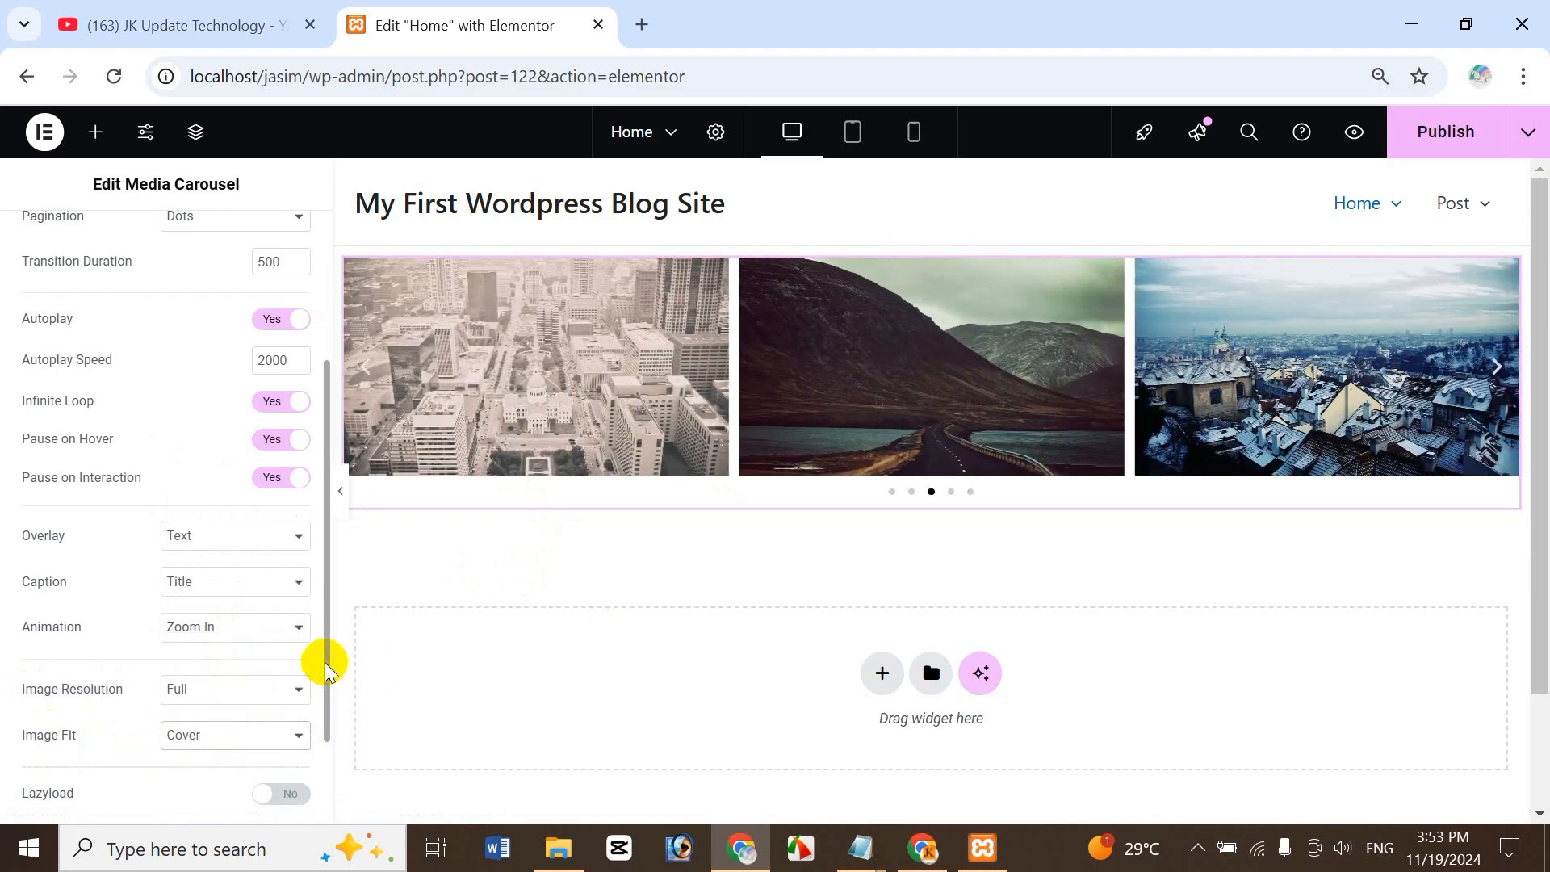
- Turn on Lazyload for the carousel images
scroll(327, 694, down, 1)
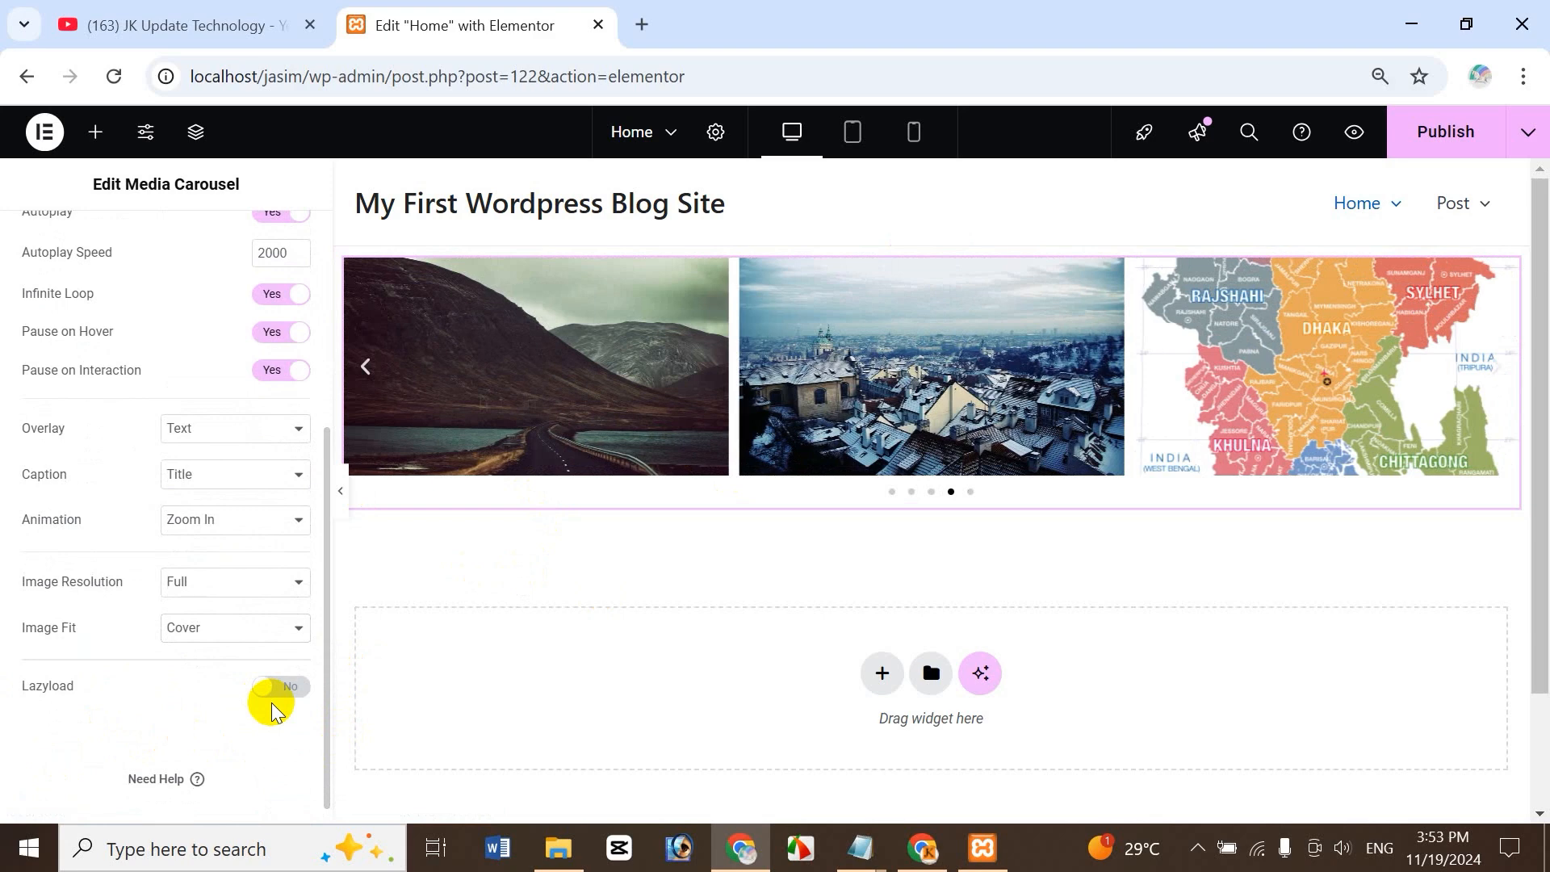
click(273, 693)
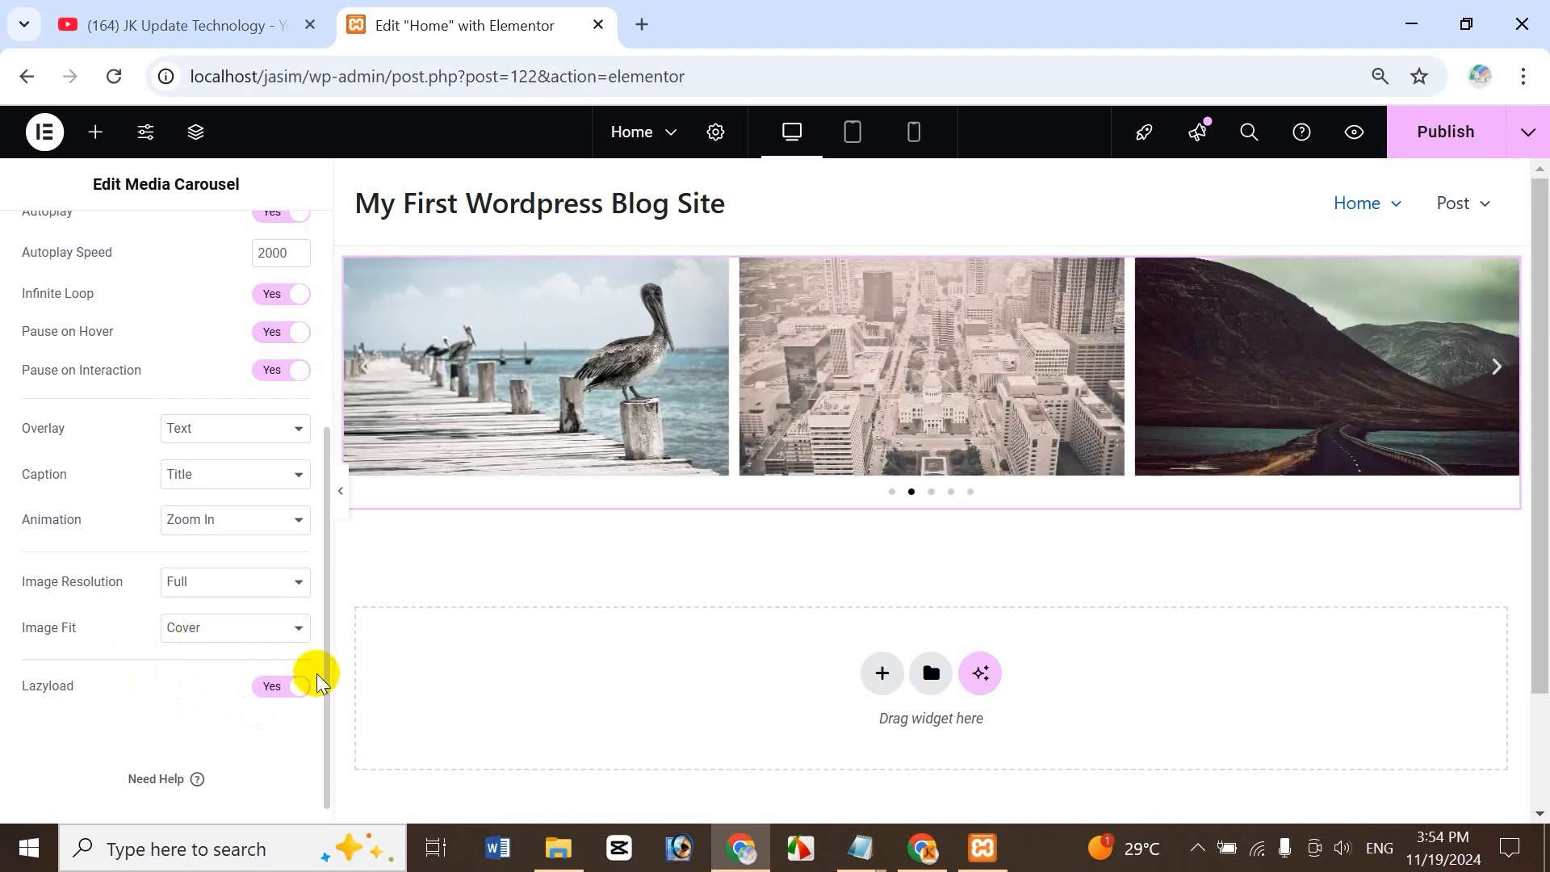
- Set the Space Between the carousel slides to 17 in the slide style options
drag(325, 588, 325, 612)
drag(331, 552, 336, 294)
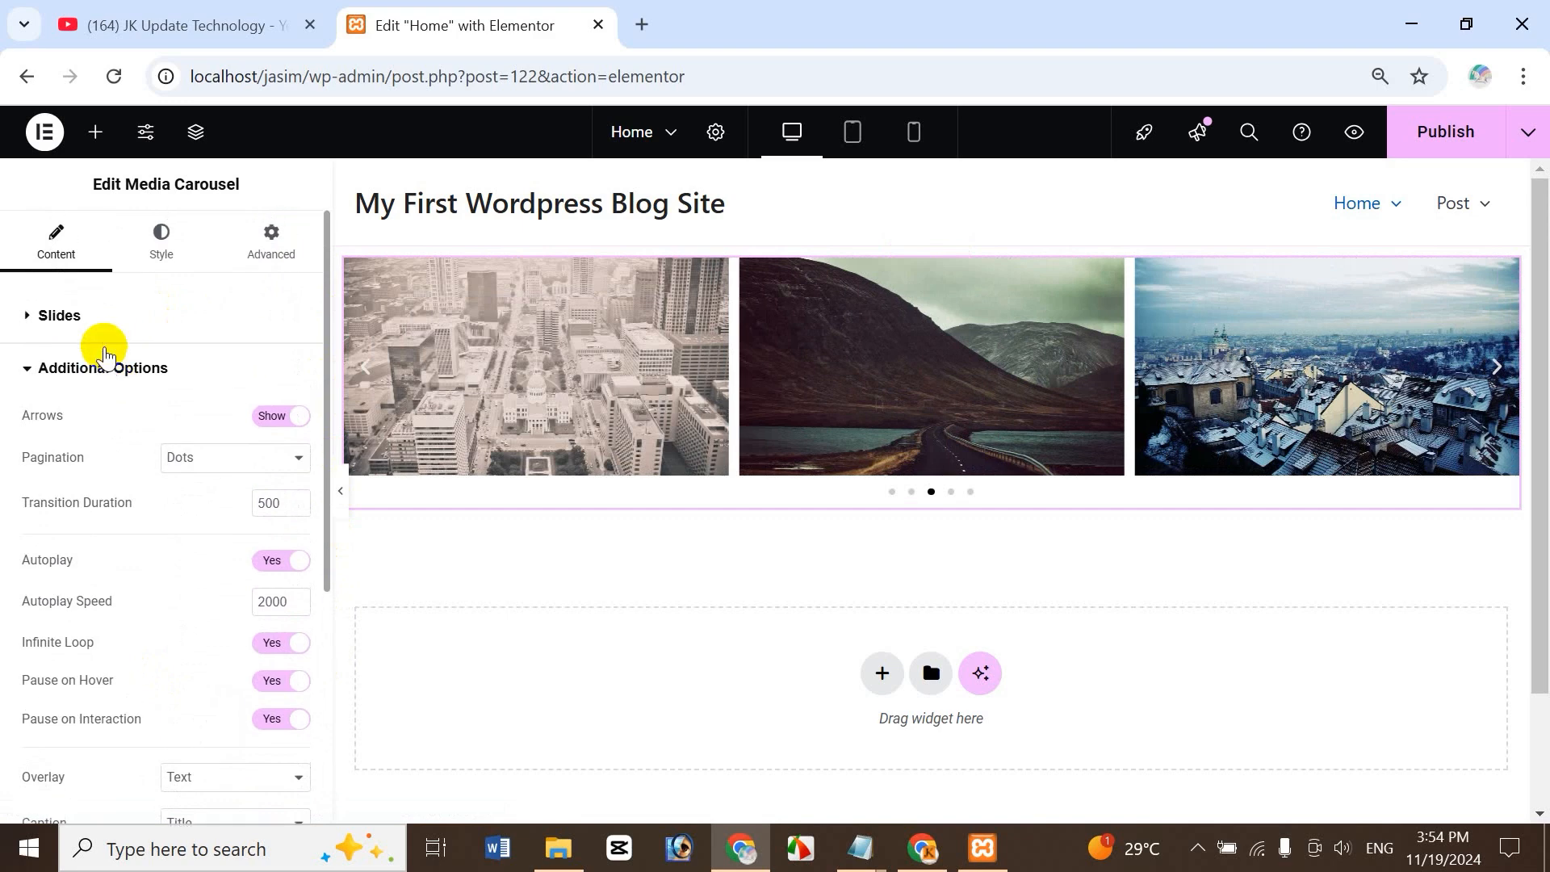
scroll(50, 395, down, 1)
scroll(103, 329, up, 1)
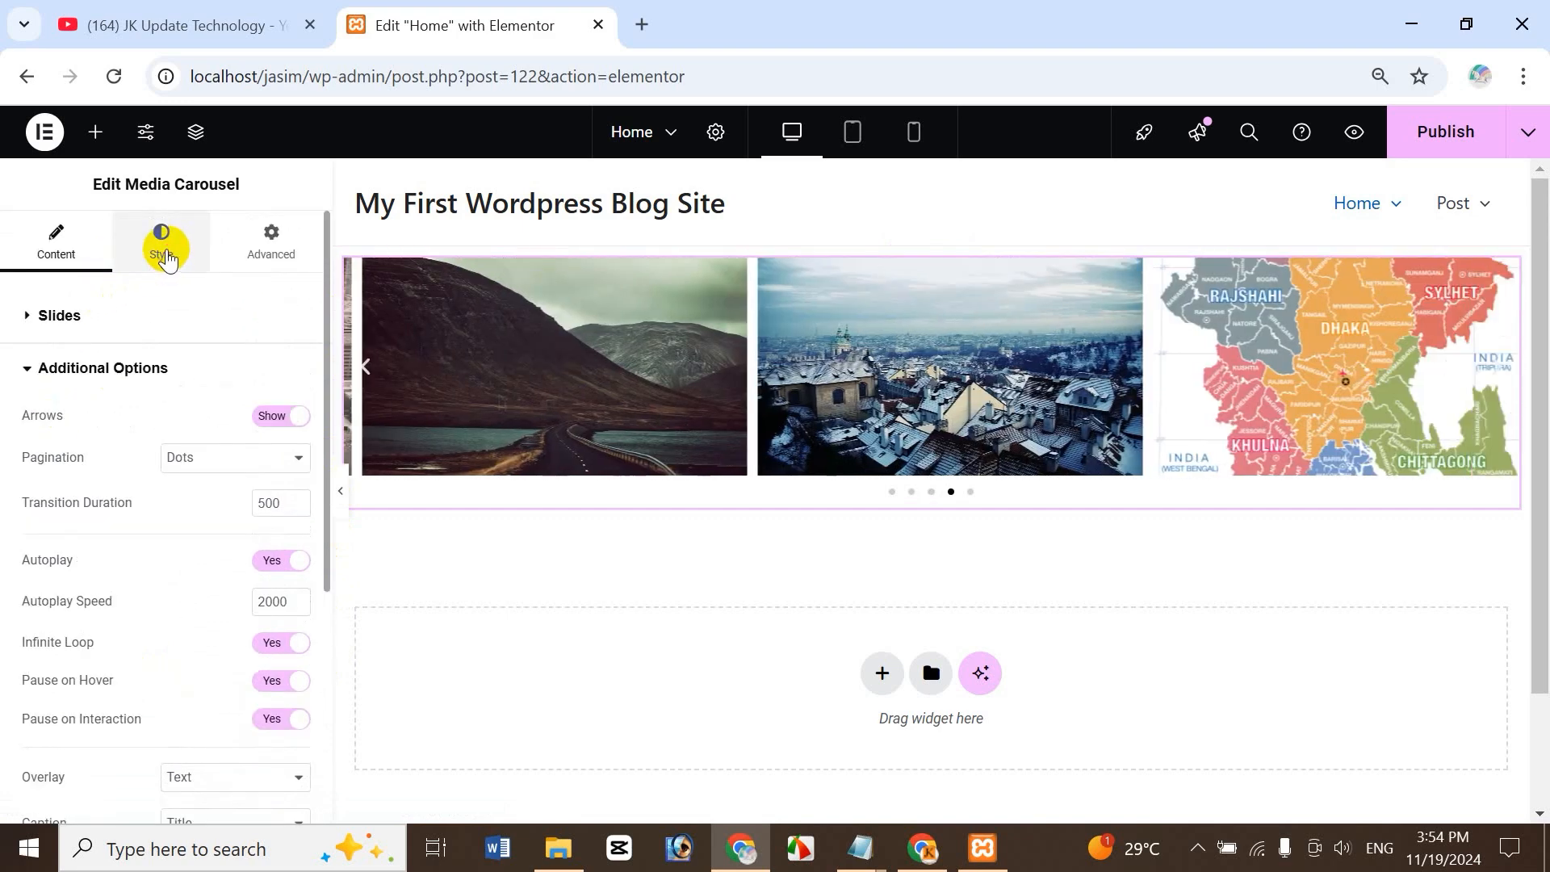
click(156, 246)
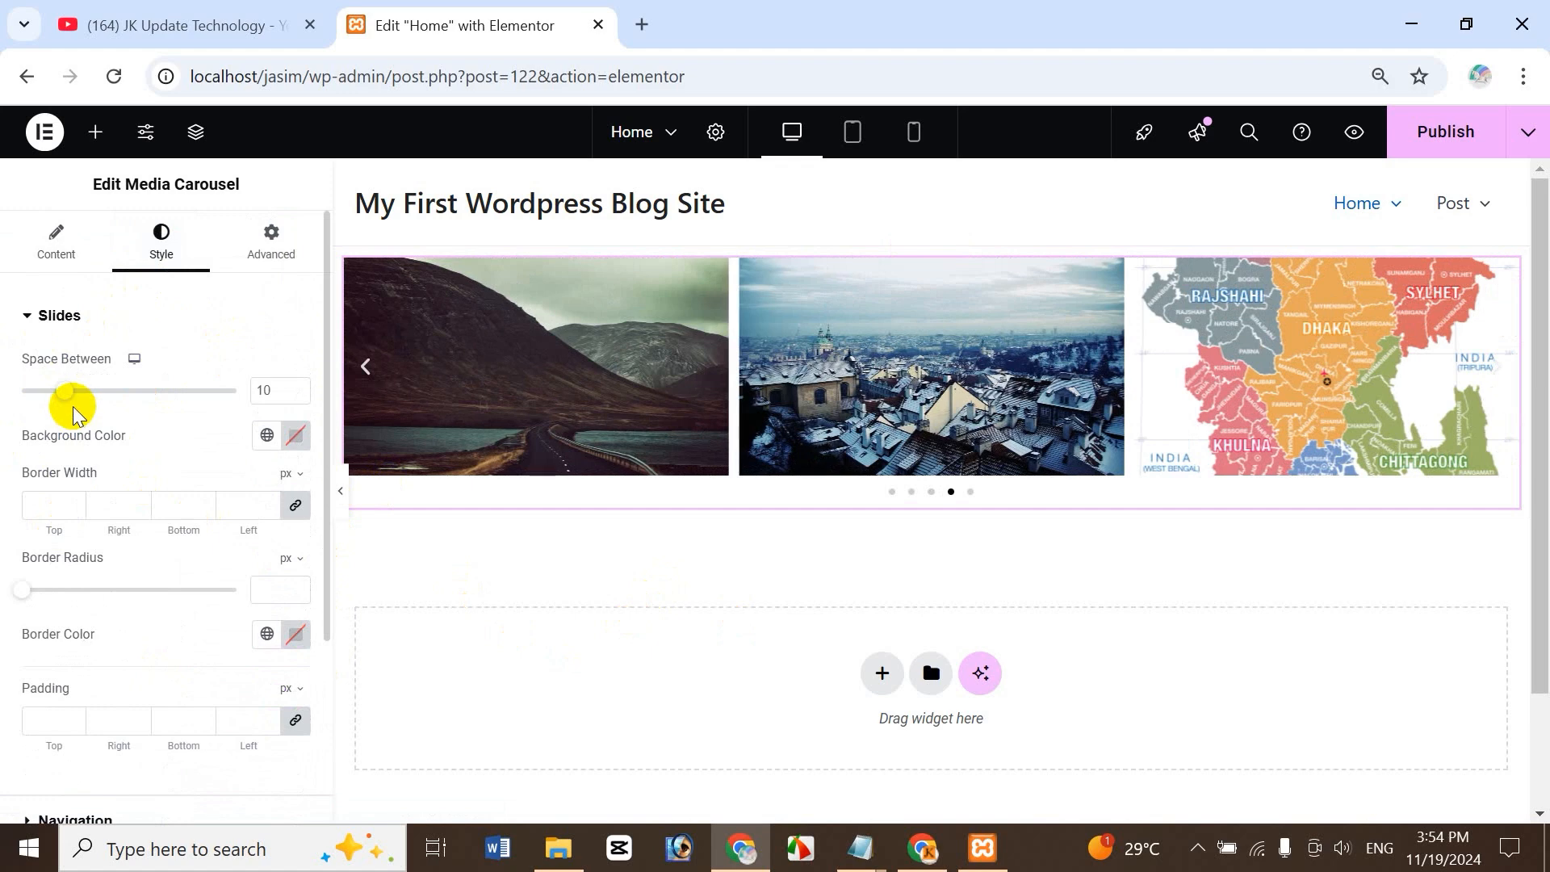
drag(69, 404, 100, 415)
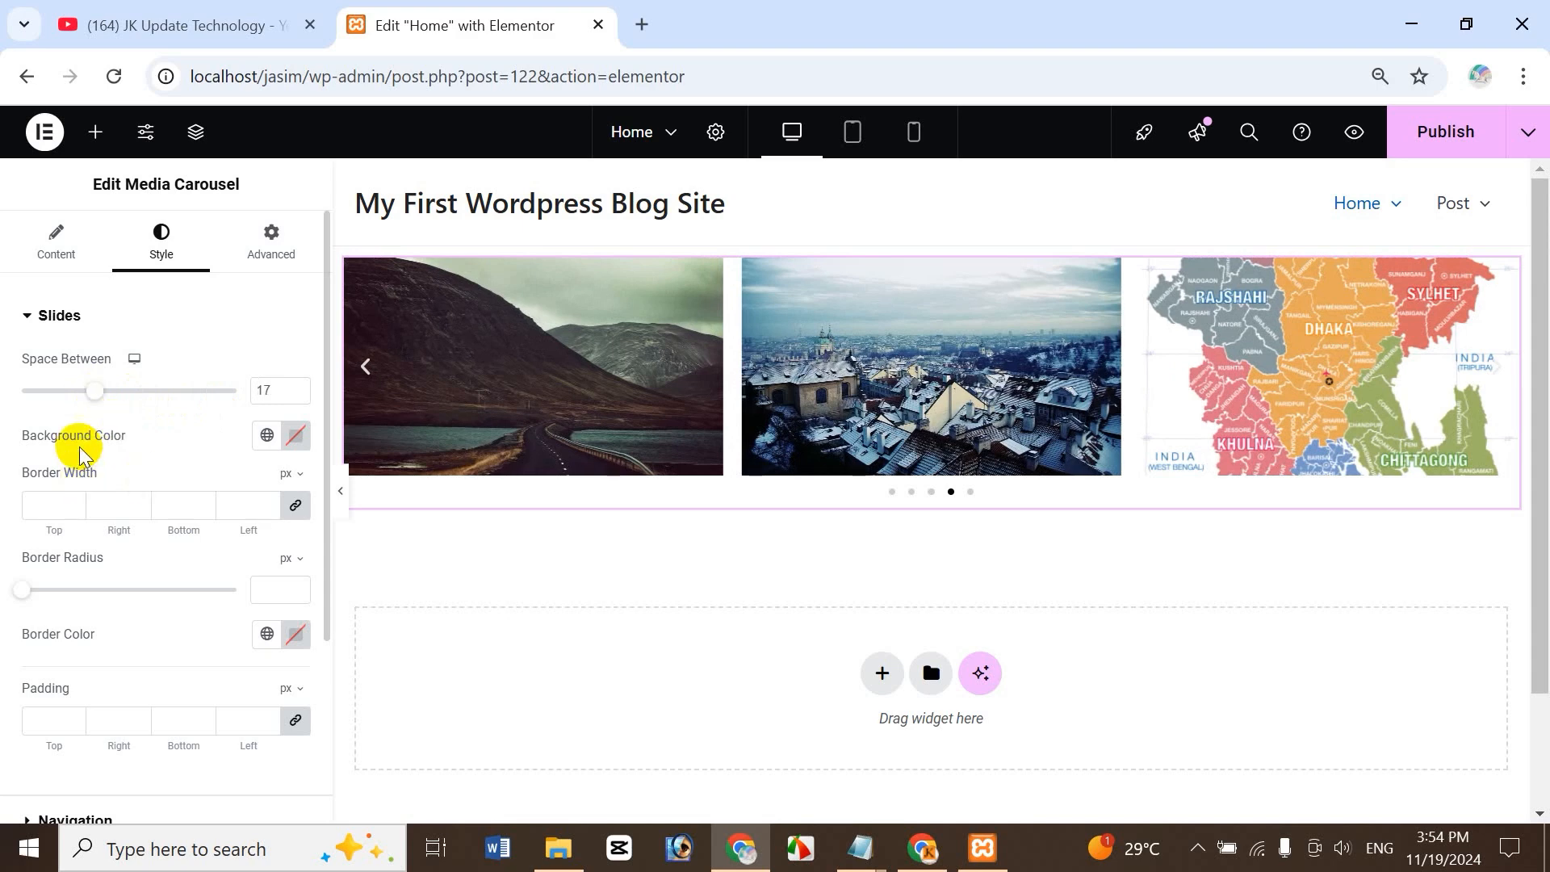
- Set the slides' background color to the custom brownish red #844343
click(266, 435)
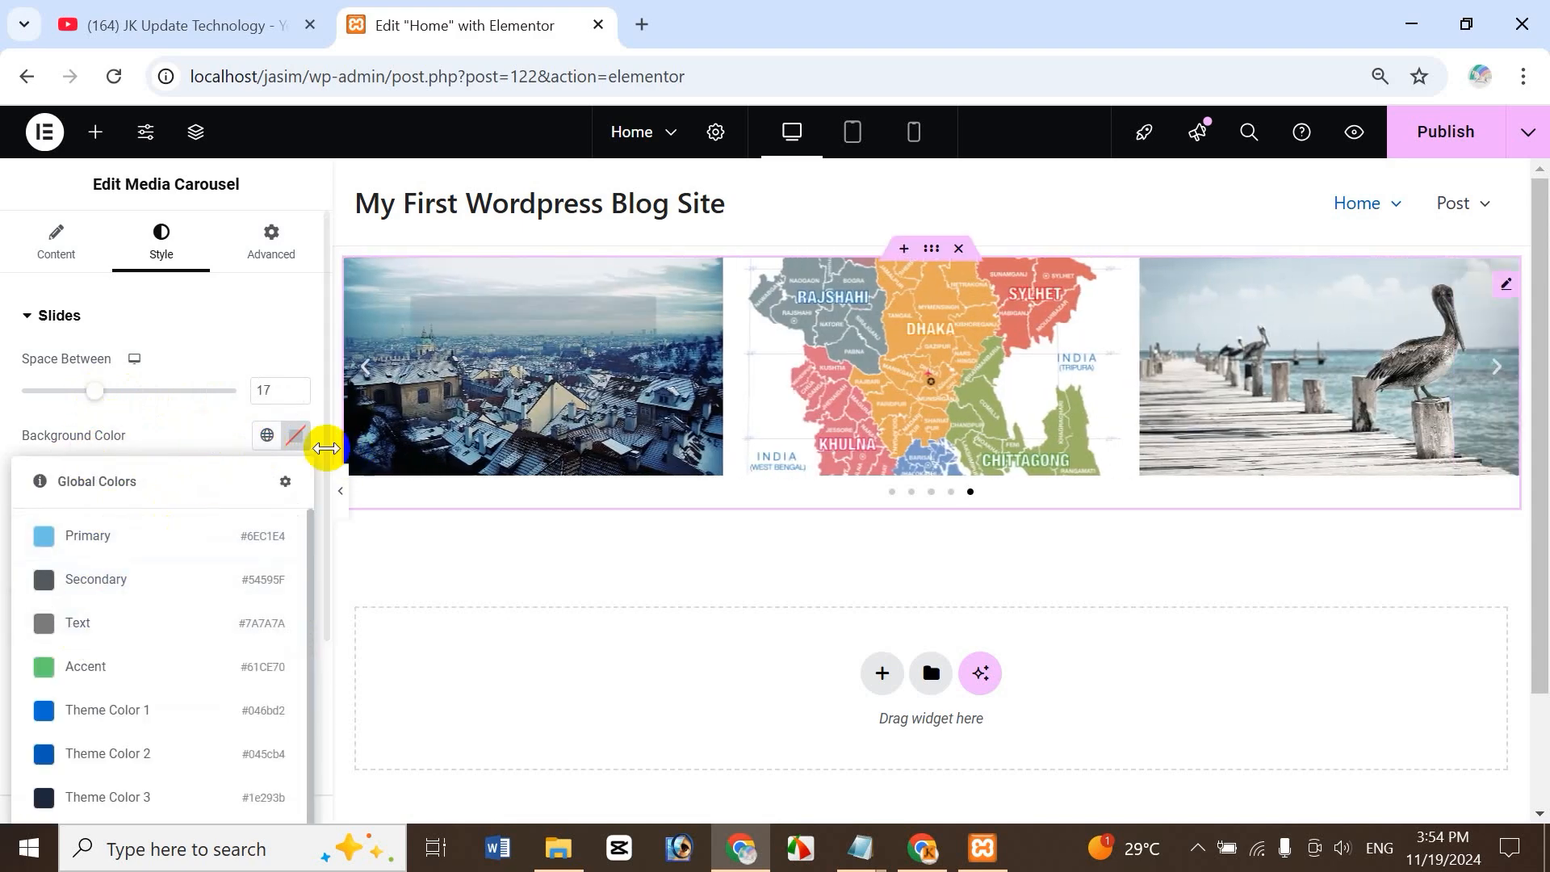
click(295, 438)
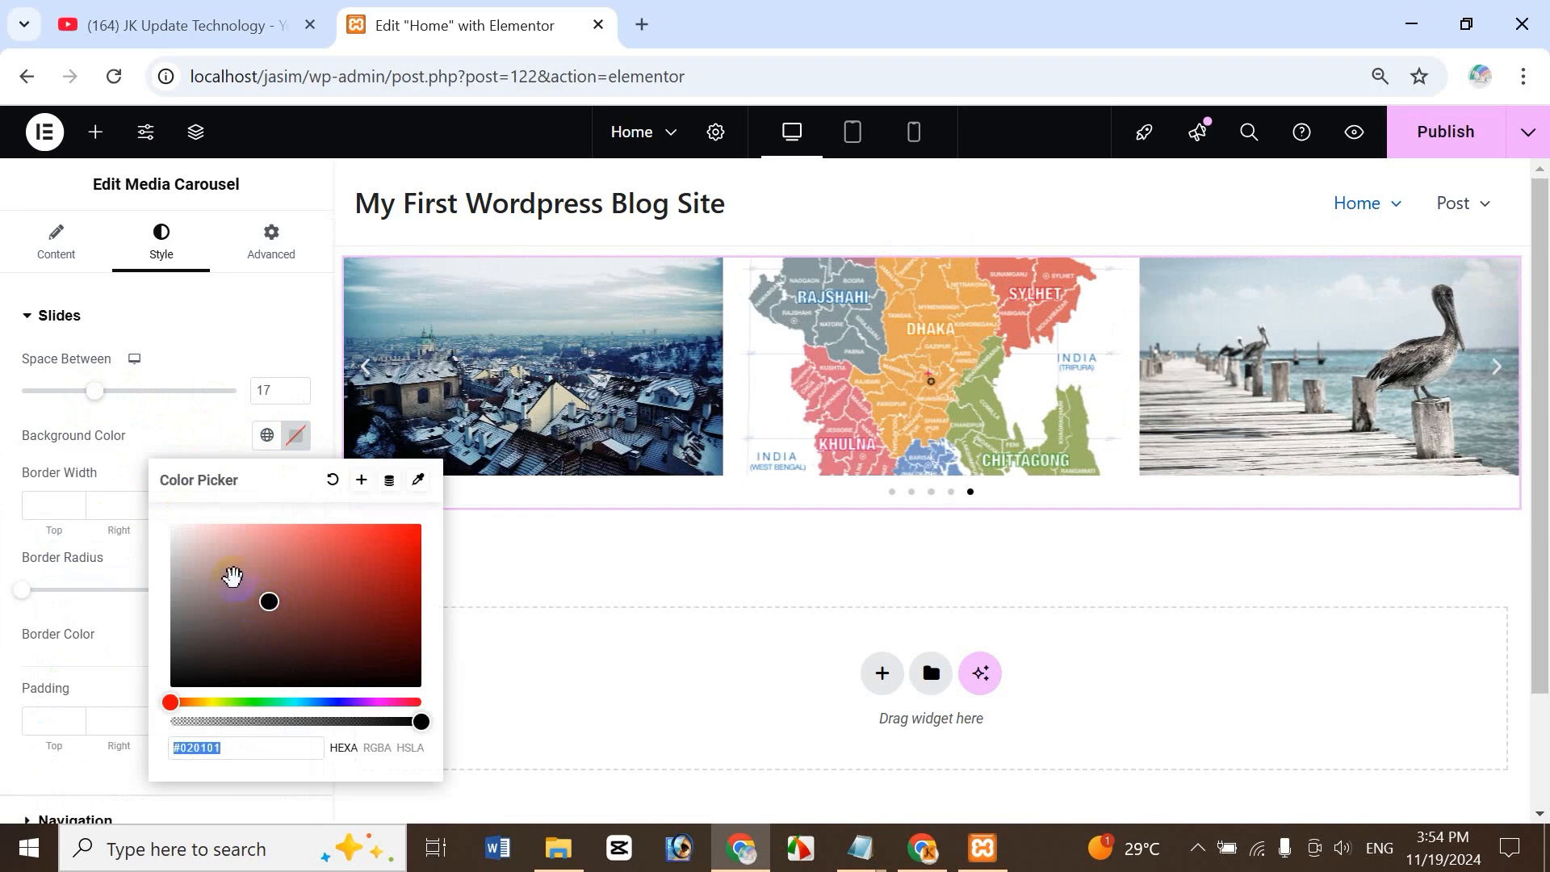
click(297, 619)
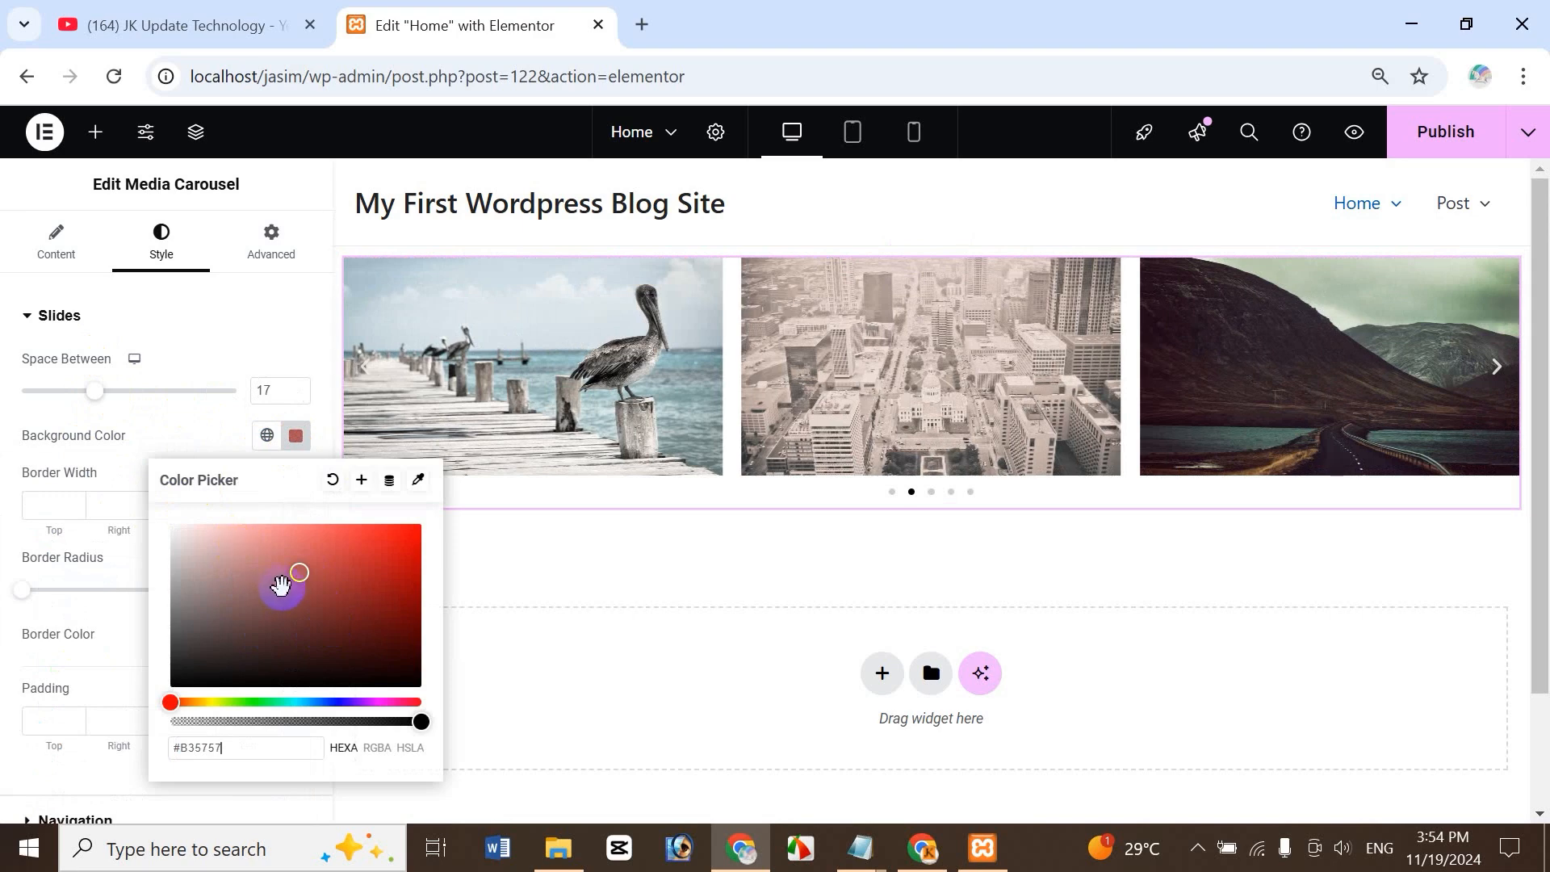
click(294, 604)
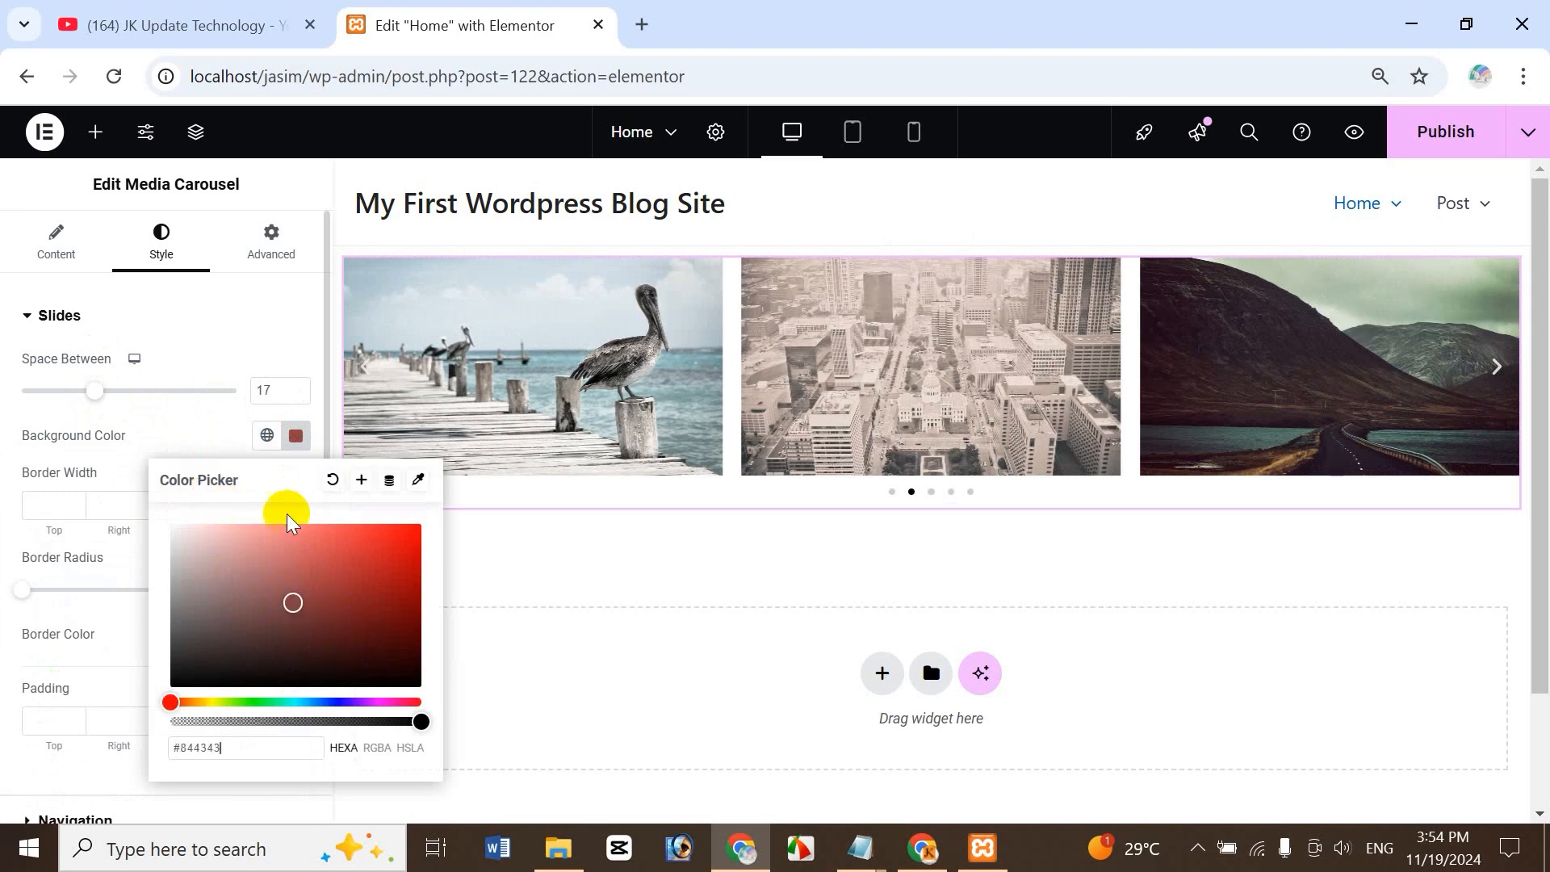
click(231, 747)
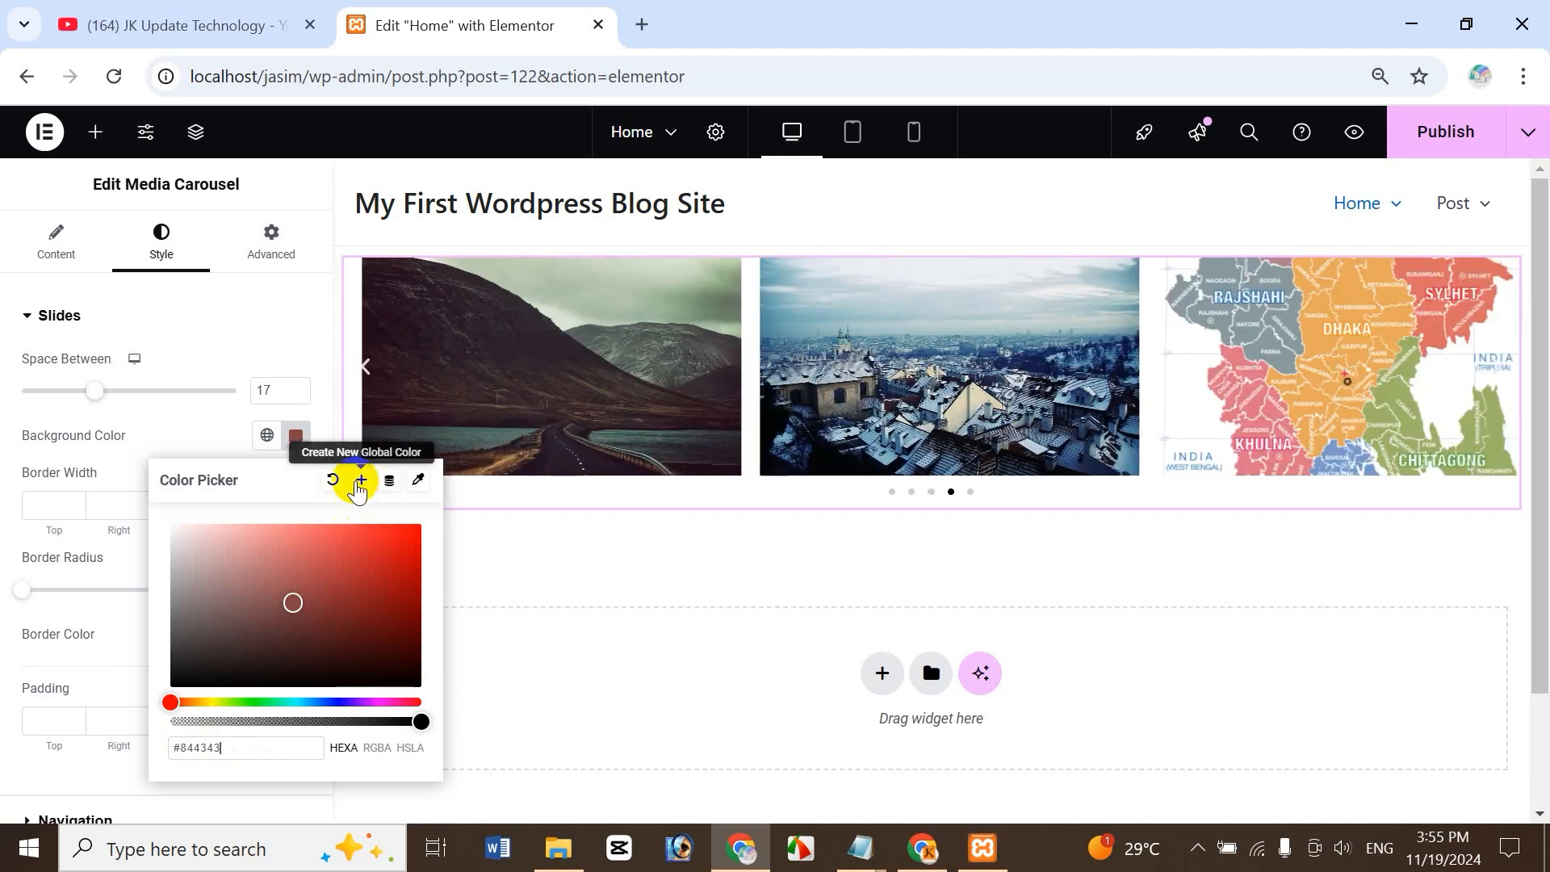
click(361, 480)
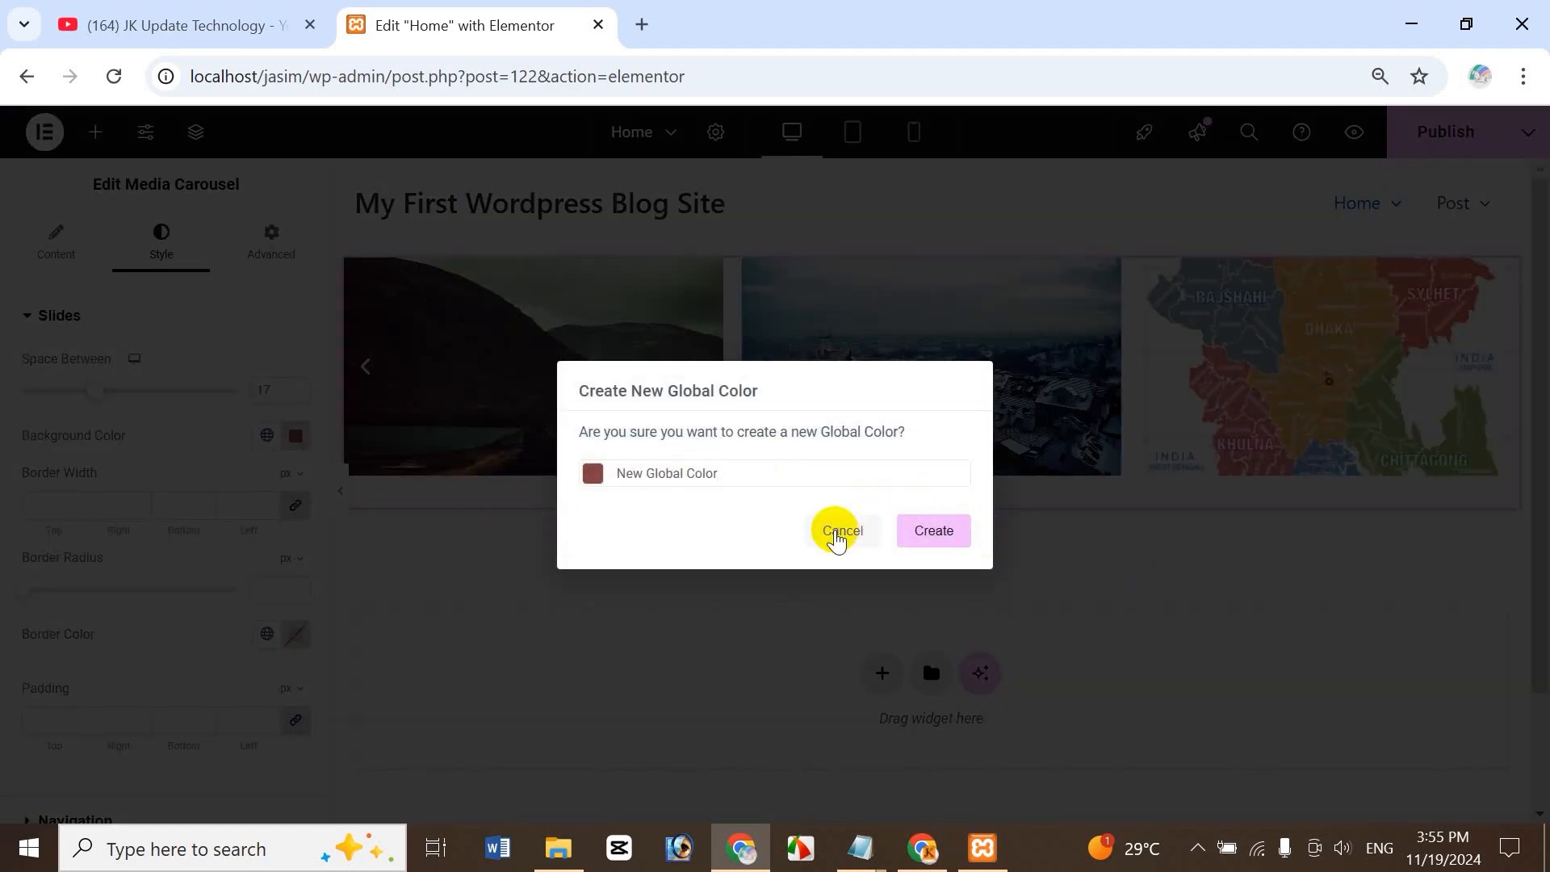
click(835, 532)
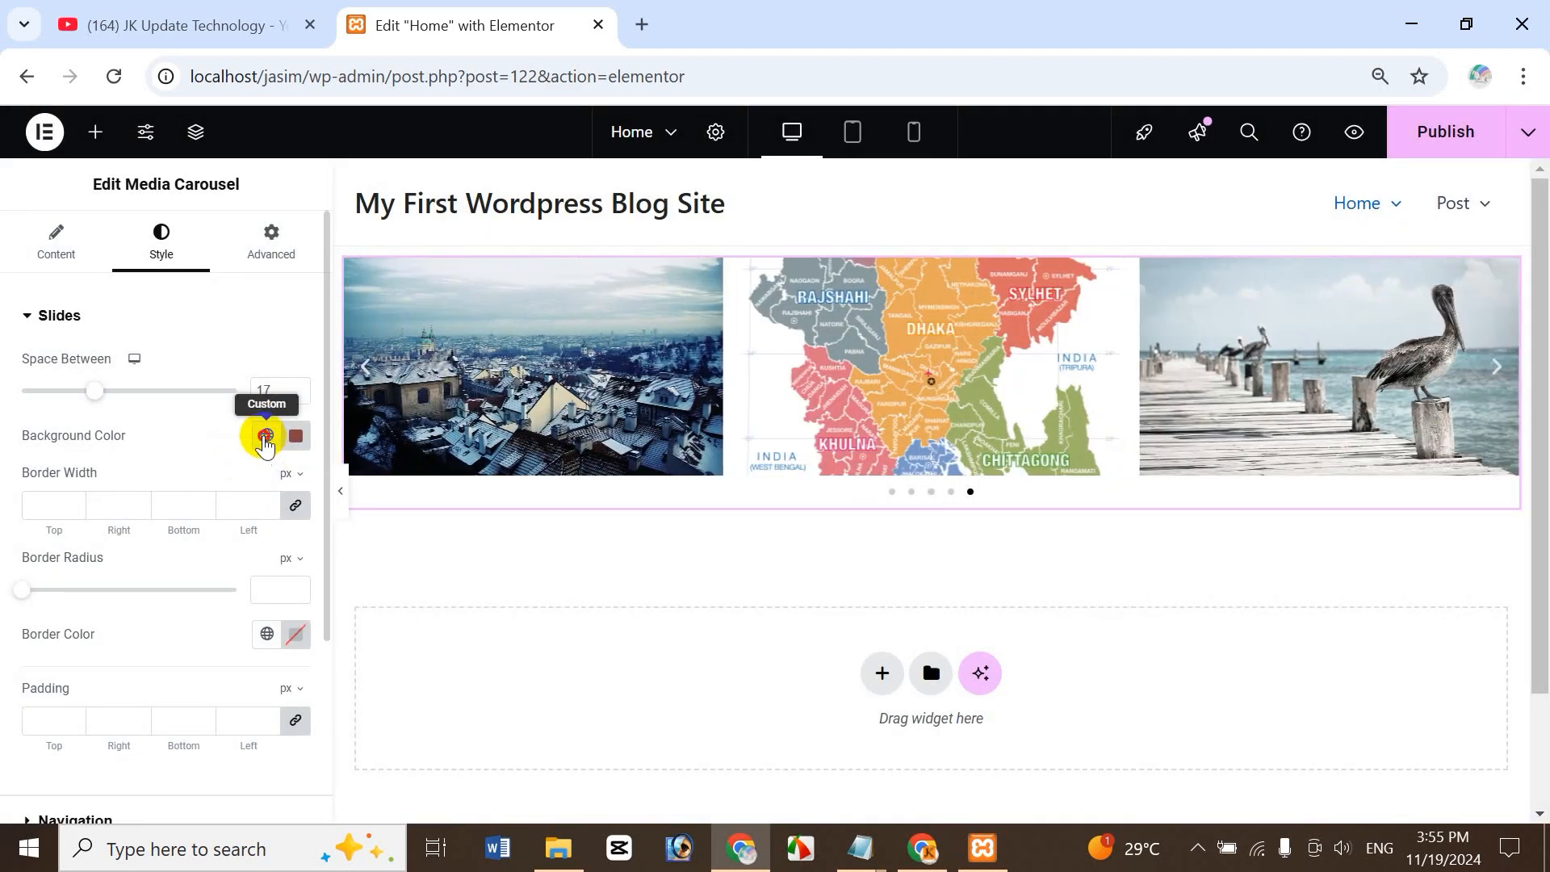
click(266, 438)
click(200, 425)
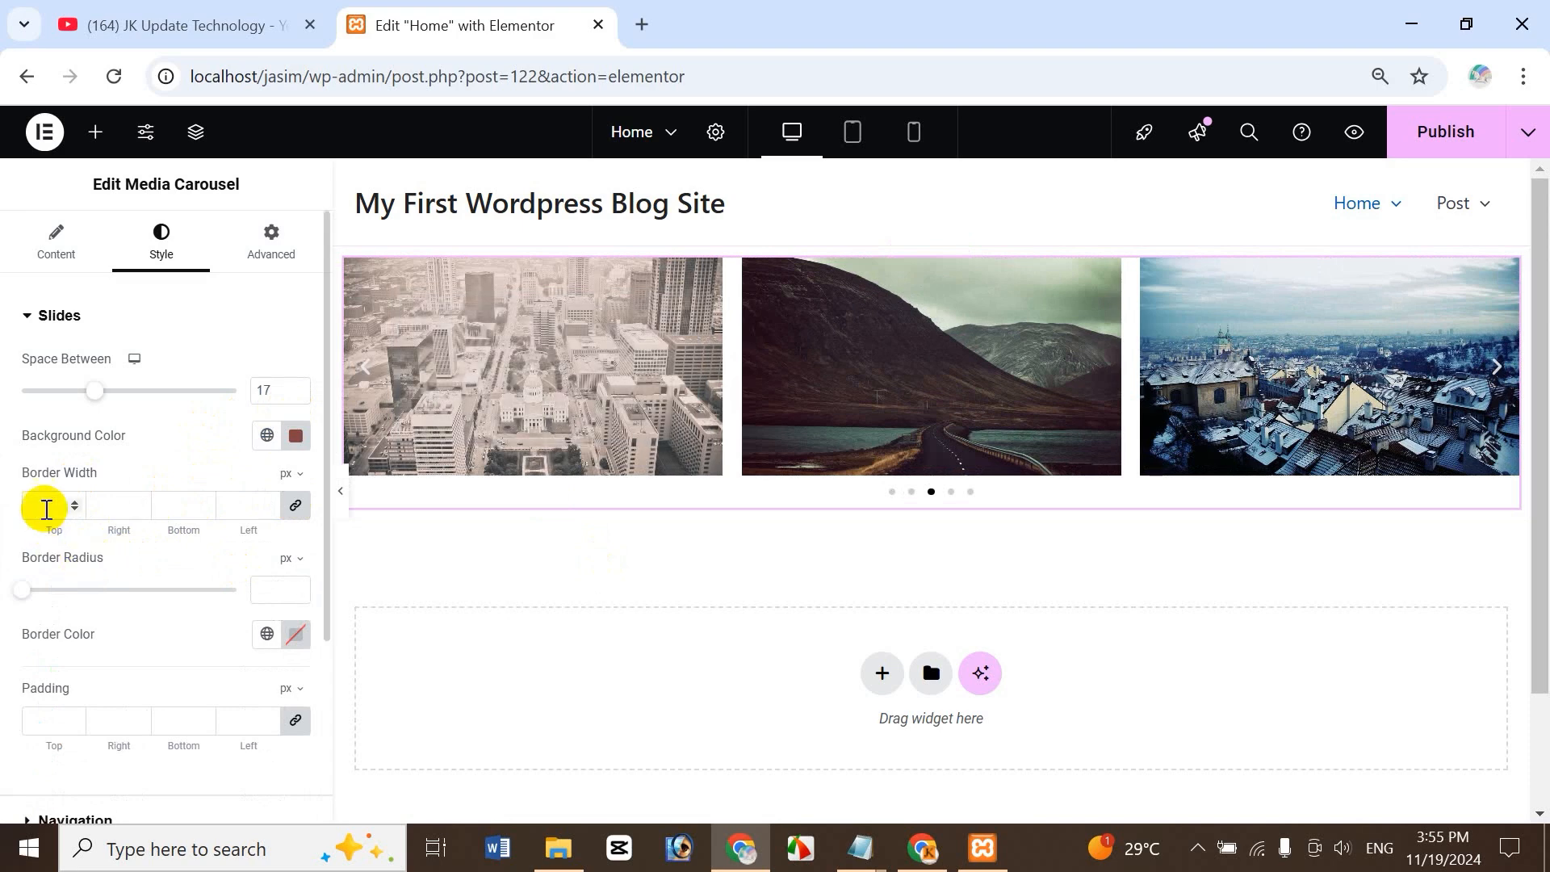
- Give the slides a 10 px border on all sides with a border radius of 12 px
click(44, 502)
text(10)
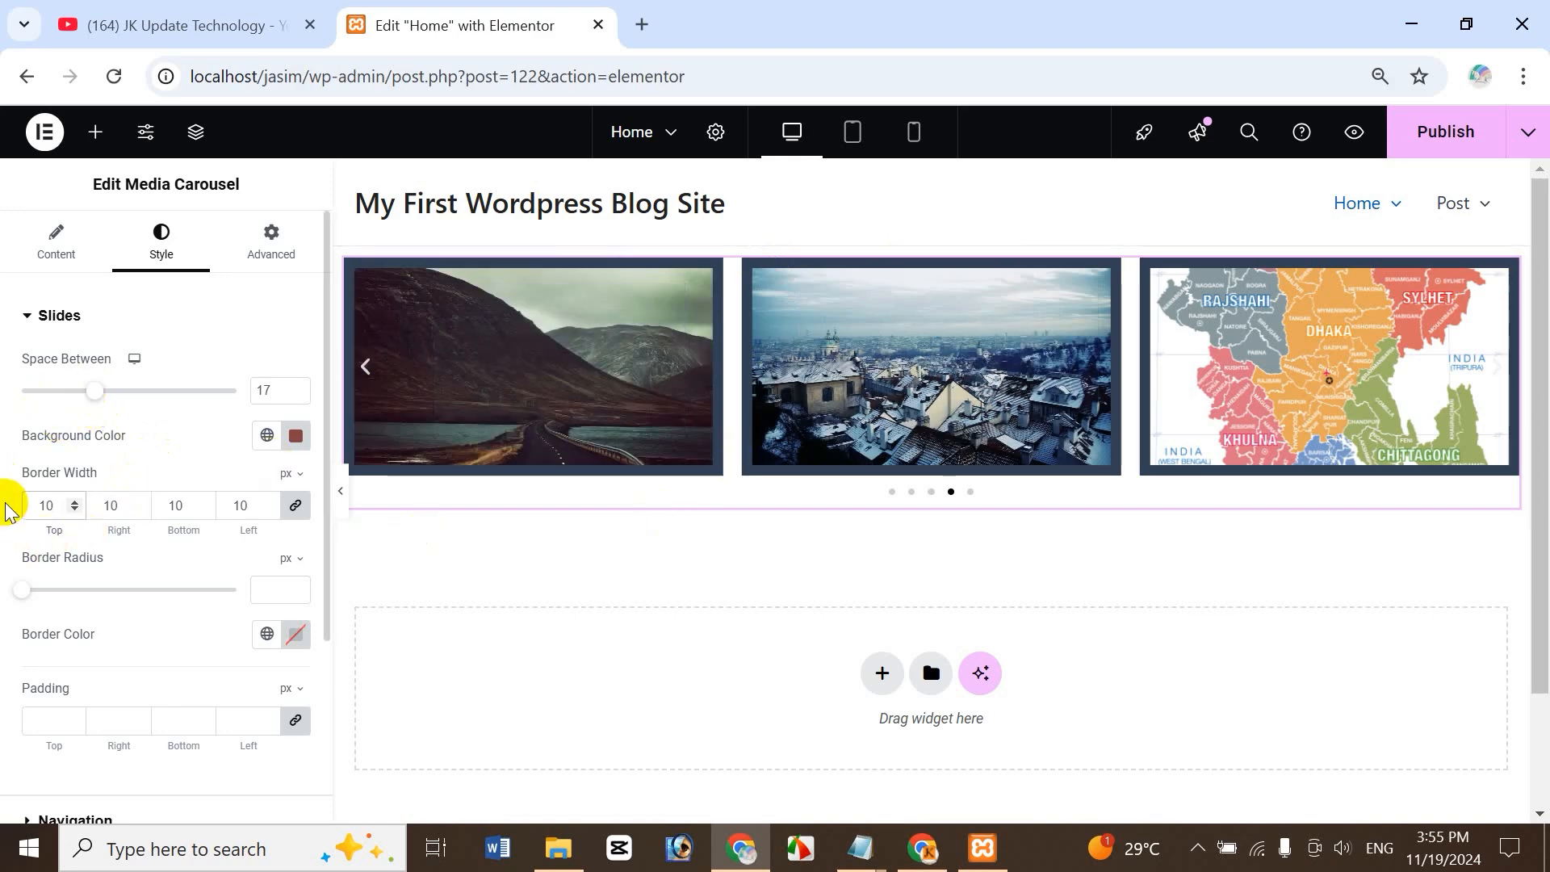
click(496, 379)
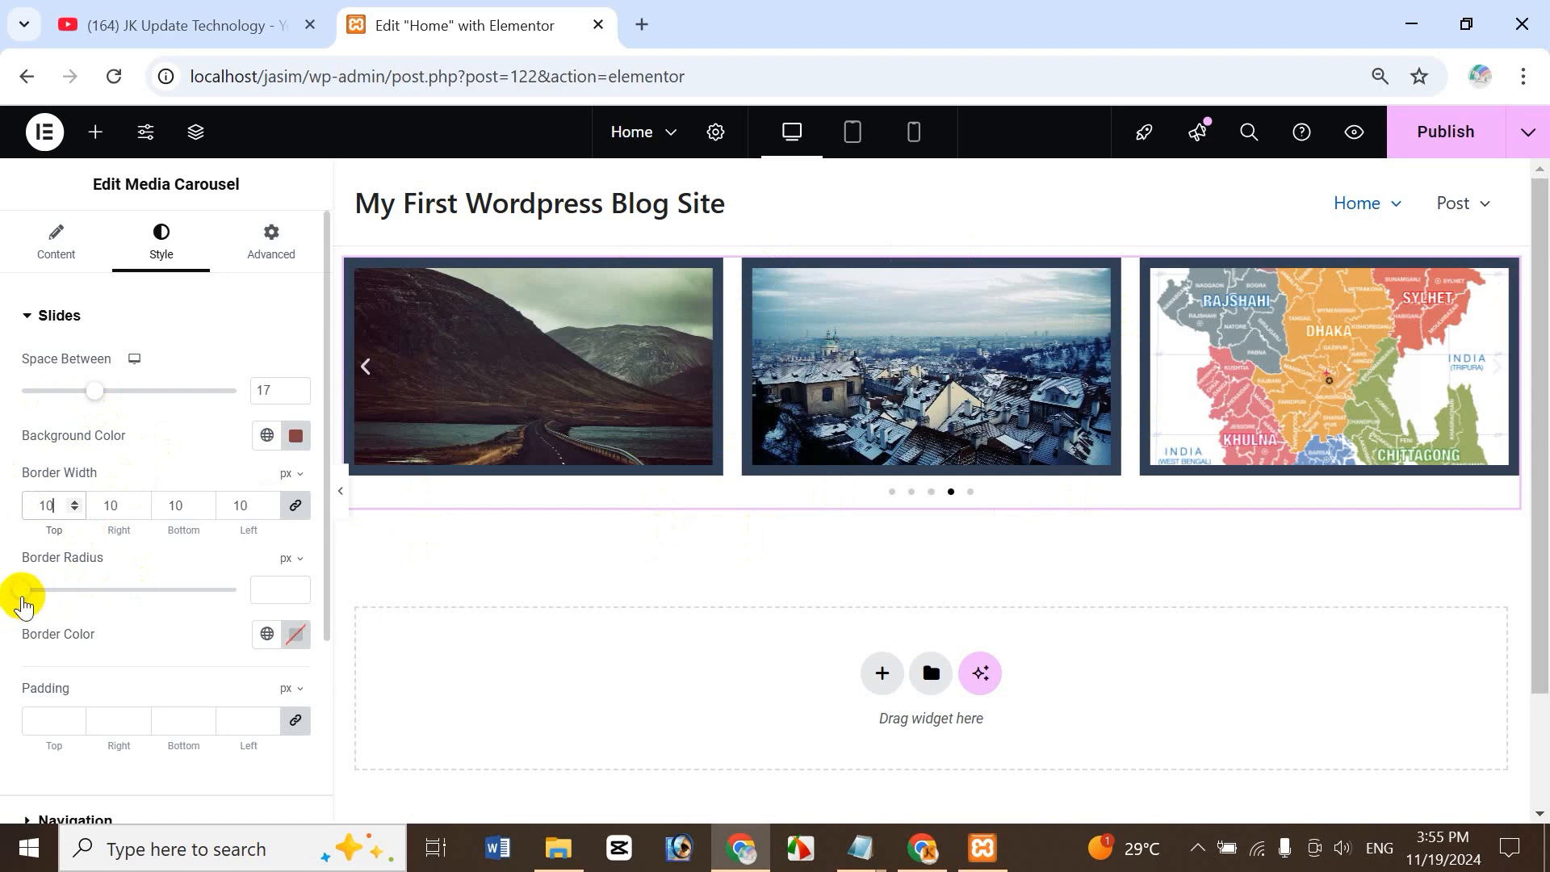
mouse_move(22, 590)
mouse_down()
mouse_move(152, 589)
mouse_move(28, 615)
mouse_up()
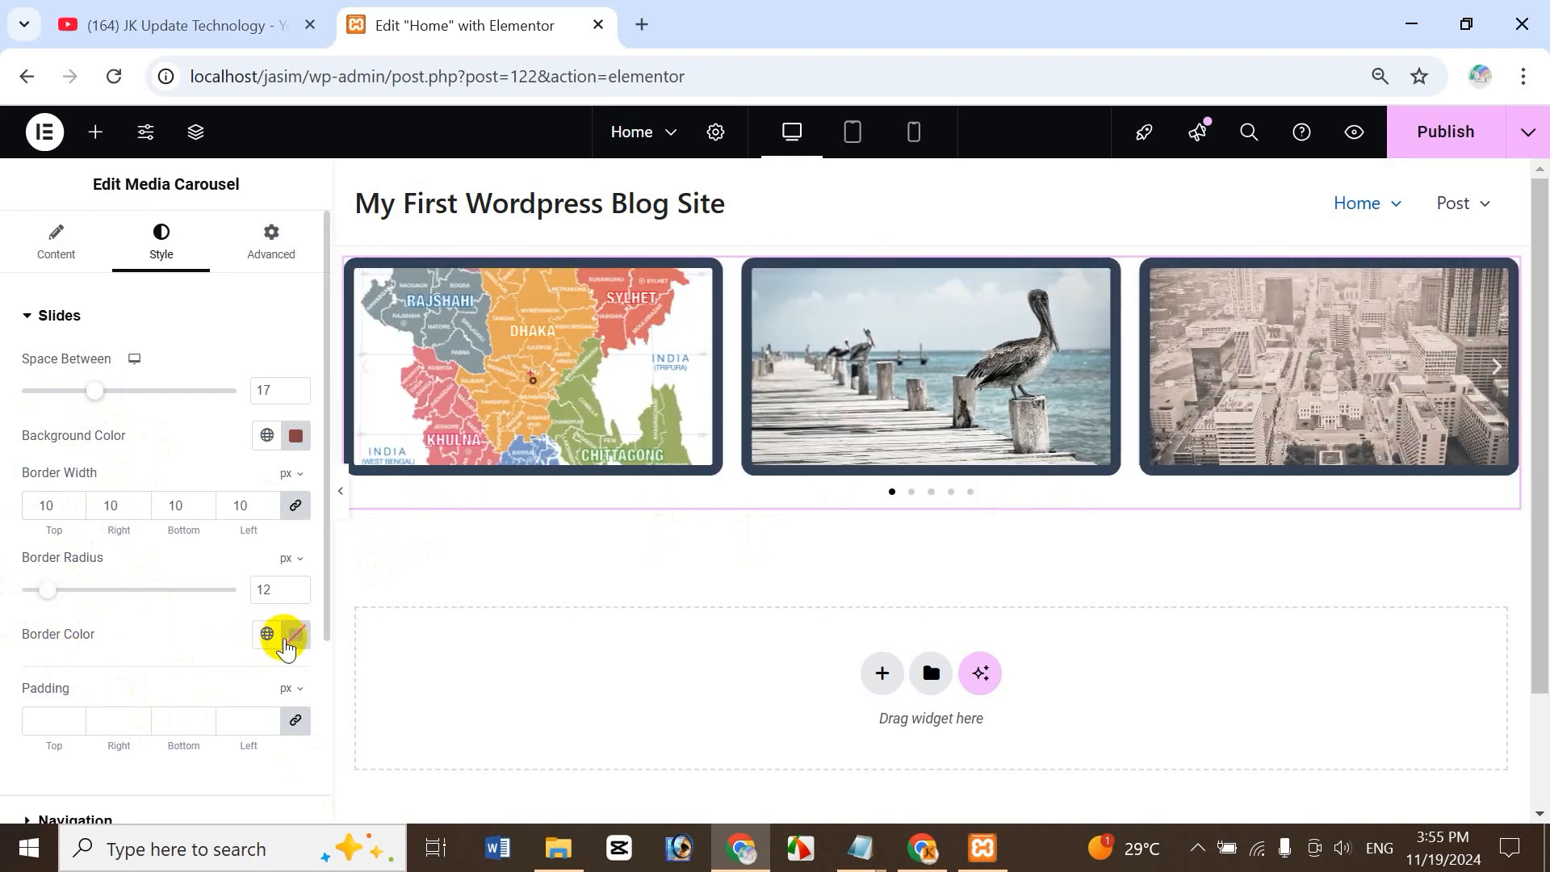
- Set the slides' border color to a custom purple, about #5C29BD
click(292, 639)
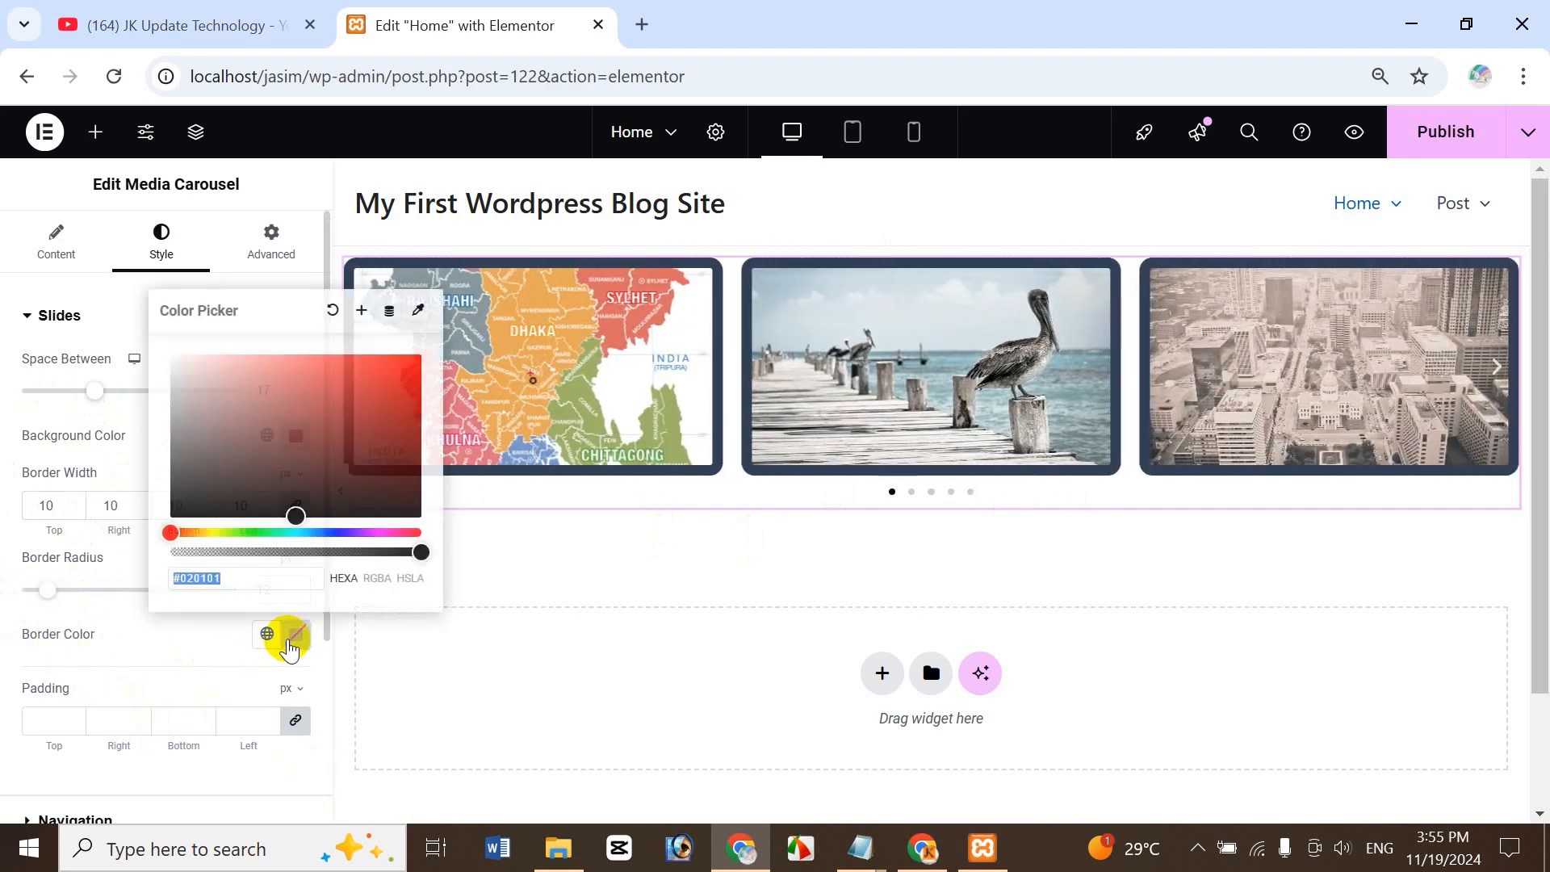
click(338, 532)
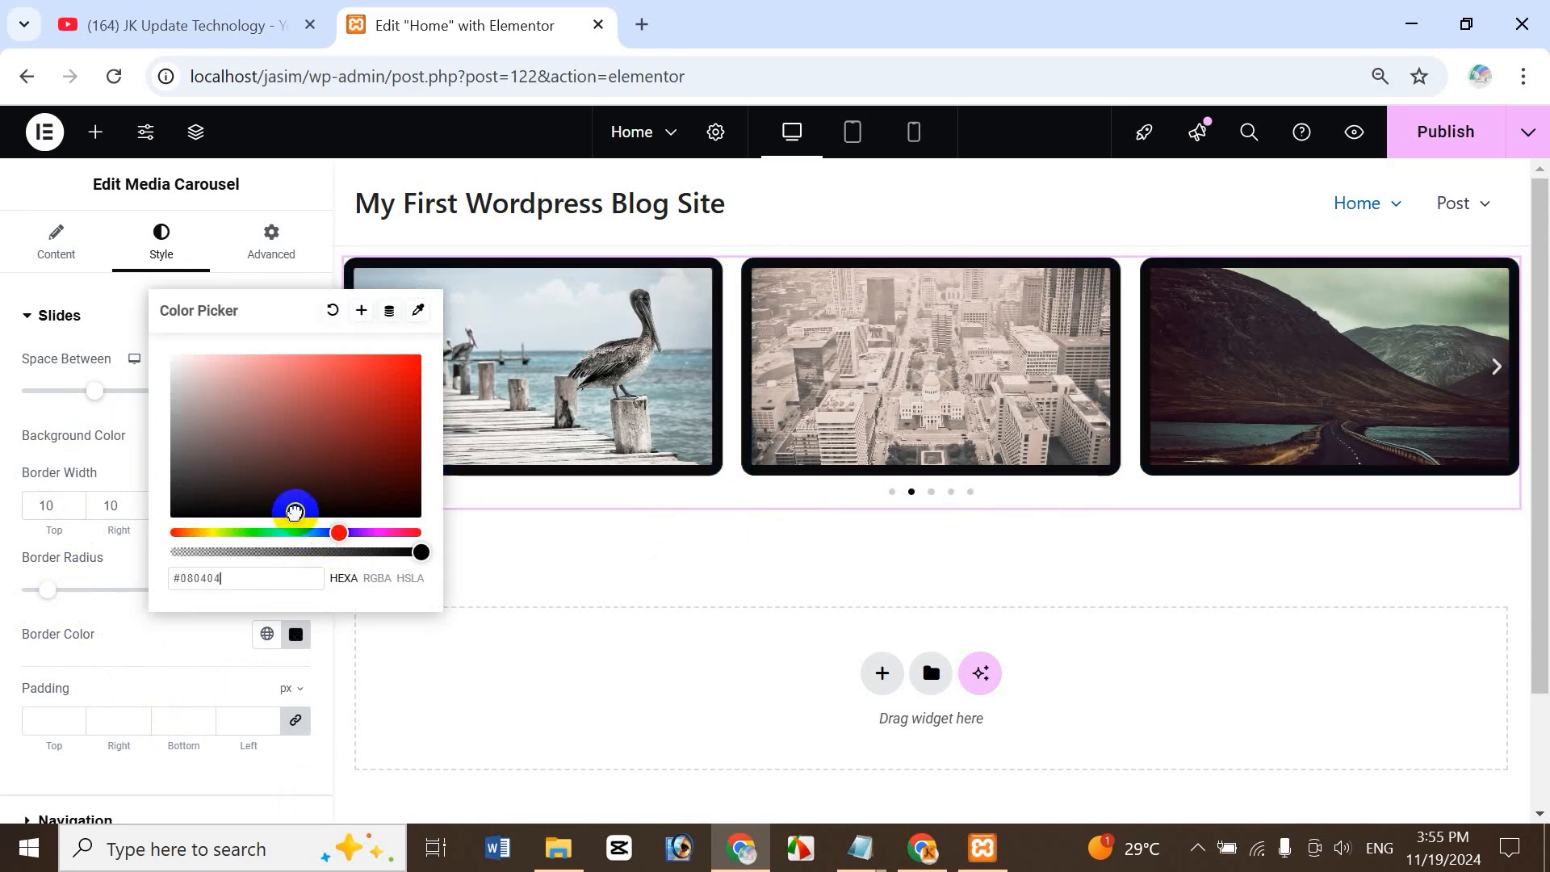
drag(337, 532, 352, 532)
drag(369, 426, 367, 391)
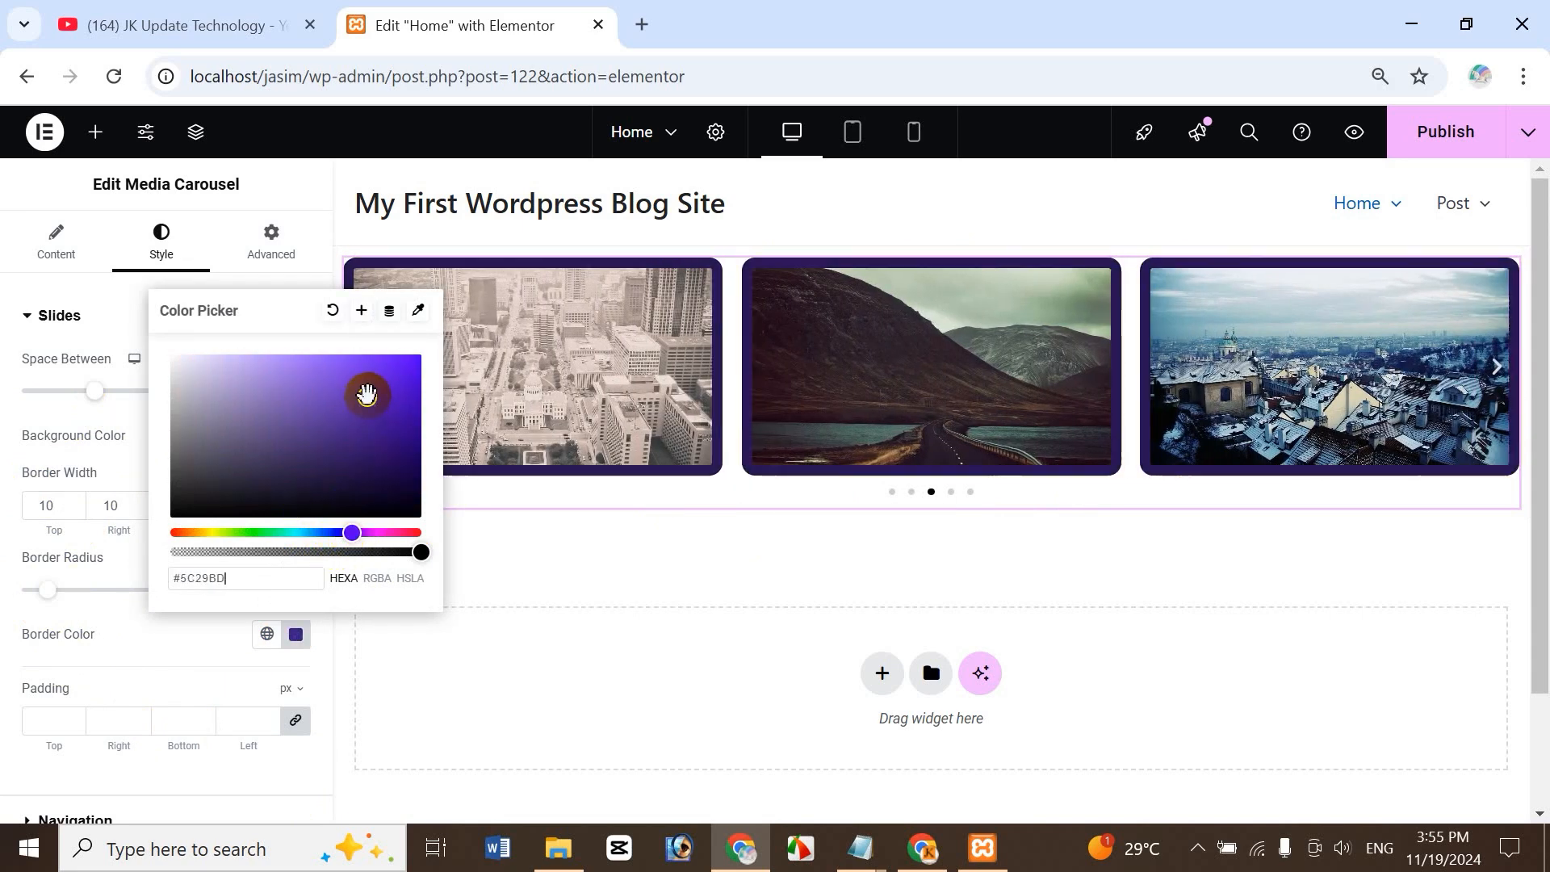
click(134, 634)
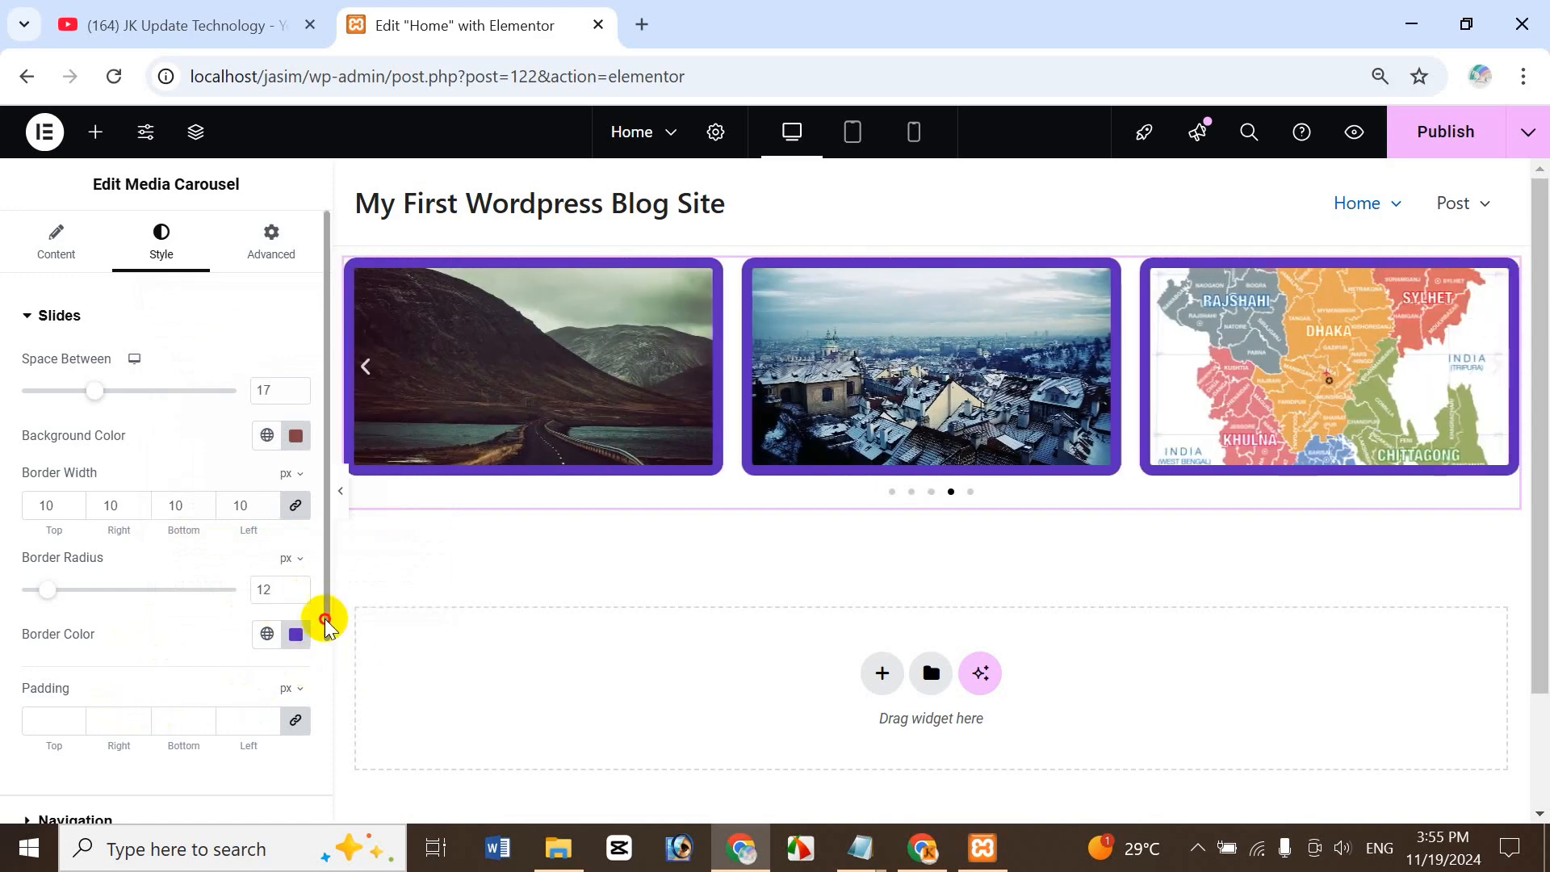
- Set the slides' padding to 10 px on all four sides
scroll(202, 626, down, 2)
click(56, 553)
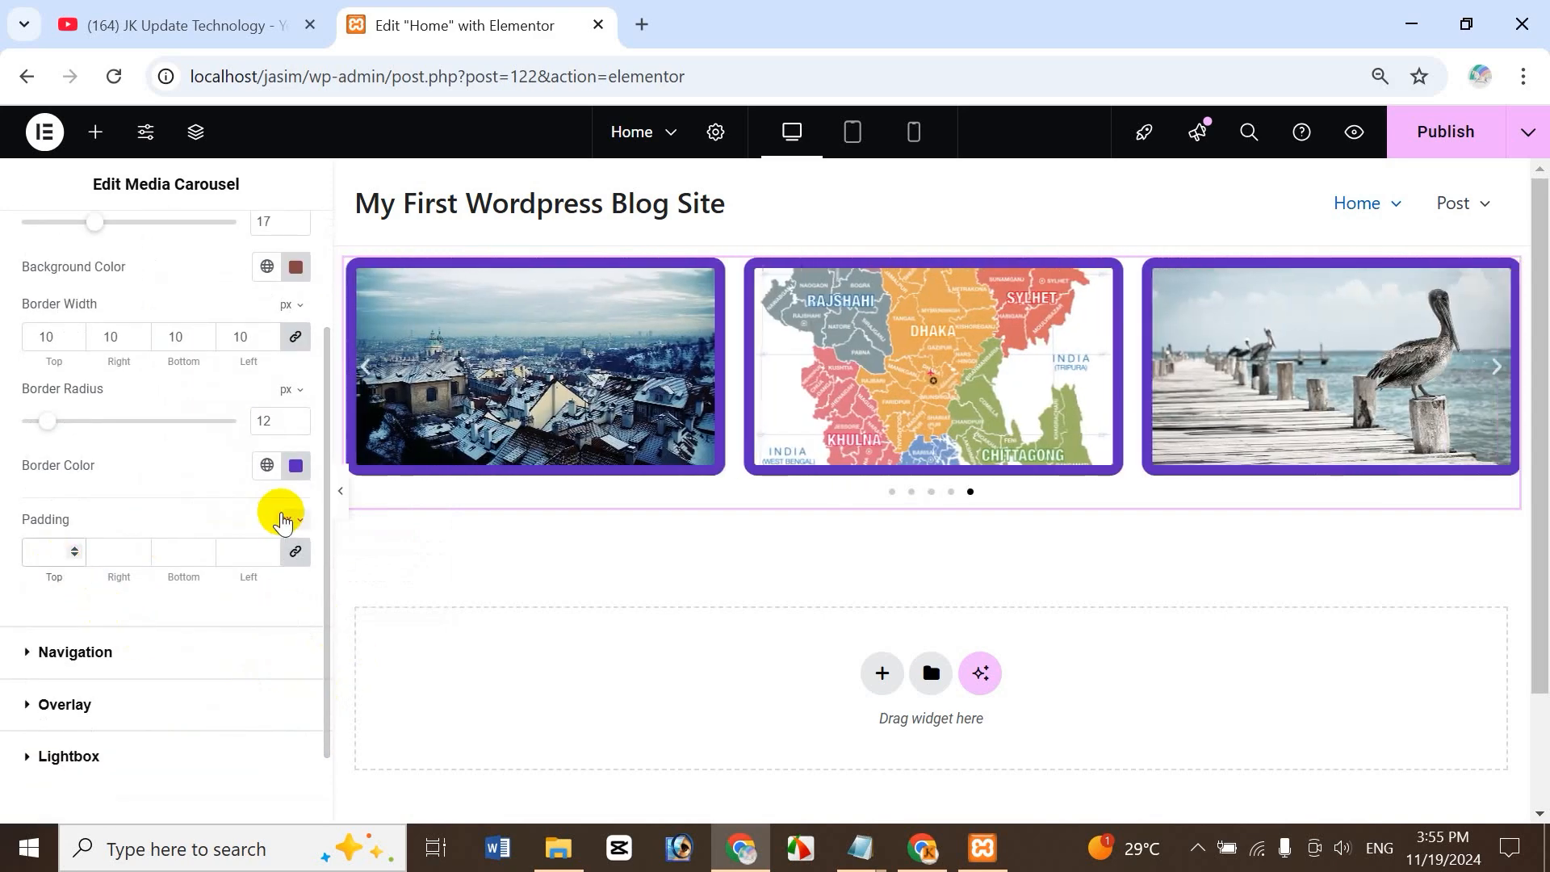
text(10)
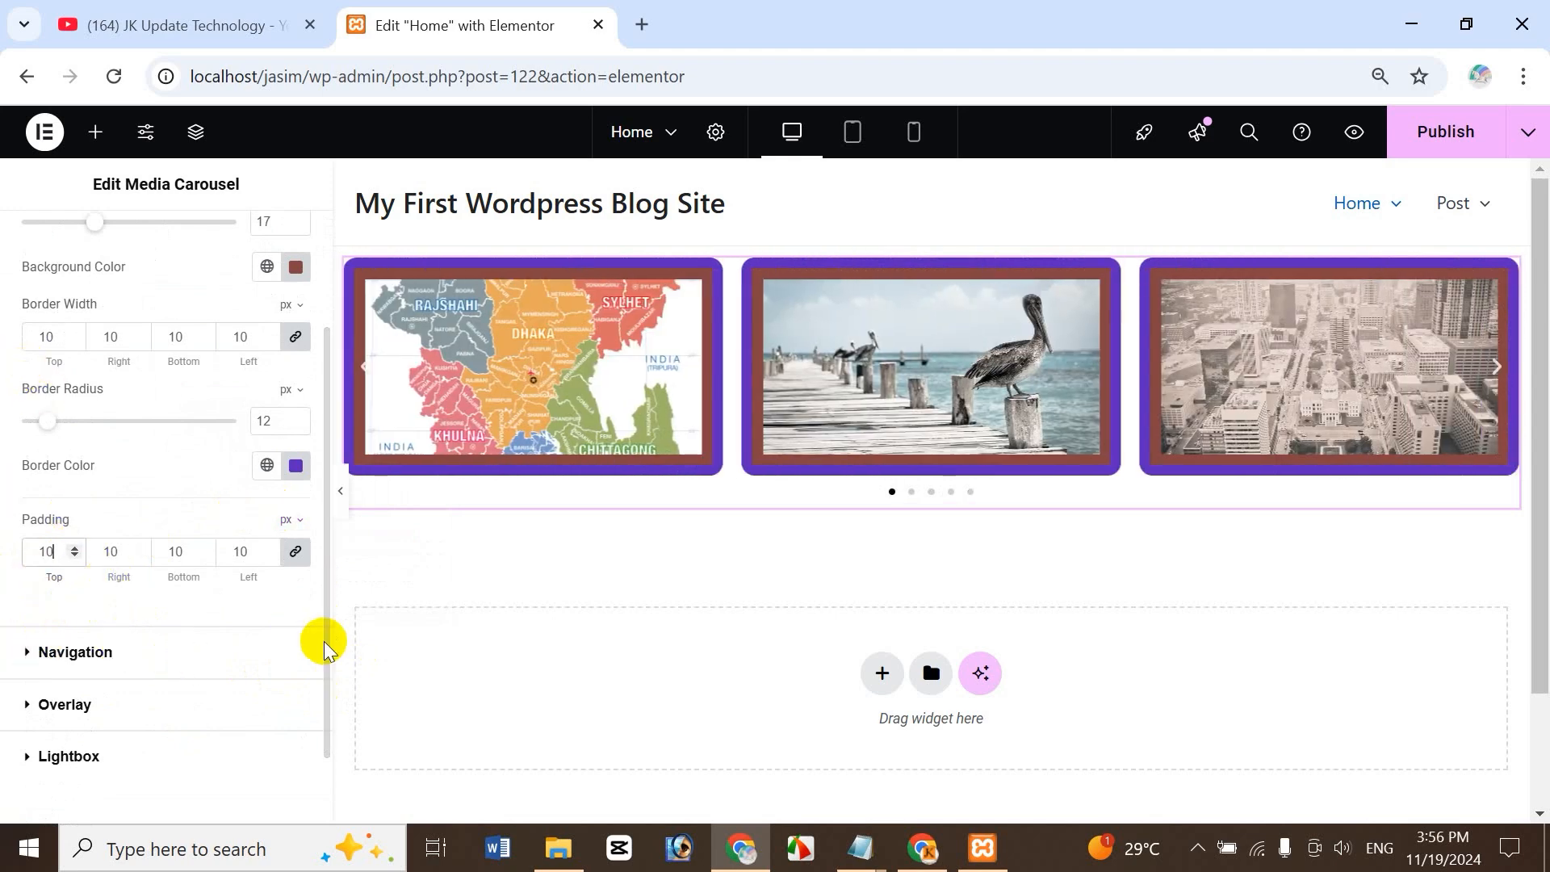
- Set the size of the carousel's navigation arrows to 50 px
click(29, 652)
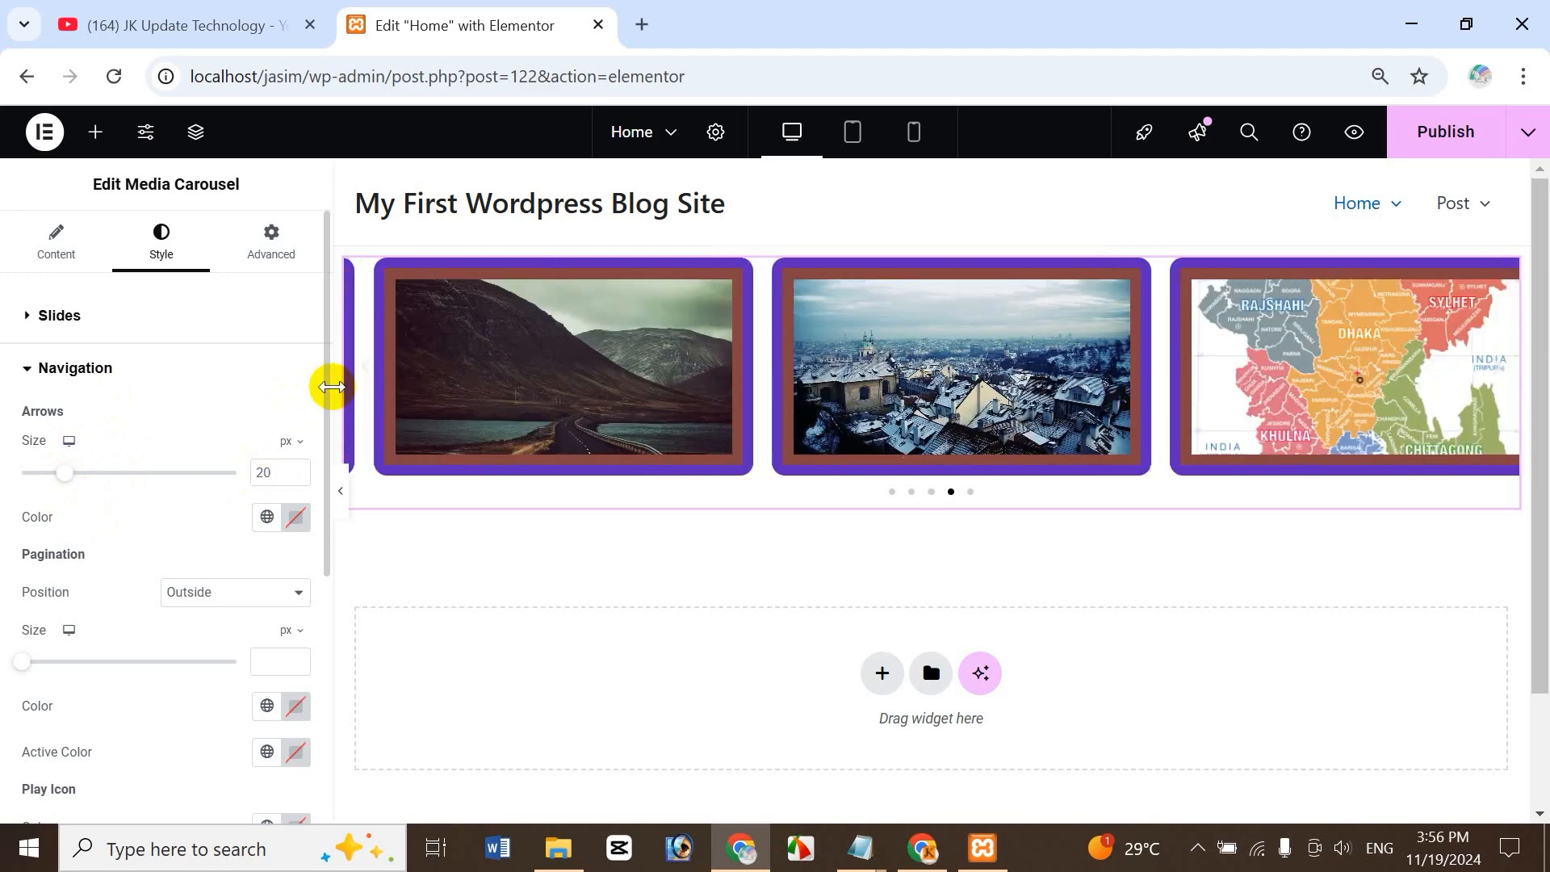
drag(77, 472, 184, 480)
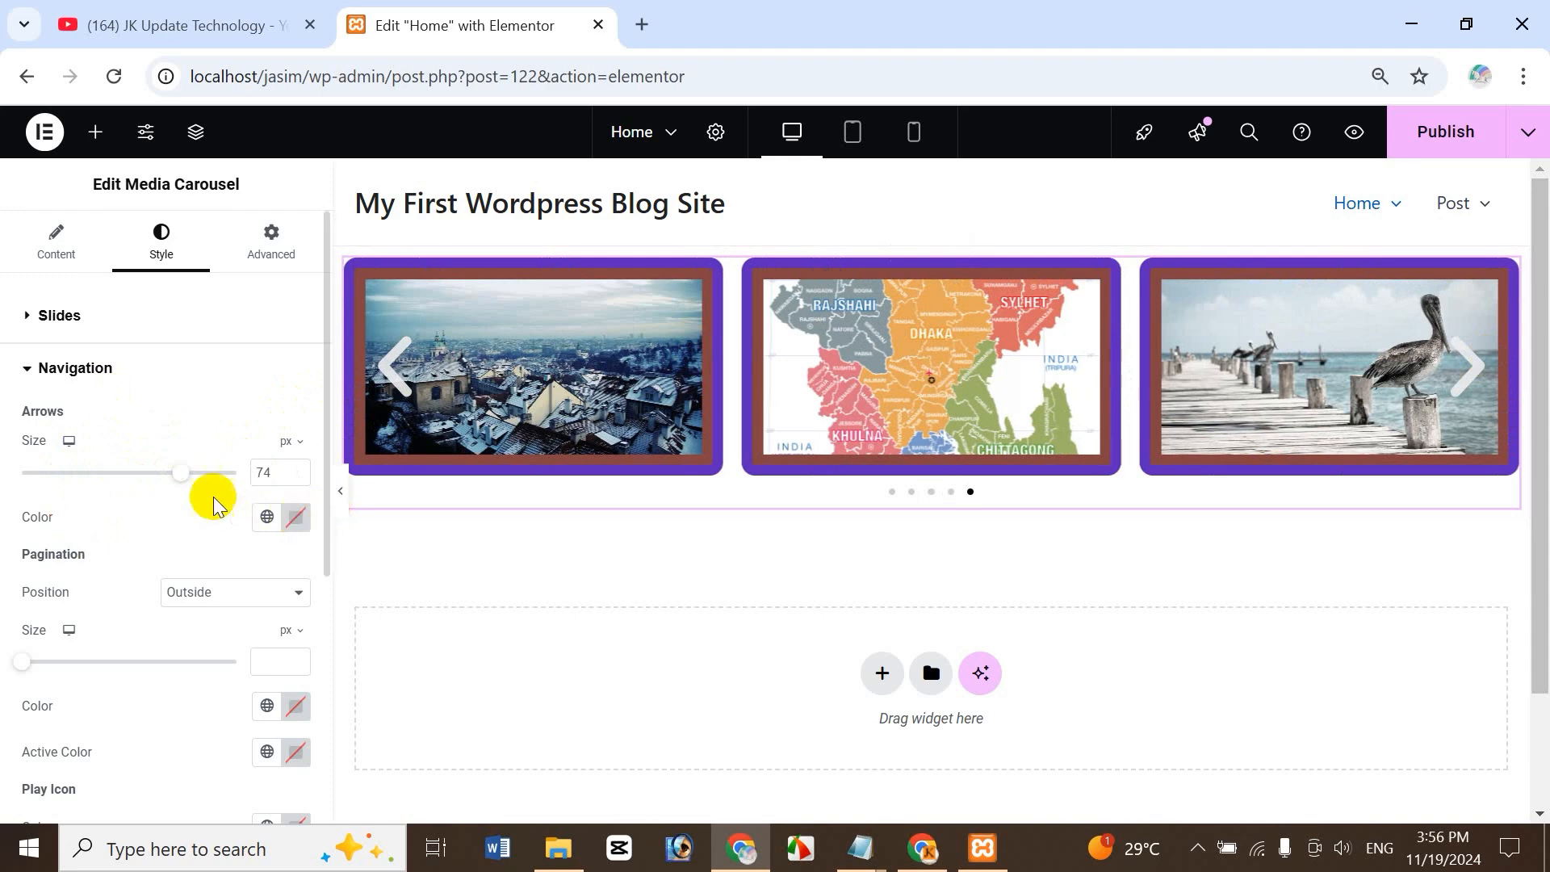
drag(184, 476, 136, 482)
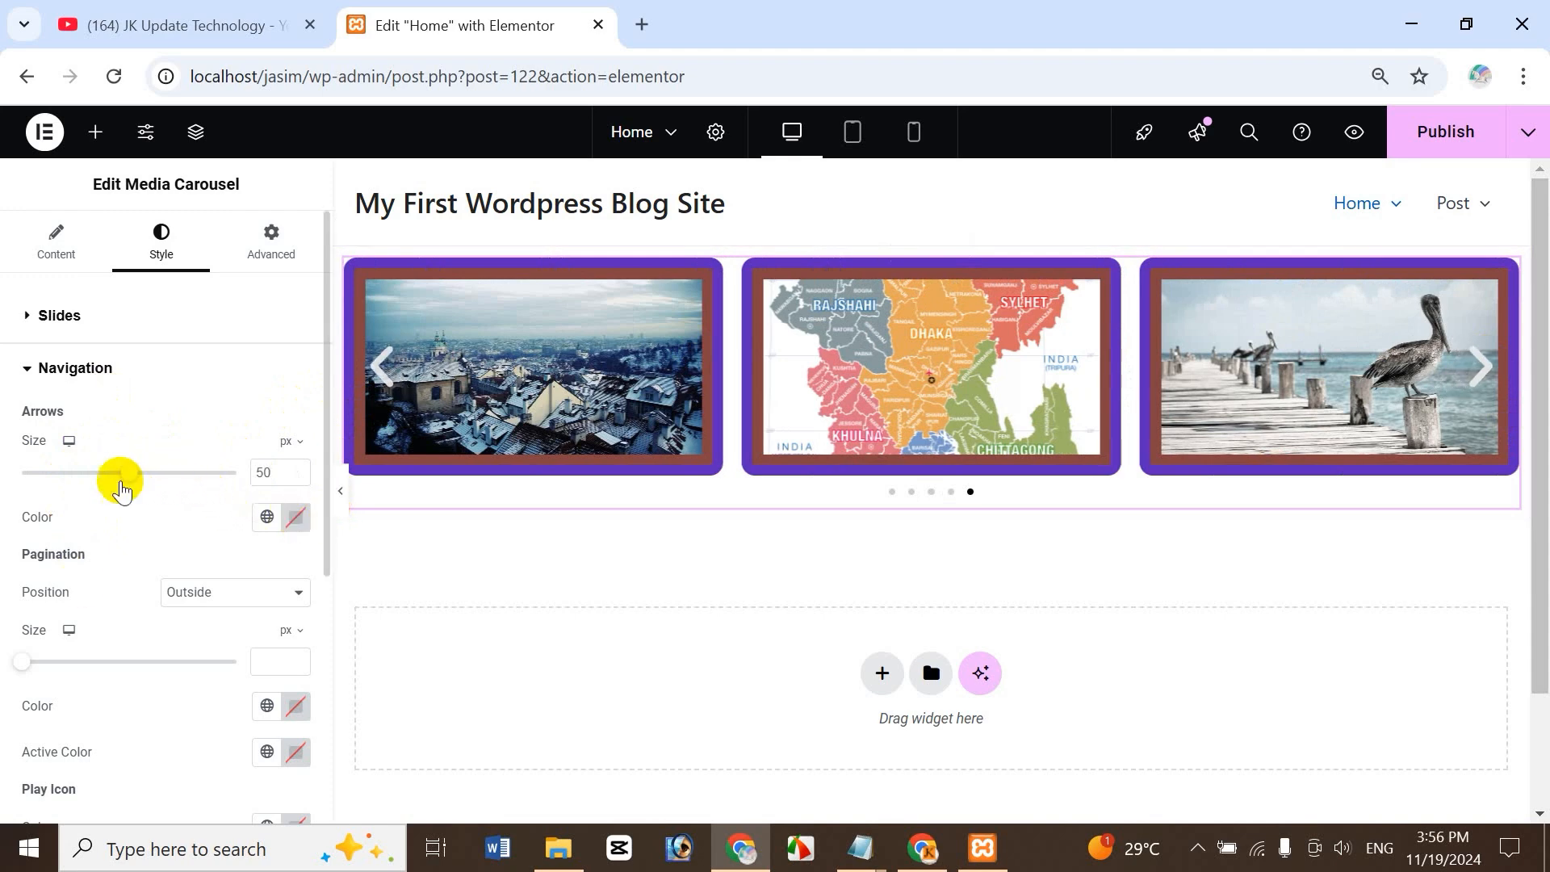
- Set the navigation arrows' color to a custom green, about #3CAE51
click(296, 517)
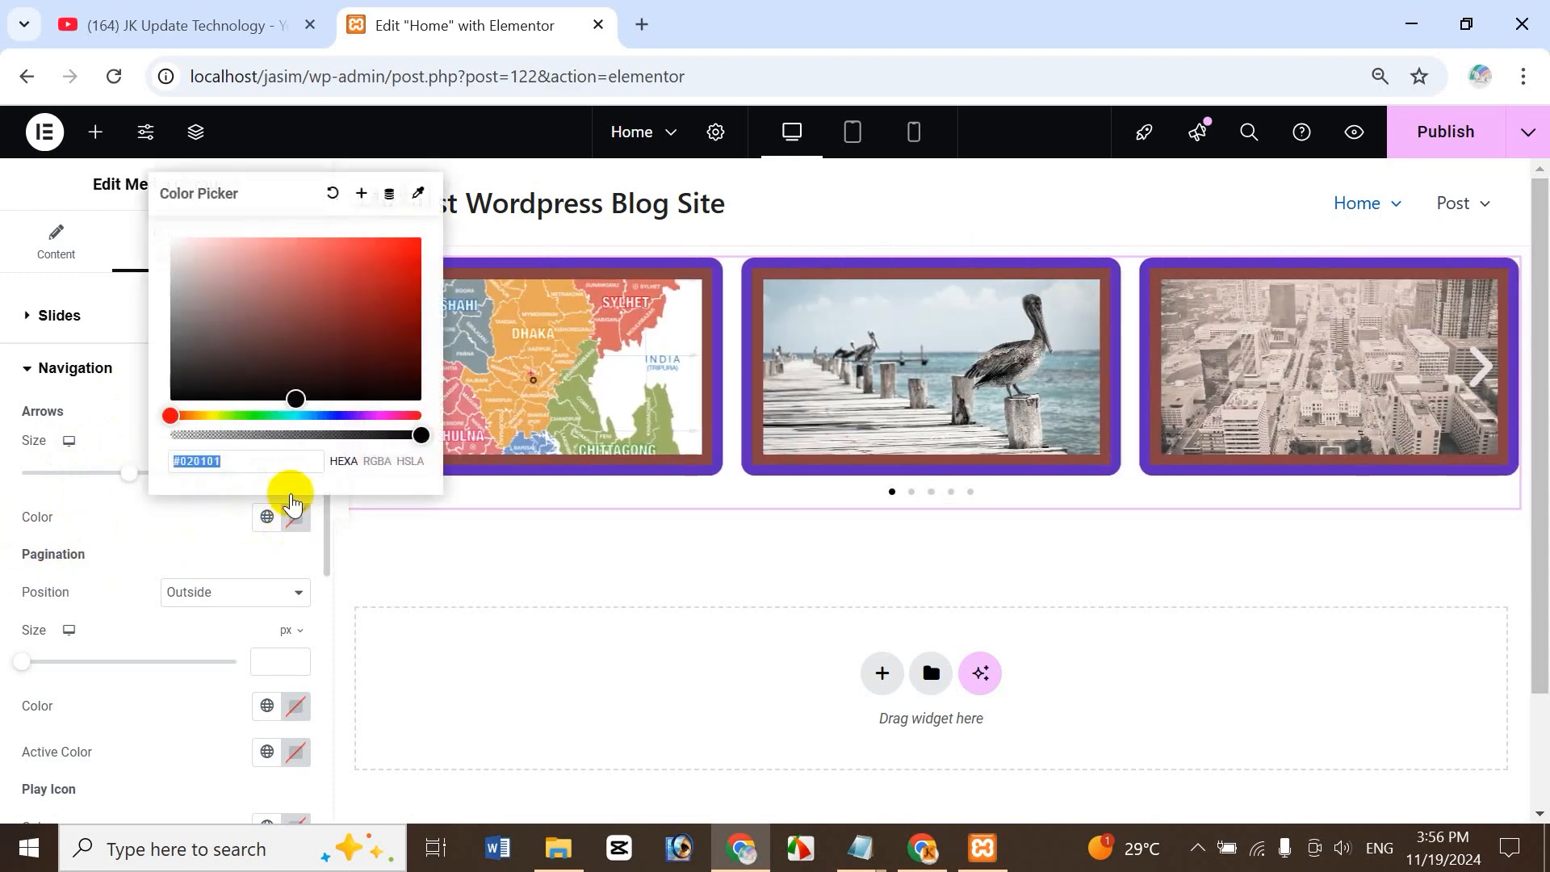
click(364, 301)
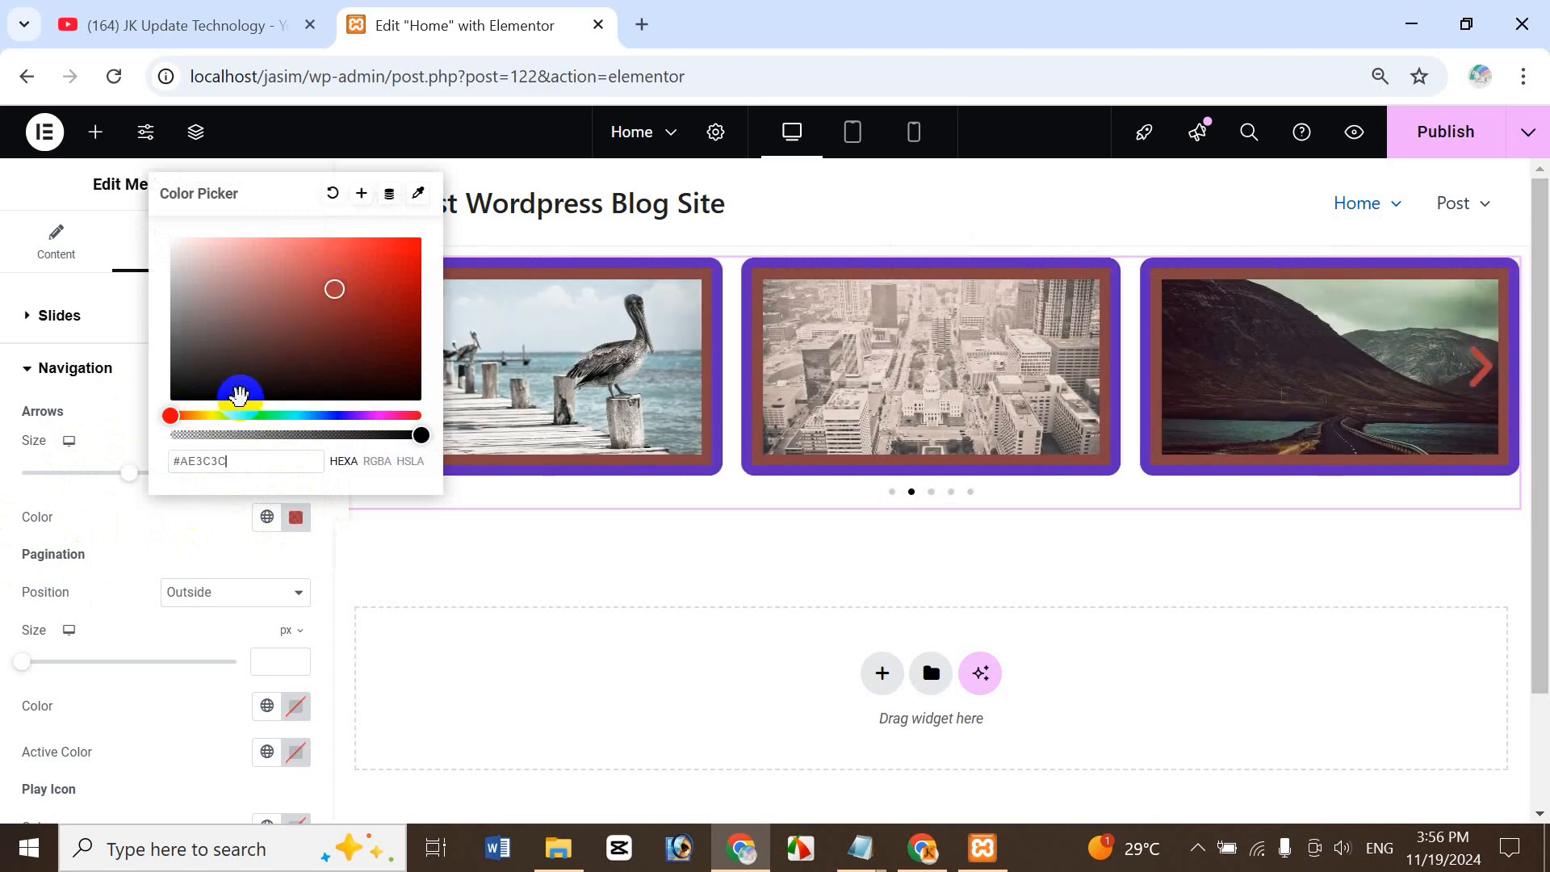
click(261, 417)
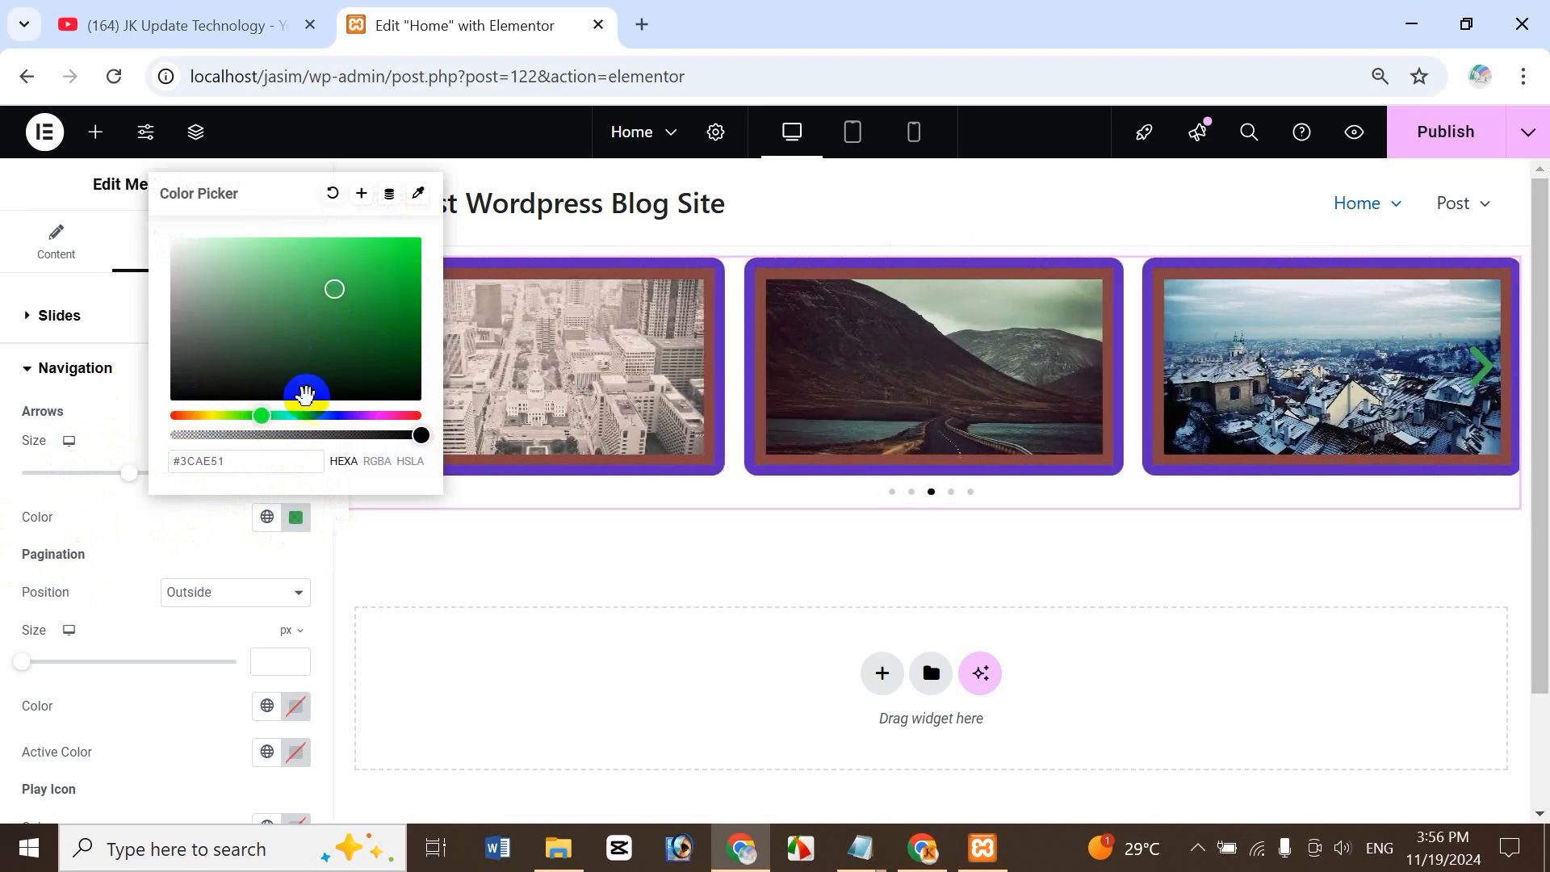
click(173, 528)
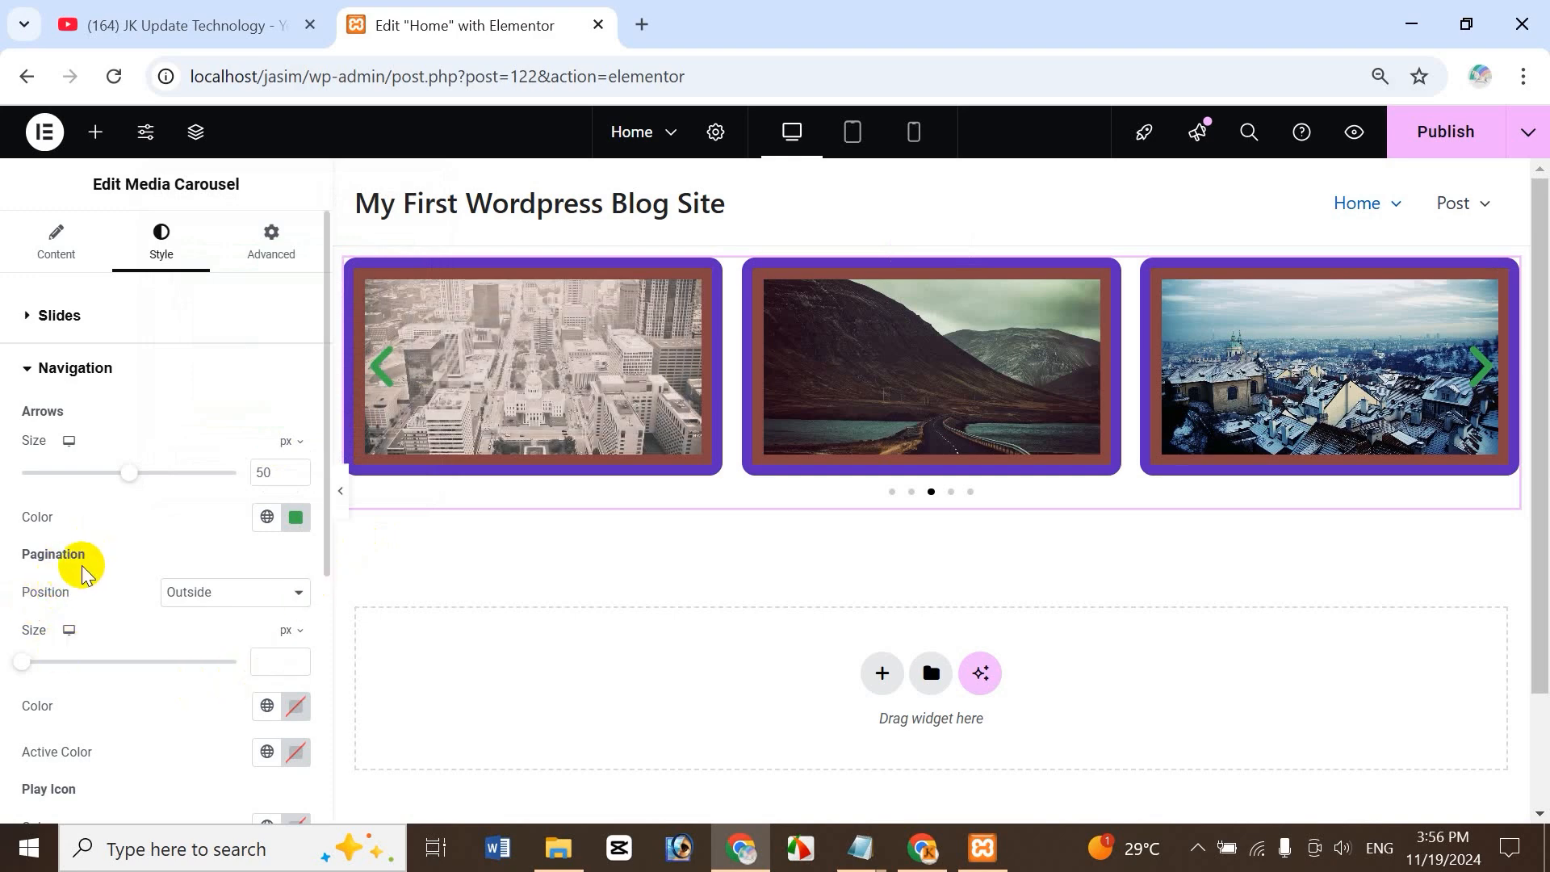
- Try the Inside position for the carousel's pagination and set it back to Outside
click(197, 591)
click(200, 646)
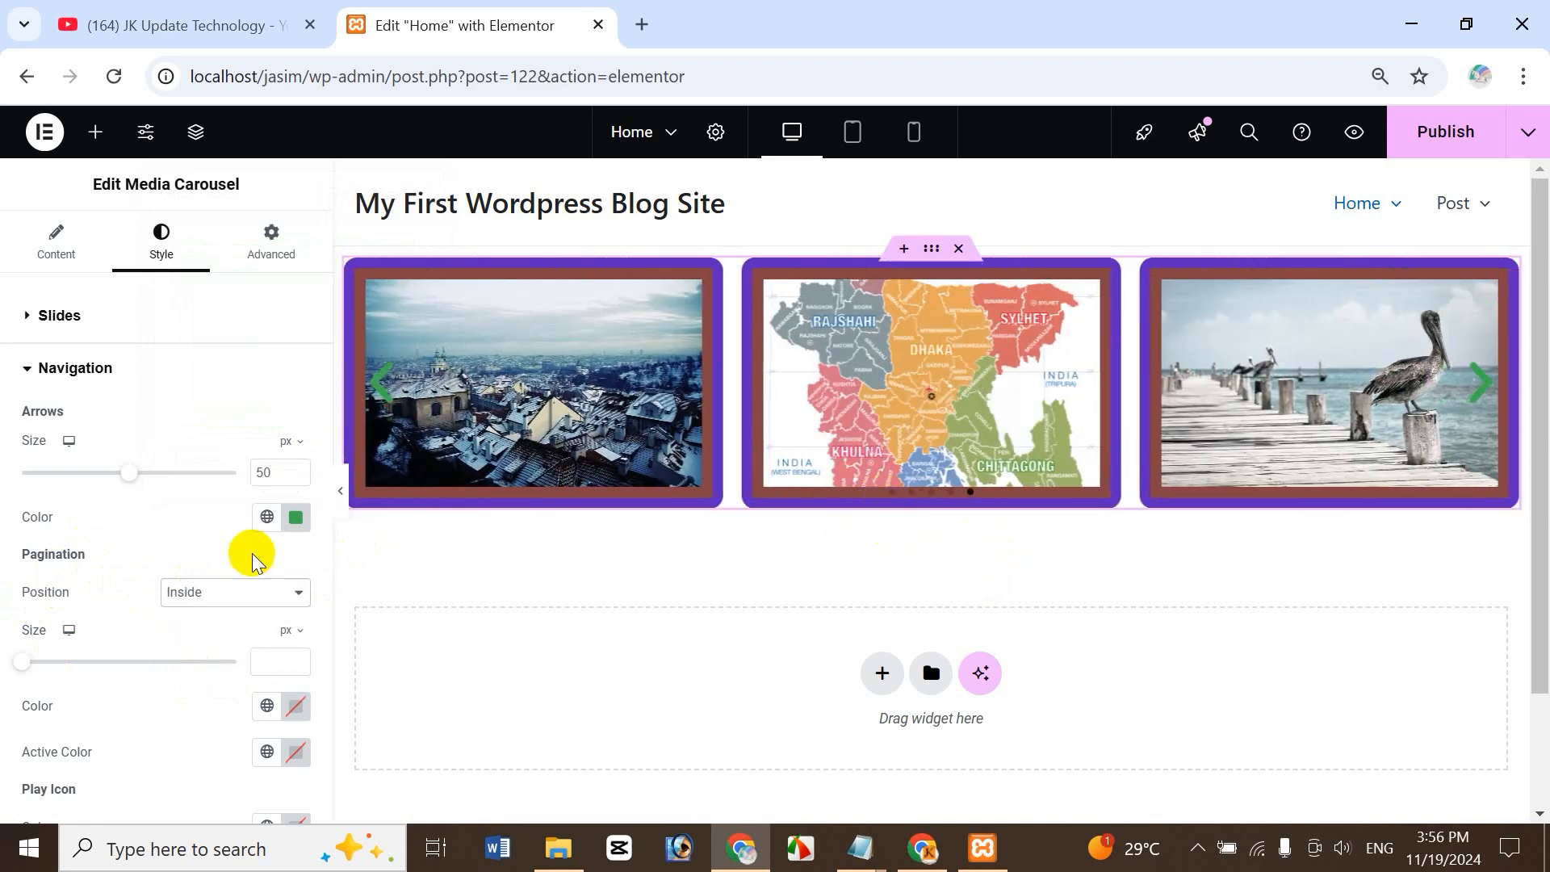
click(201, 592)
click(207, 626)
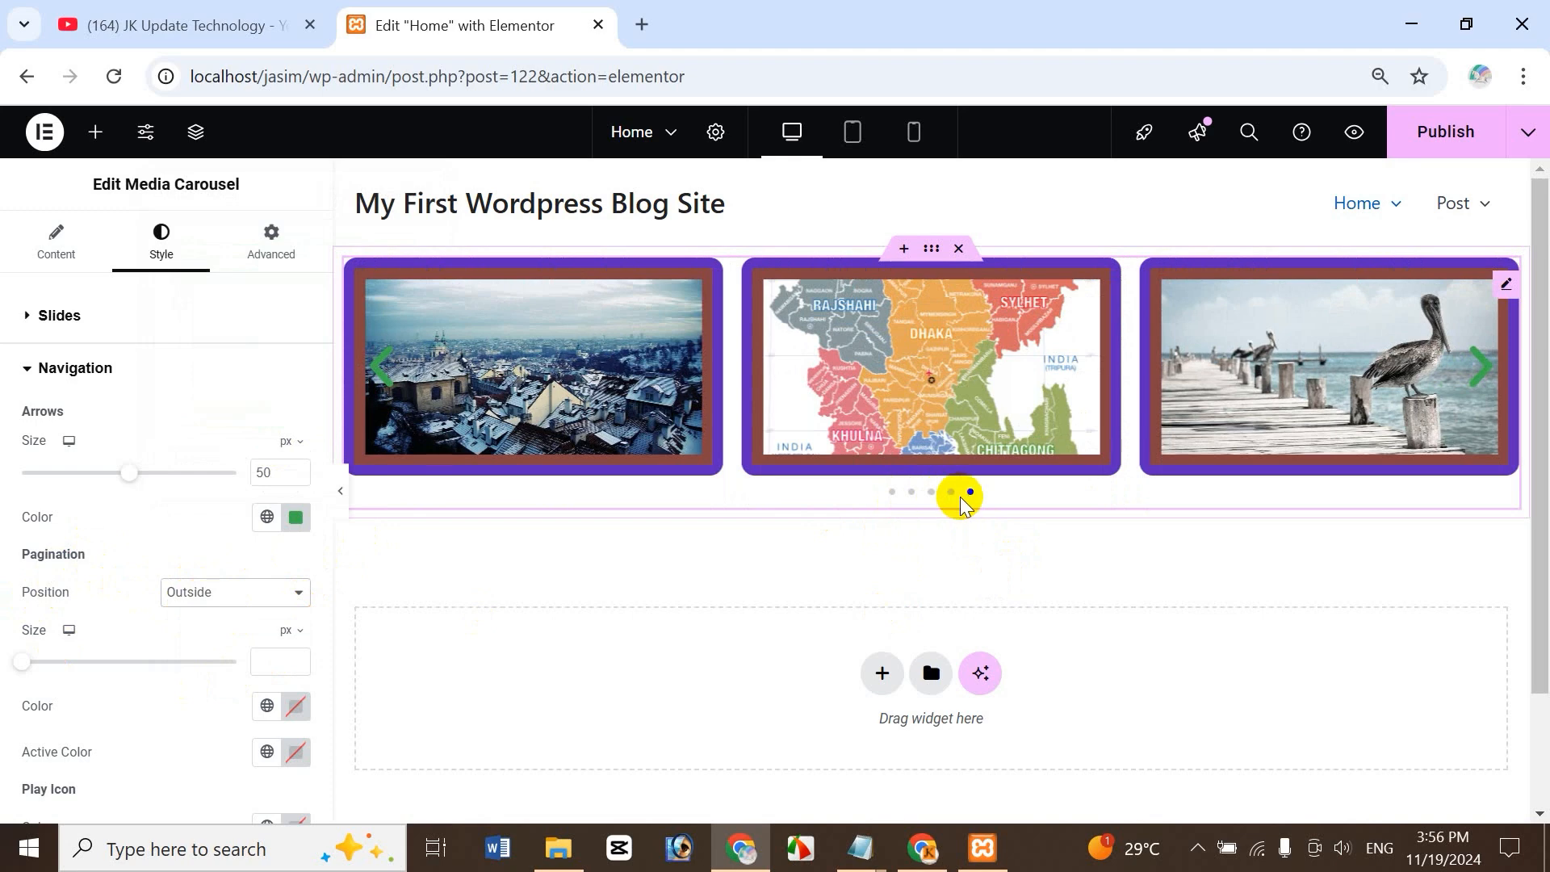
- Set the pagination dots' size to 13 px and their color to a custom magenta, about #A51C8C
mouse_move(23, 660)
mouse_down()
mouse_move(127, 660)
mouse_move(24, 660)
mouse_move(100, 660)
mouse_move(49, 662)
mouse_up()
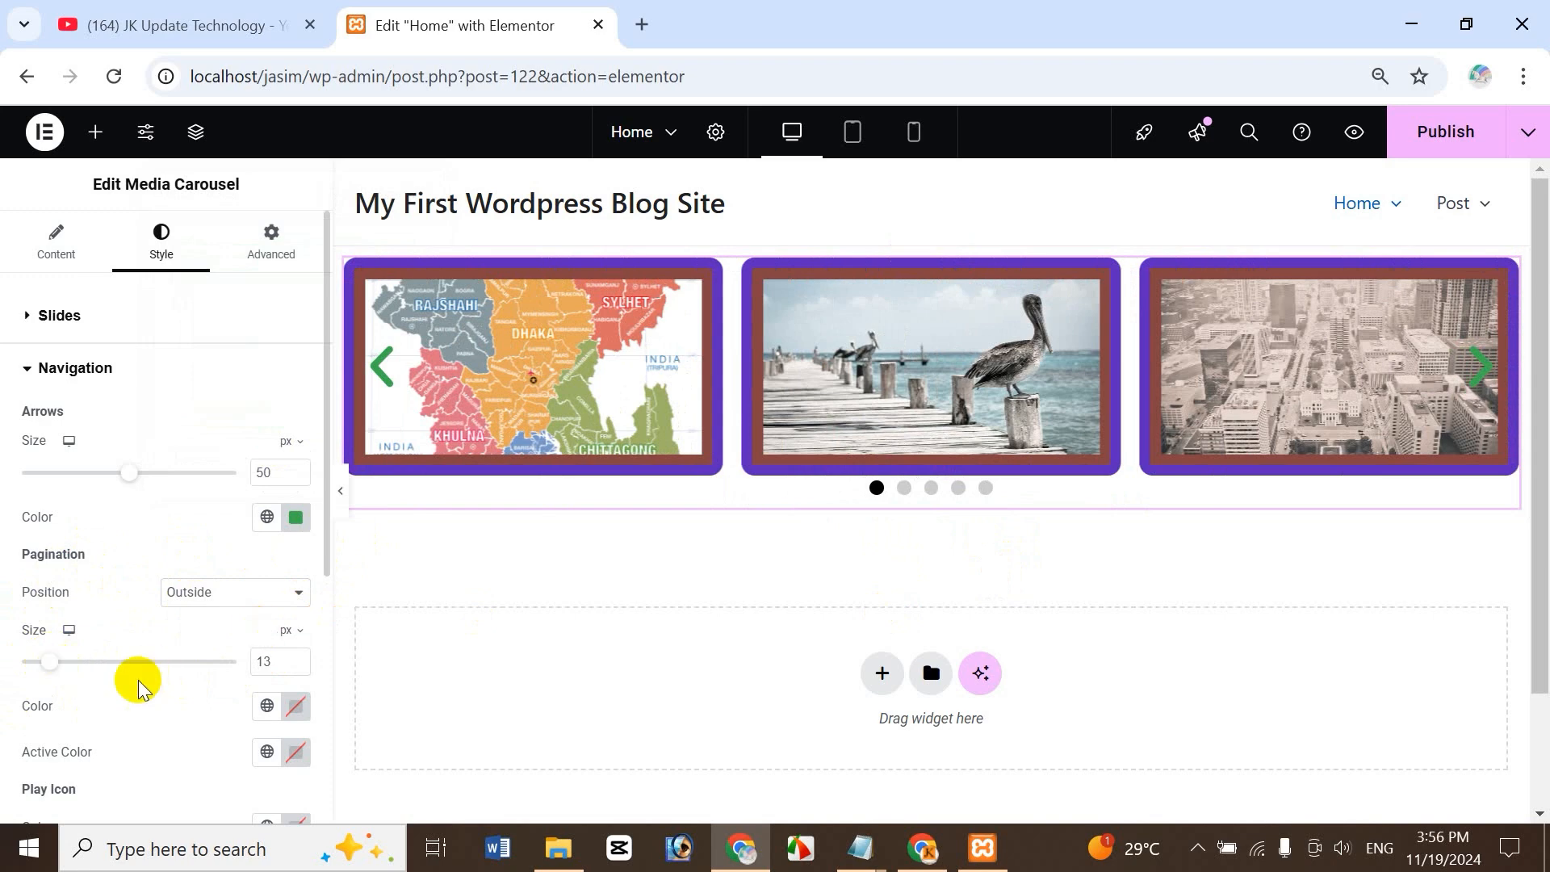
click(284, 707)
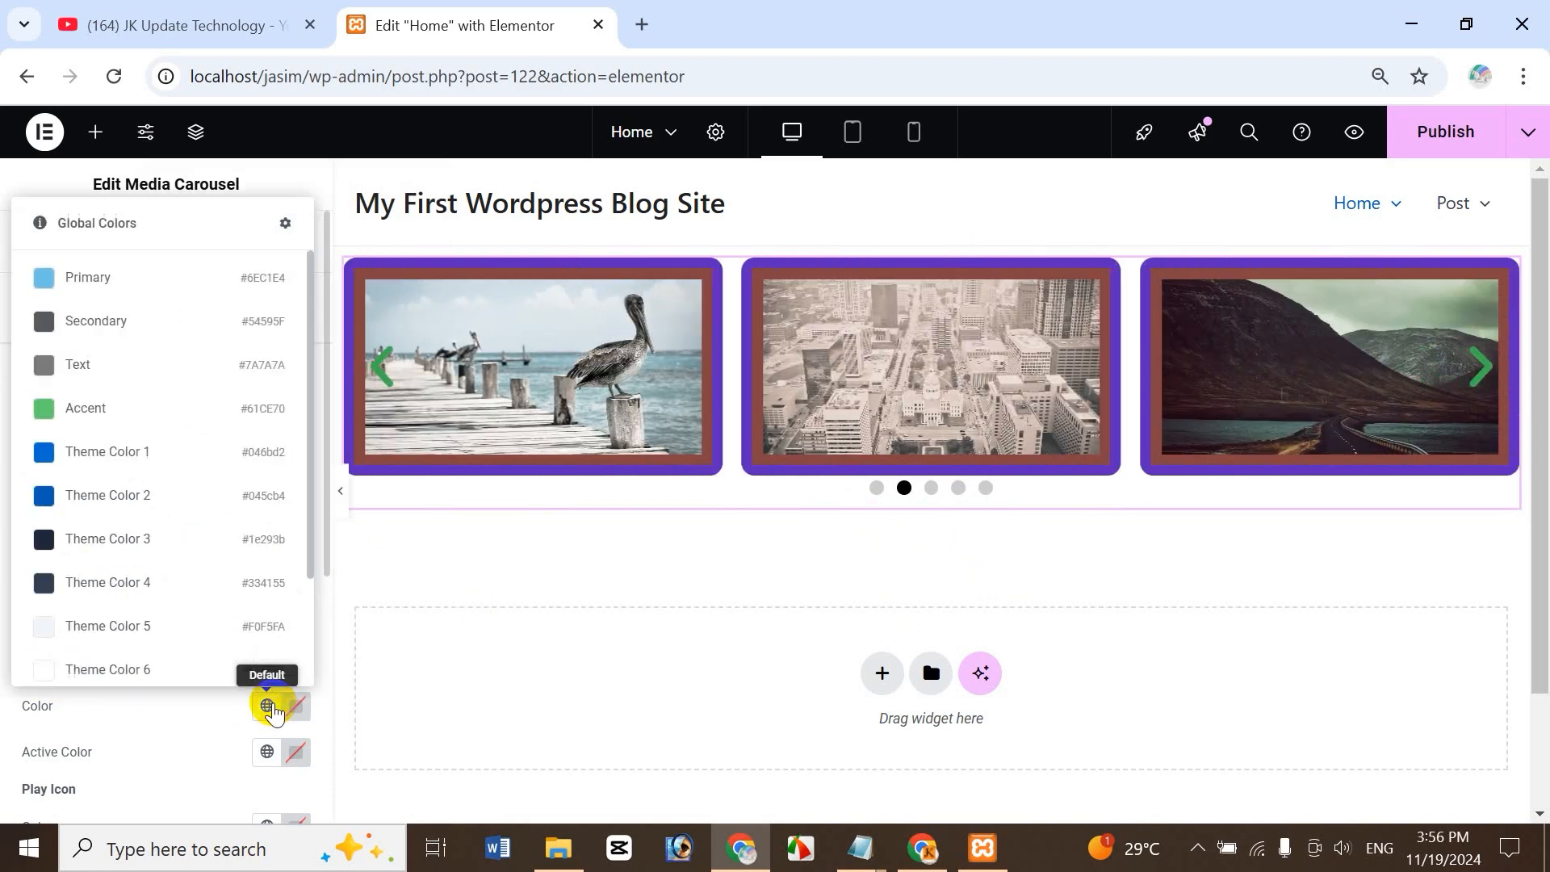
click(296, 708)
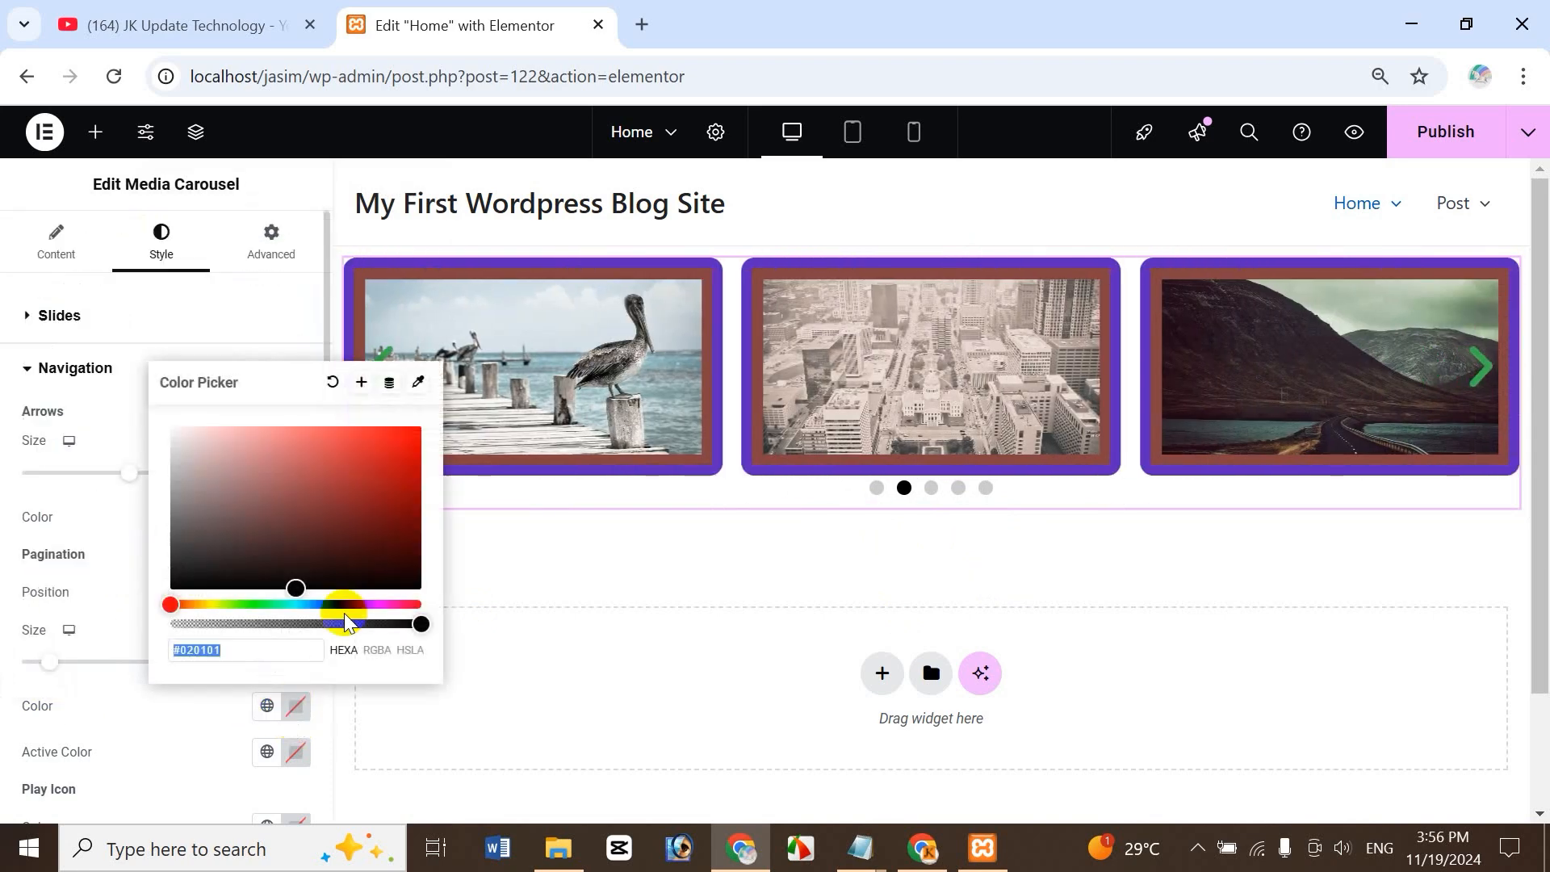
click(339, 482)
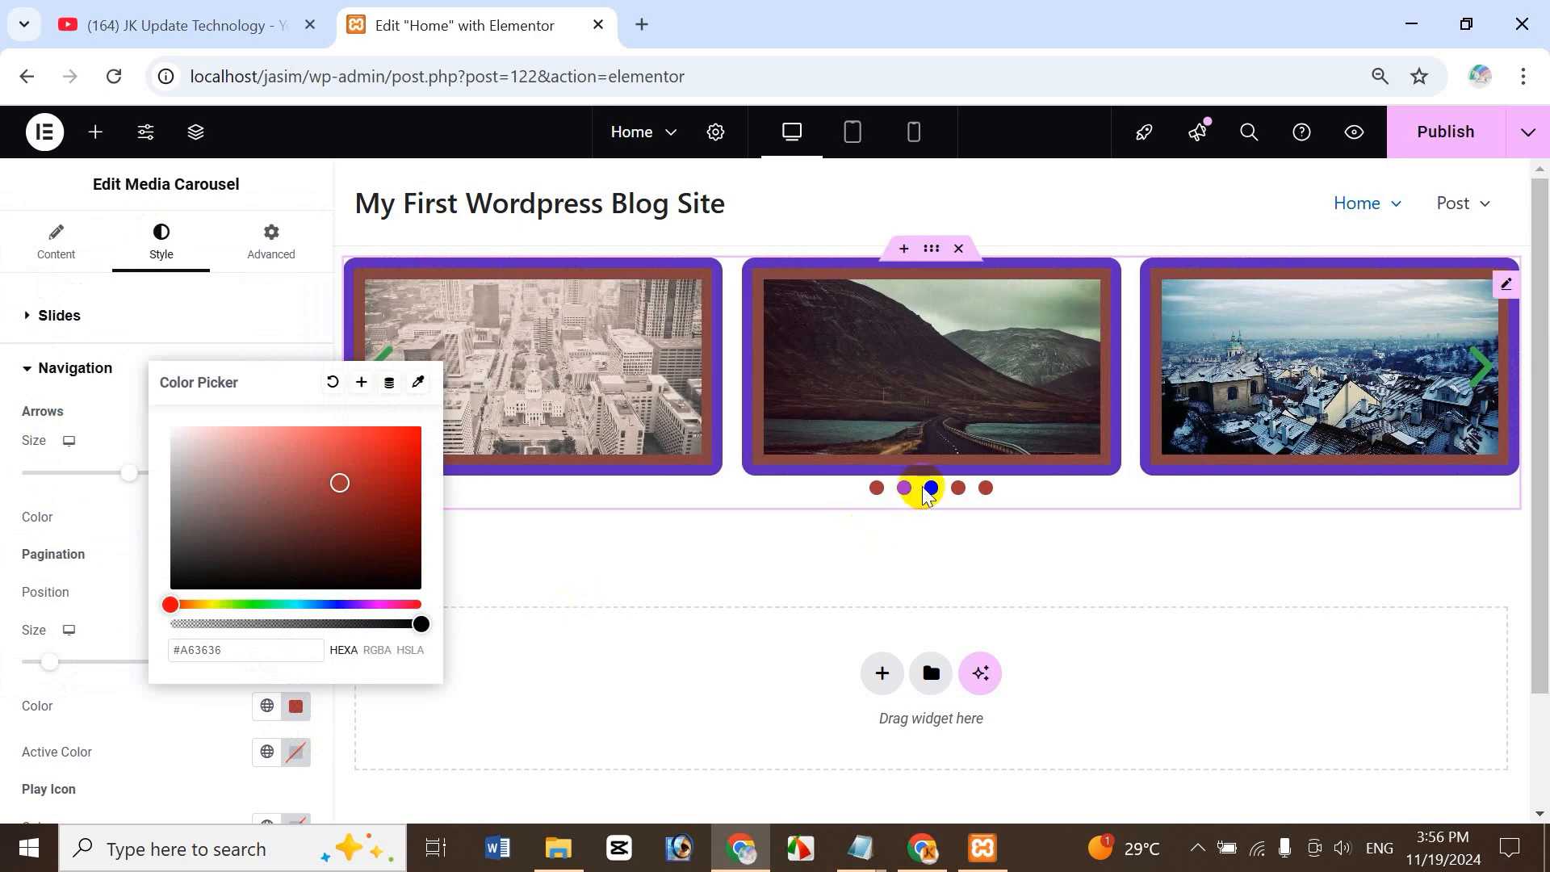
click(332, 603)
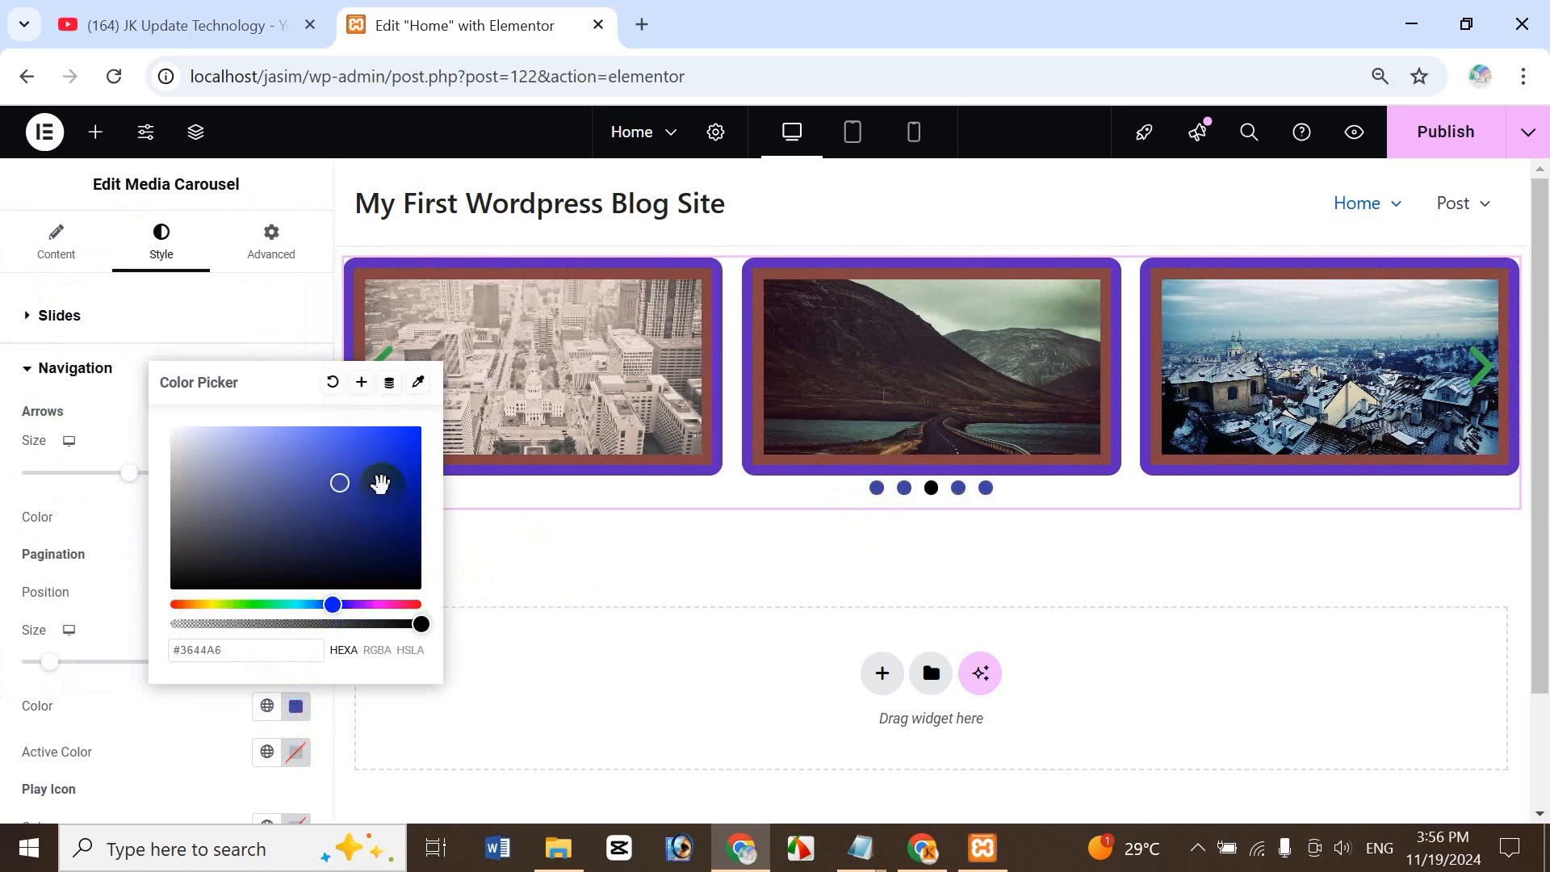
drag(334, 598, 387, 604)
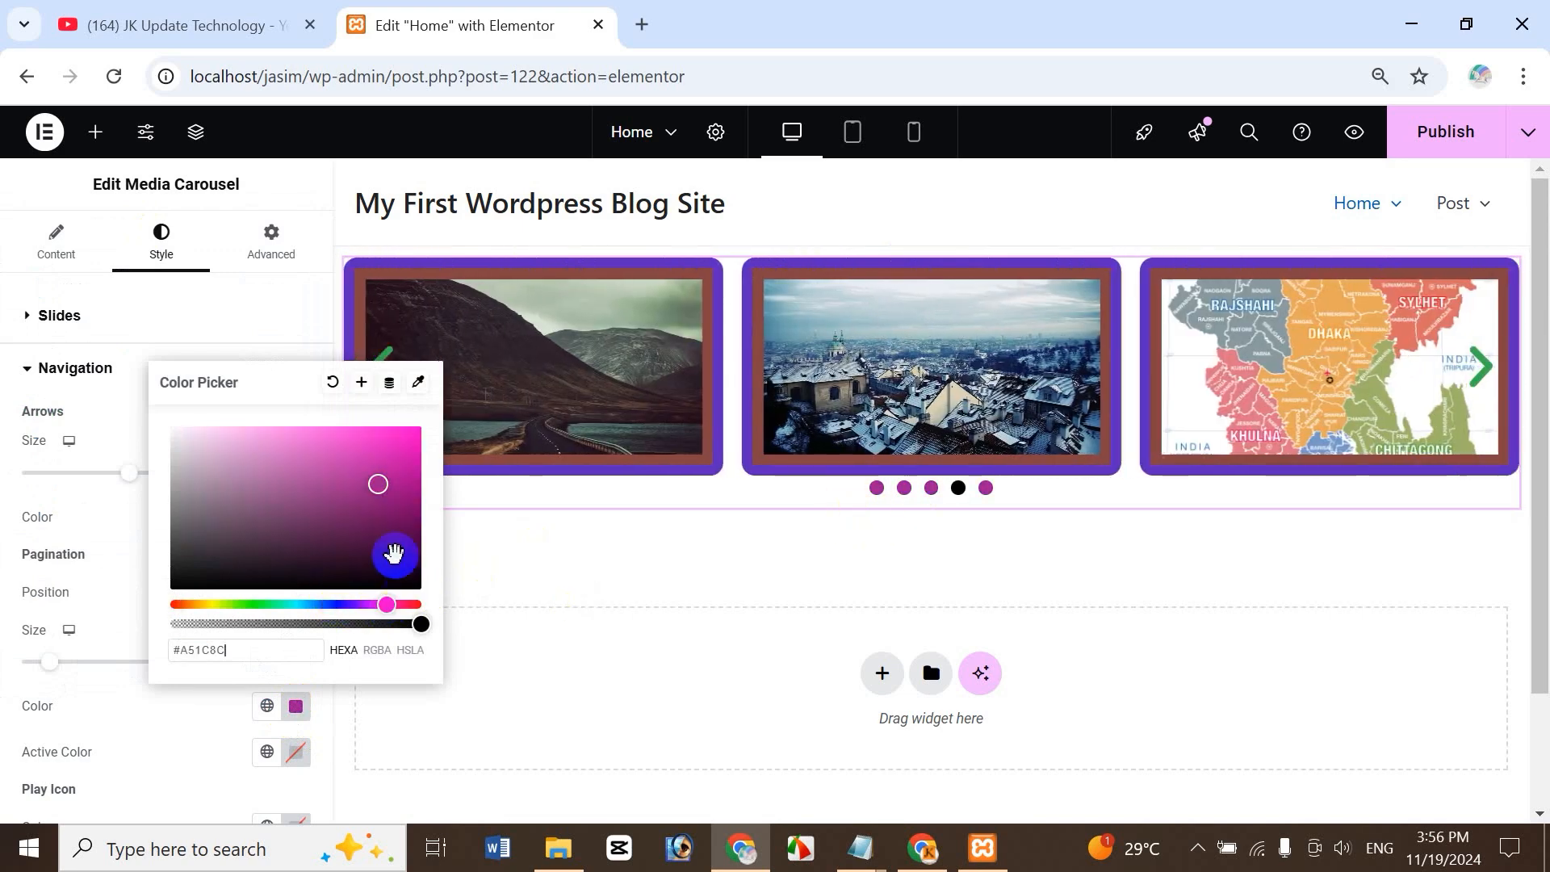
click(195, 714)
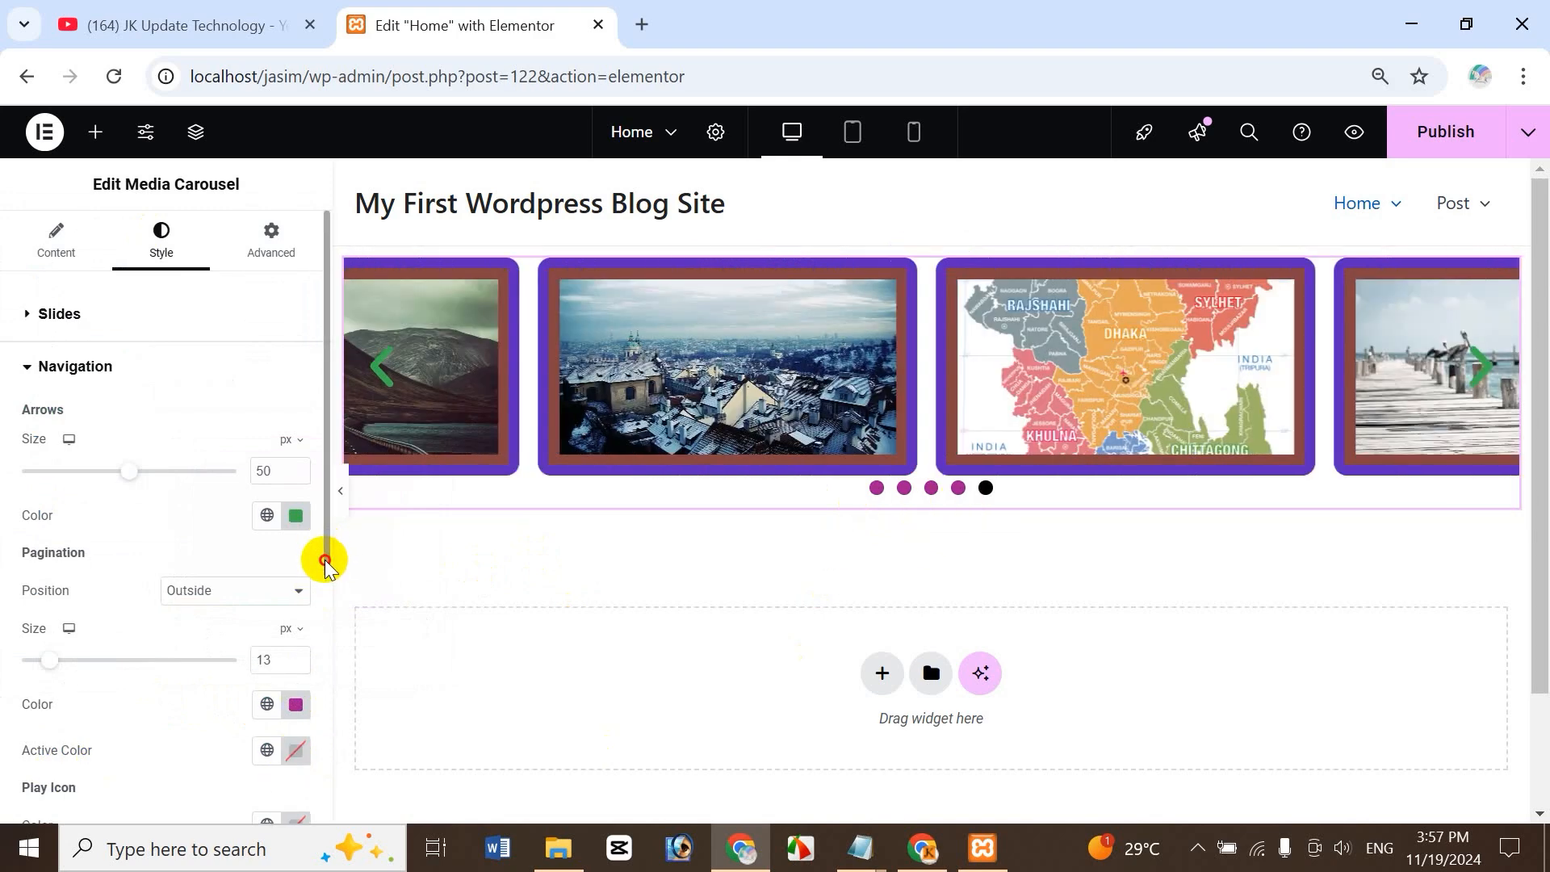
- Set the pagination's active dot color to a custom teal green, about #33AC85
drag(327, 557, 299, 627)
click(297, 626)
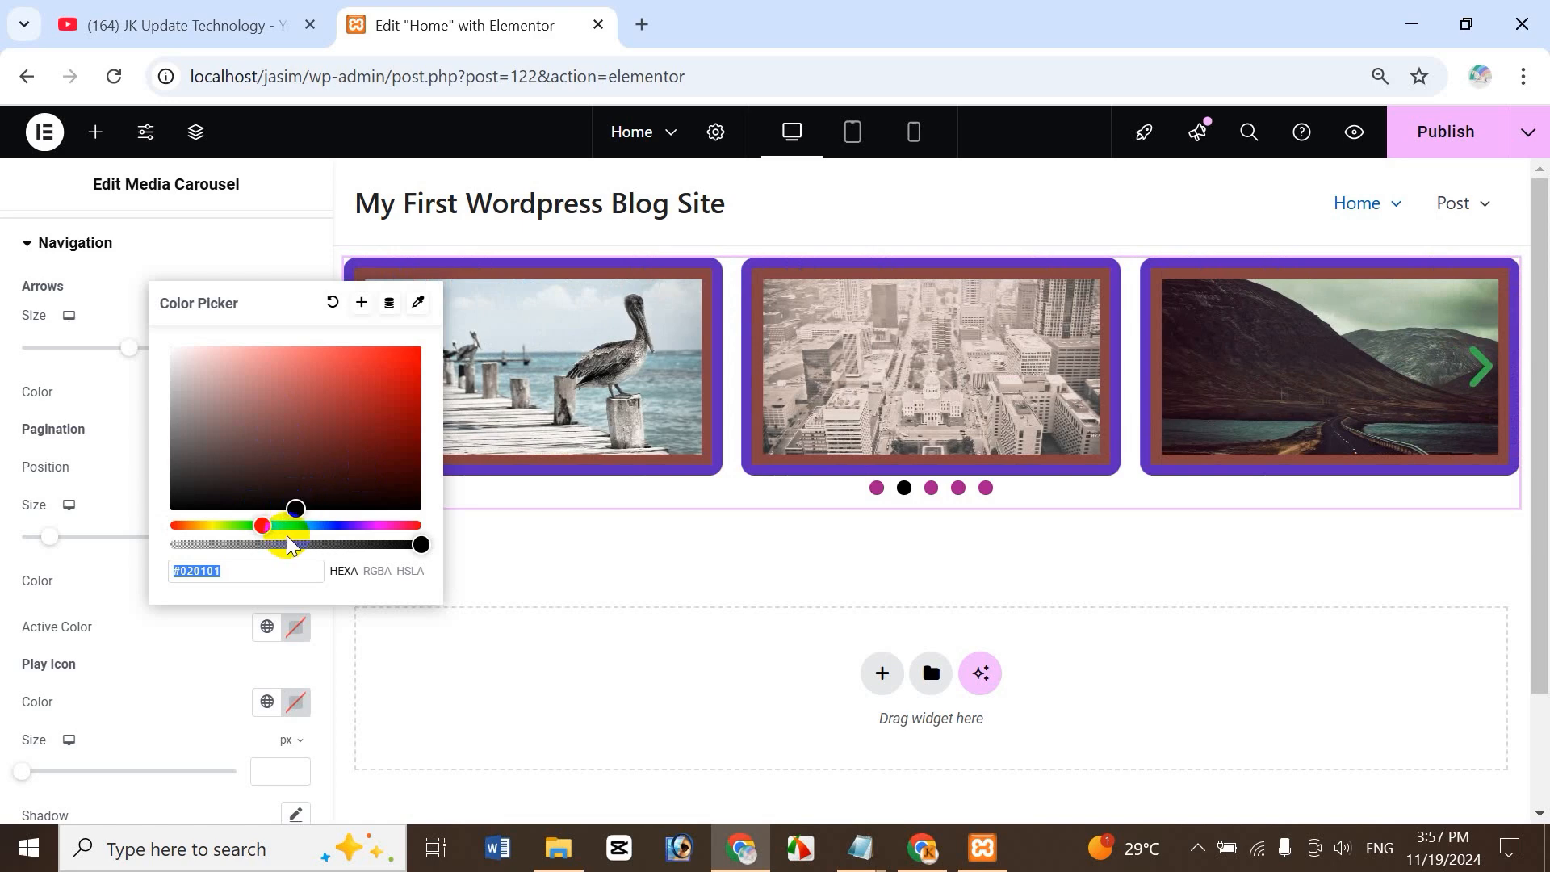
drag(271, 523, 282, 528)
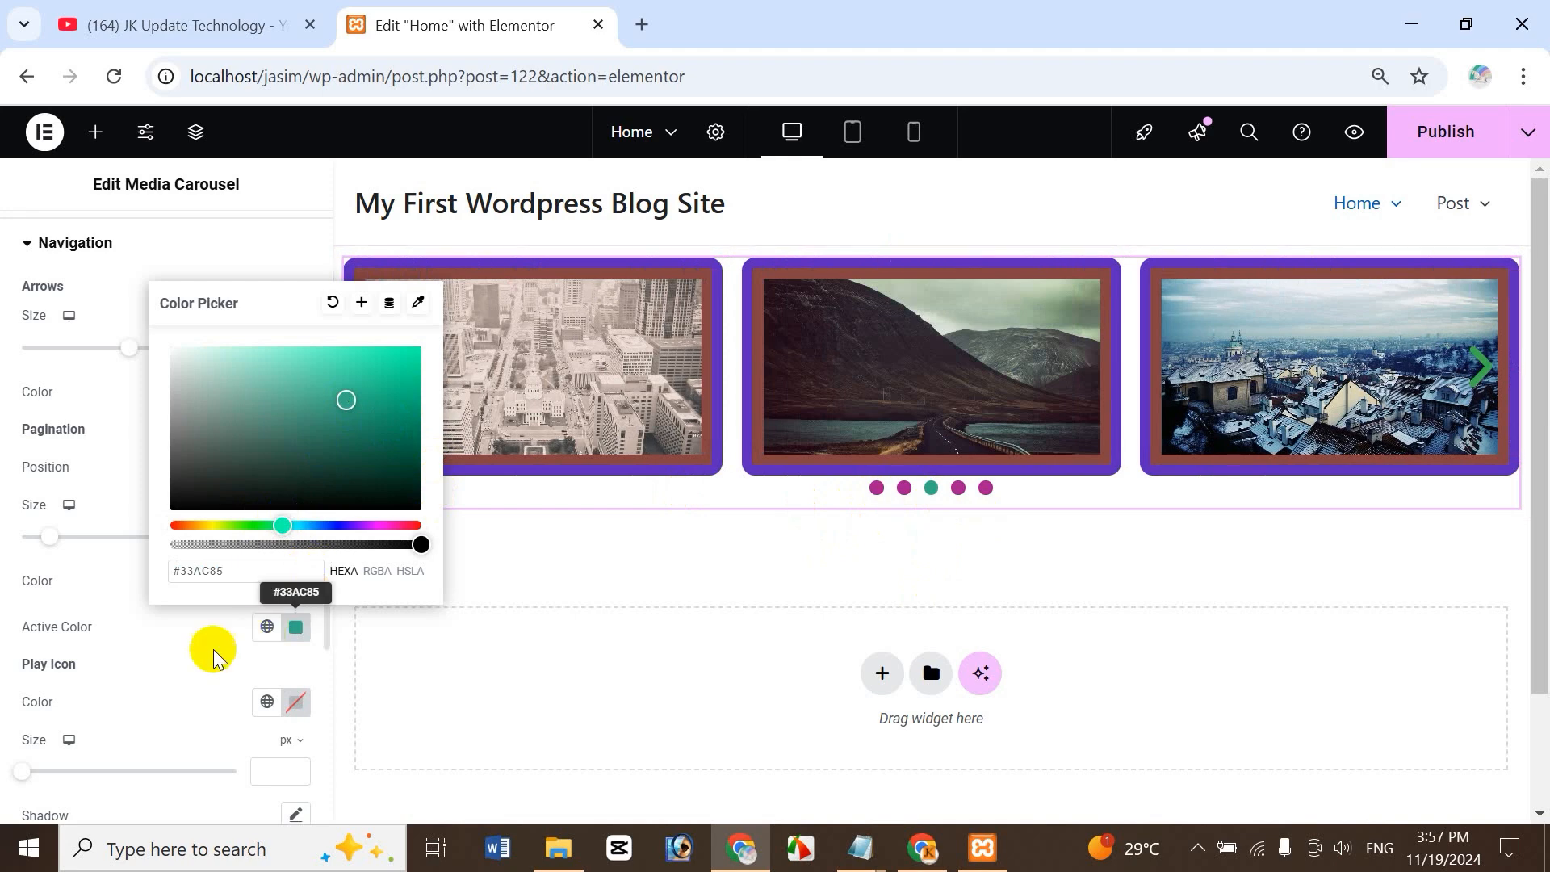
click(154, 631)
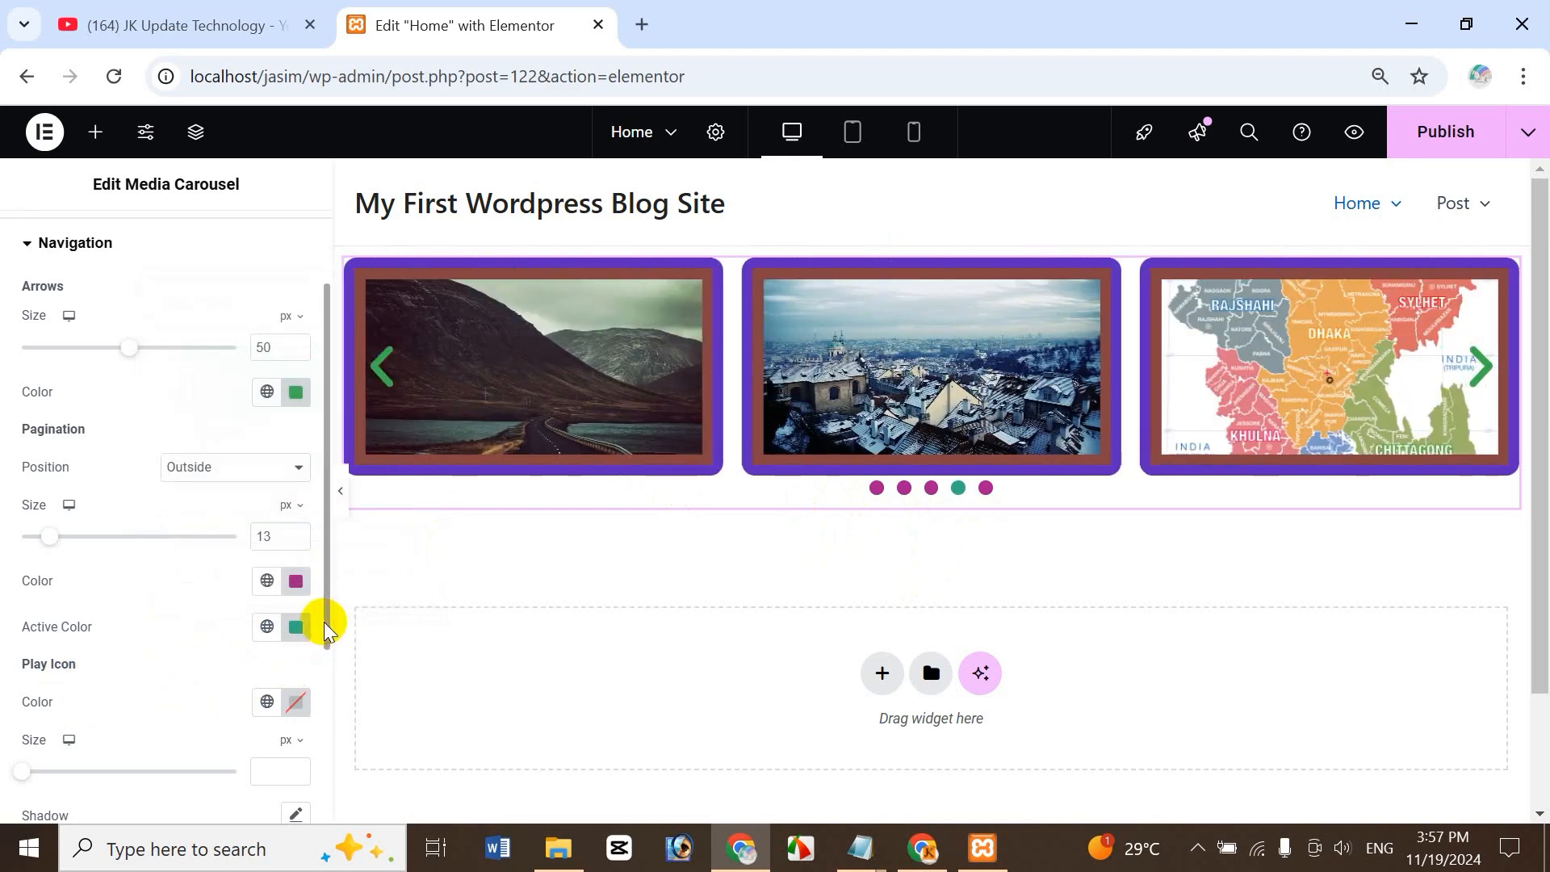
- Set the slide overlay's background color to a custom dark green, about #4B7E26
drag(326, 624, 318, 765)
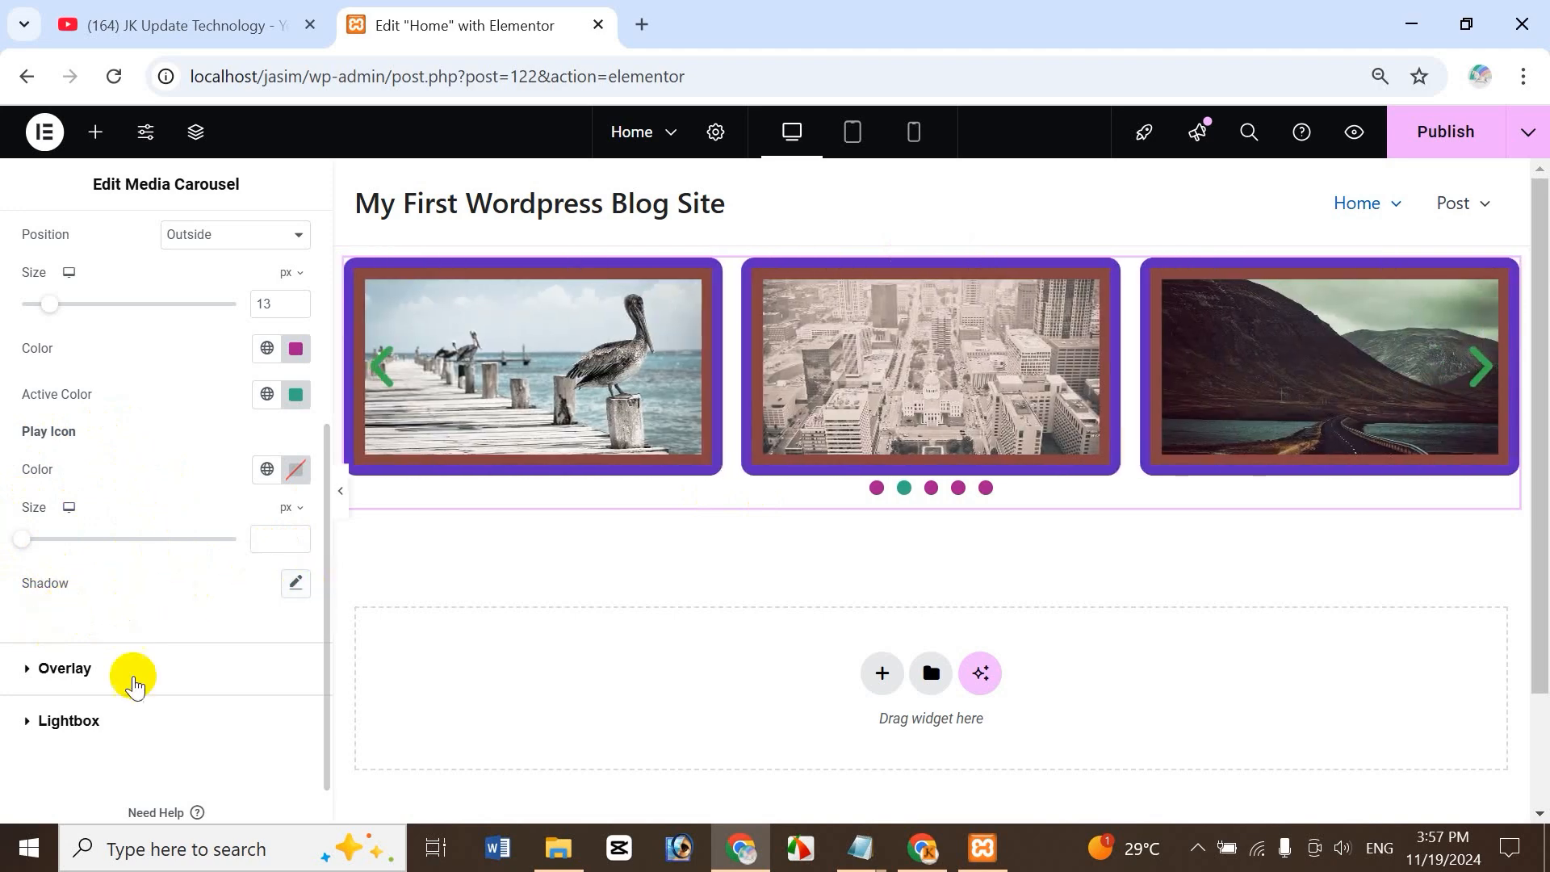
click(26, 670)
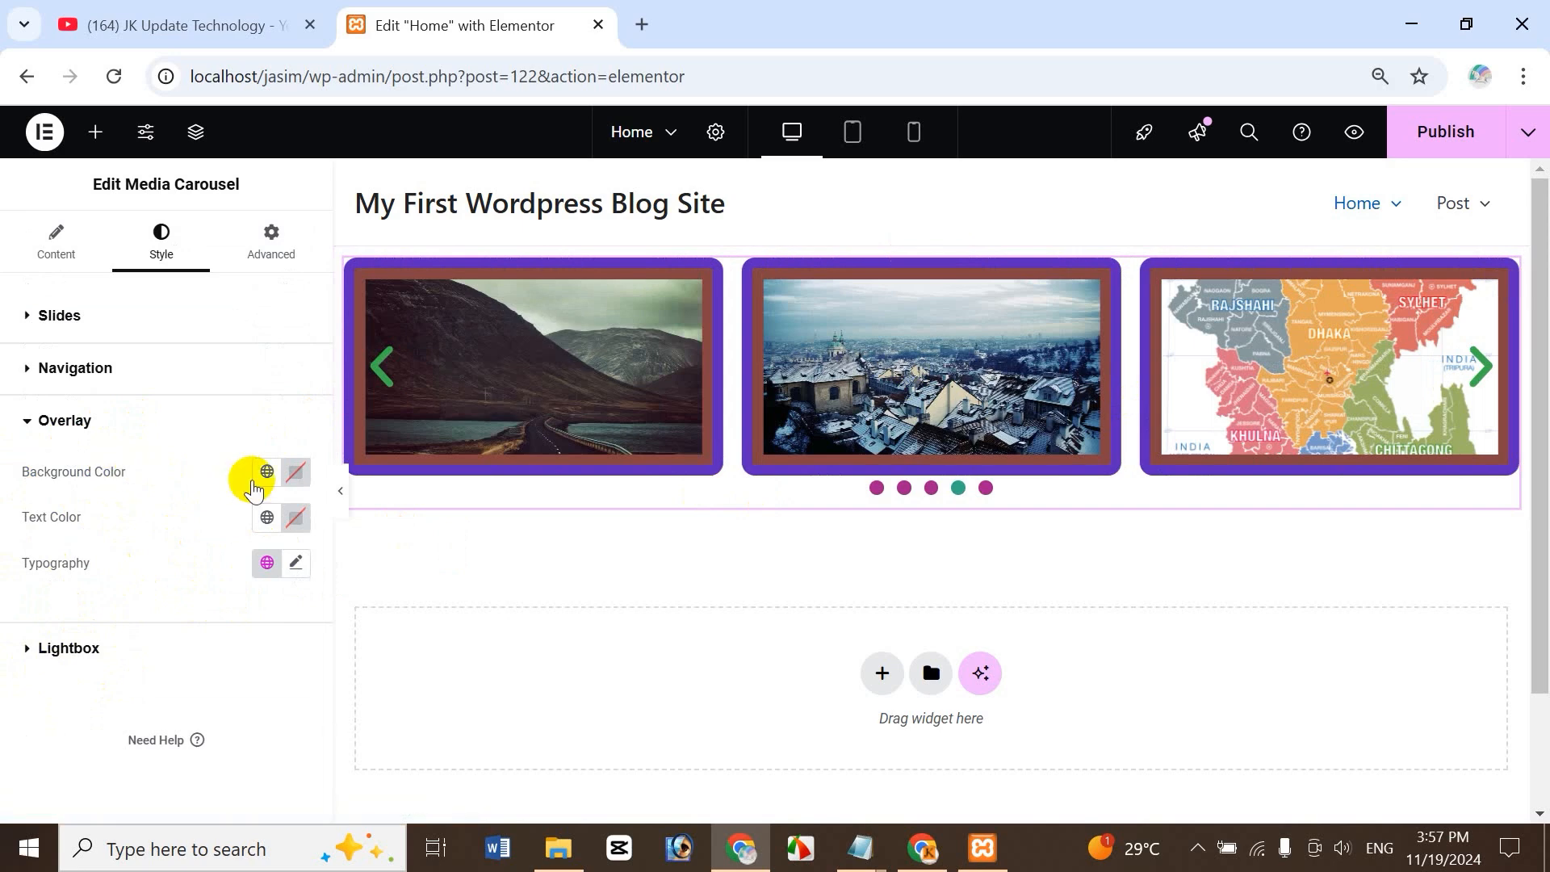
click(294, 475)
click(297, 721)
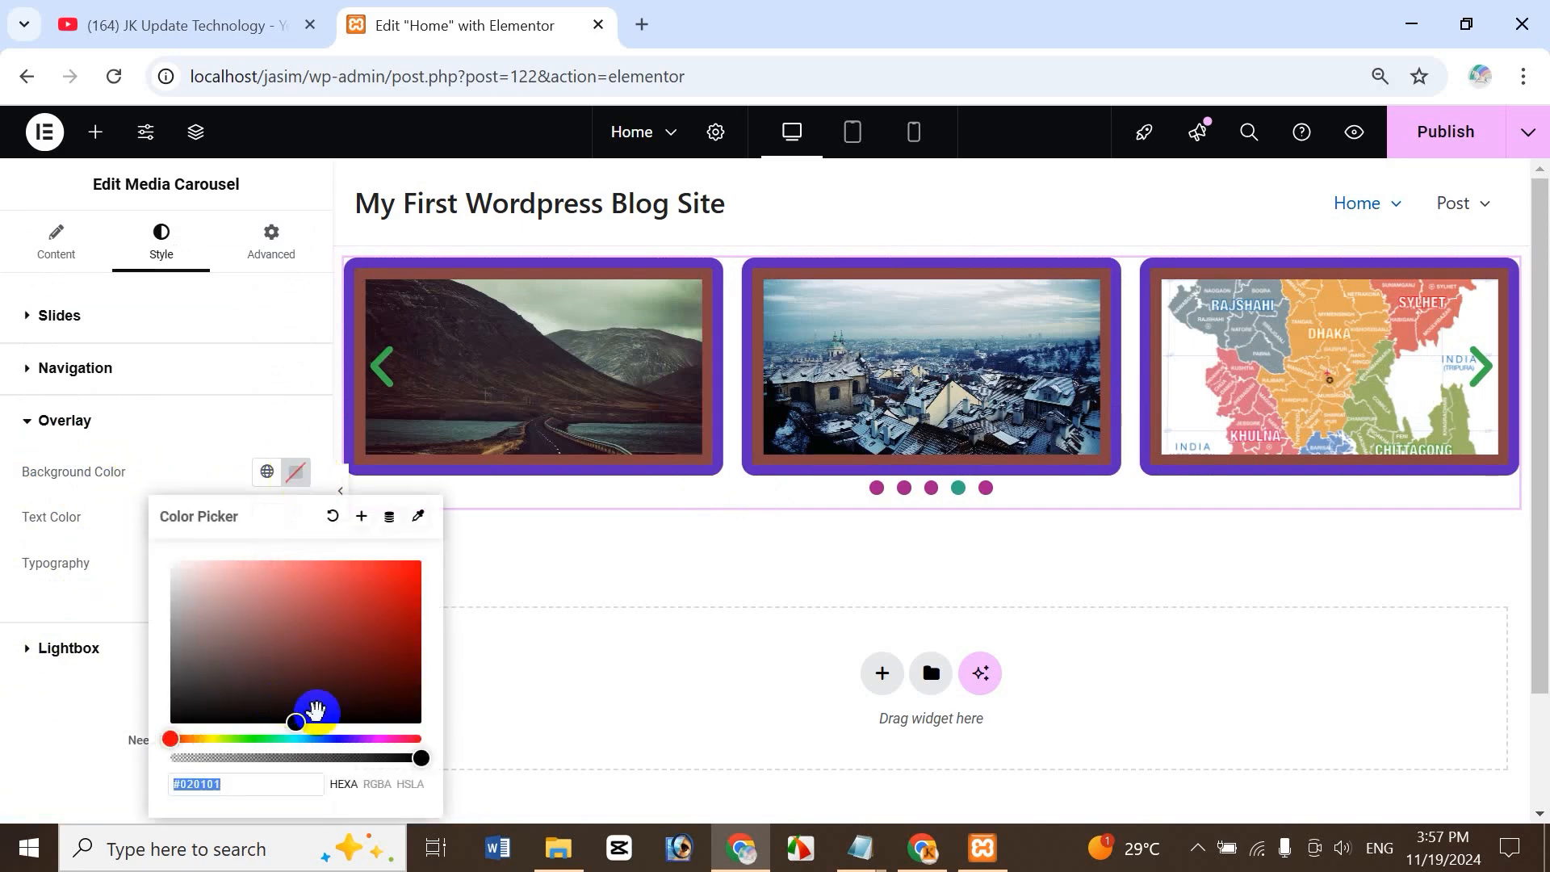
click(289, 598)
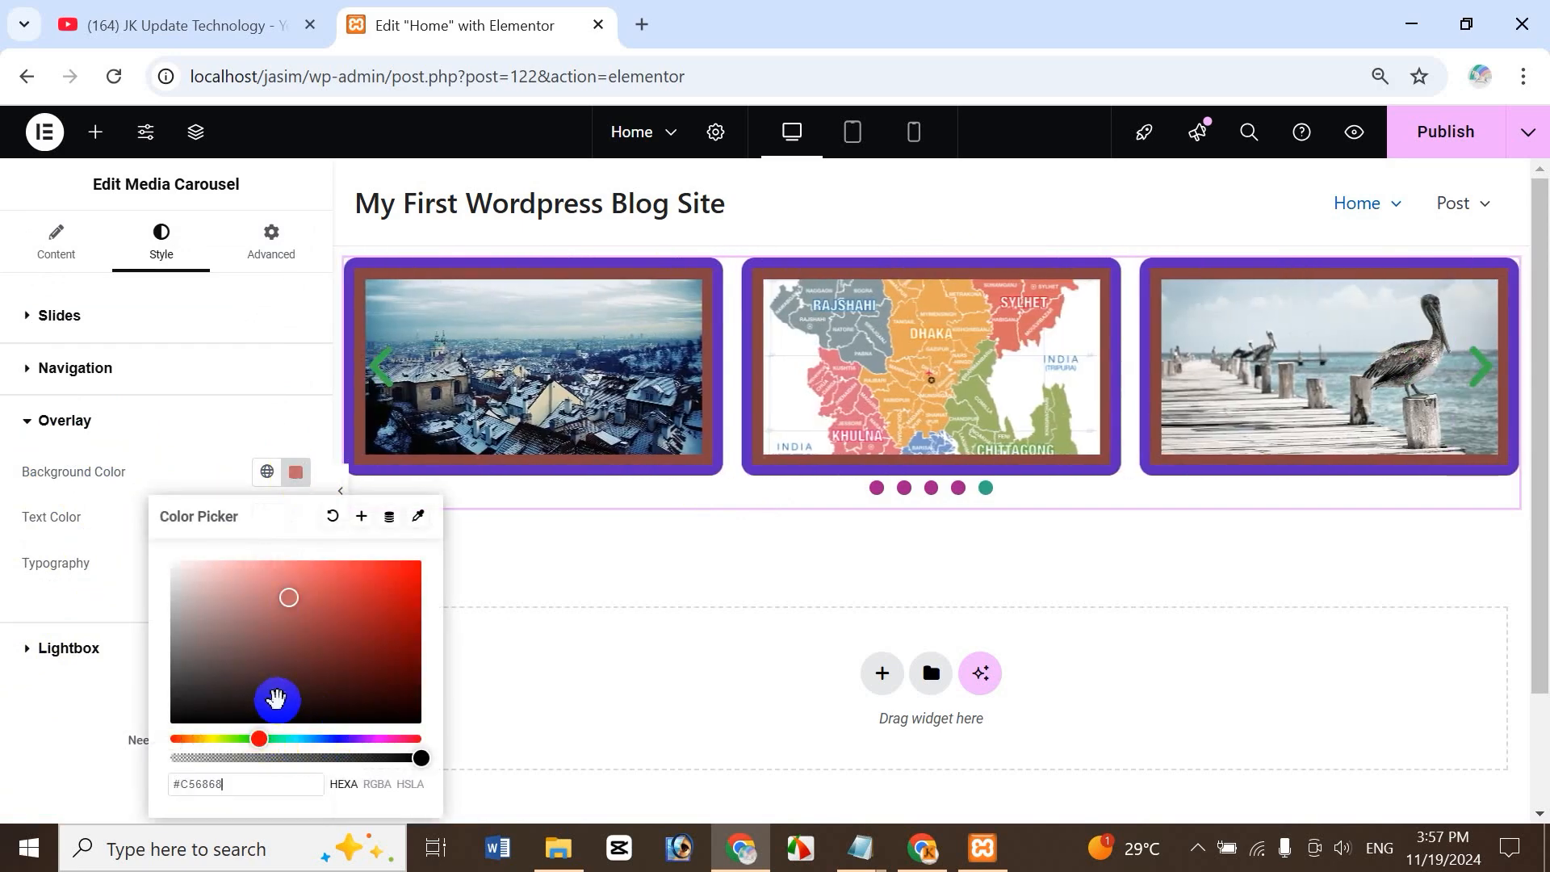
drag(261, 738, 236, 738)
click(345, 644)
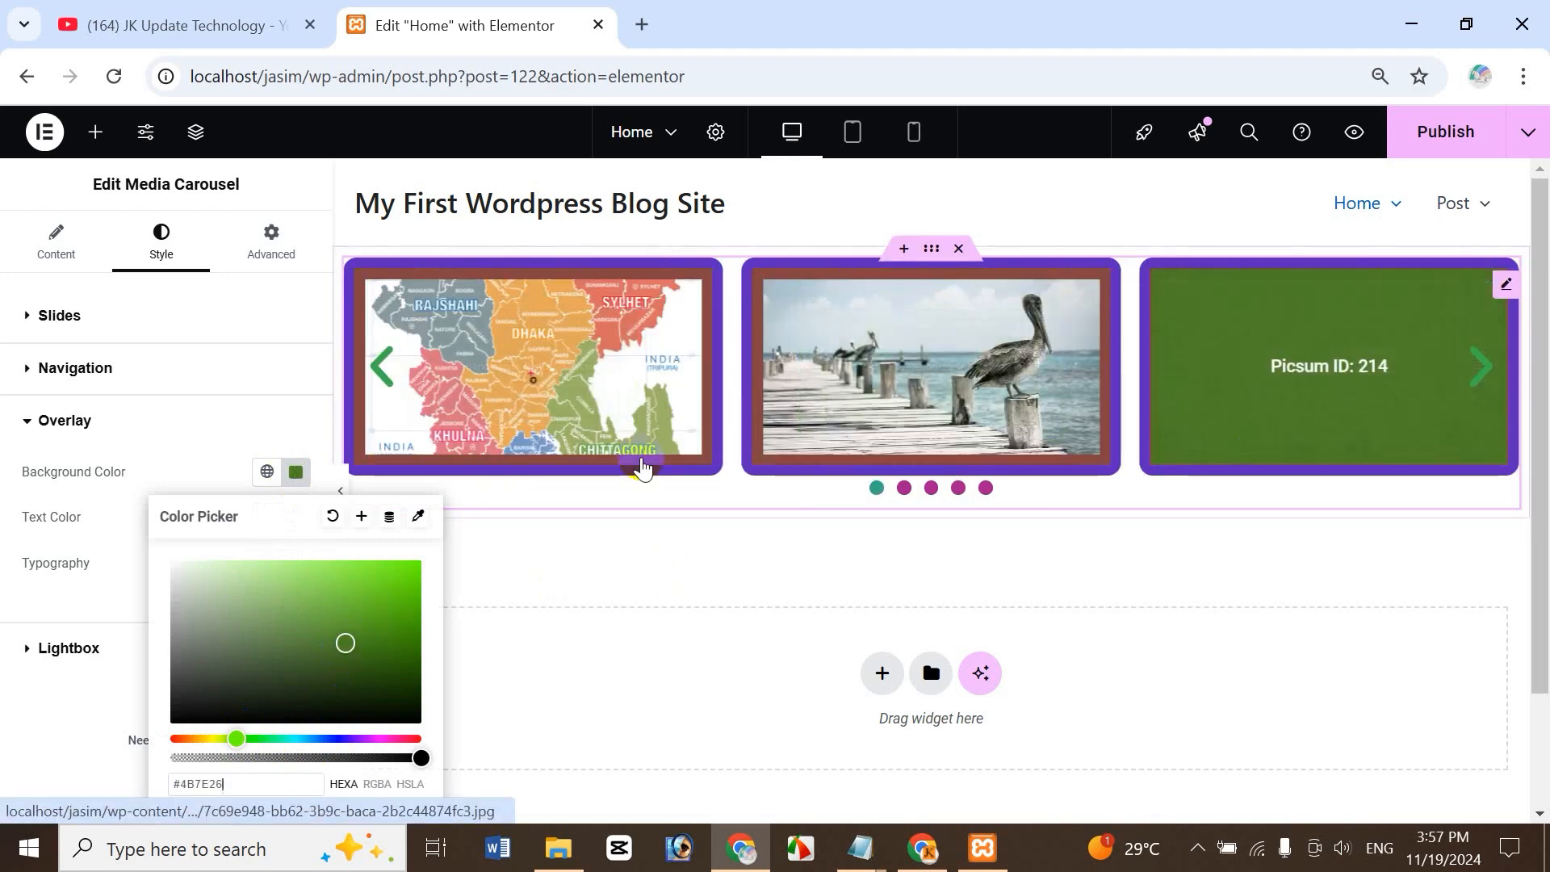
click(77, 493)
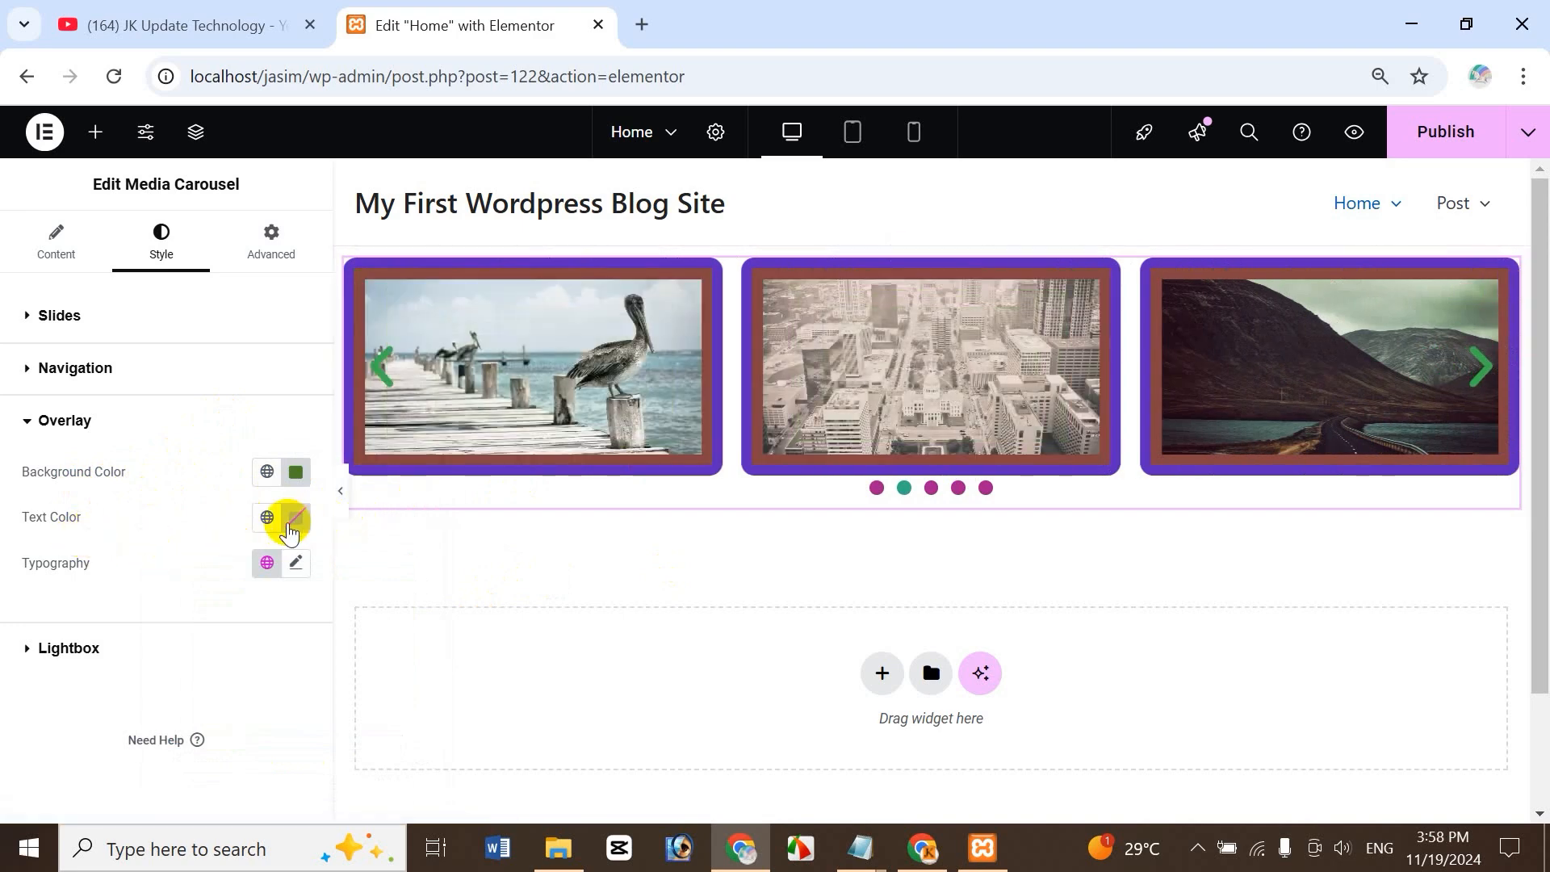
- Set the slide overlay's text color to a custom dark yellow
click(291, 518)
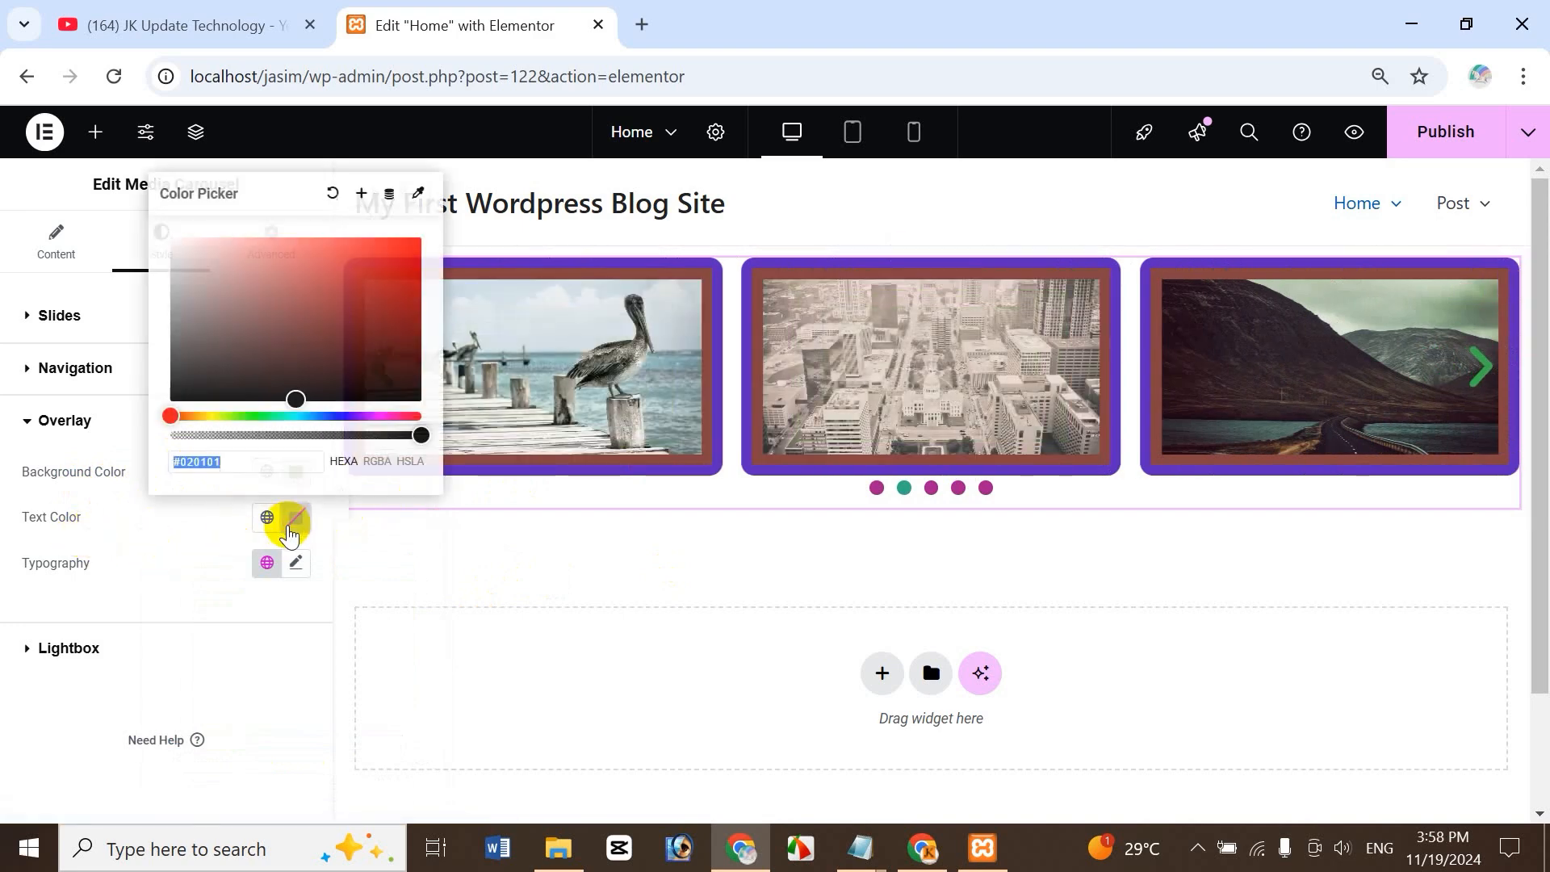
click(212, 415)
click(368, 283)
click(118, 510)
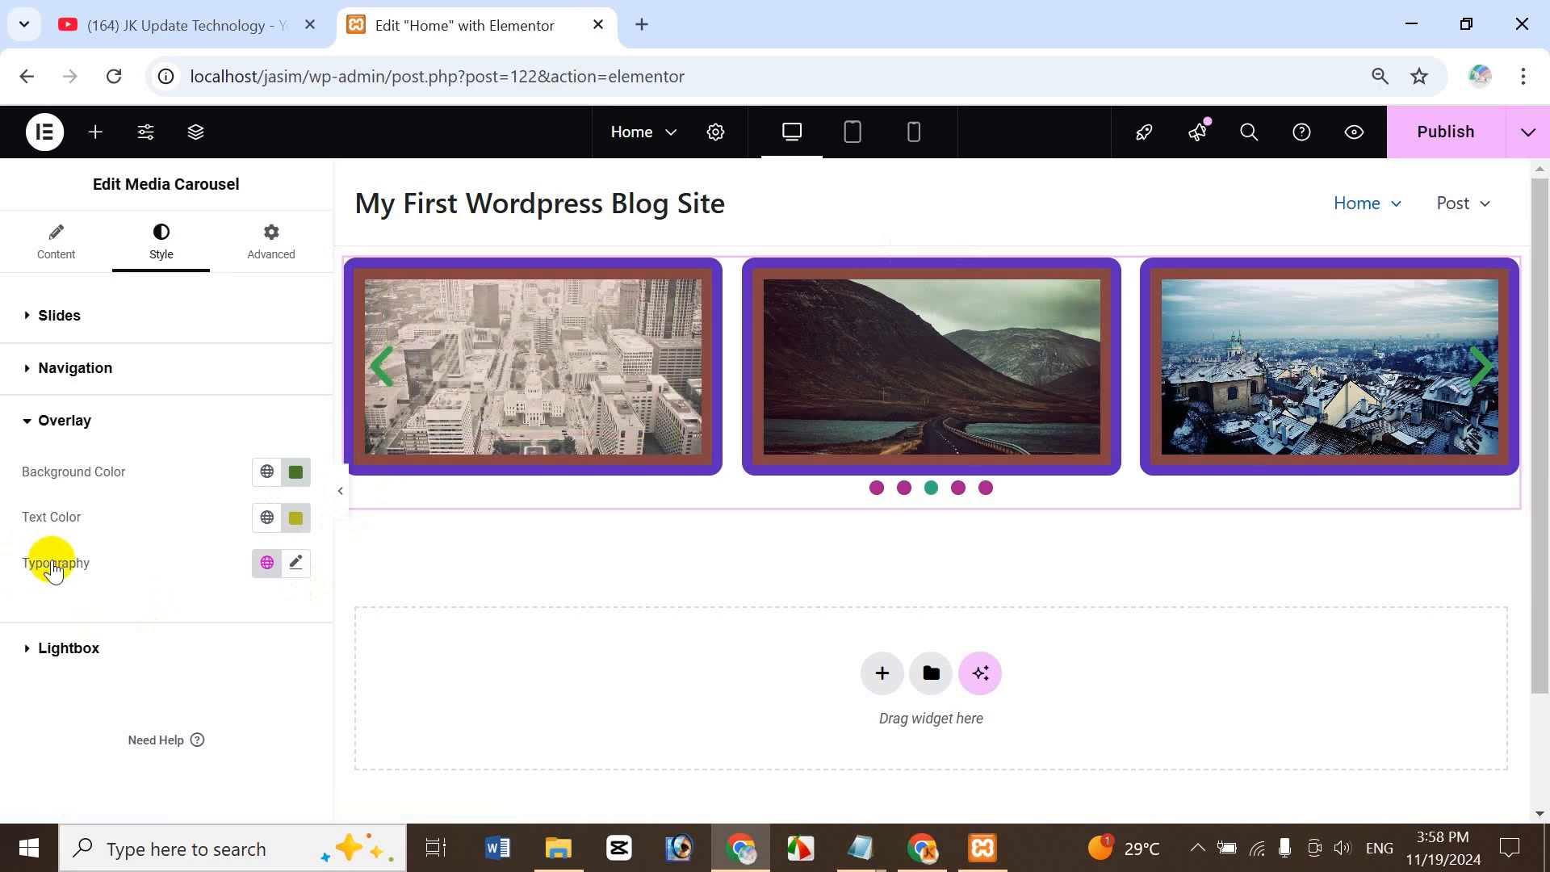
- Apply the last listed global font to the overlay text and customize it to Roboto Condensed at 24 px
click(269, 564)
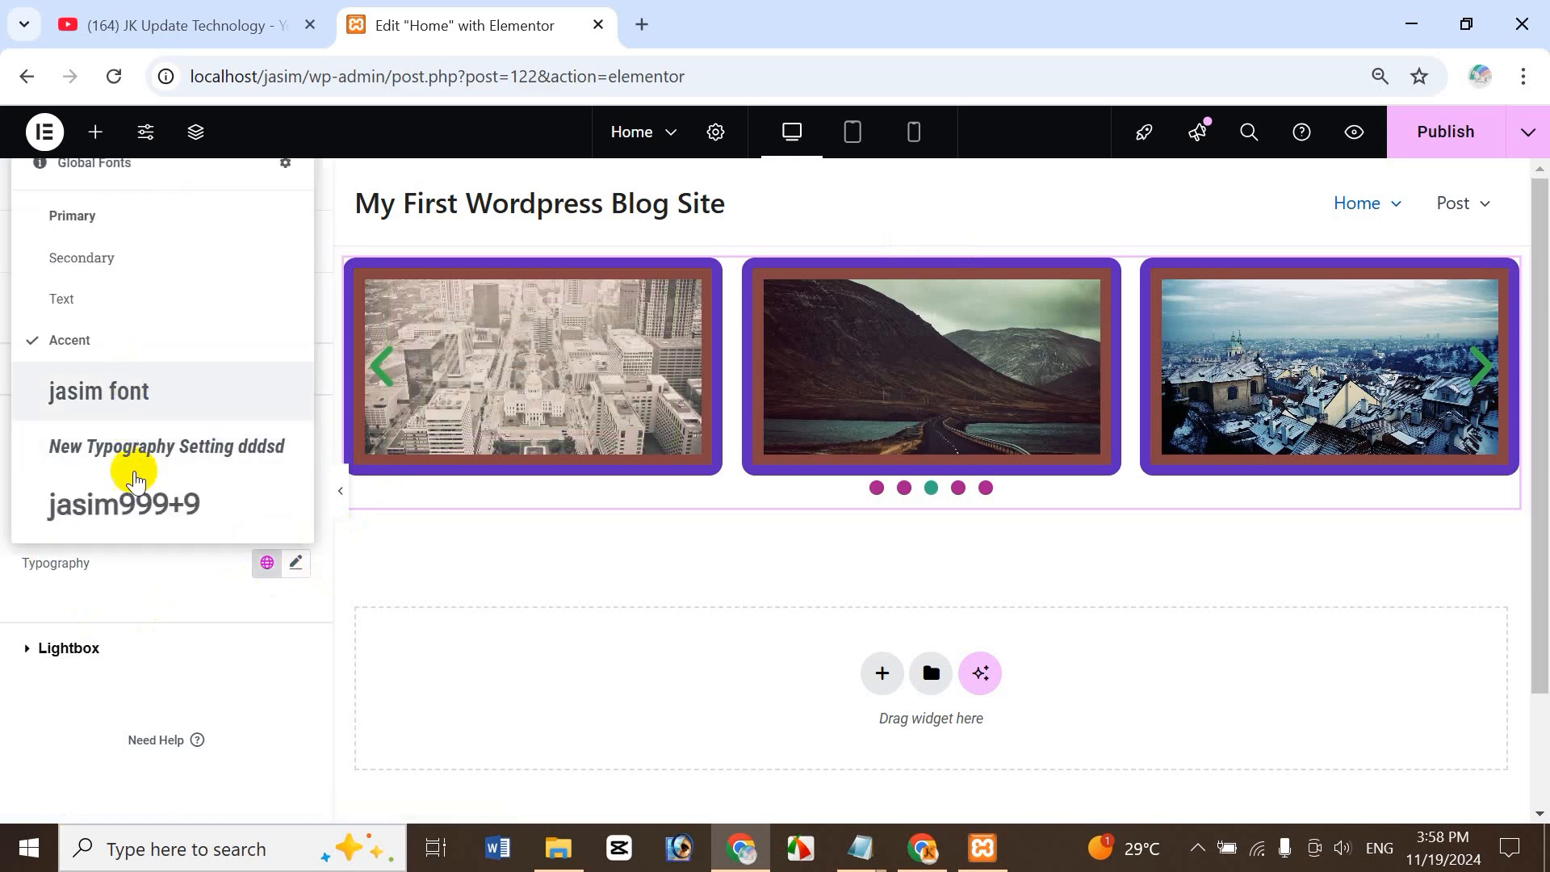
click(133, 506)
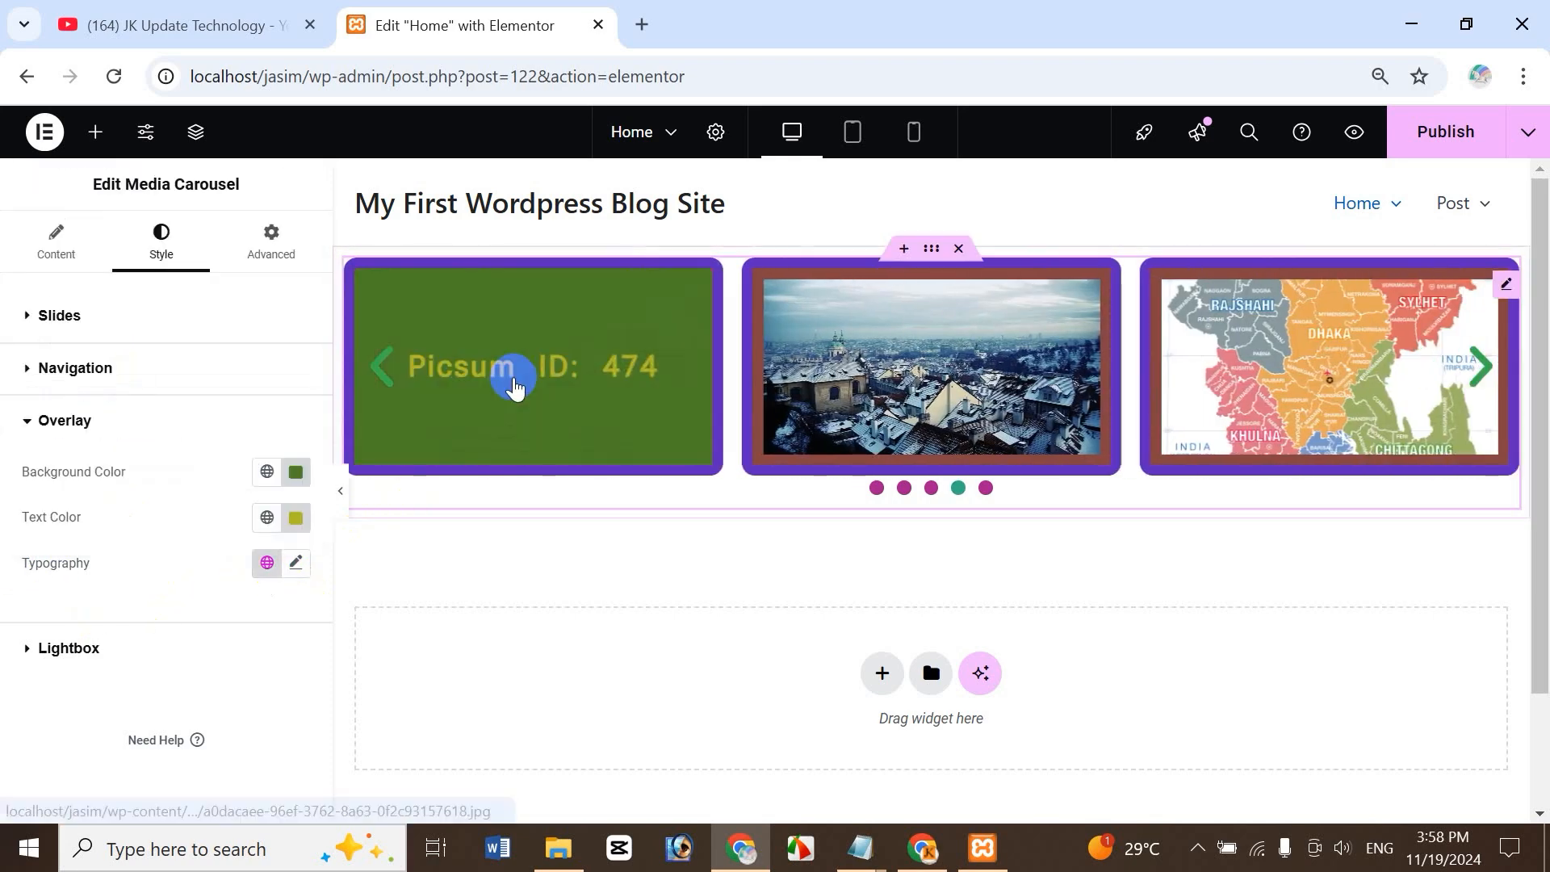
click(297, 561)
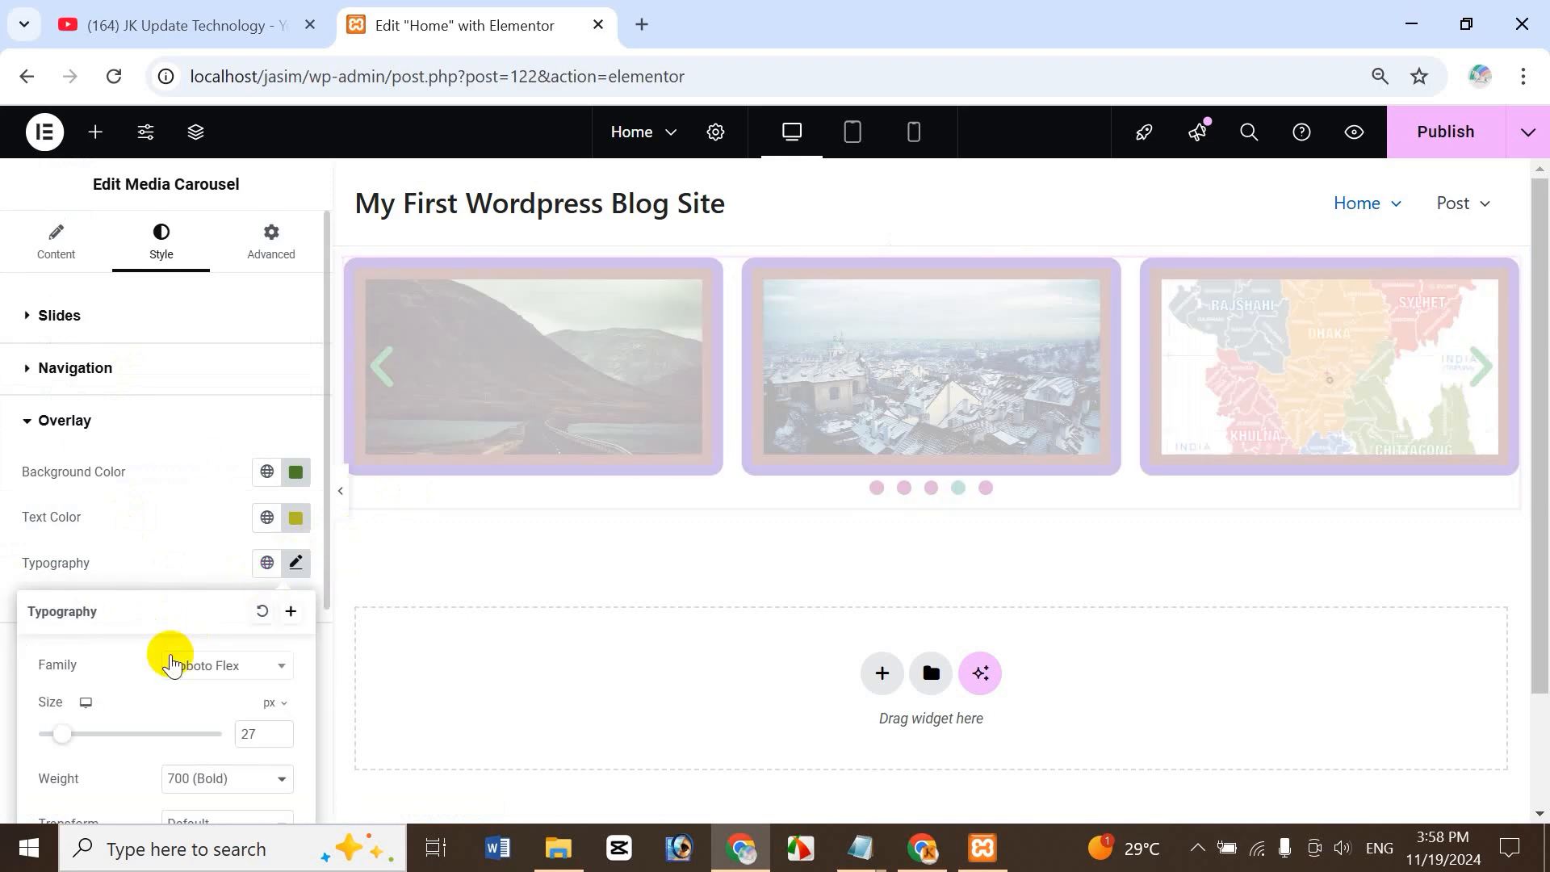
click(231, 666)
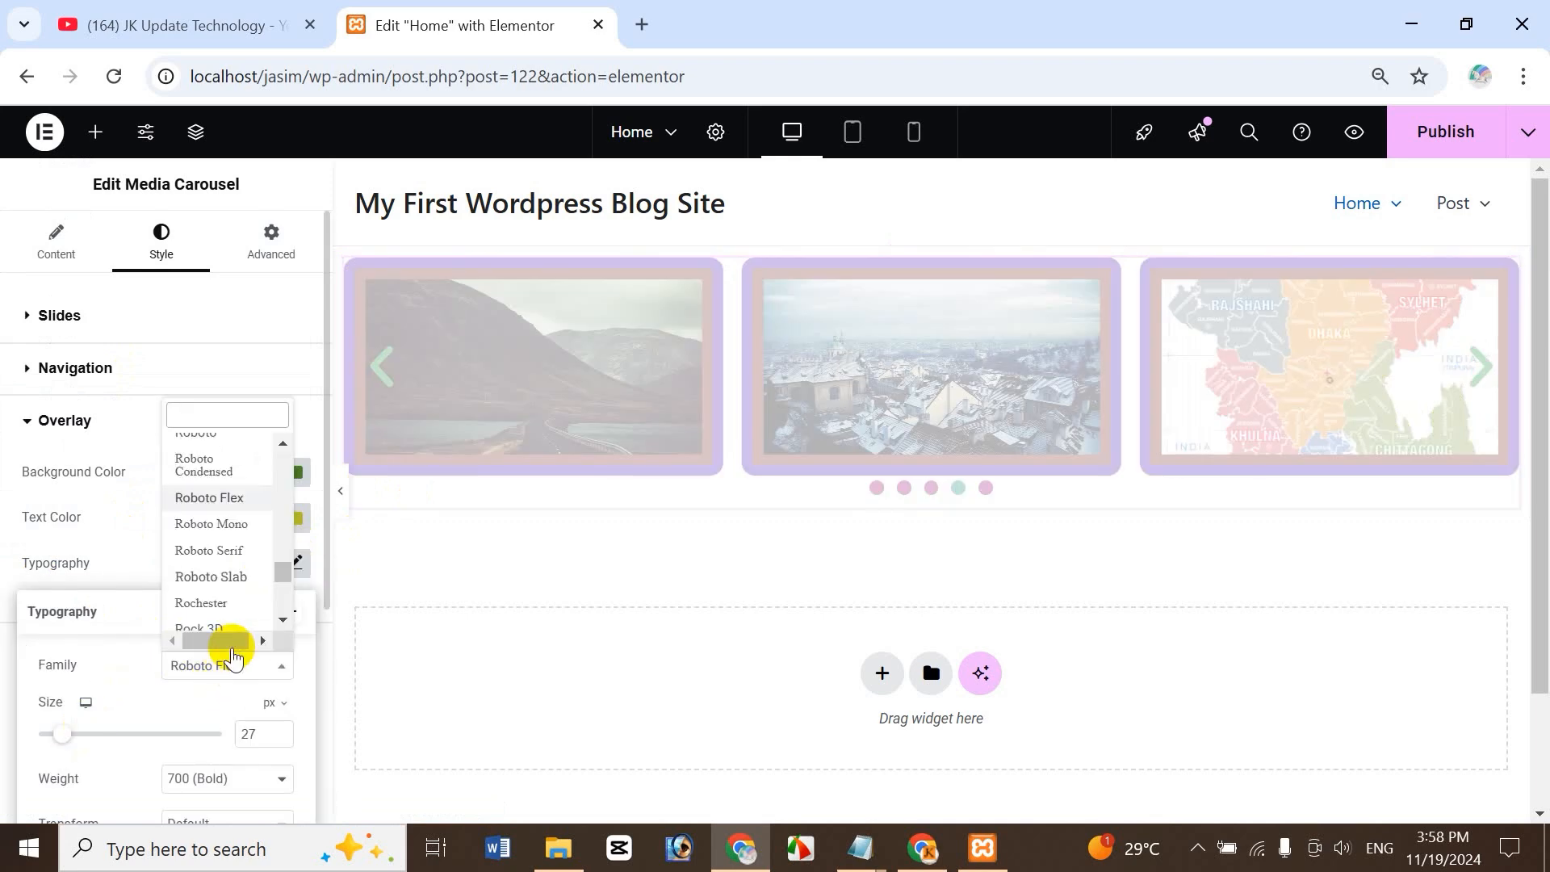
click(218, 449)
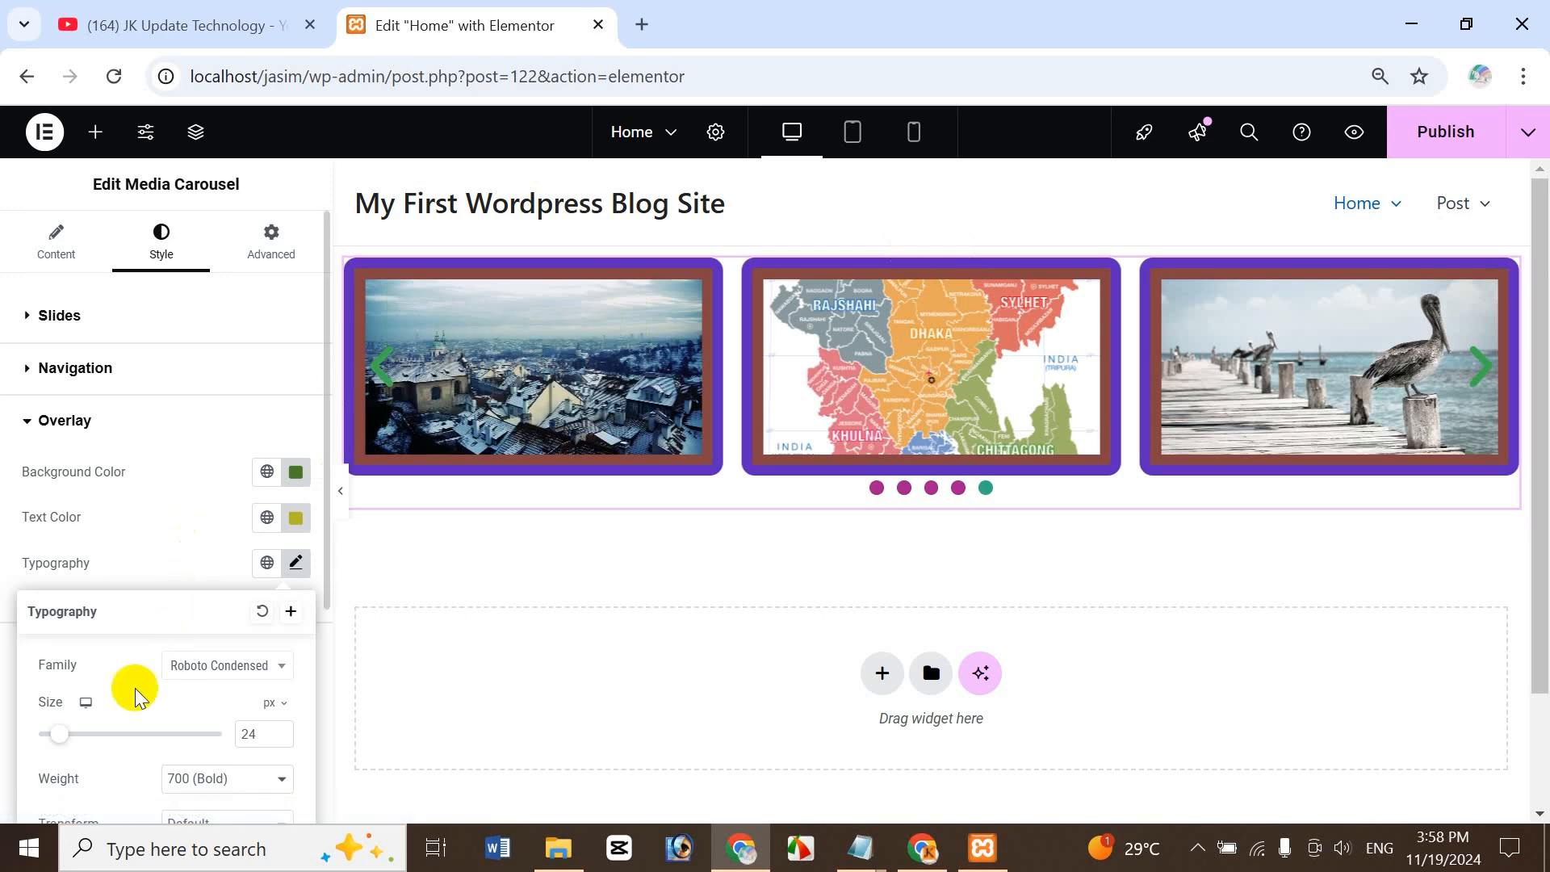
click(185, 558)
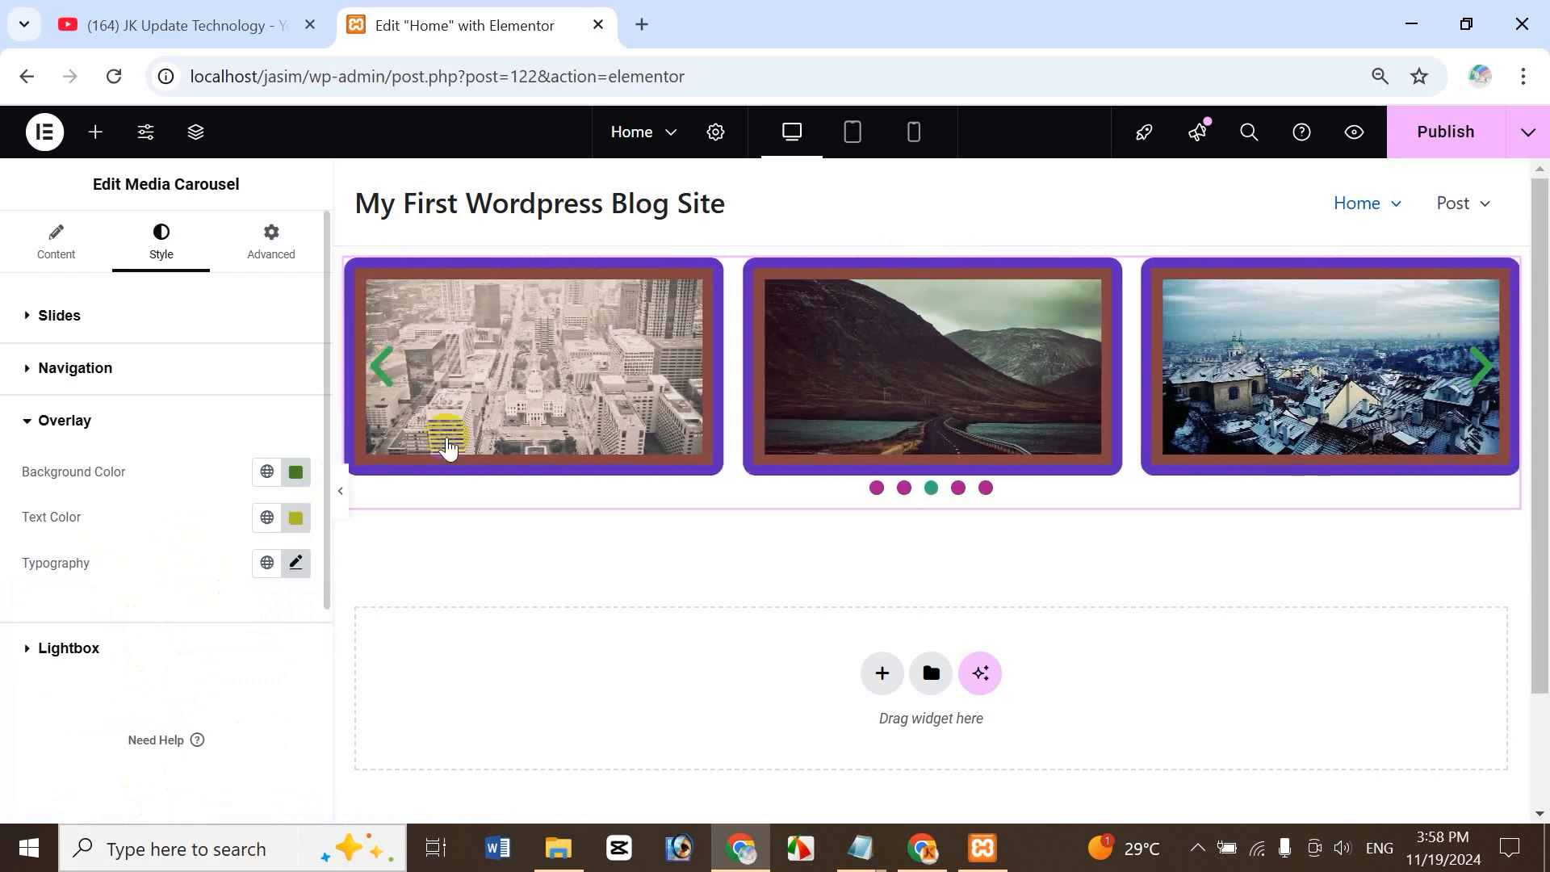
- Preview the slide overlay, bring up the Lightbox style settings and open the Picsum ID: 188 slide in the lightbox
mouse_move(536, 374)
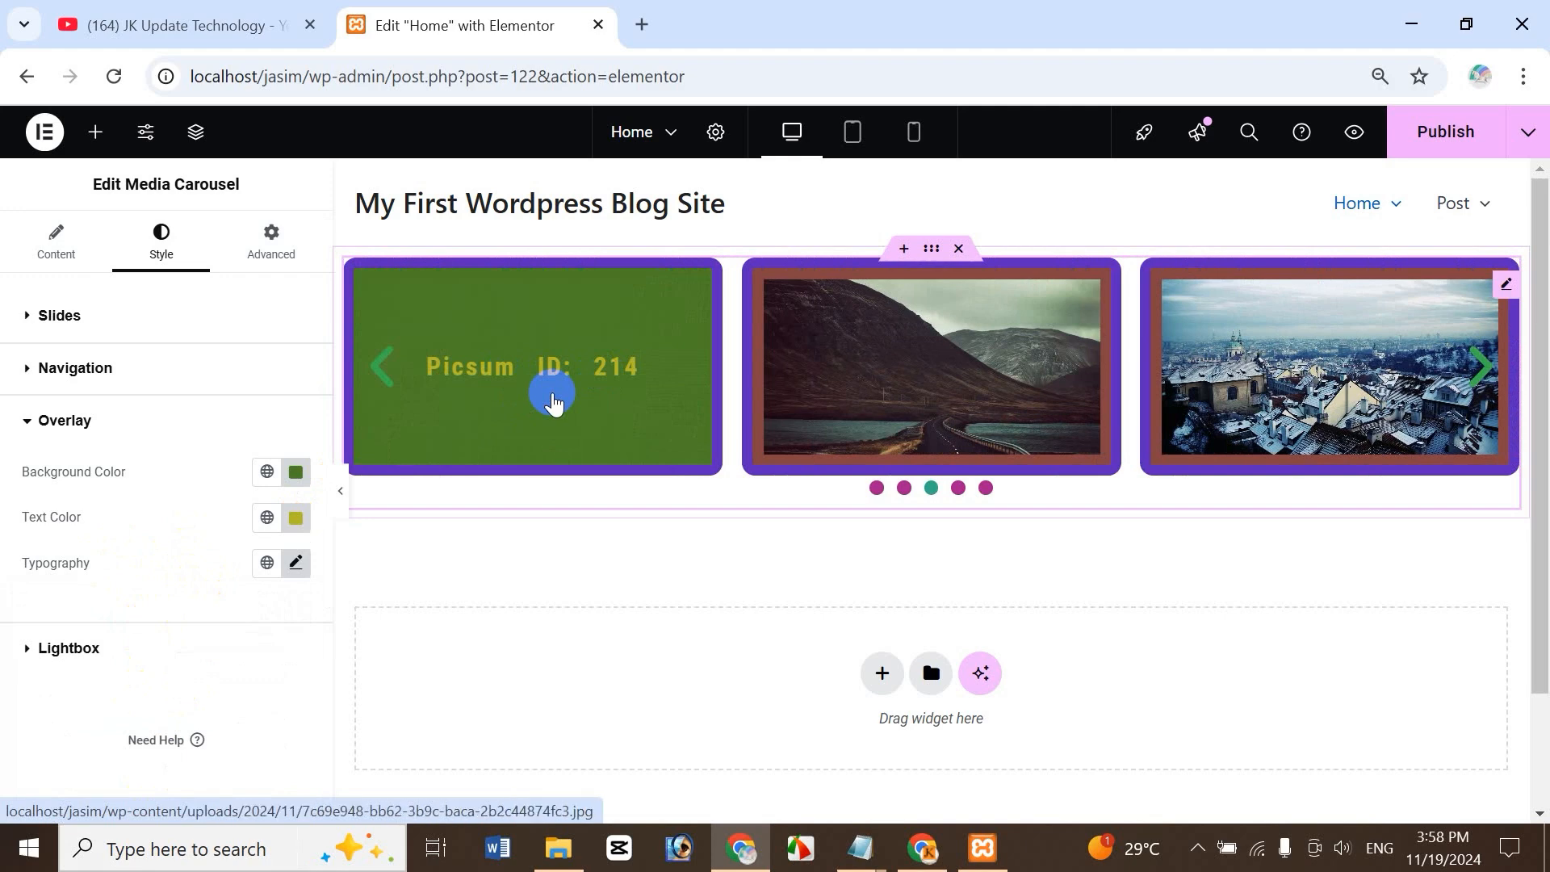
click(26, 430)
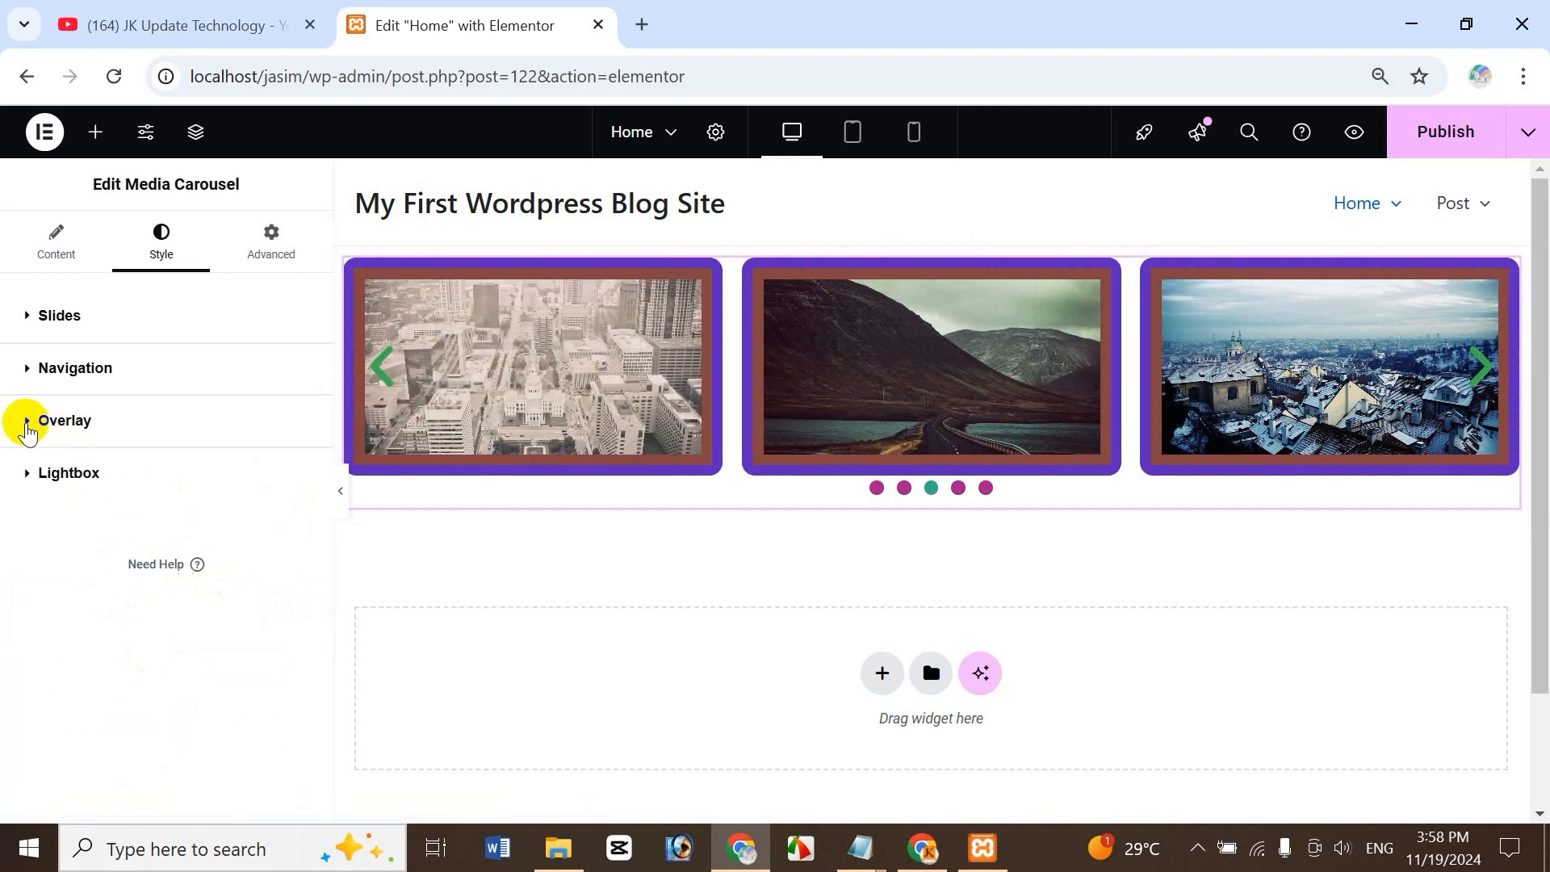
click(26, 476)
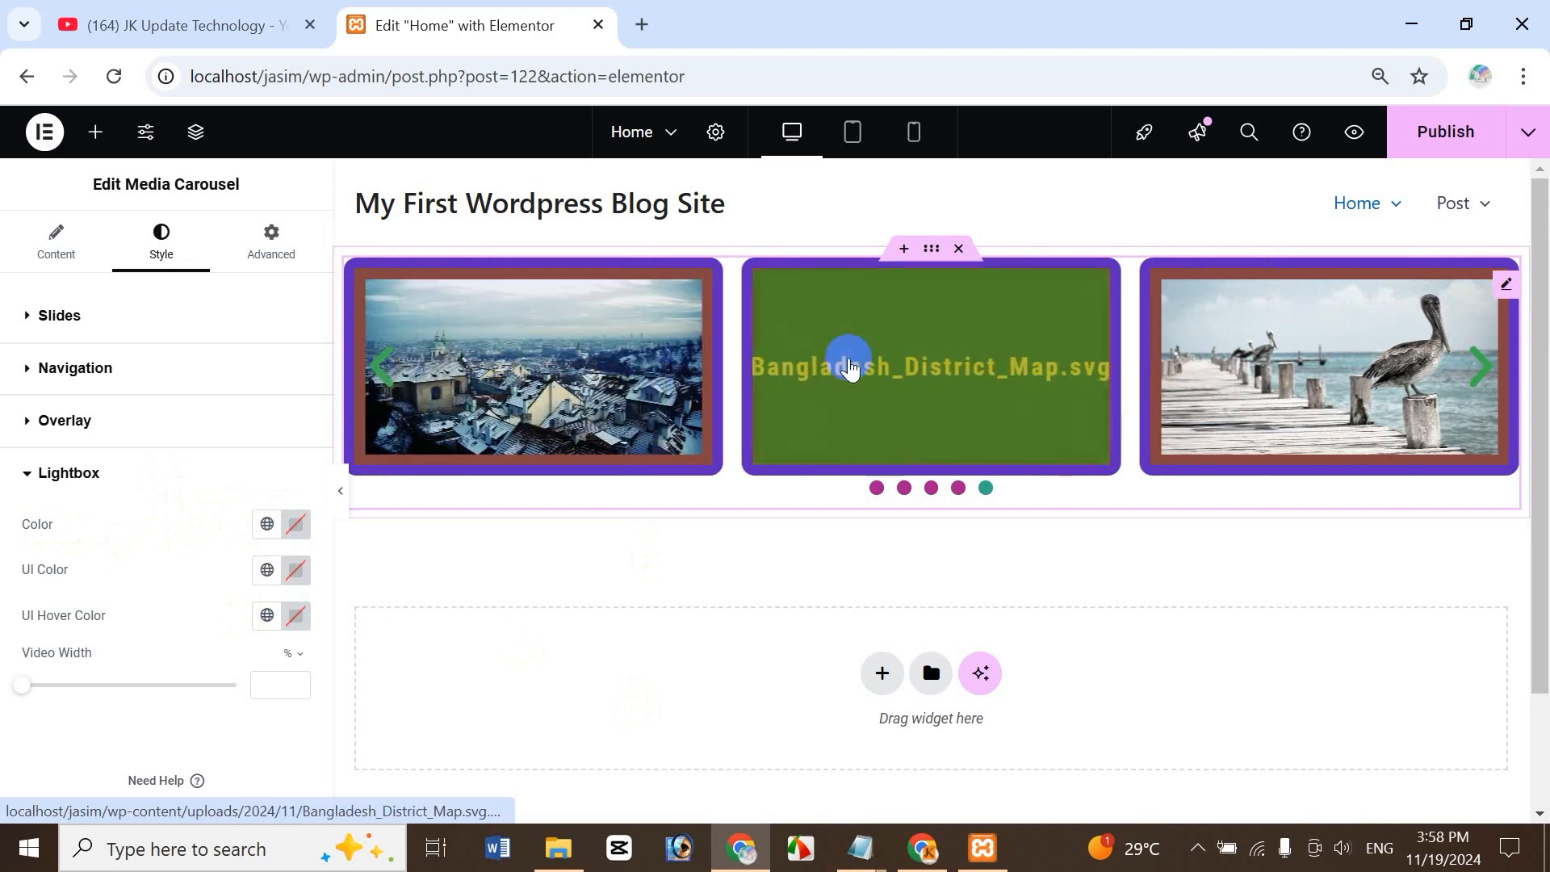
click(631, 368)
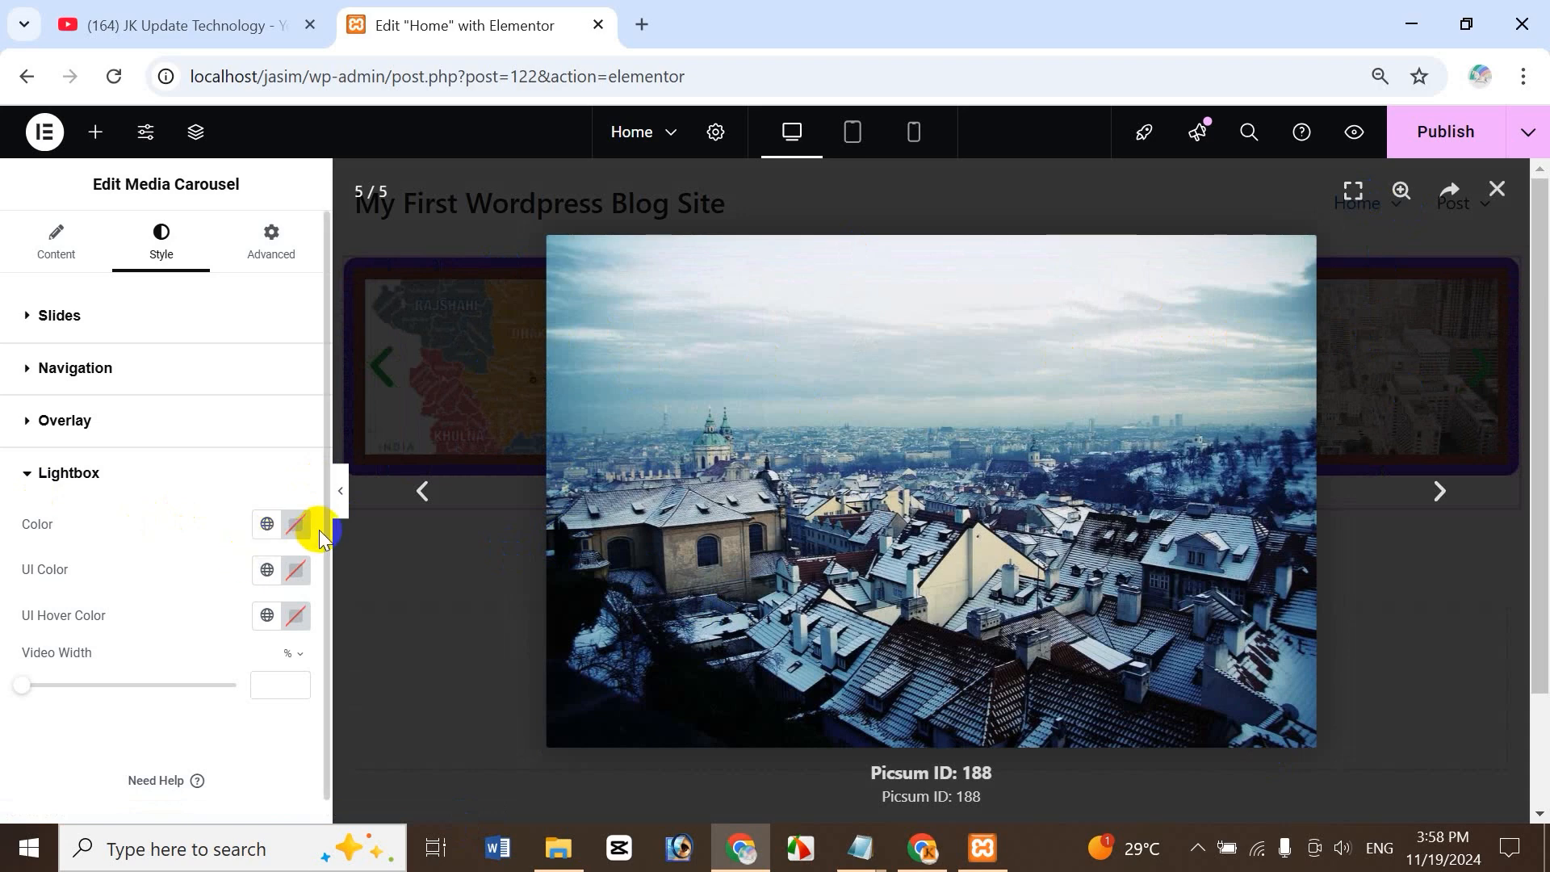
- Set the lightbox background color to a custom indigo blue, #4131A3
click(295, 524)
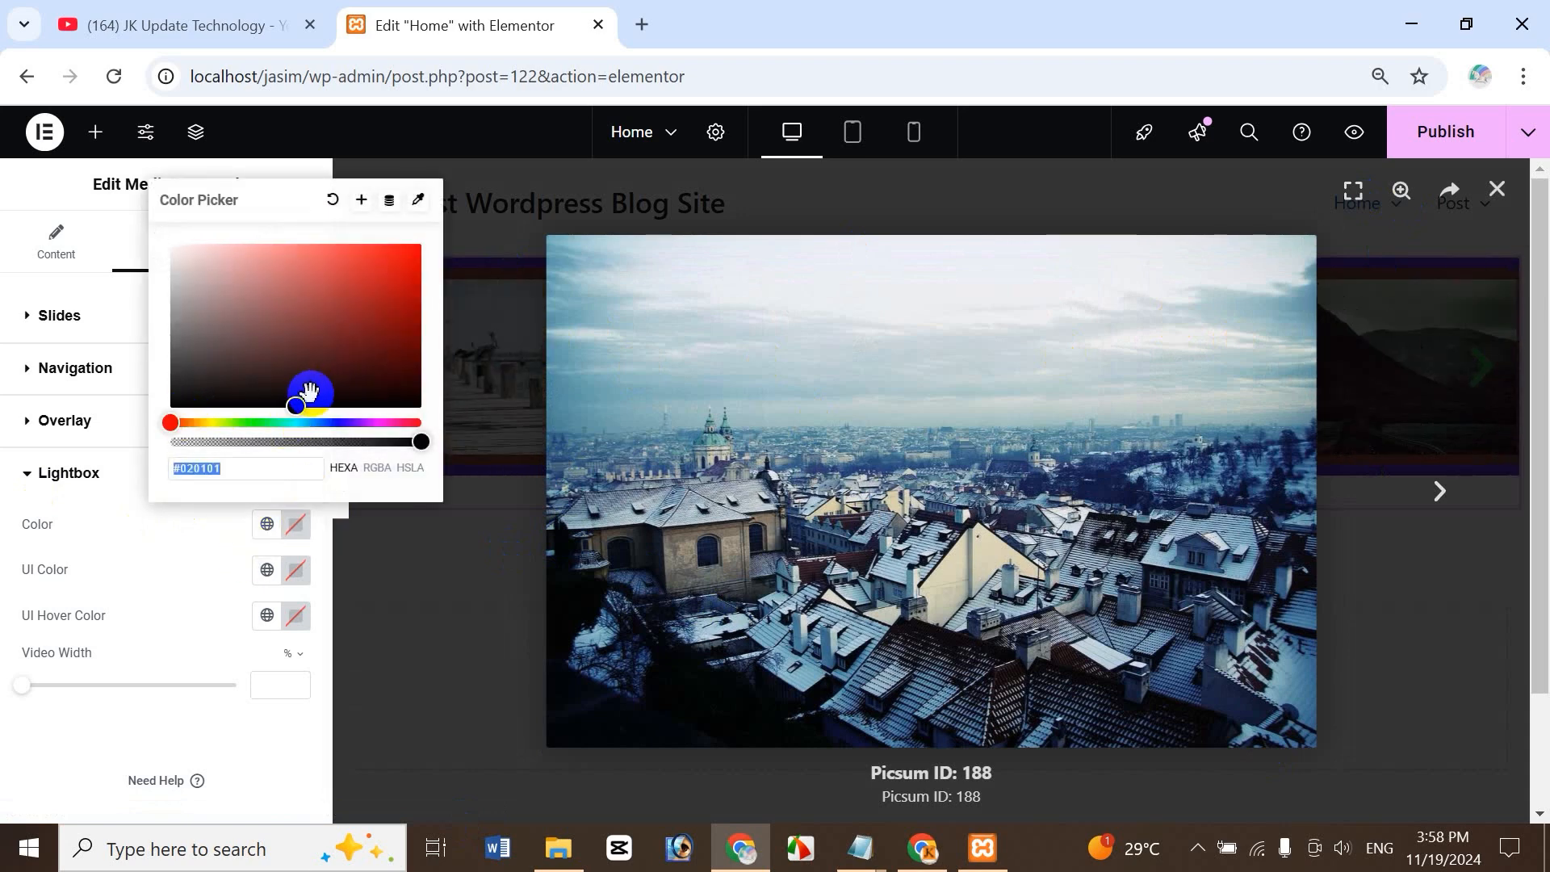
click(286, 306)
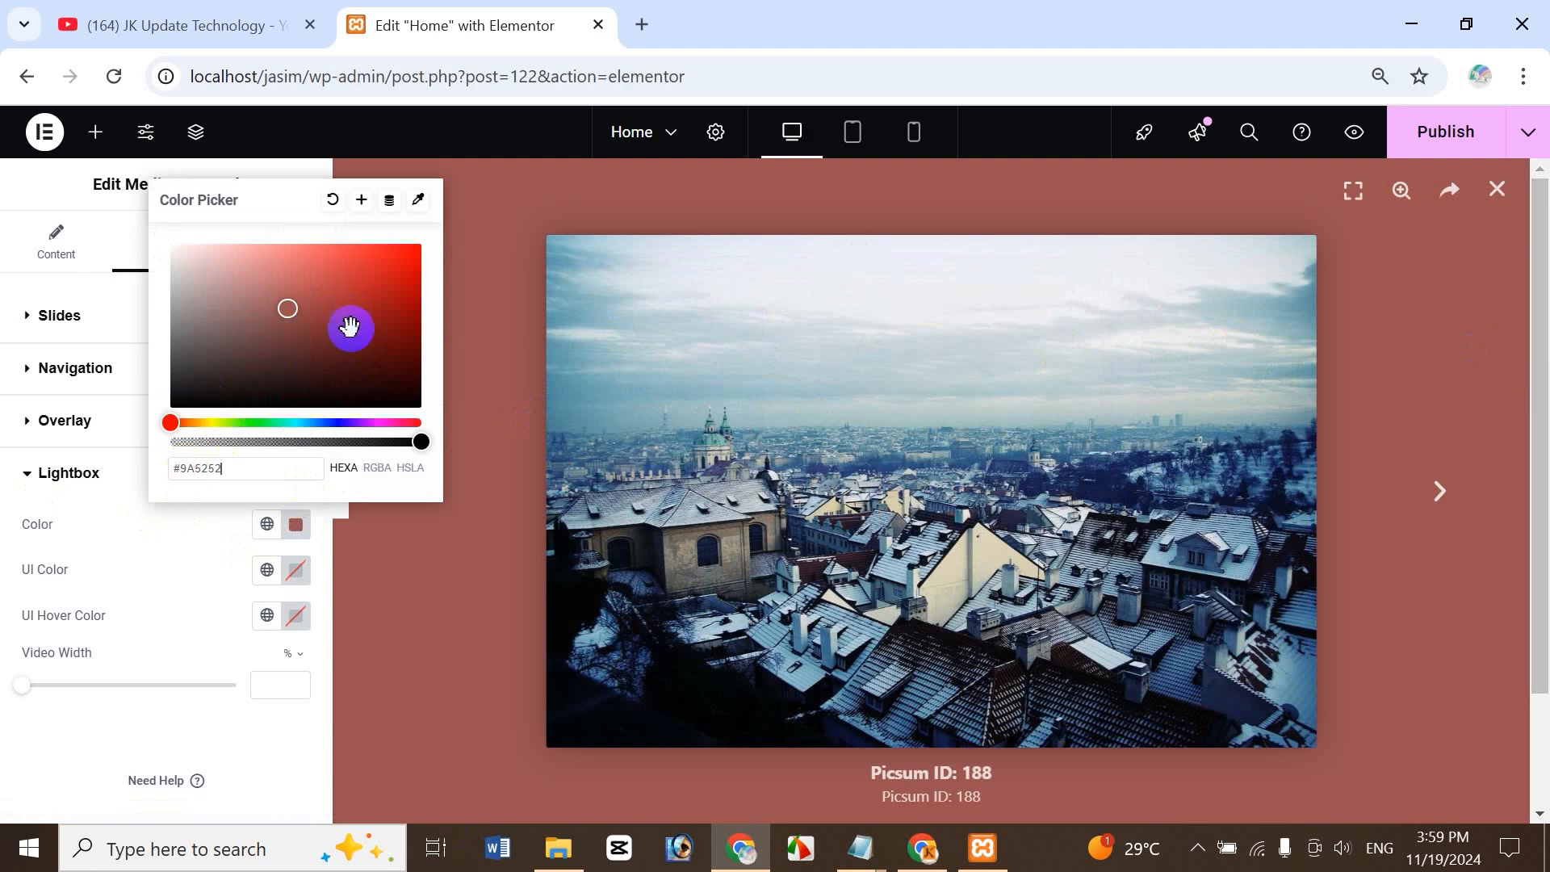
click(362, 357)
click(345, 426)
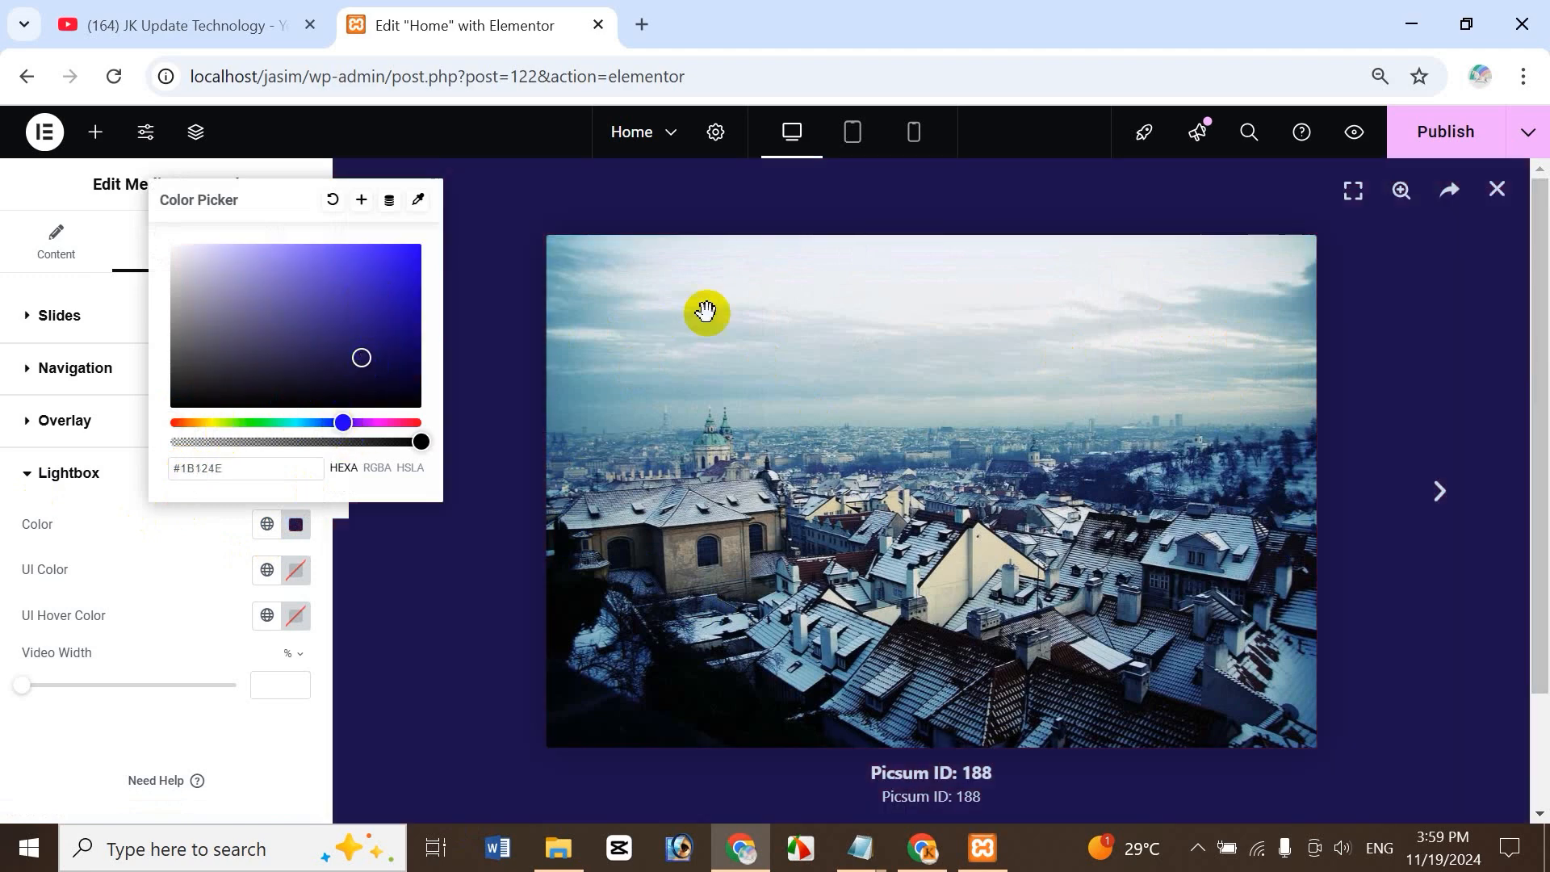
click(345, 302)
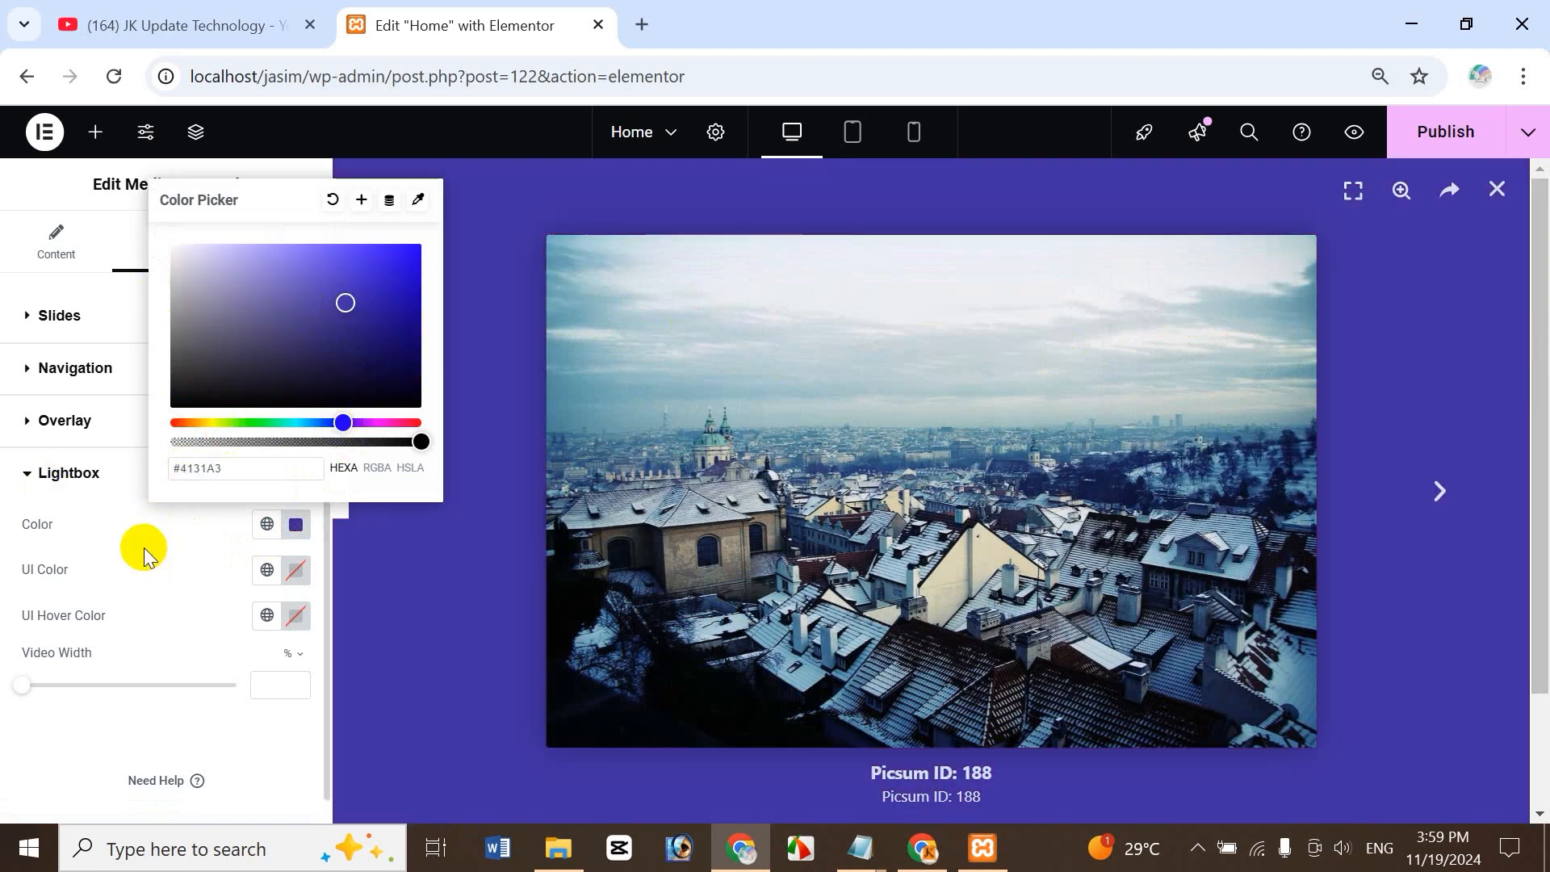
click(118, 532)
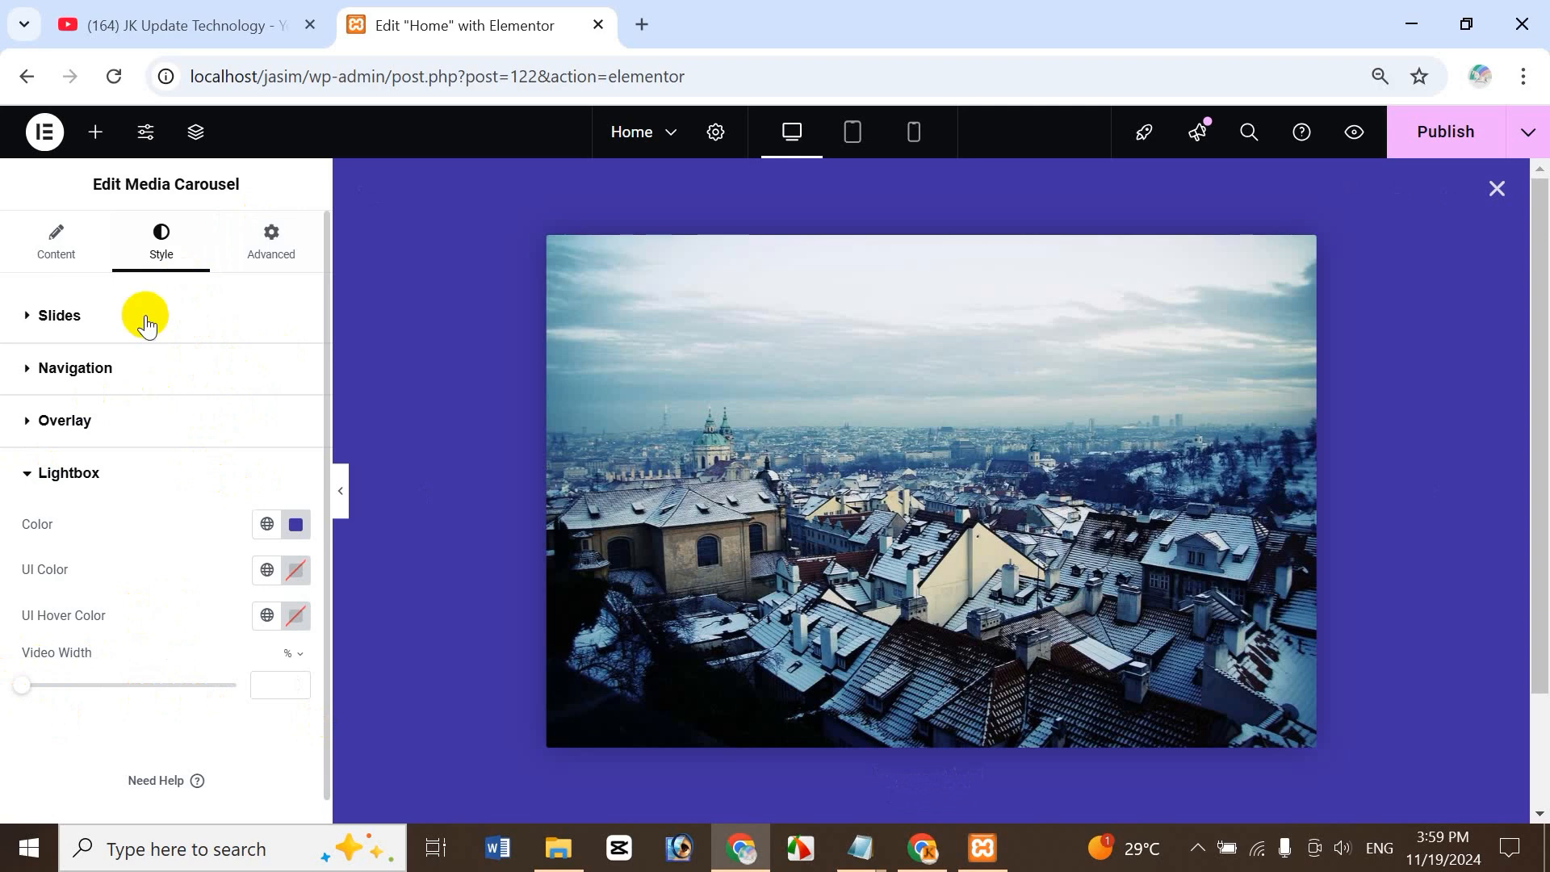
mouse_move(1534, 306)
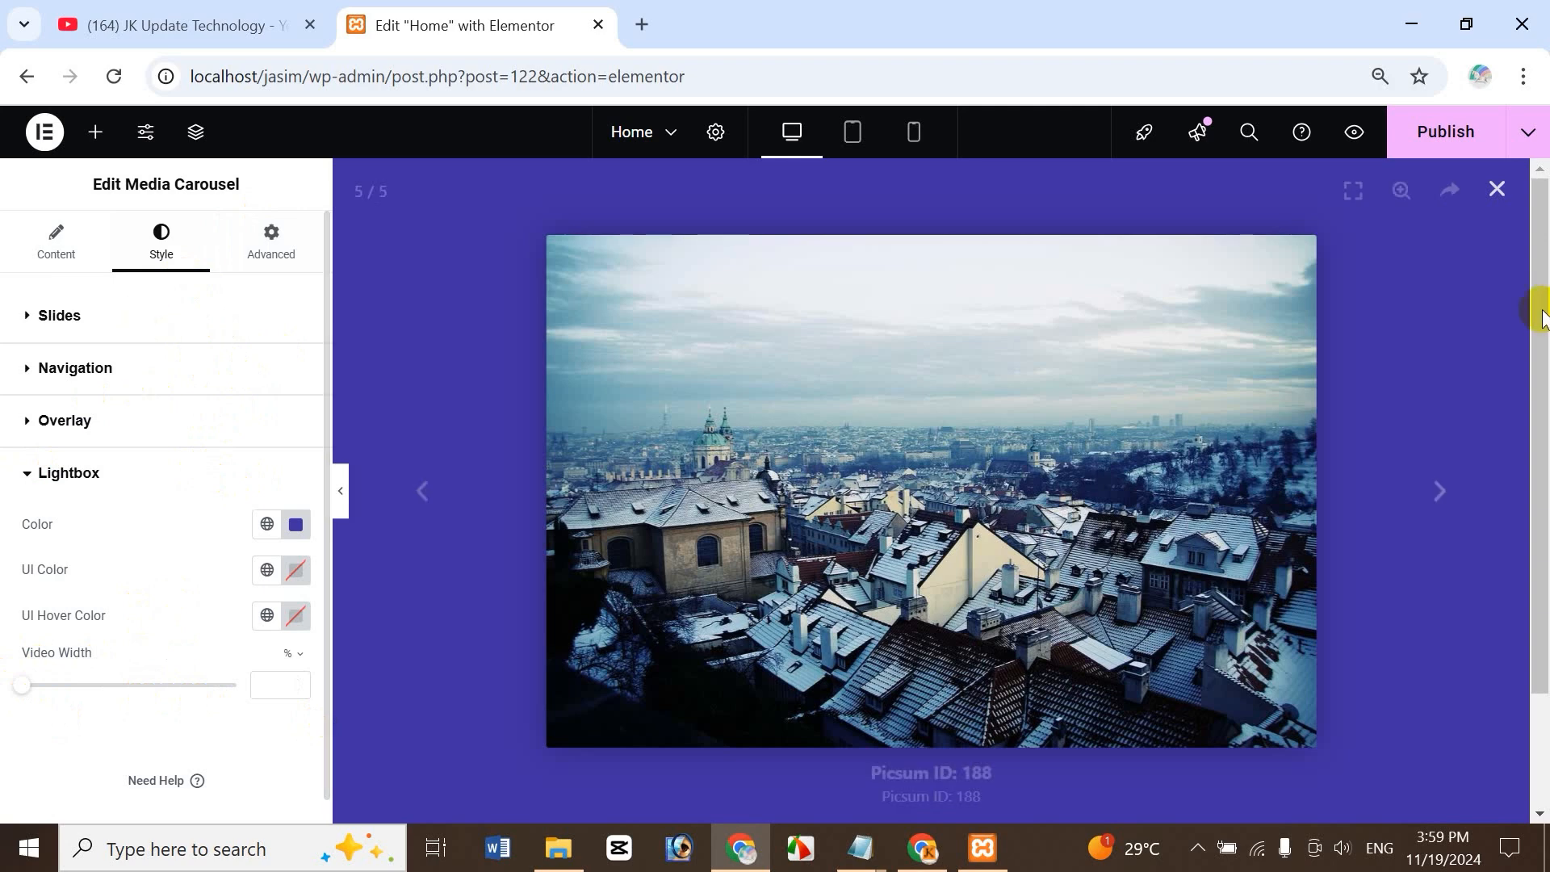
- Close the lightbox preview, publish the Home page and view it live
click(1496, 190)
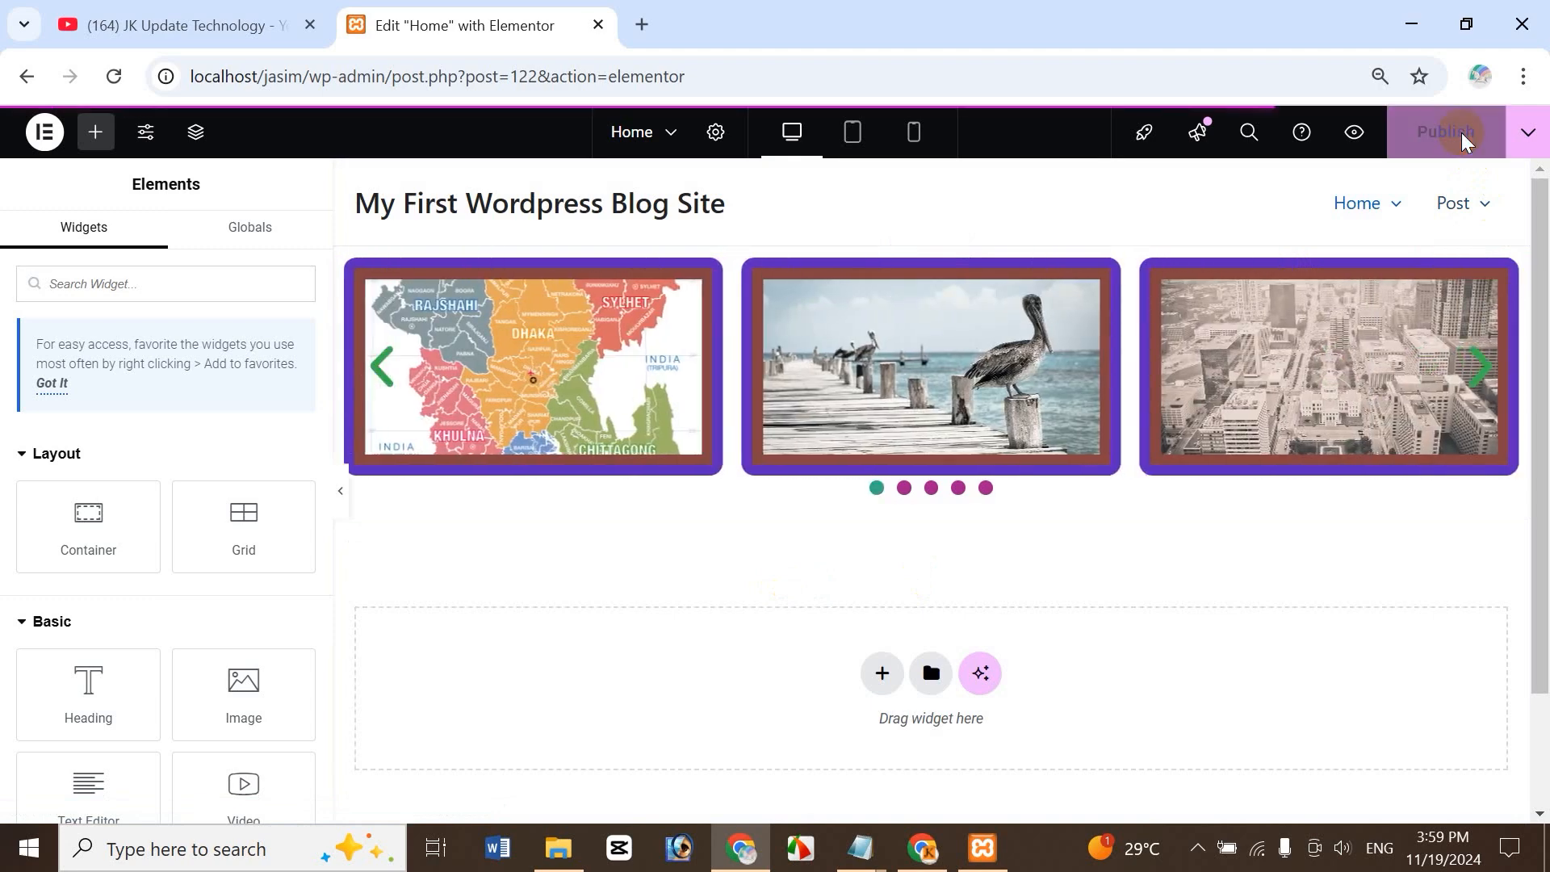
click(1528, 131)
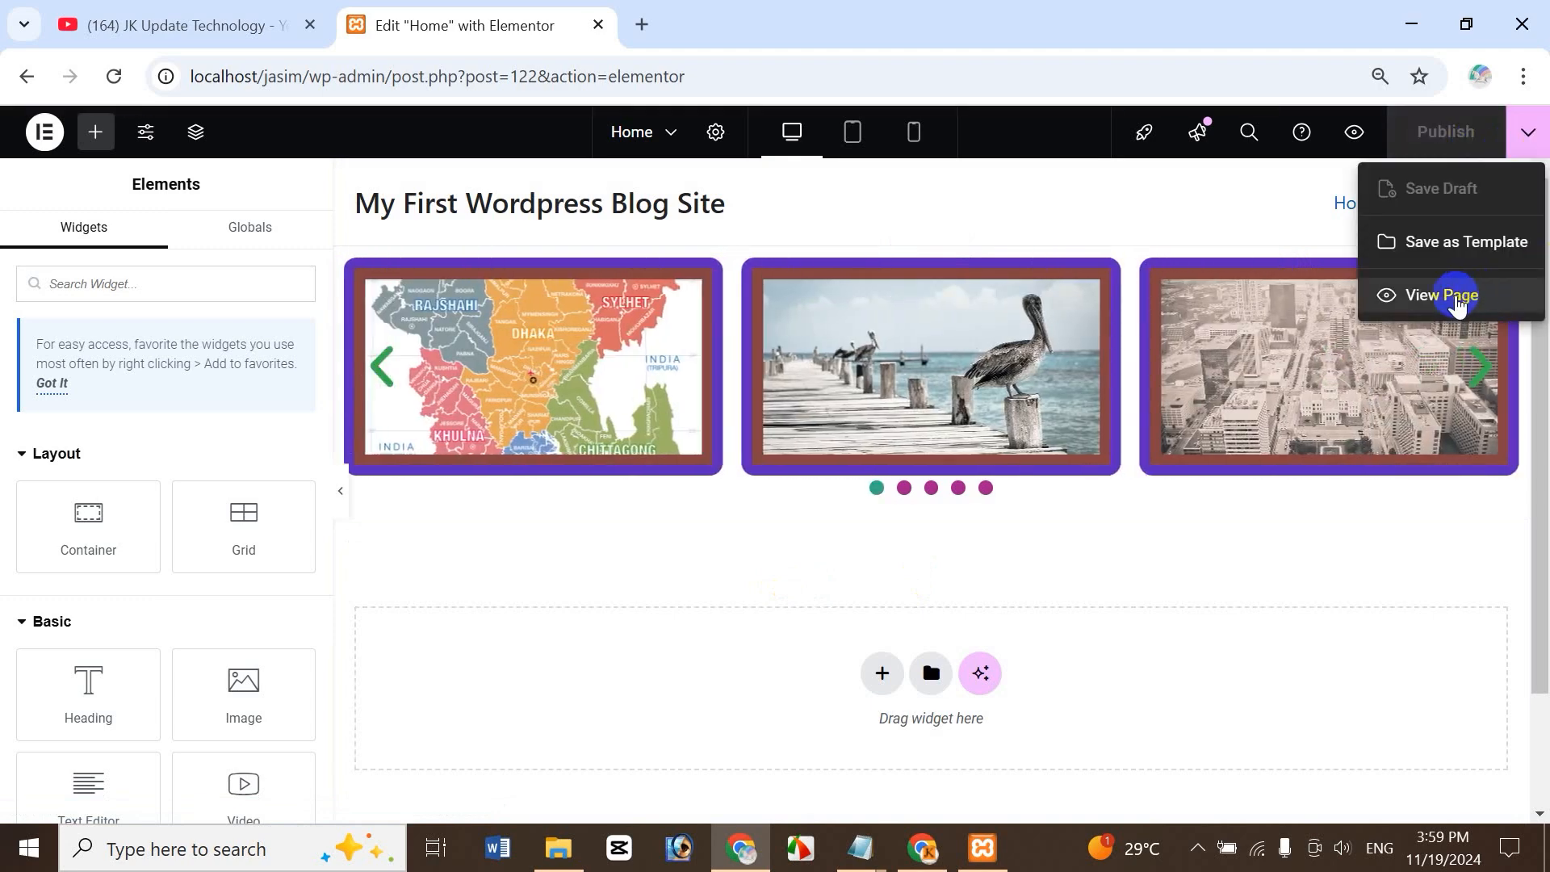
click(1428, 295)
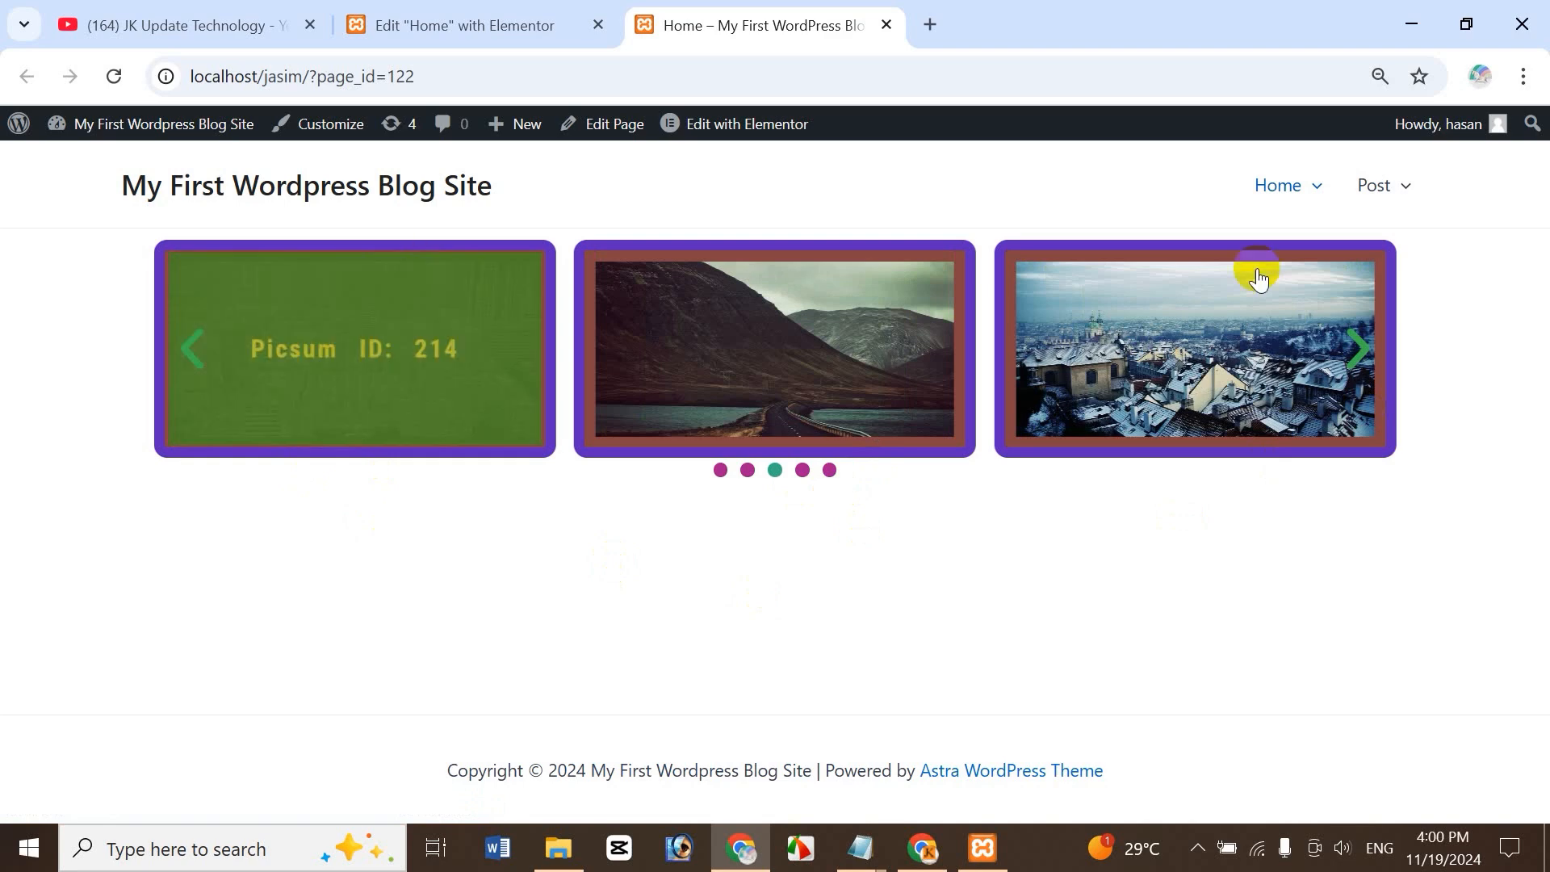
- Return to the Elementor editor and change the Media Carousel's skin to Slideshow
click(462, 25)
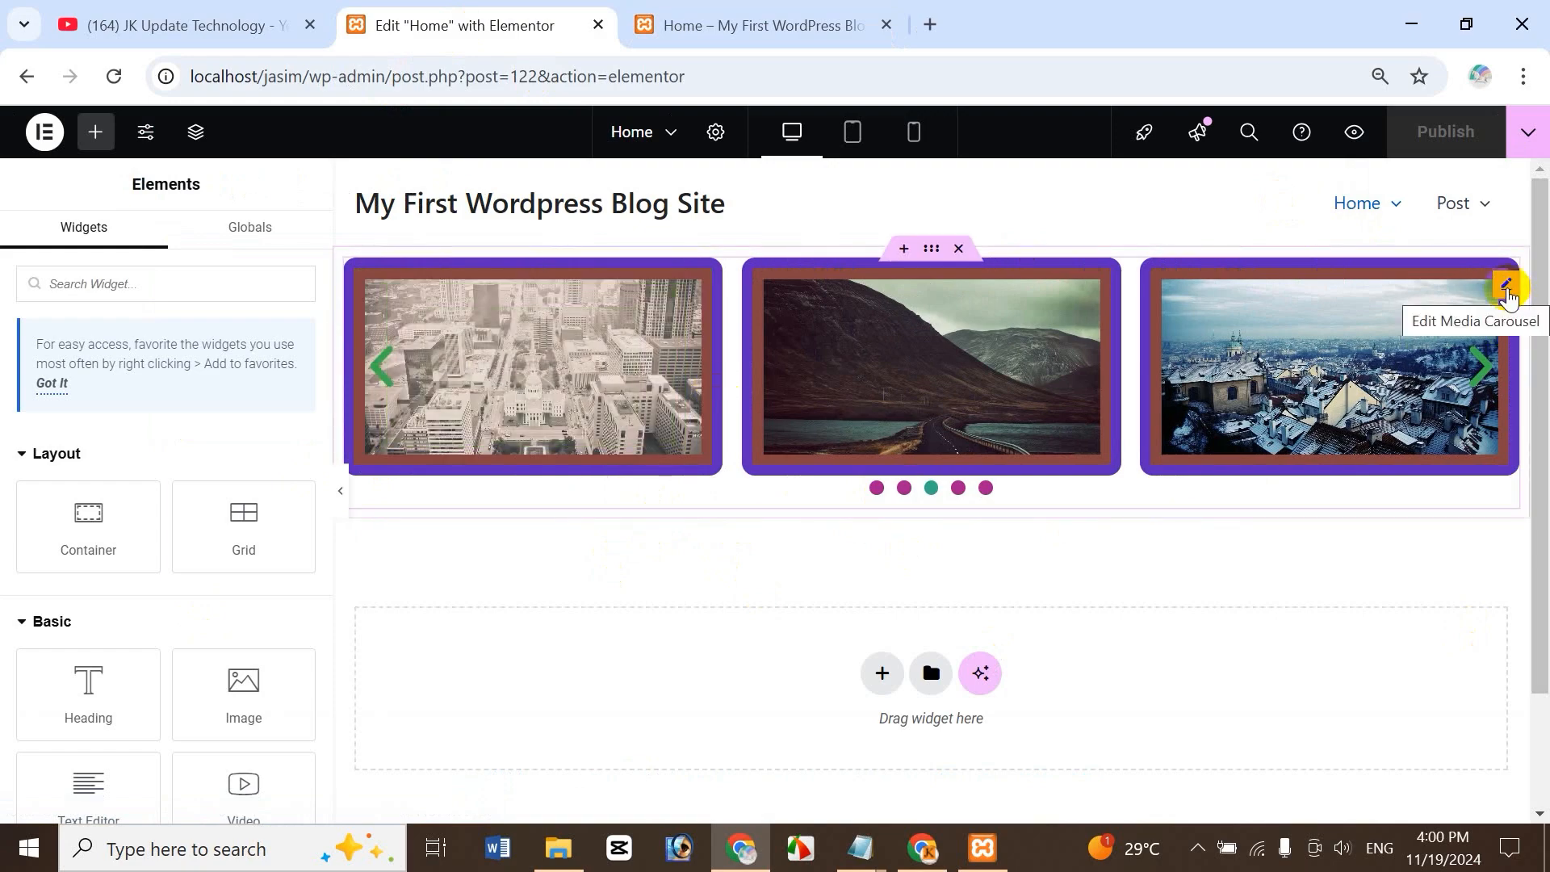
click(1506, 287)
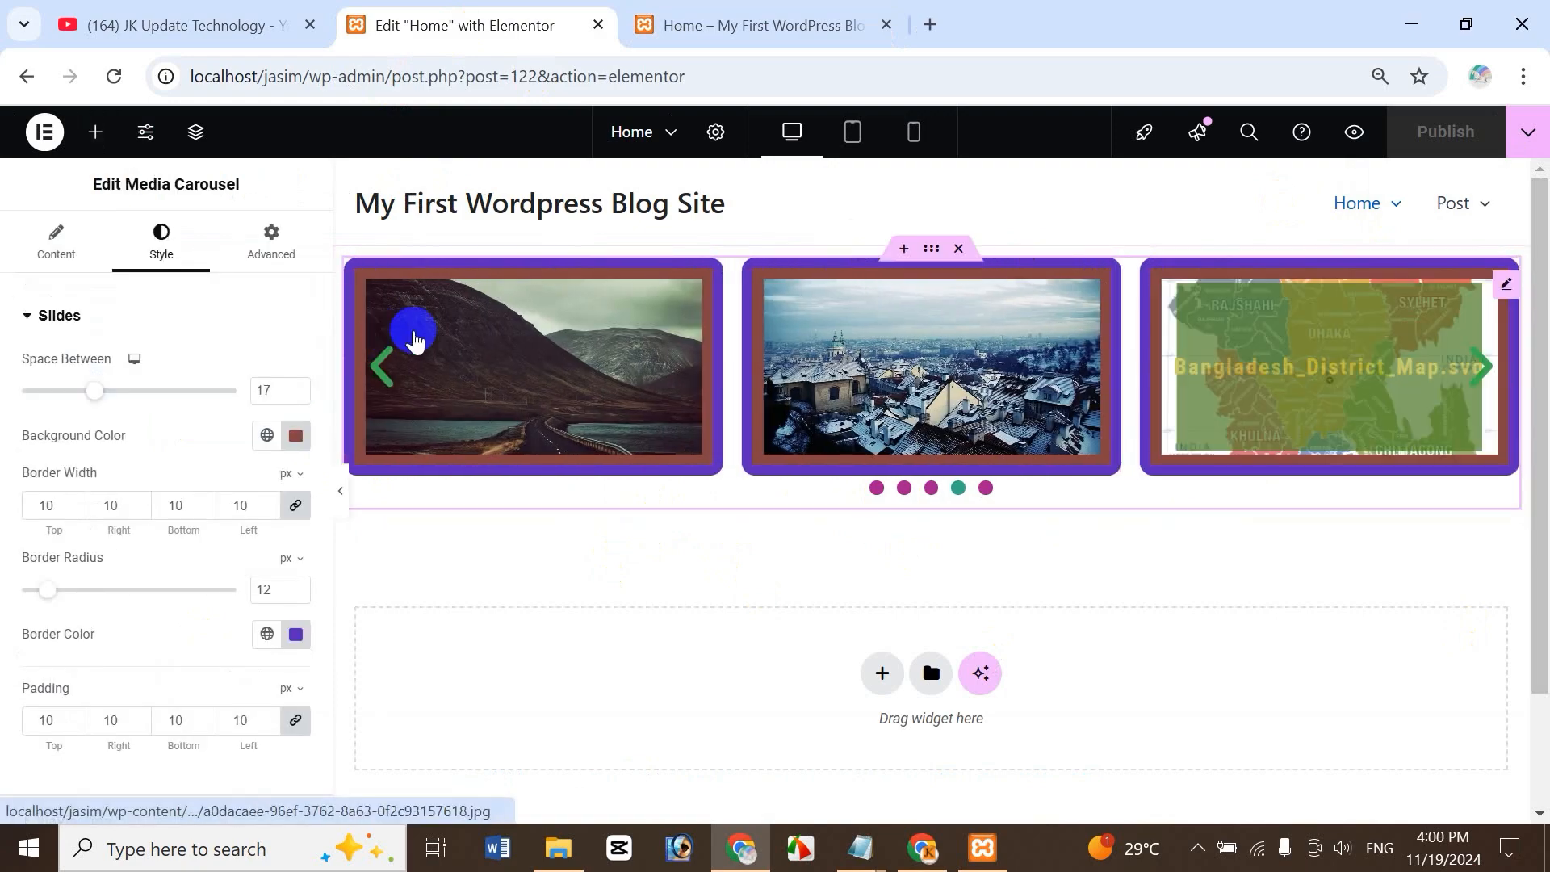
click(53, 246)
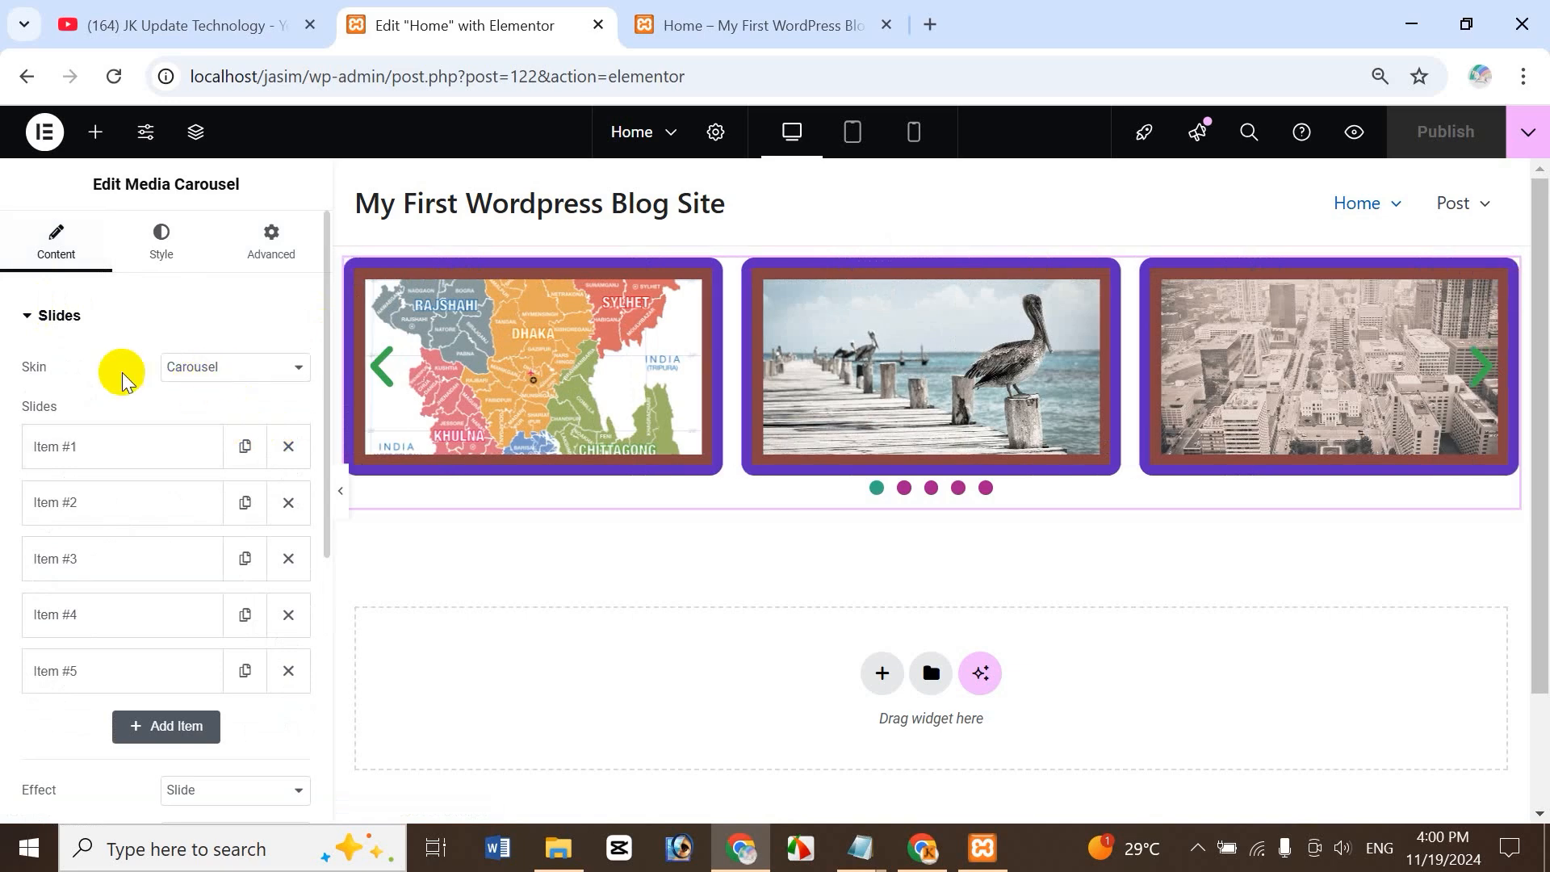
click(232, 373)
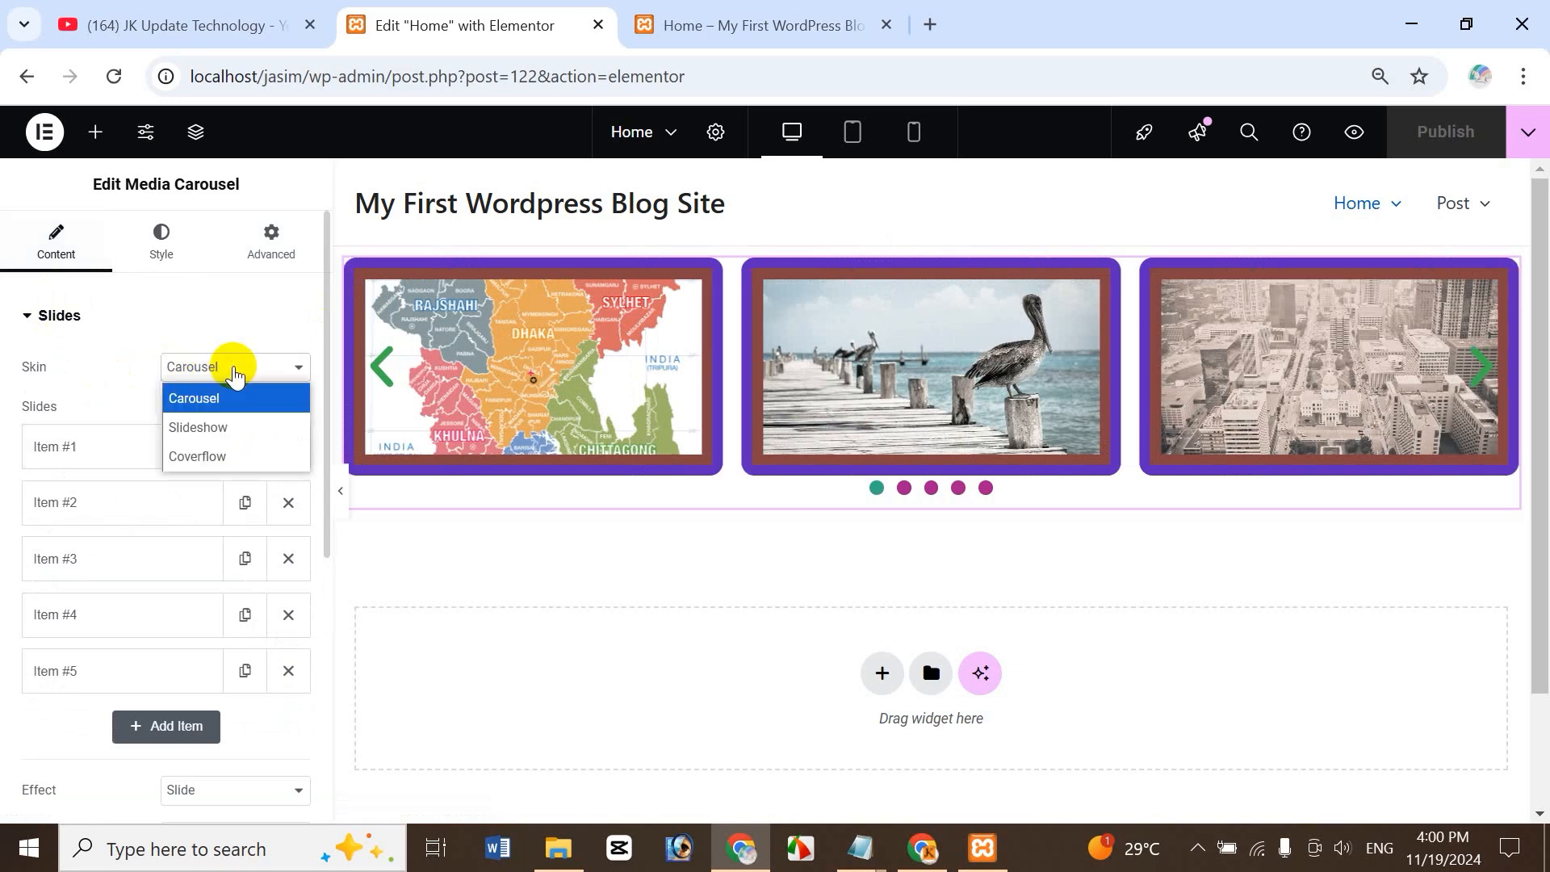
click(240, 428)
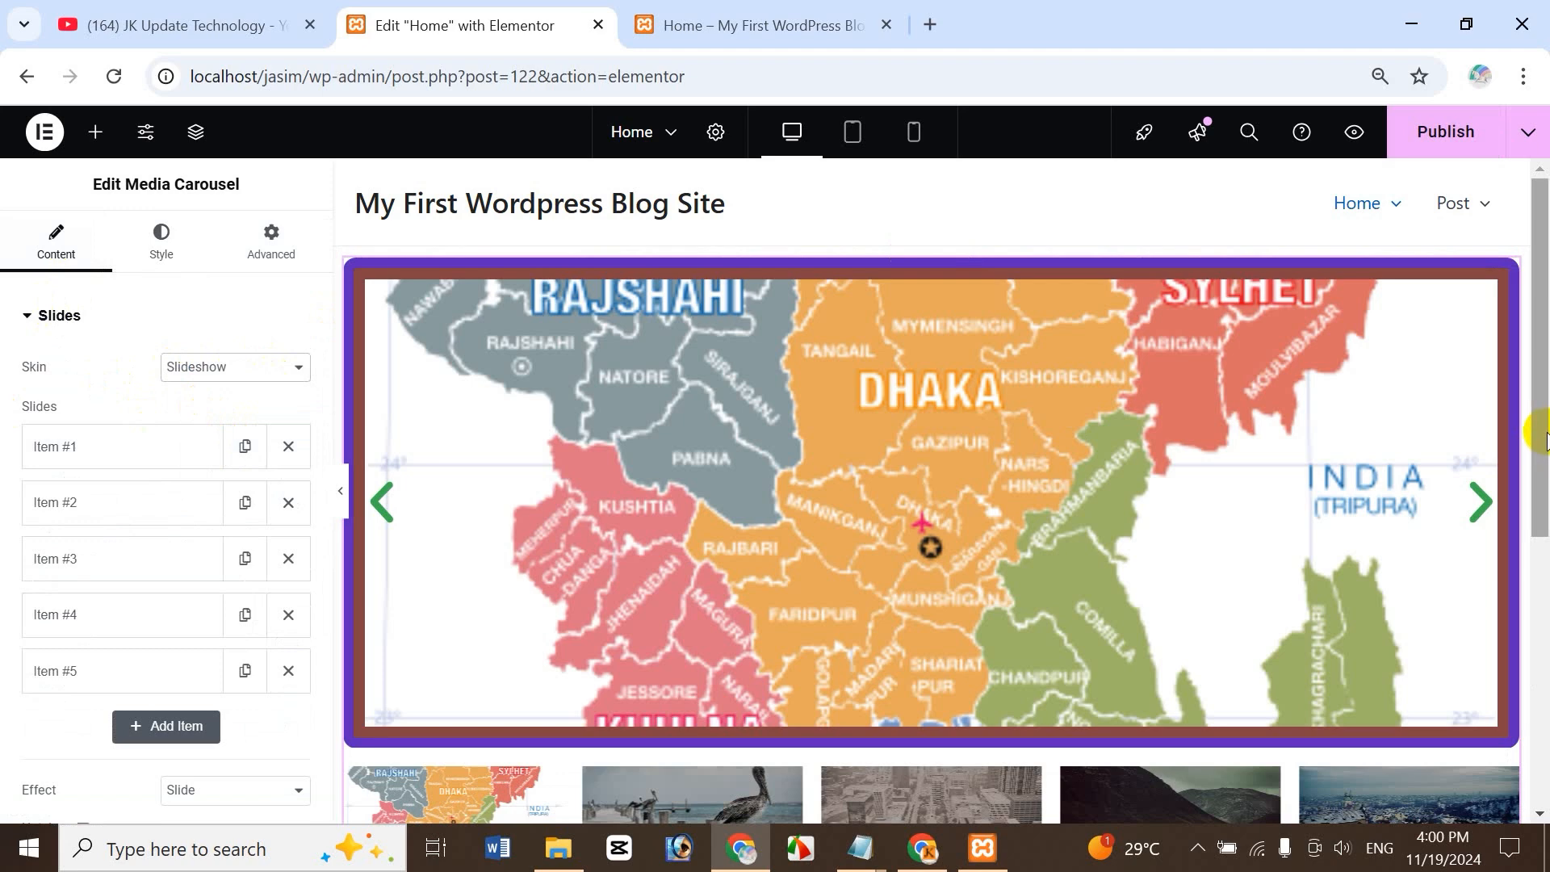
drag(1542, 440, 1542, 528)
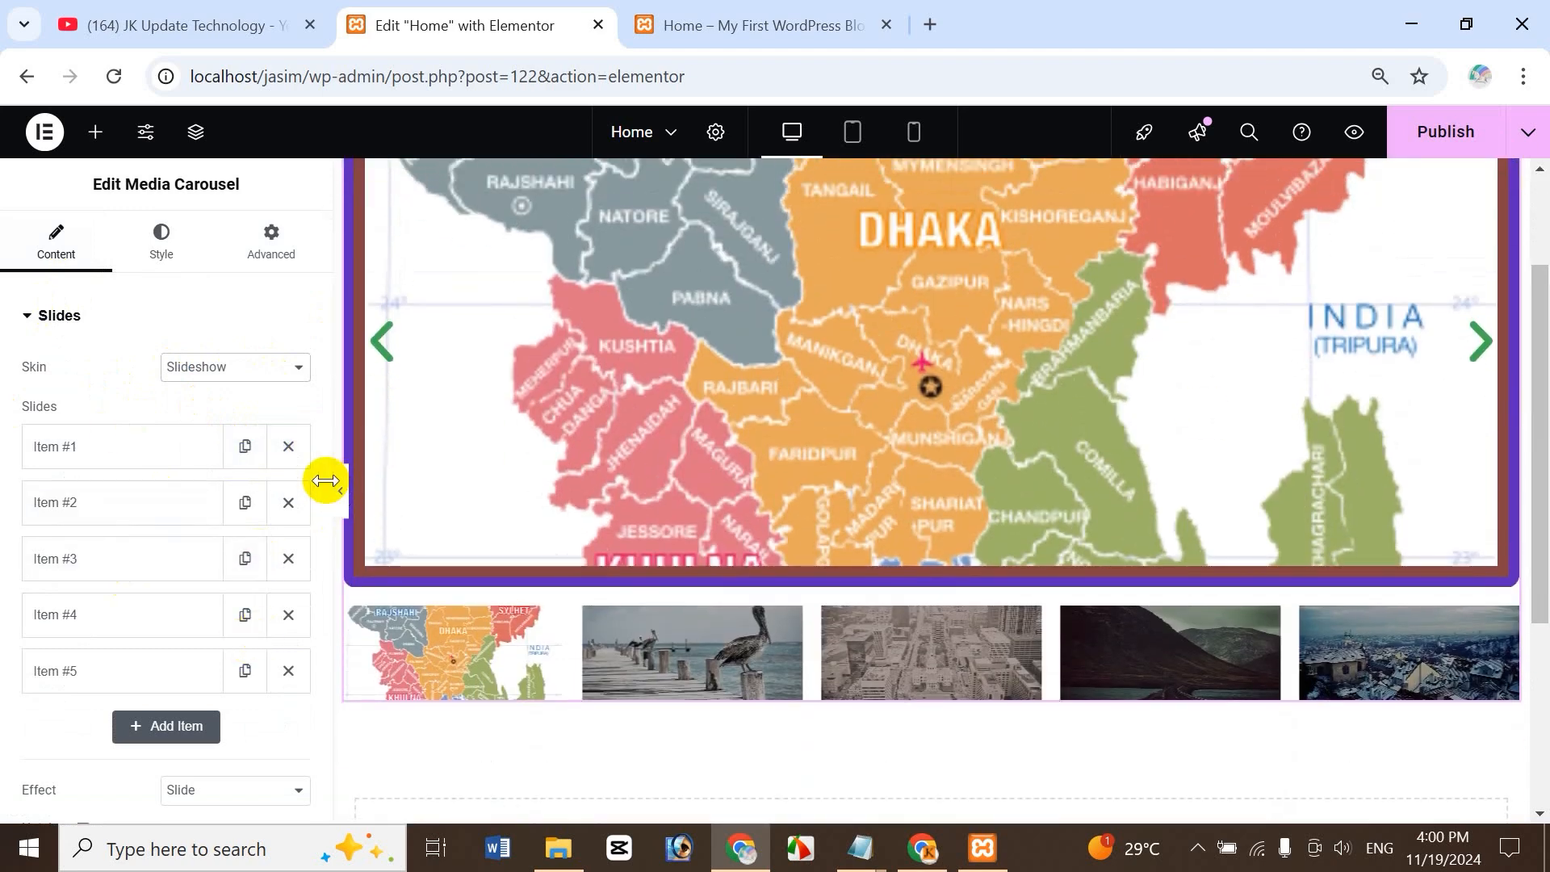
drag(323, 483, 316, 677)
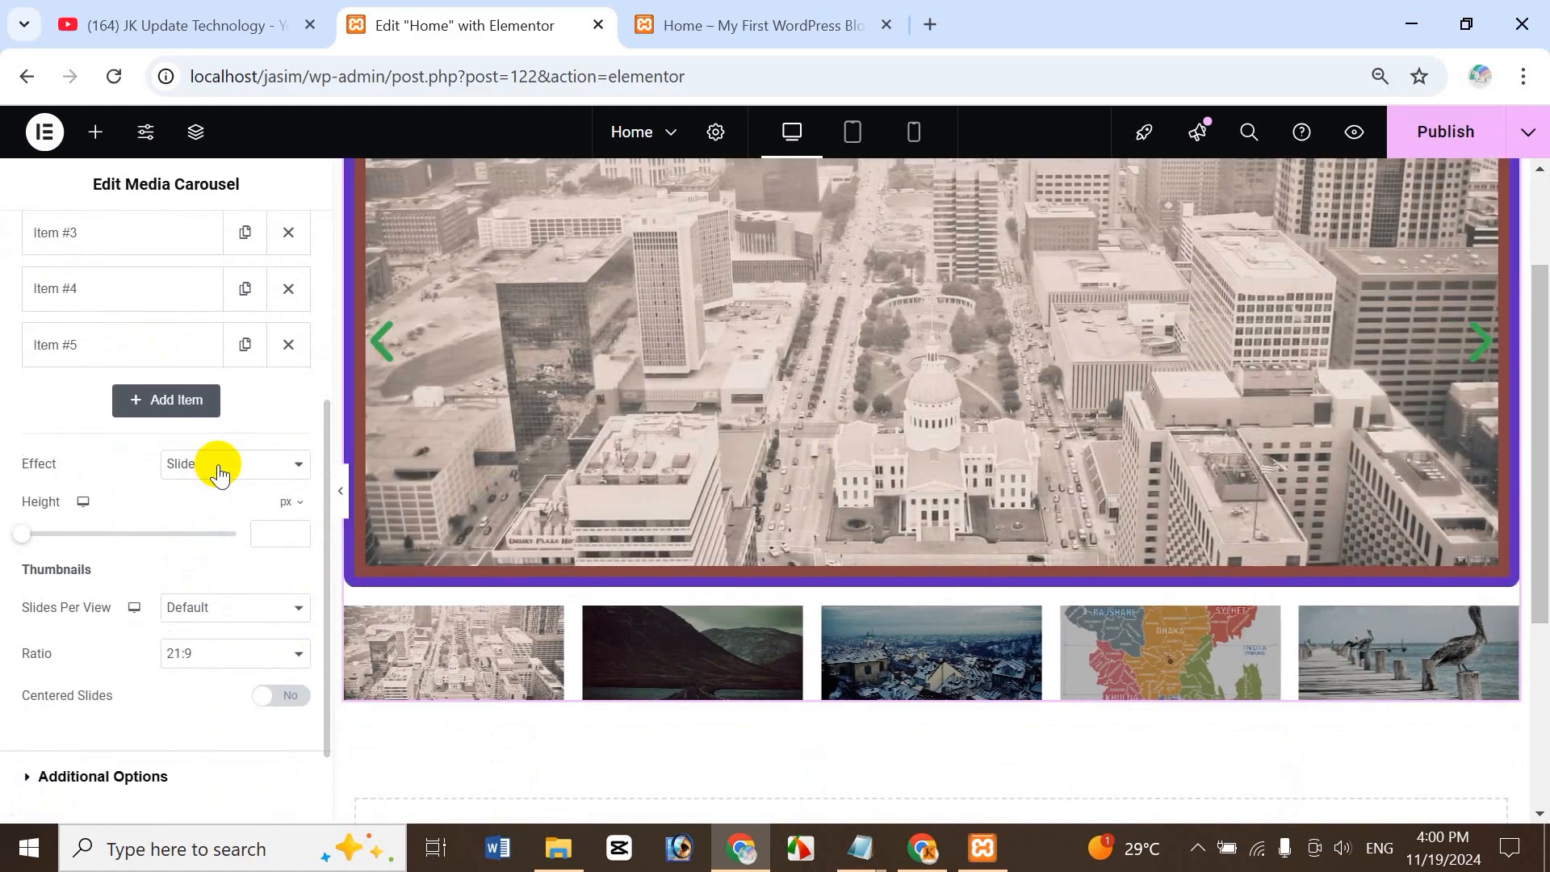
- Publish the slideshow version of the page and check it on the live Home page
click(1467, 134)
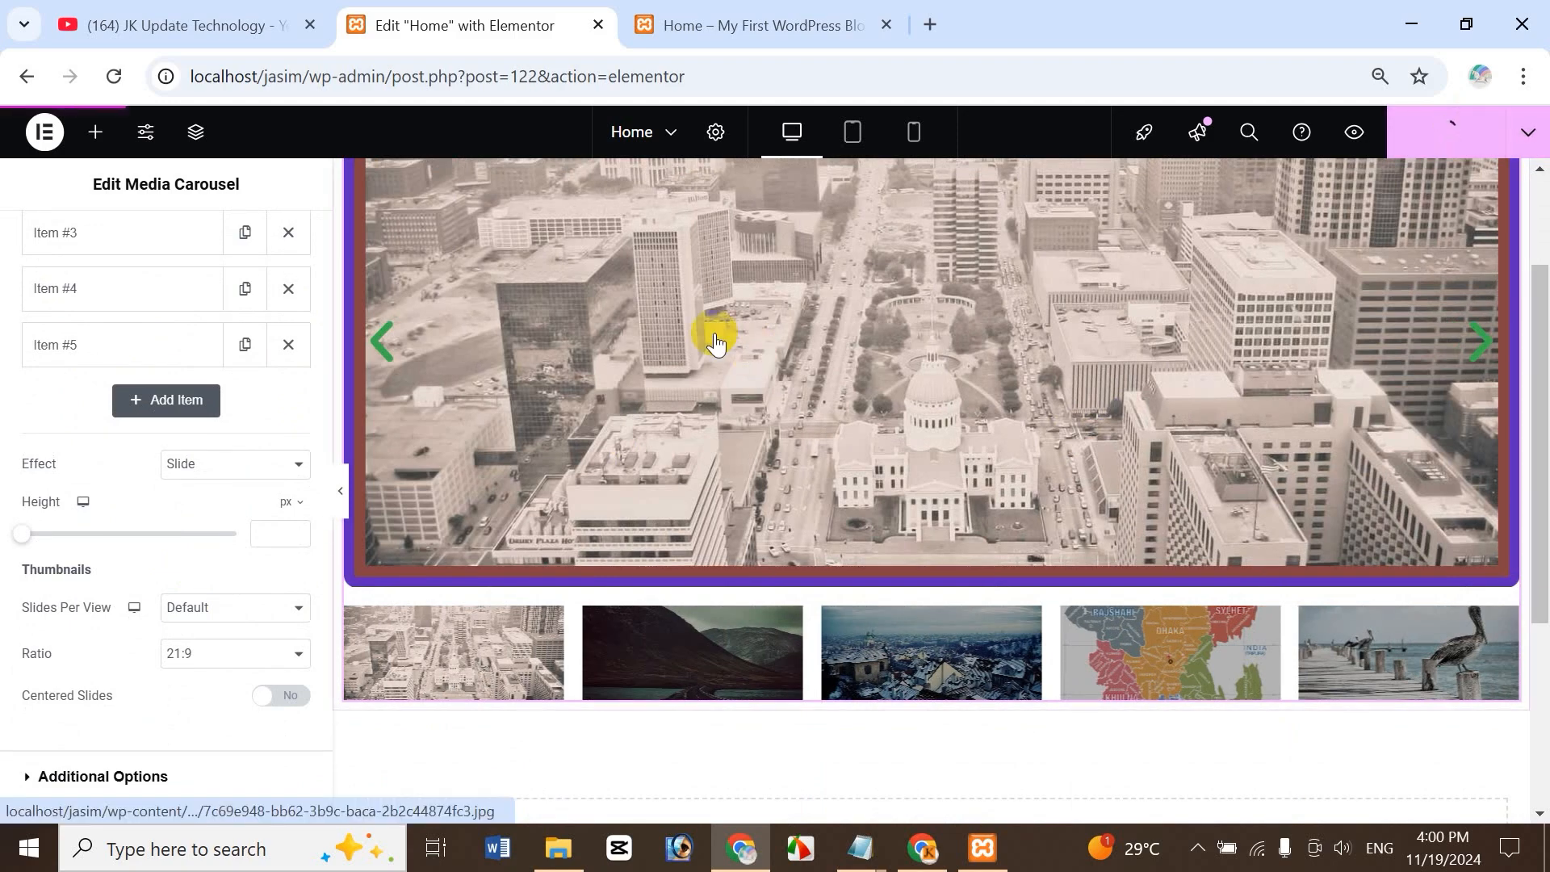
click(747, 25)
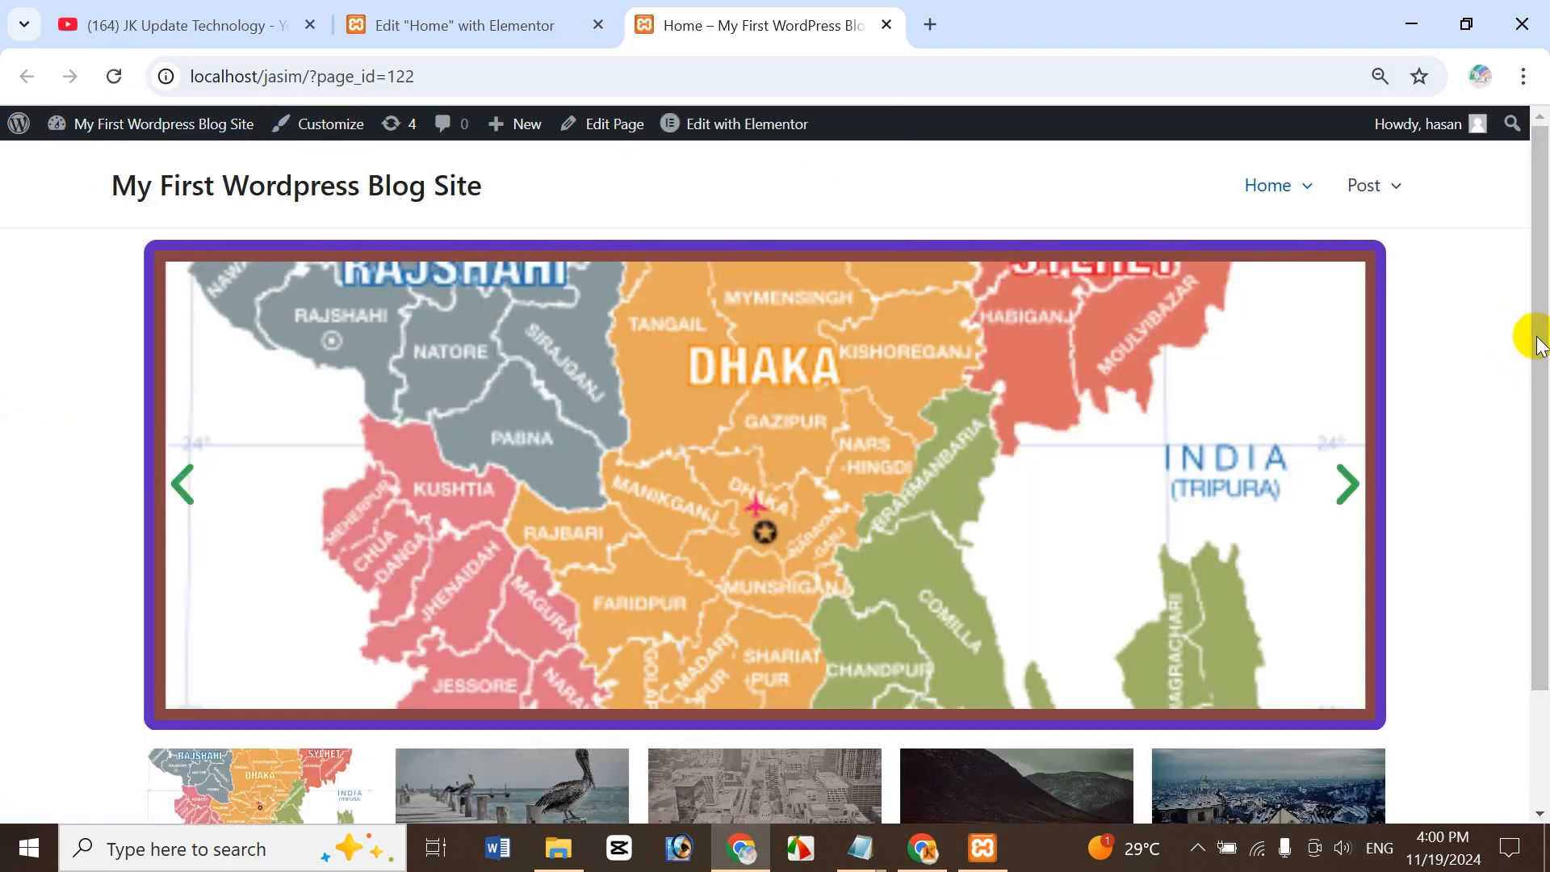
mouse_move(1537, 335)
mouse_down()
mouse_move(1542, 548)
mouse_move(1534, 355)
mouse_up()
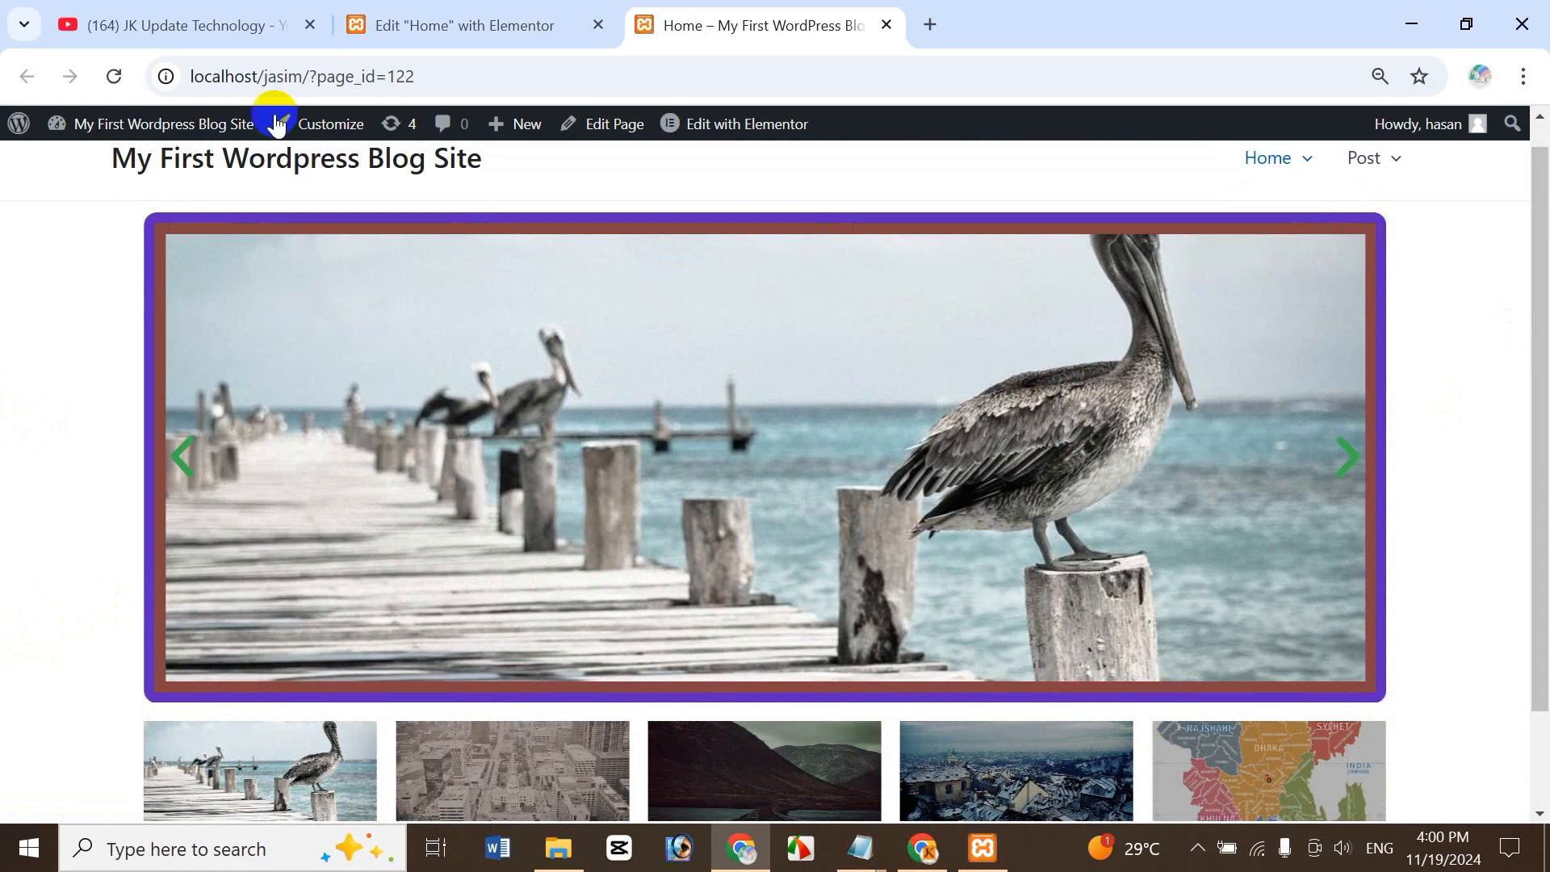
- Back in the editor, set the slideshow's transition effect to Fade and its height to 313 px
click(391, 16)
click(385, 392)
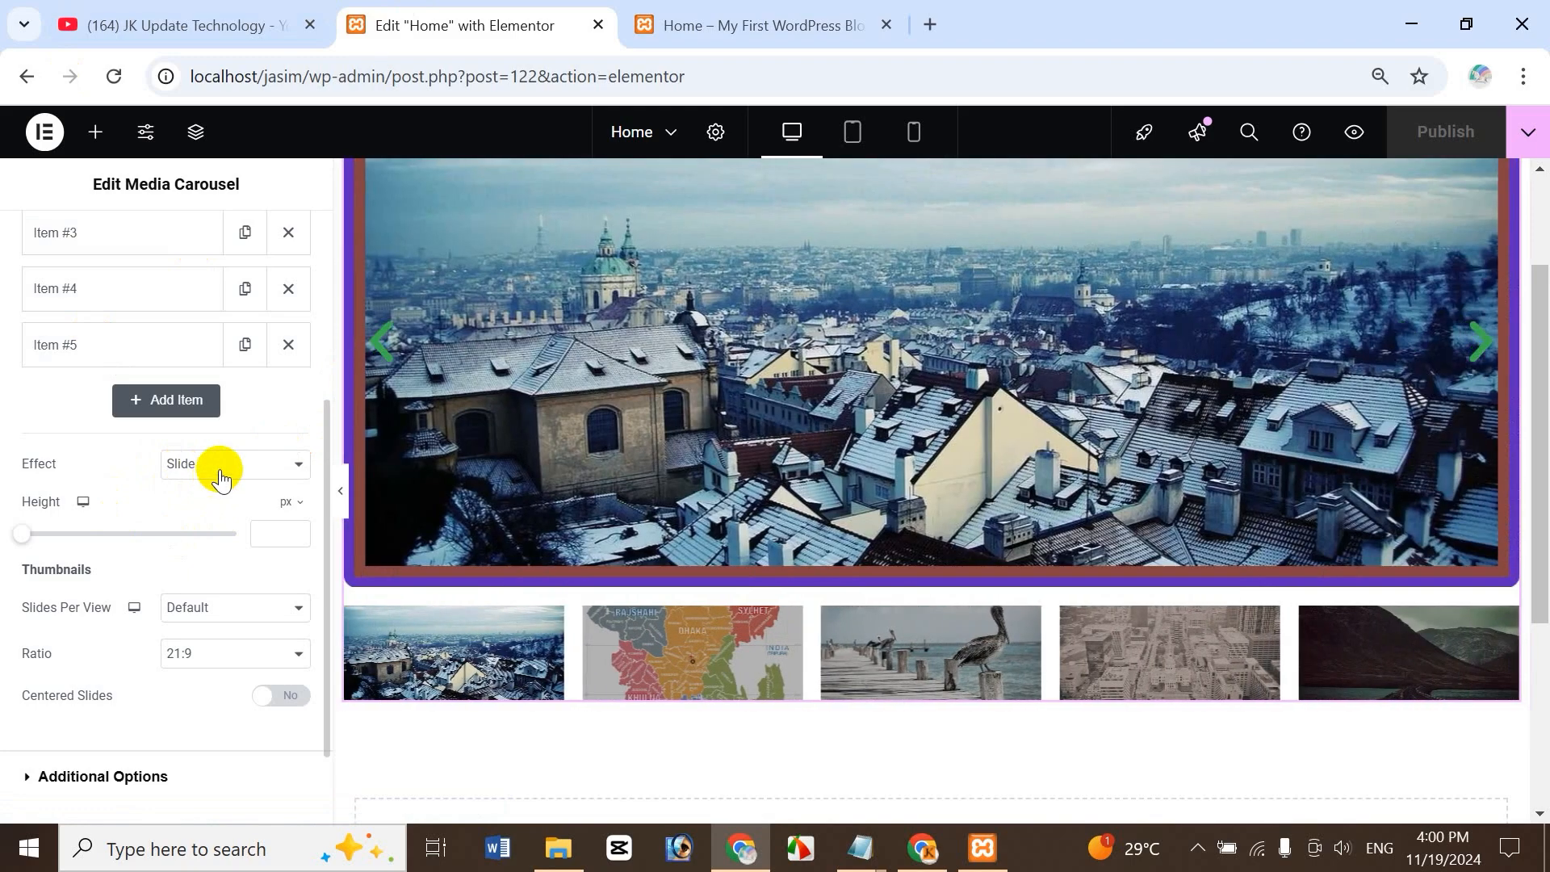
click(219, 468)
click(213, 524)
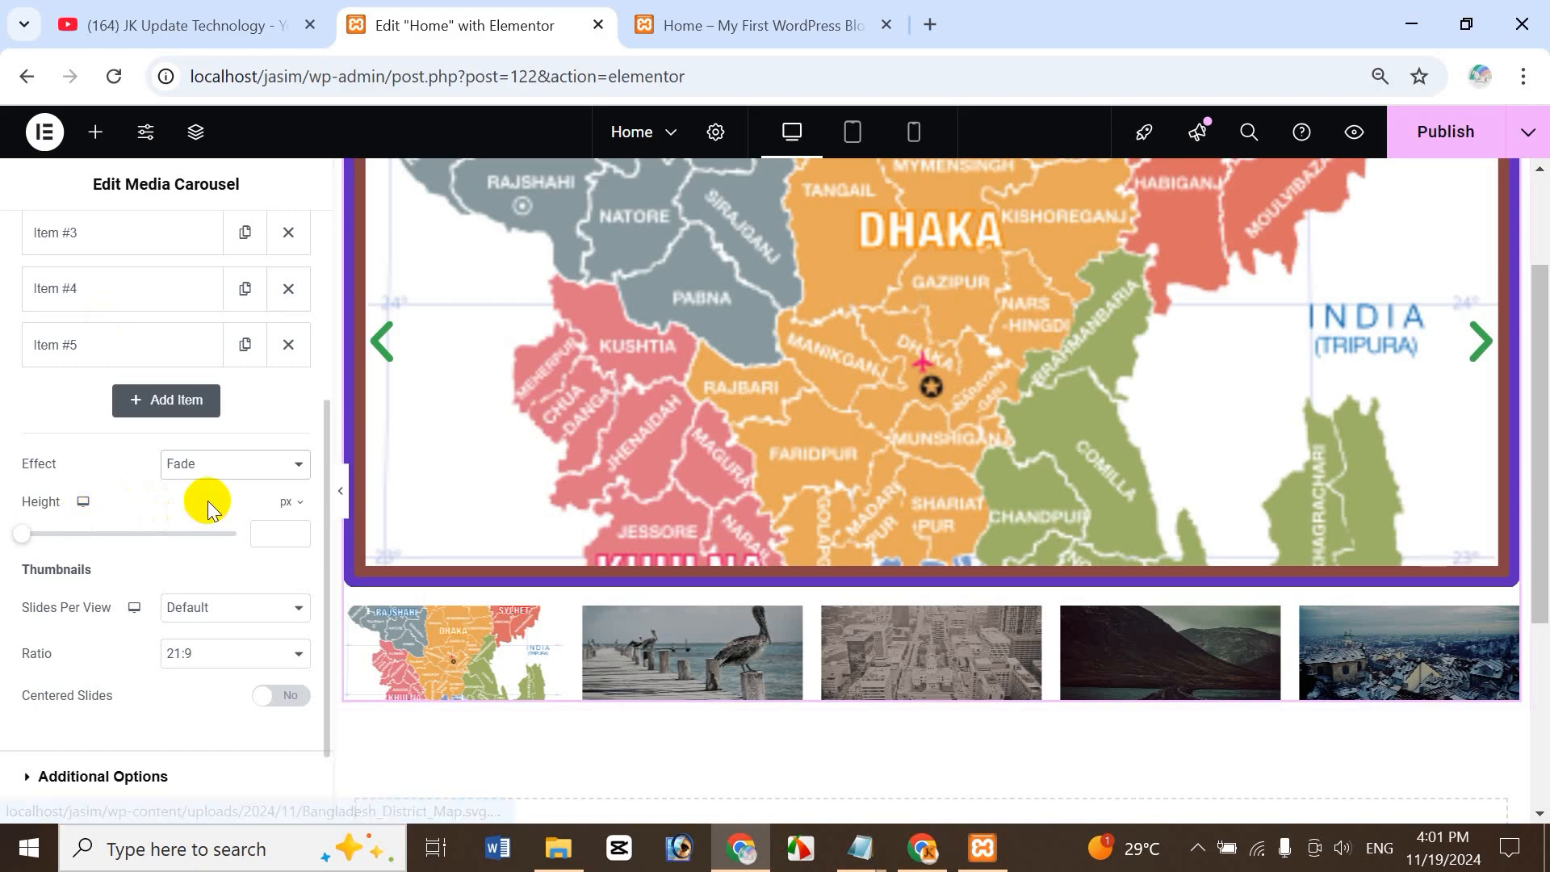
drag(18, 539, 85, 535)
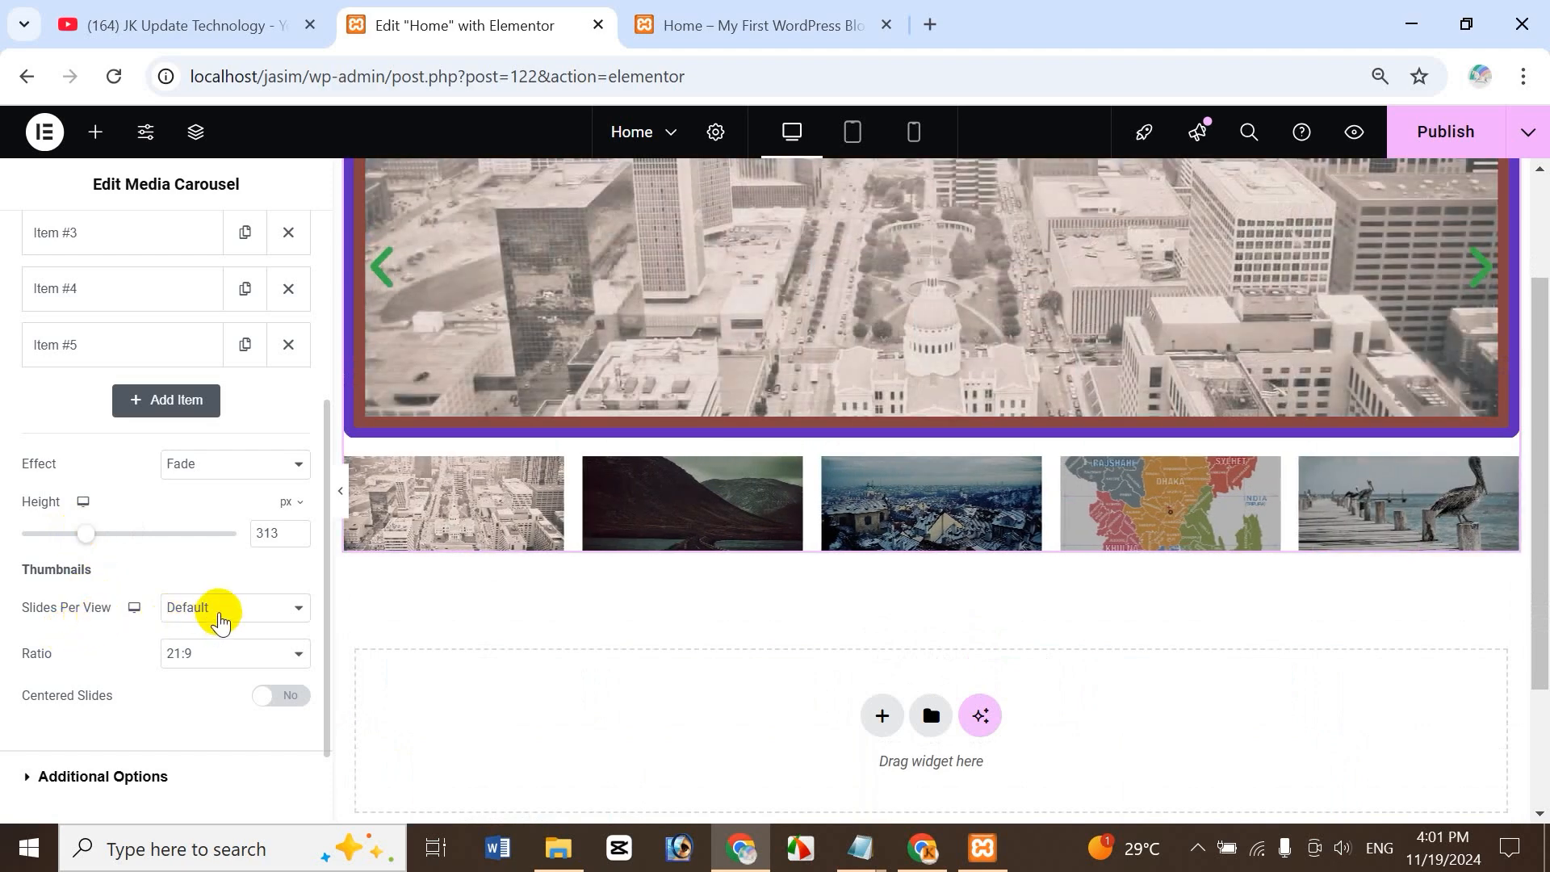
- Try showing 2 and 3 slides per view in the slideshow's thumbnails
click(220, 620)
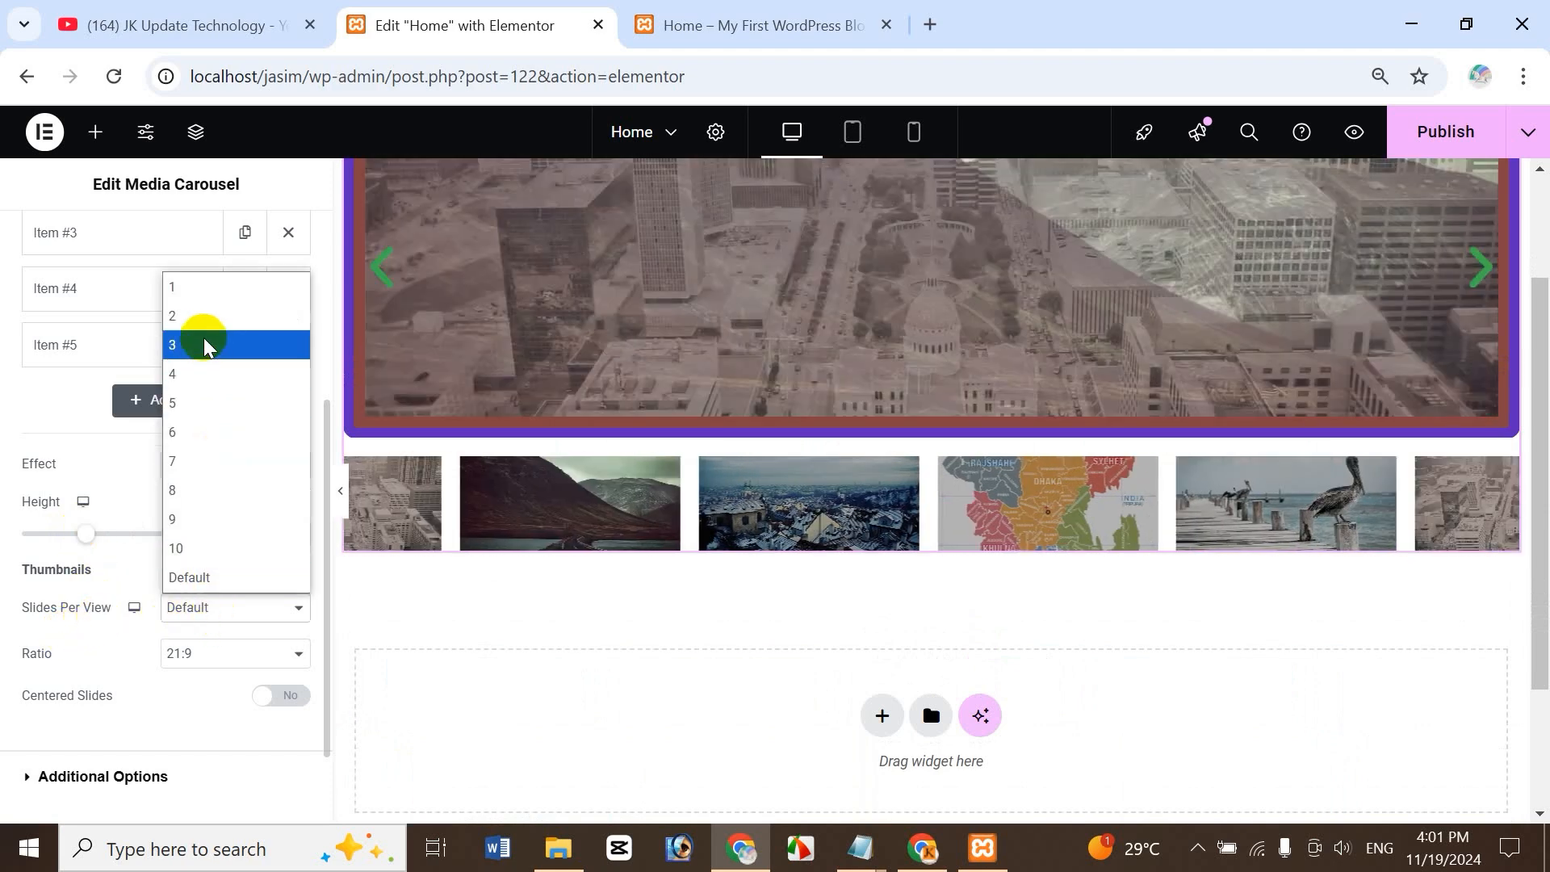
click(213, 316)
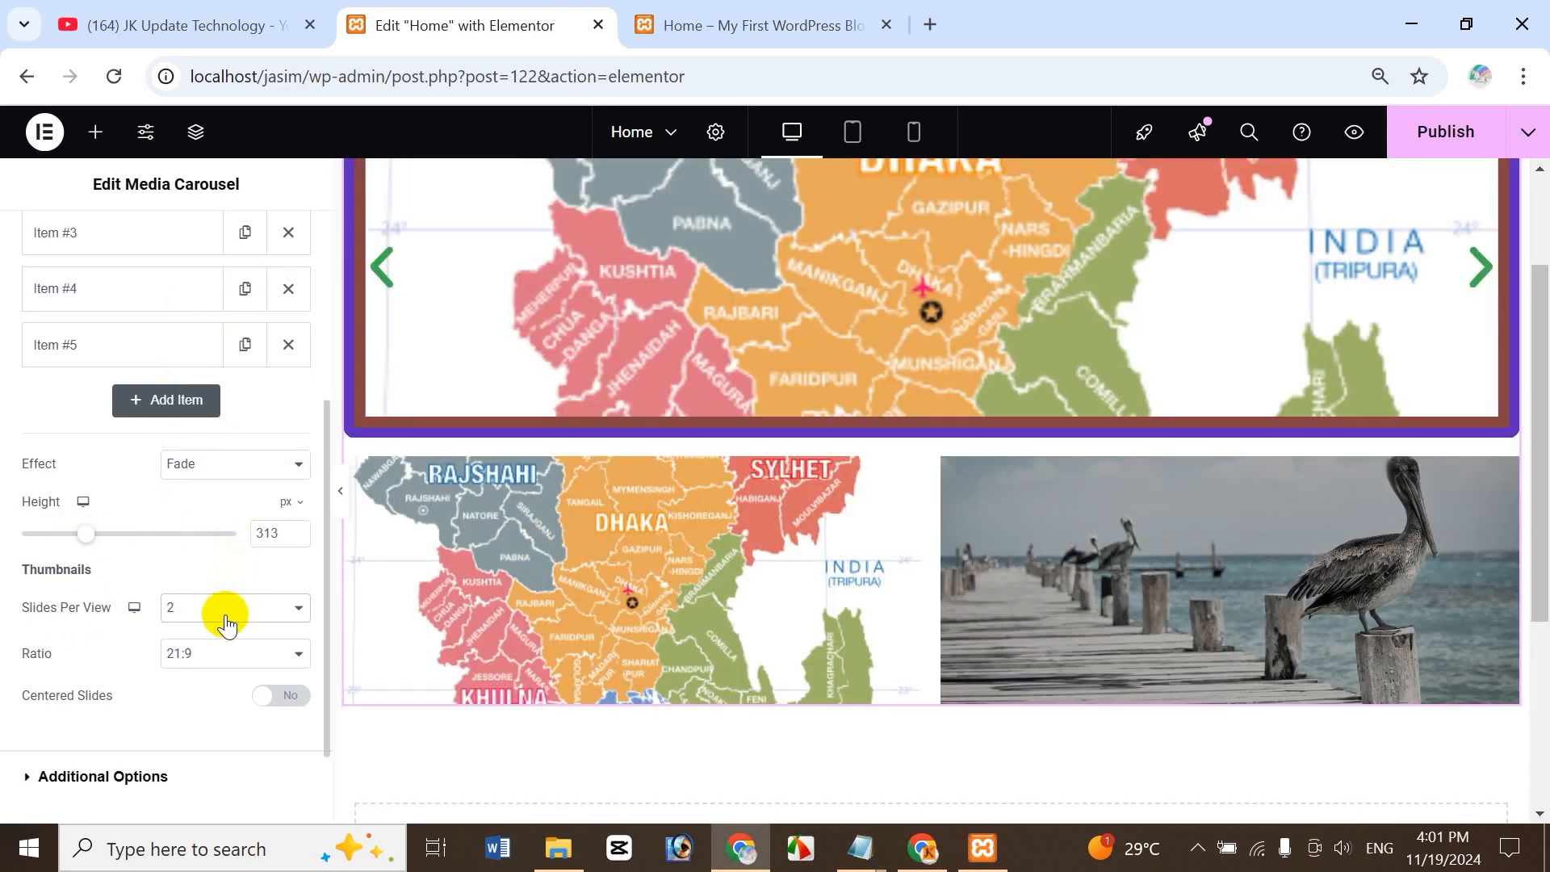
click(226, 622)
click(197, 367)
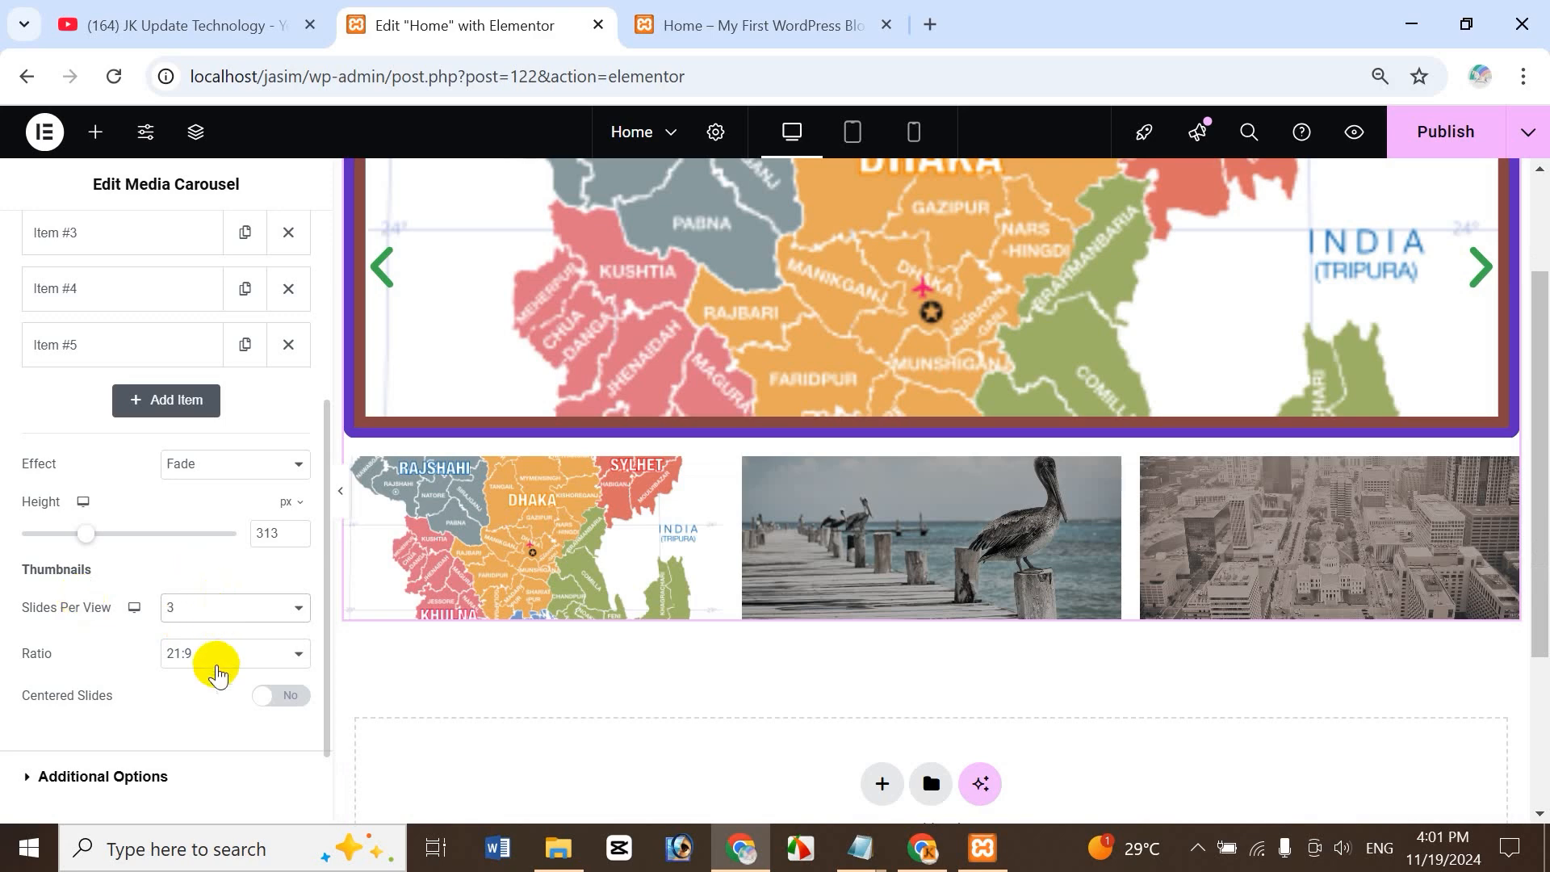
- Try a 1:1 thumbnail ratio and settle on 4:3
click(216, 658)
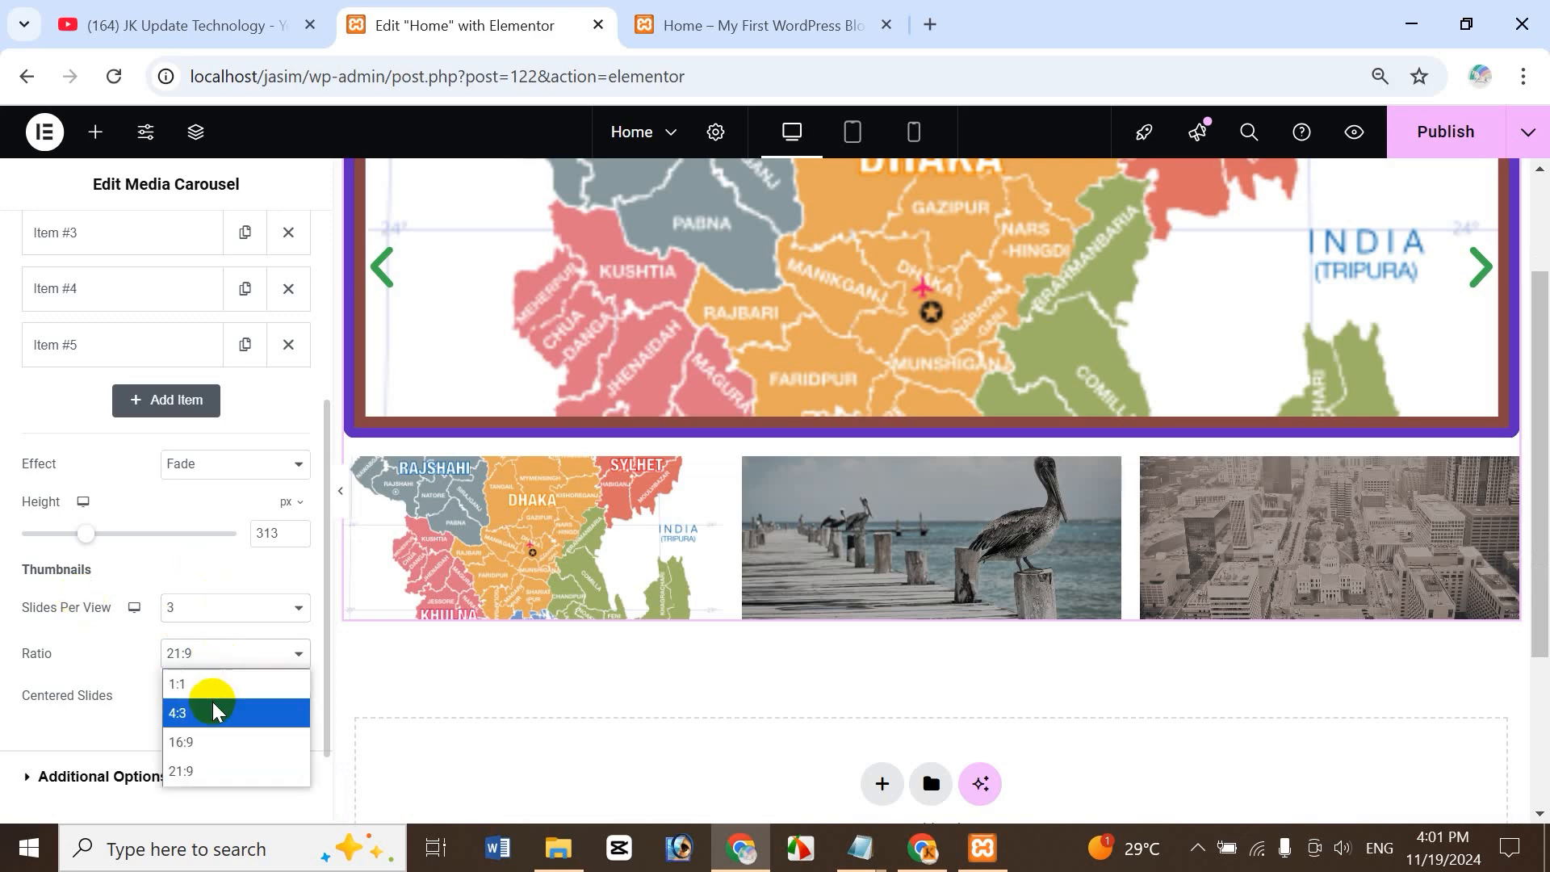
click(214, 687)
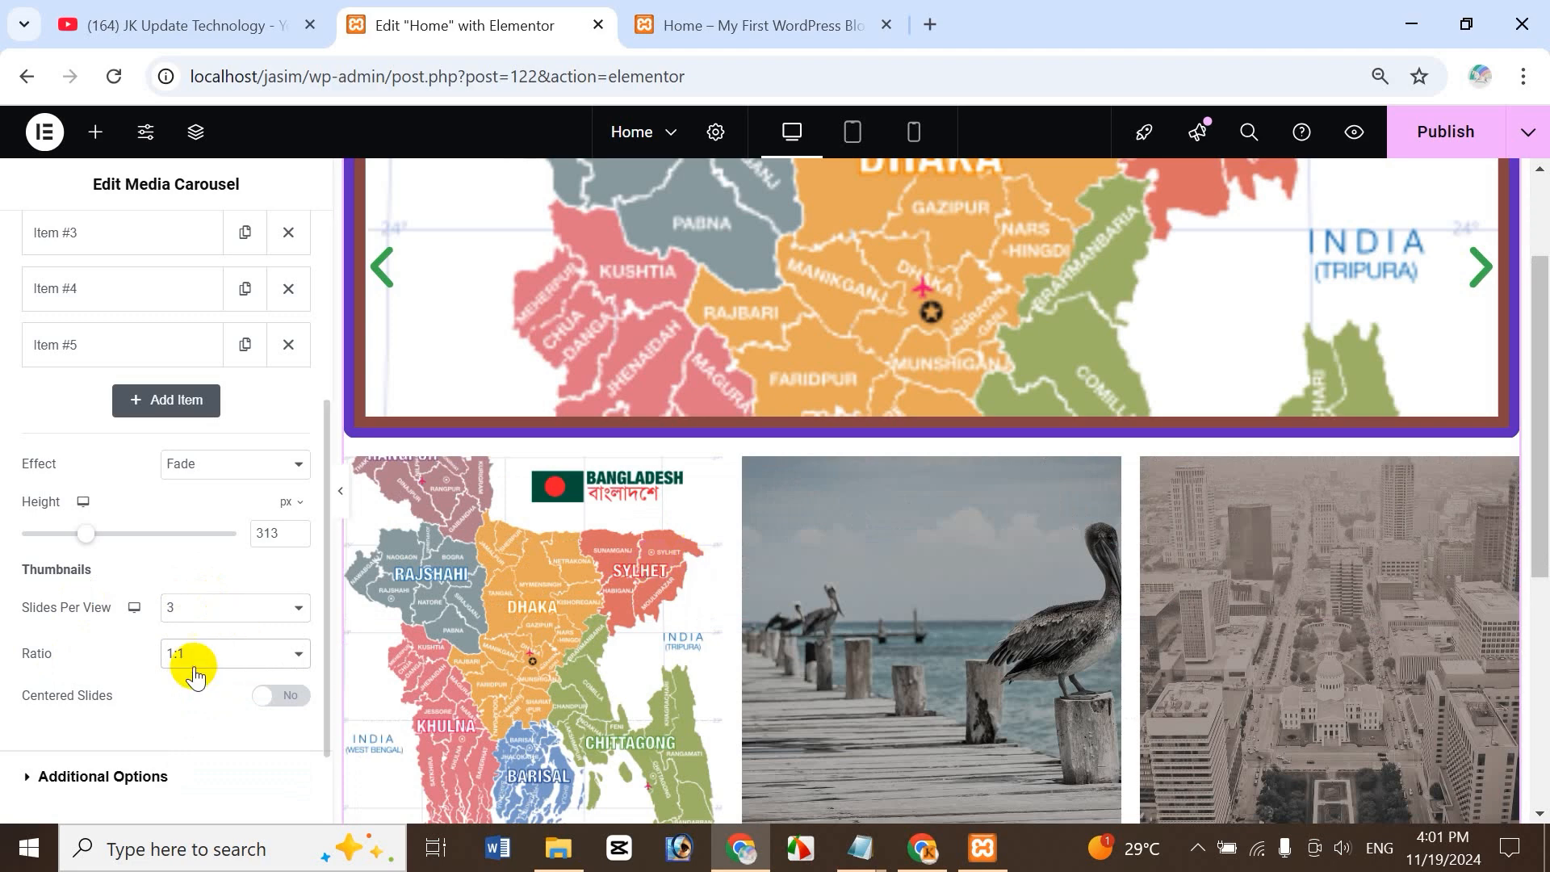
click(194, 658)
click(200, 711)
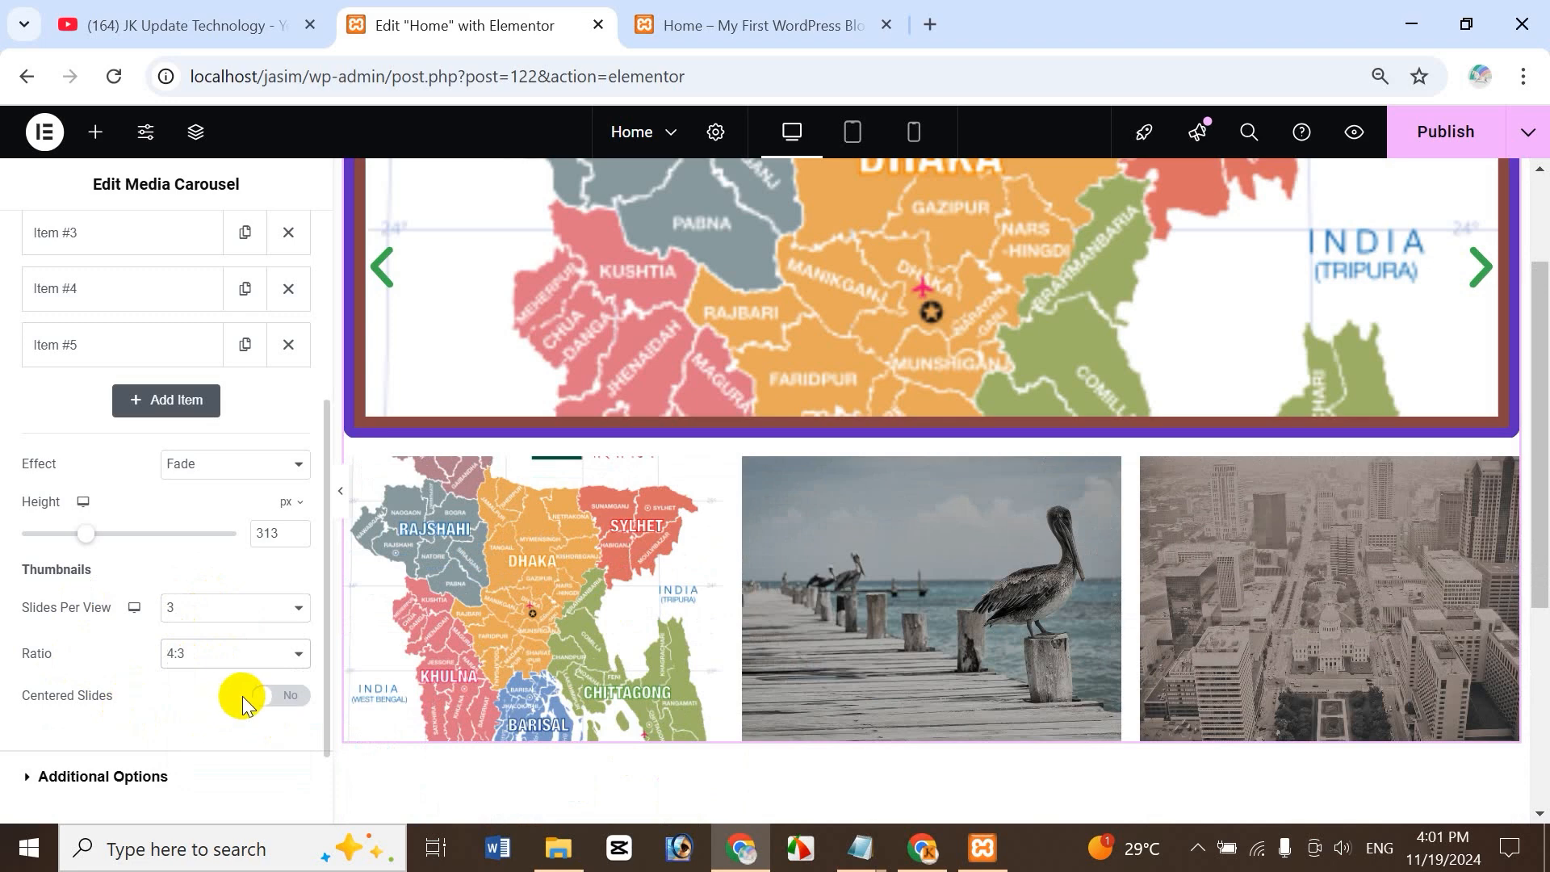
- Enable centered slides for the thumbnails and show 4 slides per view
click(274, 697)
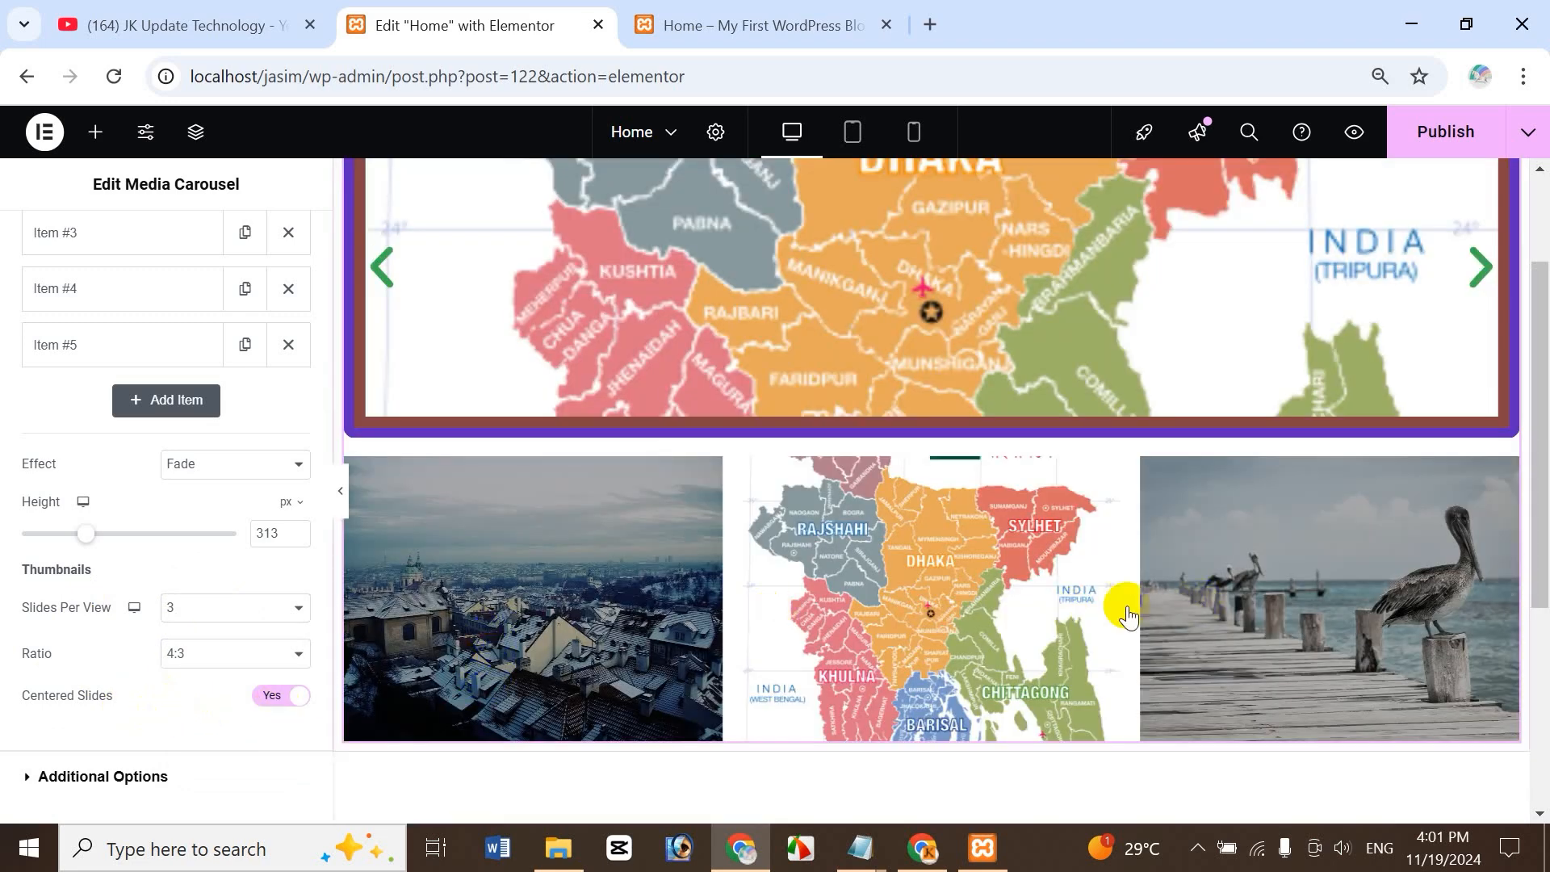
click(215, 609)
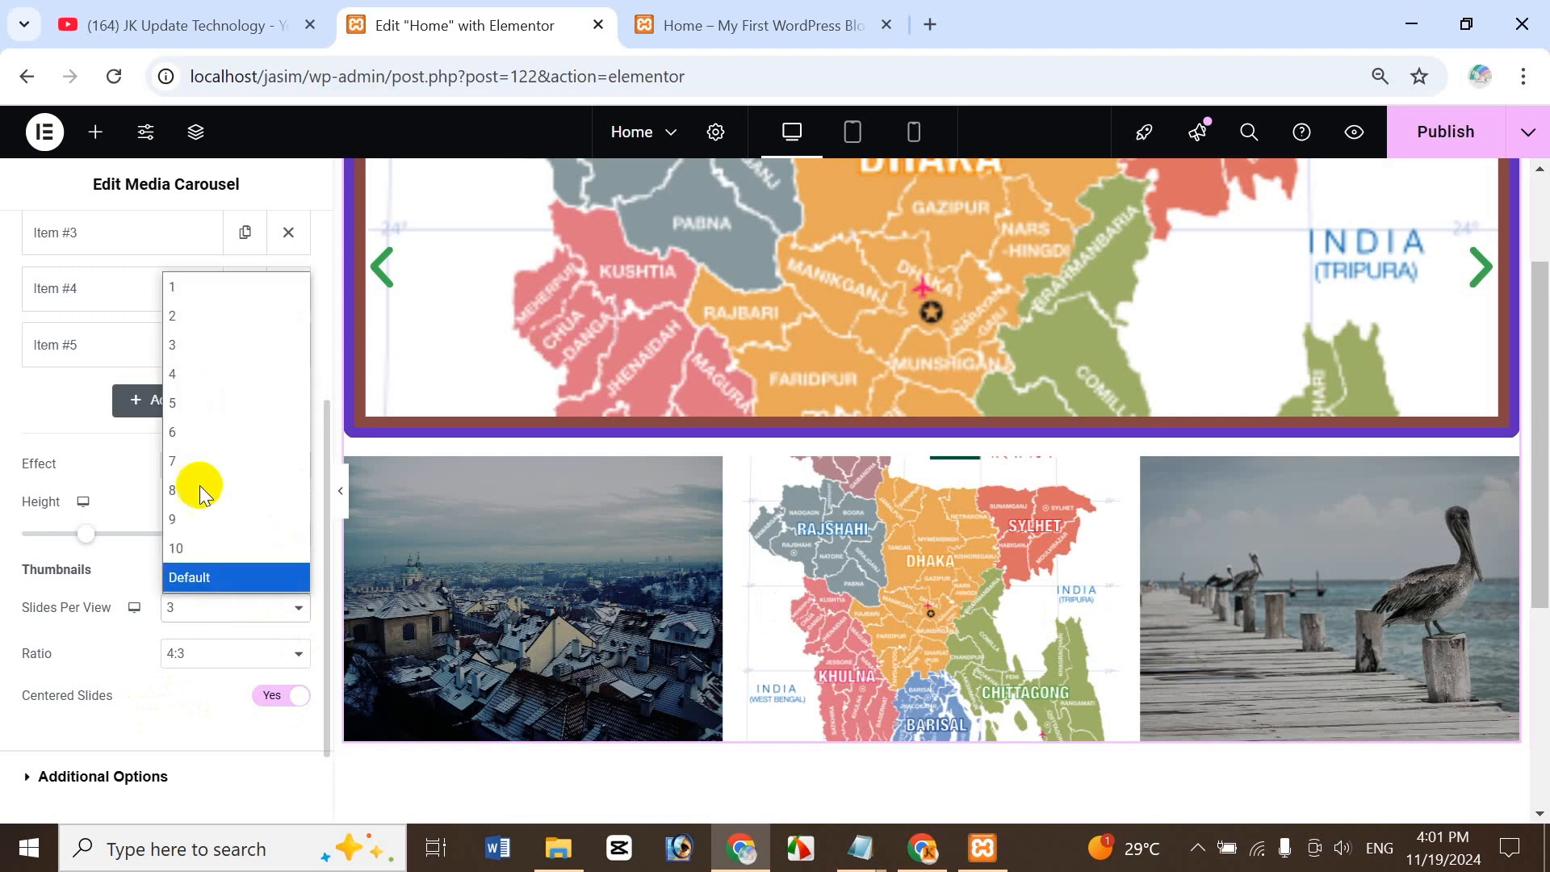
click(208, 376)
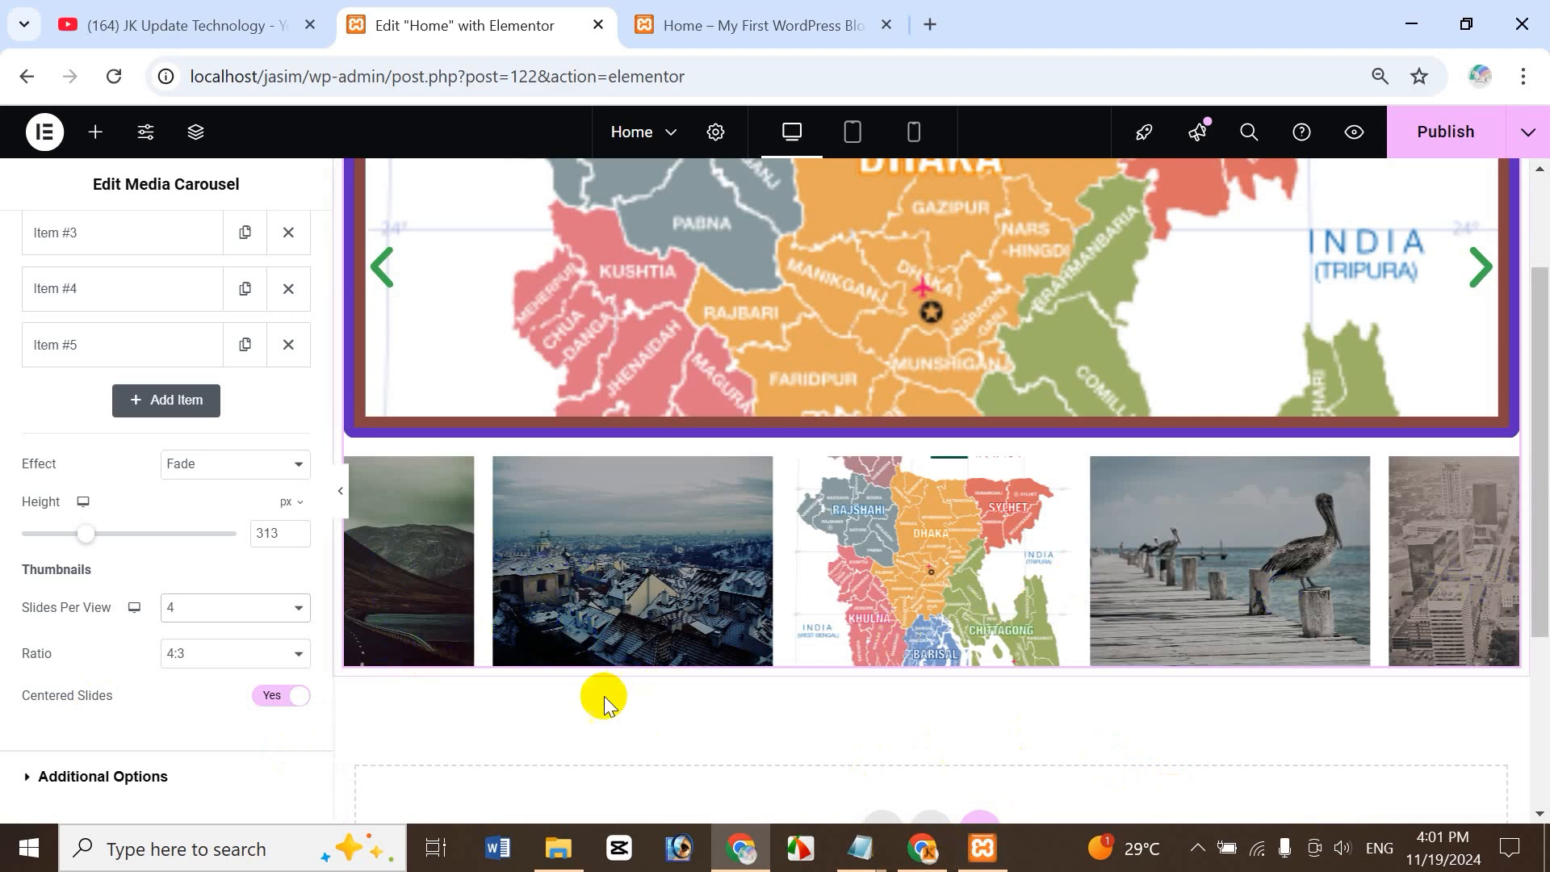
- Disable centered slides for the thumbnails and set the slideshow's transition effect to Cube
click(417, 604)
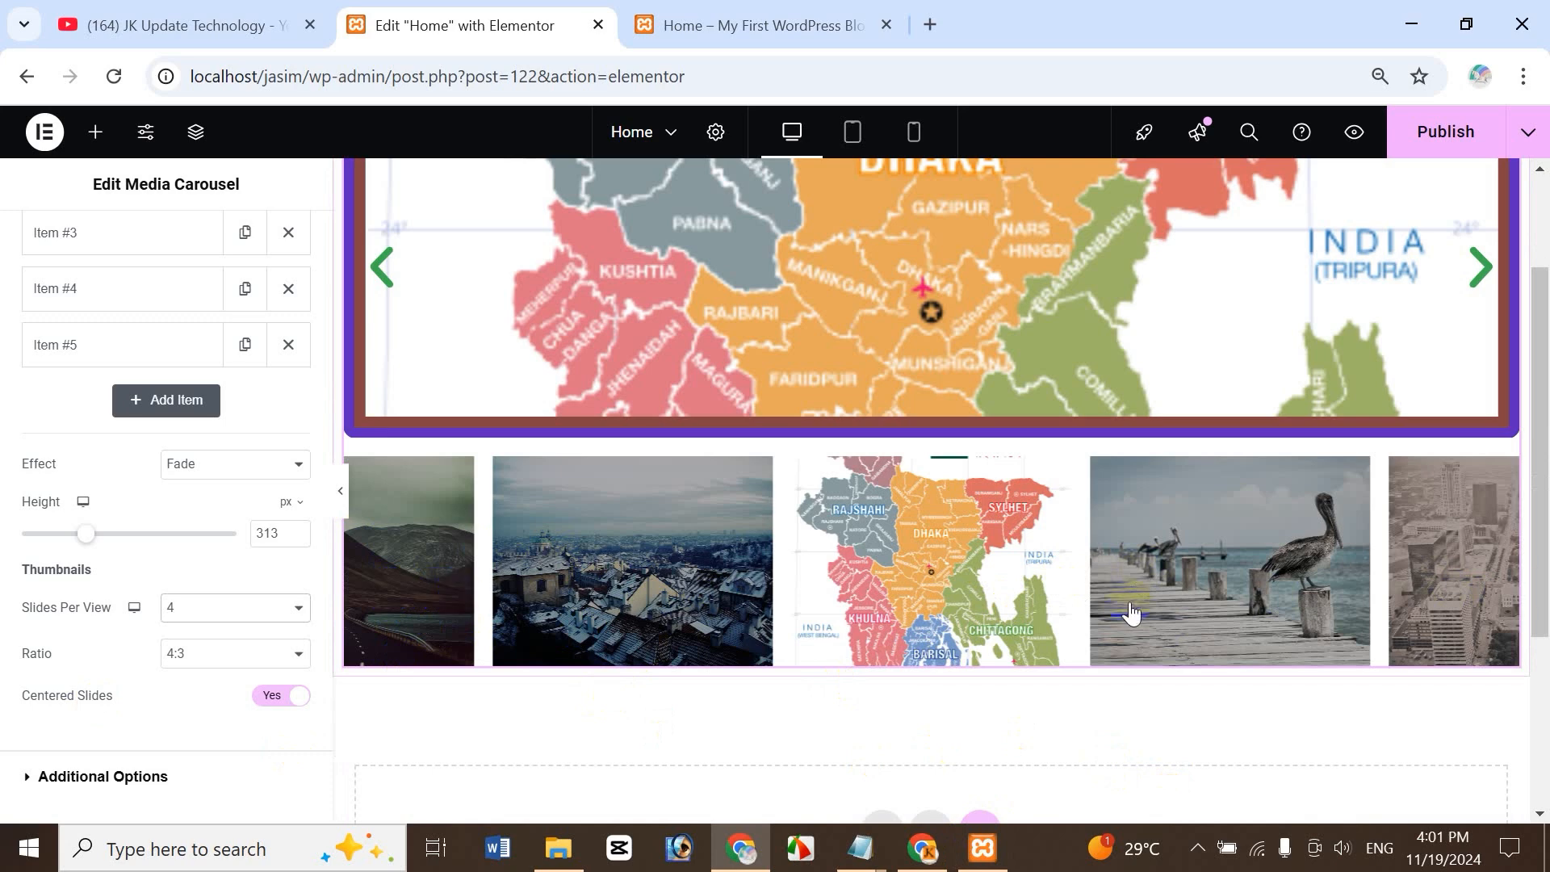
click(1469, 552)
click(284, 702)
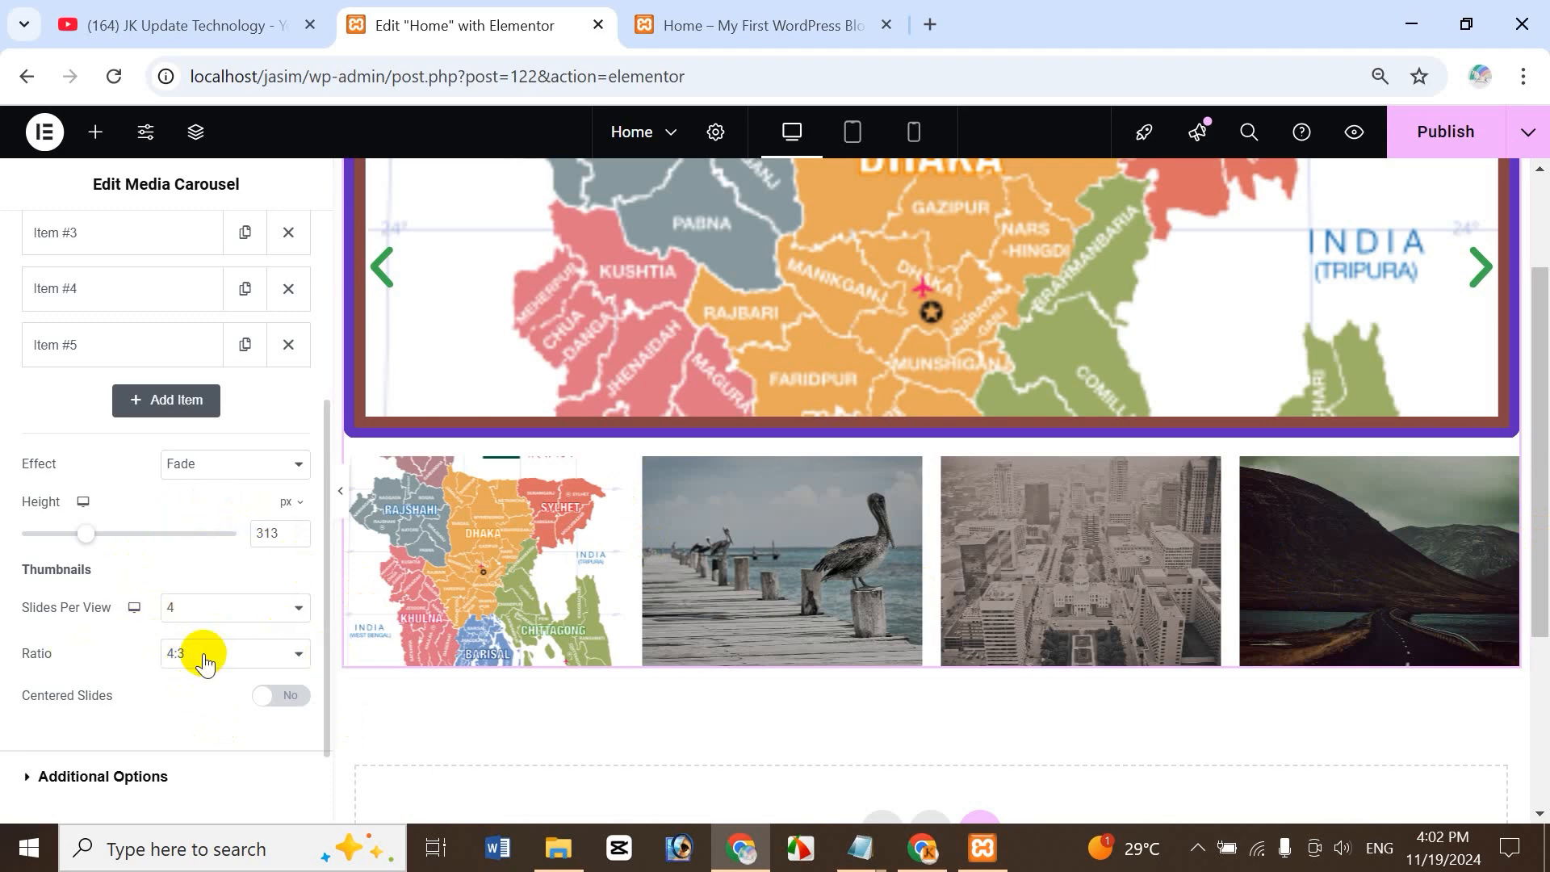
click(219, 476)
click(211, 550)
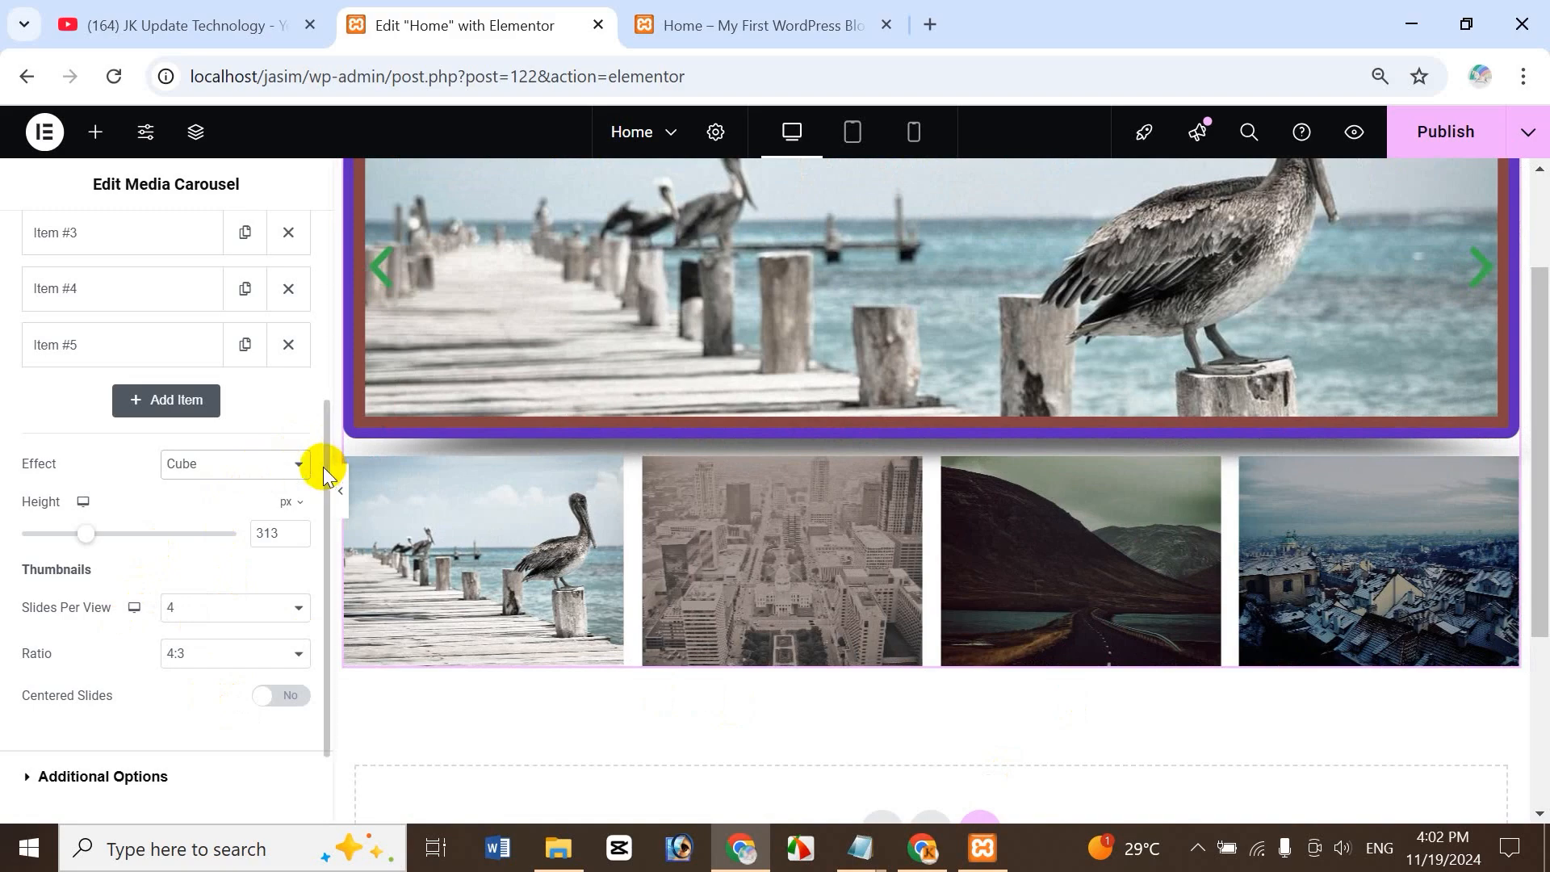
- Switch the Media Carousel's skin to Coverflow
scroll(322, 468, down, 2)
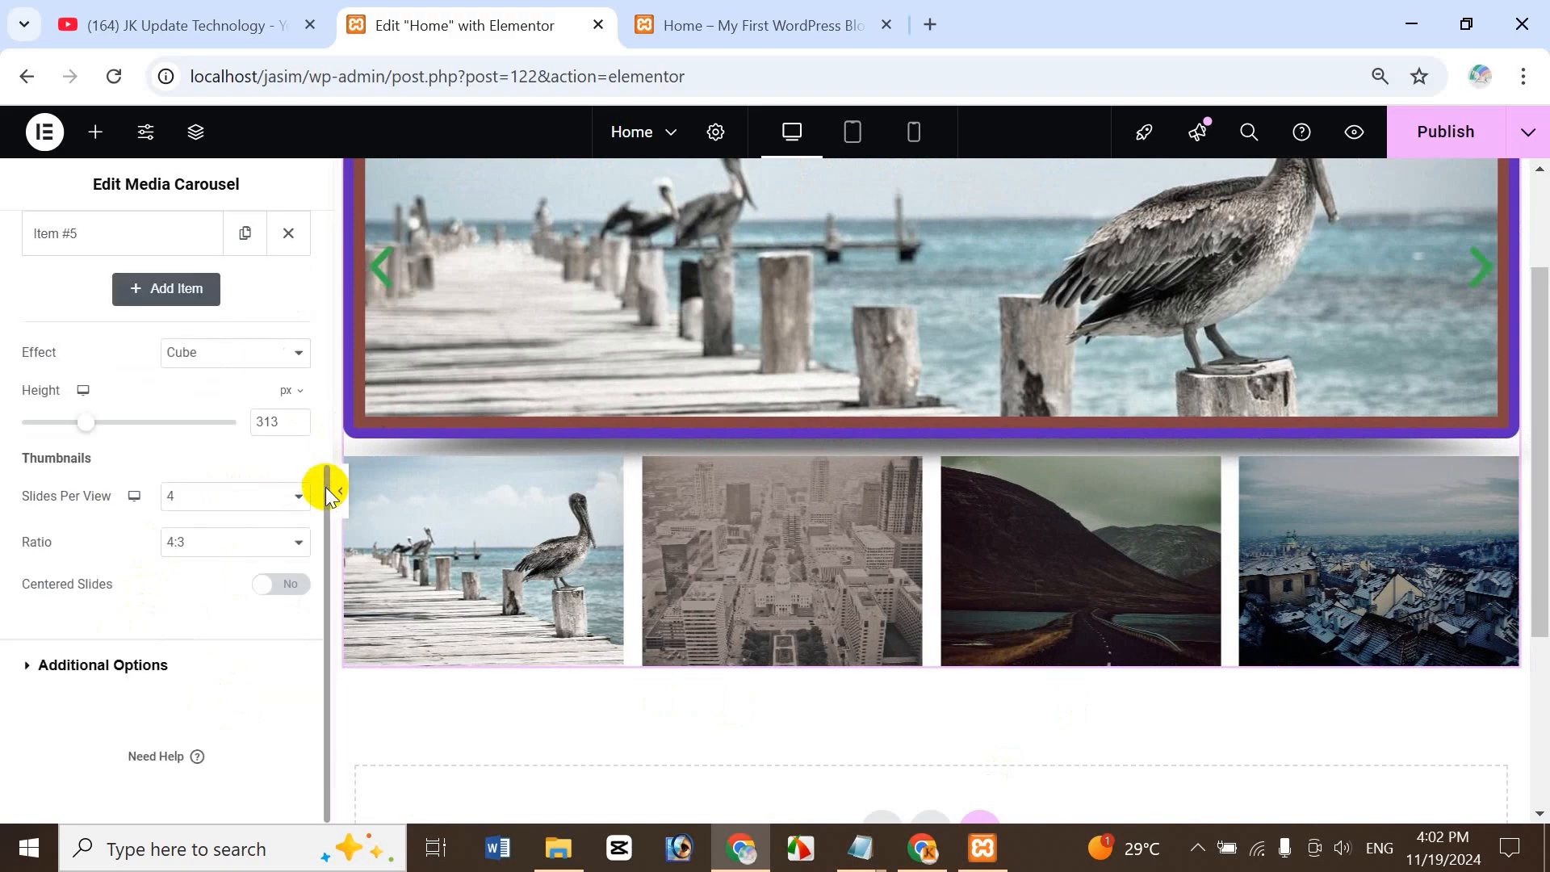
drag(330, 494, 347, 201)
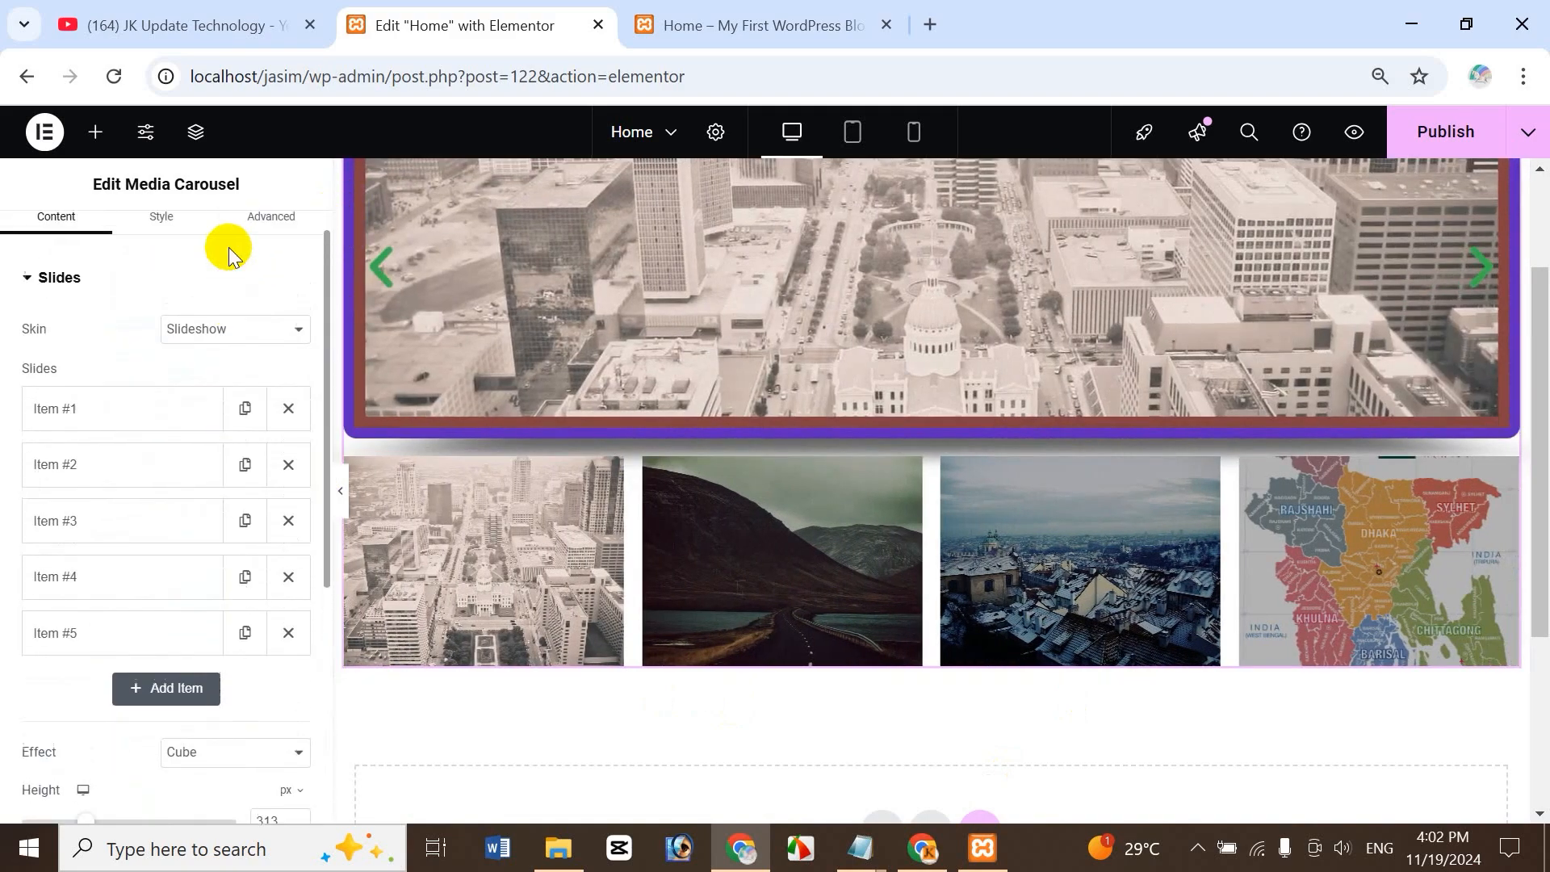
drag(230, 247, 218, 288)
click(218, 287)
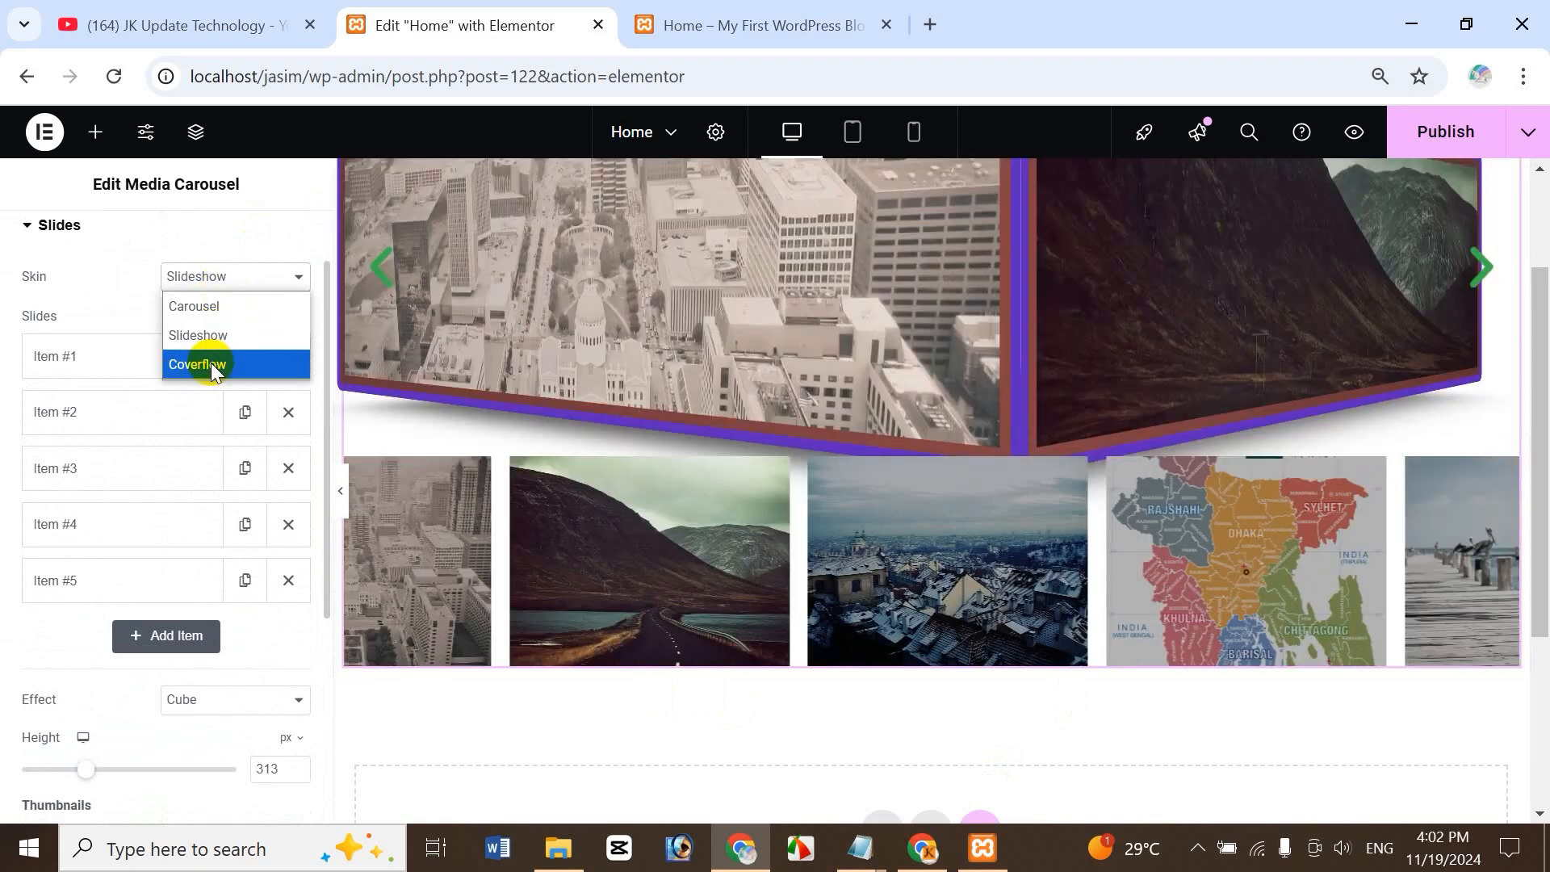
click(212, 365)
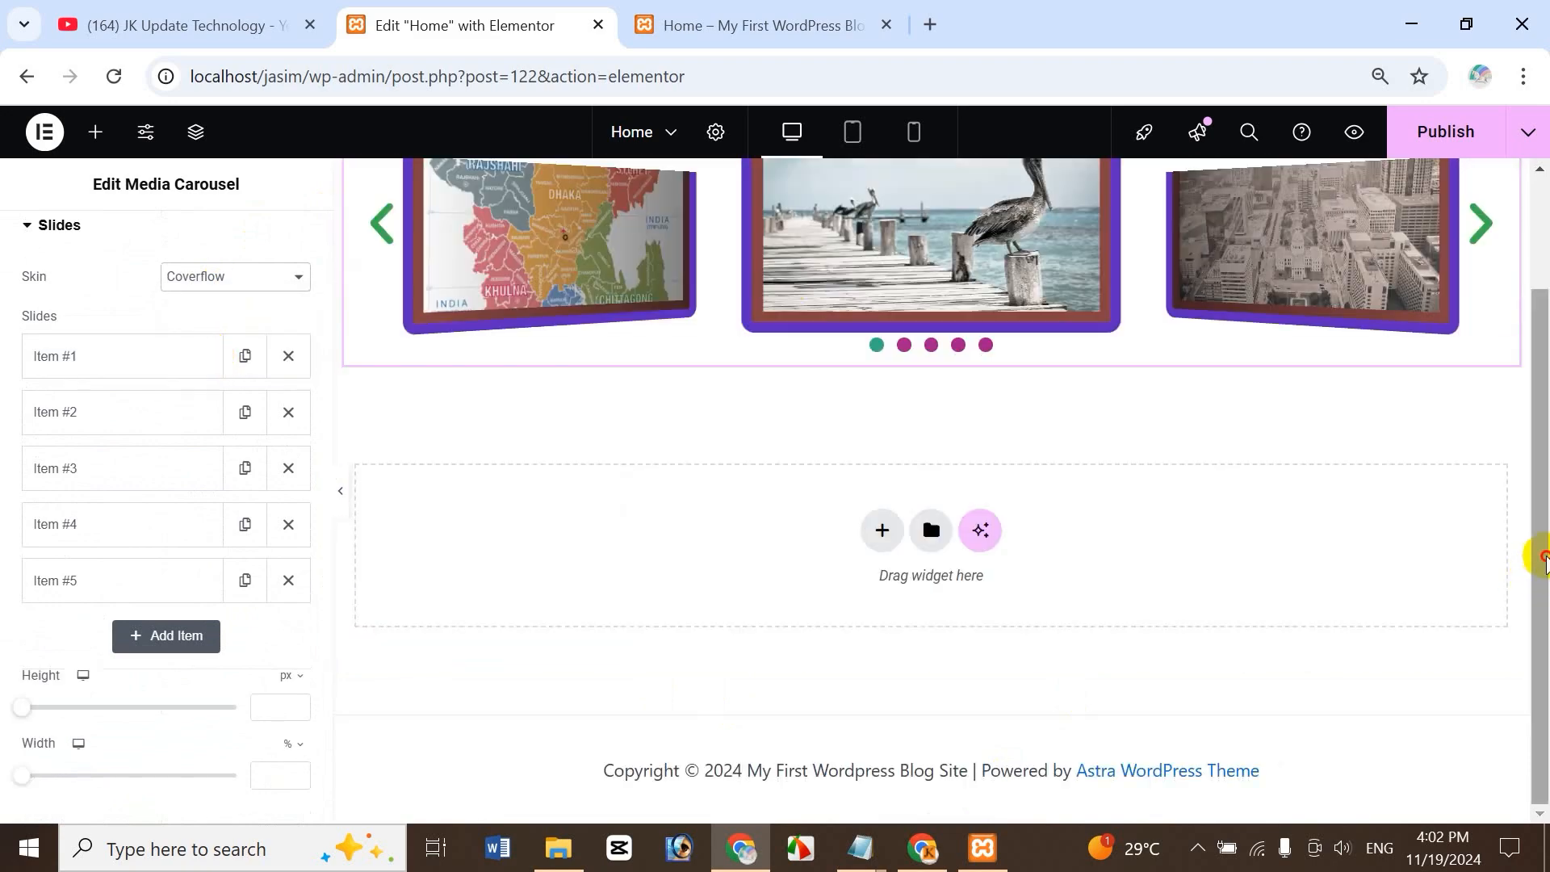
scroll(1542, 557, up, 2)
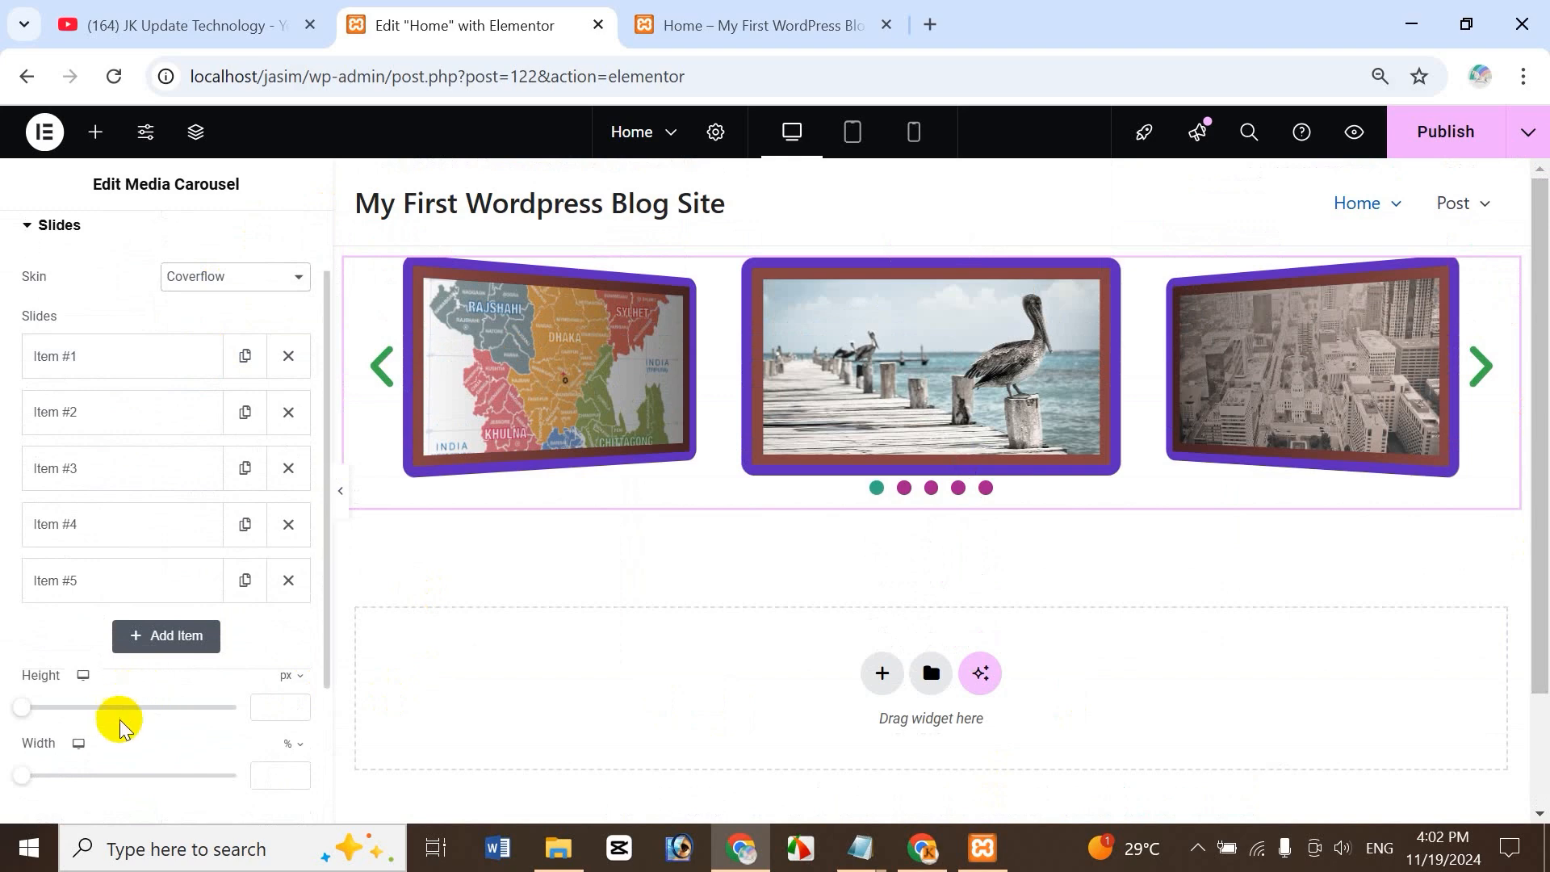
- Try a height of 228 px and a width of 59% for the coverflow slides
drag(325, 581, 304, 692)
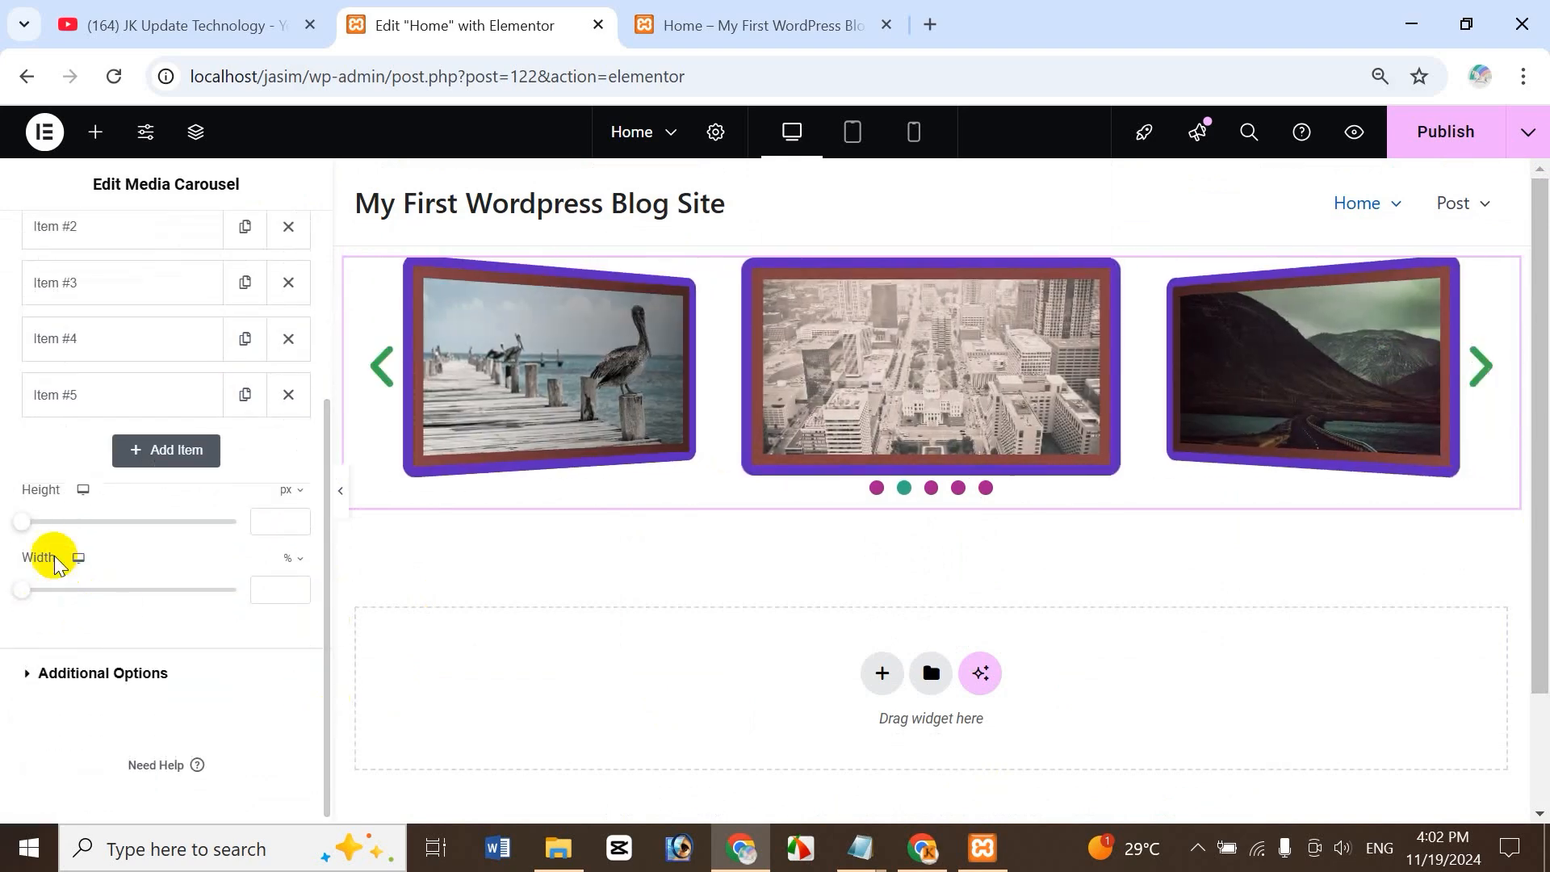
mouse_move(28, 520)
mouse_down()
mouse_move(83, 521)
mouse_move(52, 523)
mouse_up()
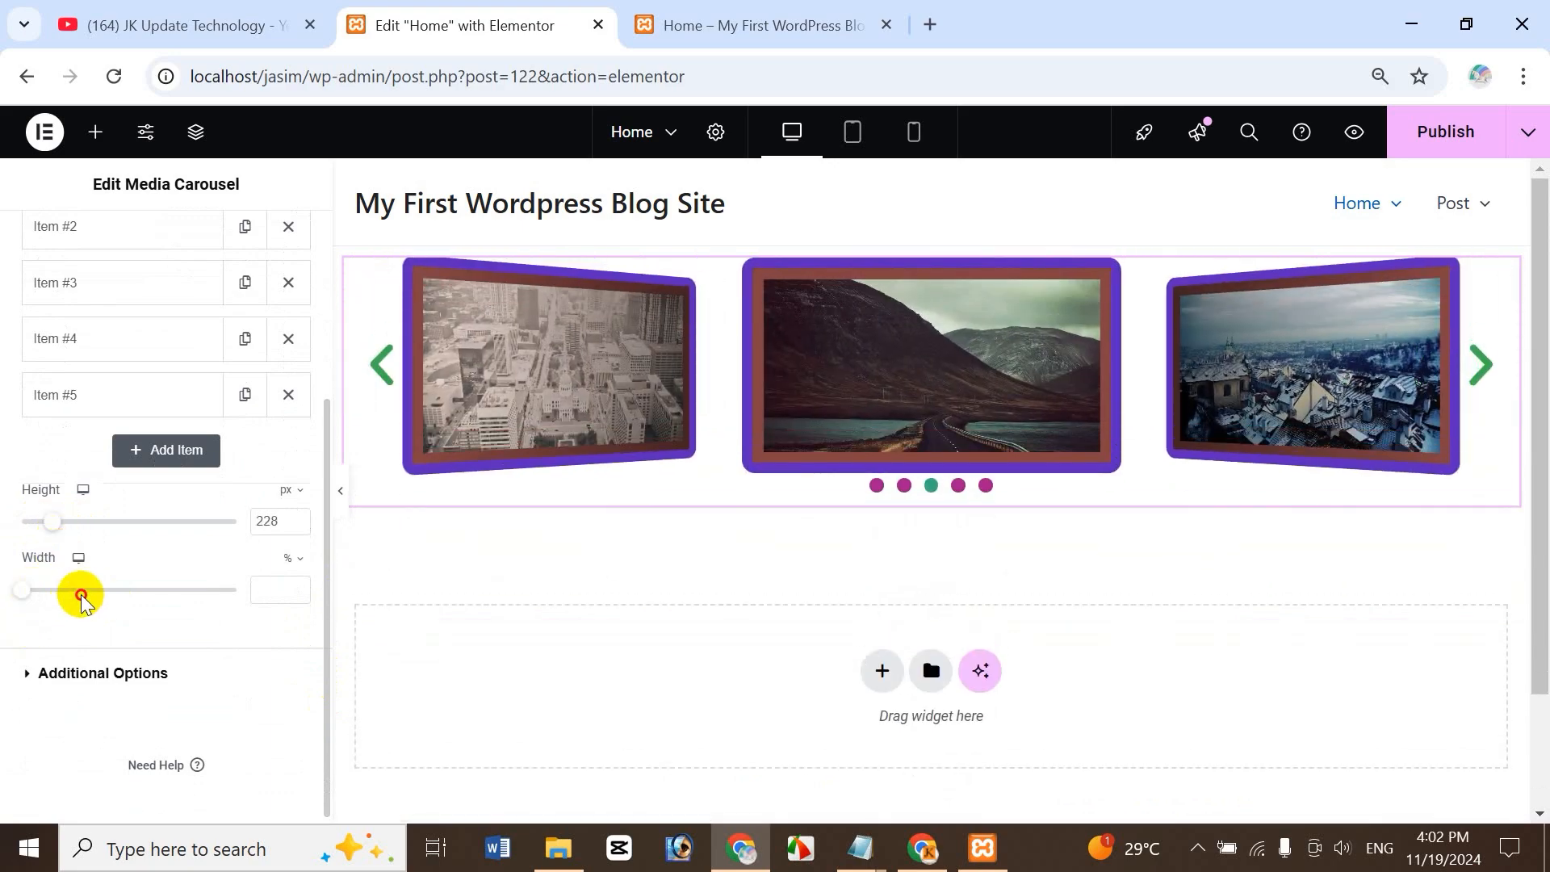
mouse_move(40, 589)
mouse_down()
mouse_move(4, 596)
mouse_move(60, 589)
mouse_up()
- Clear the custom height and width values of the coverflow slides
click(296, 525)
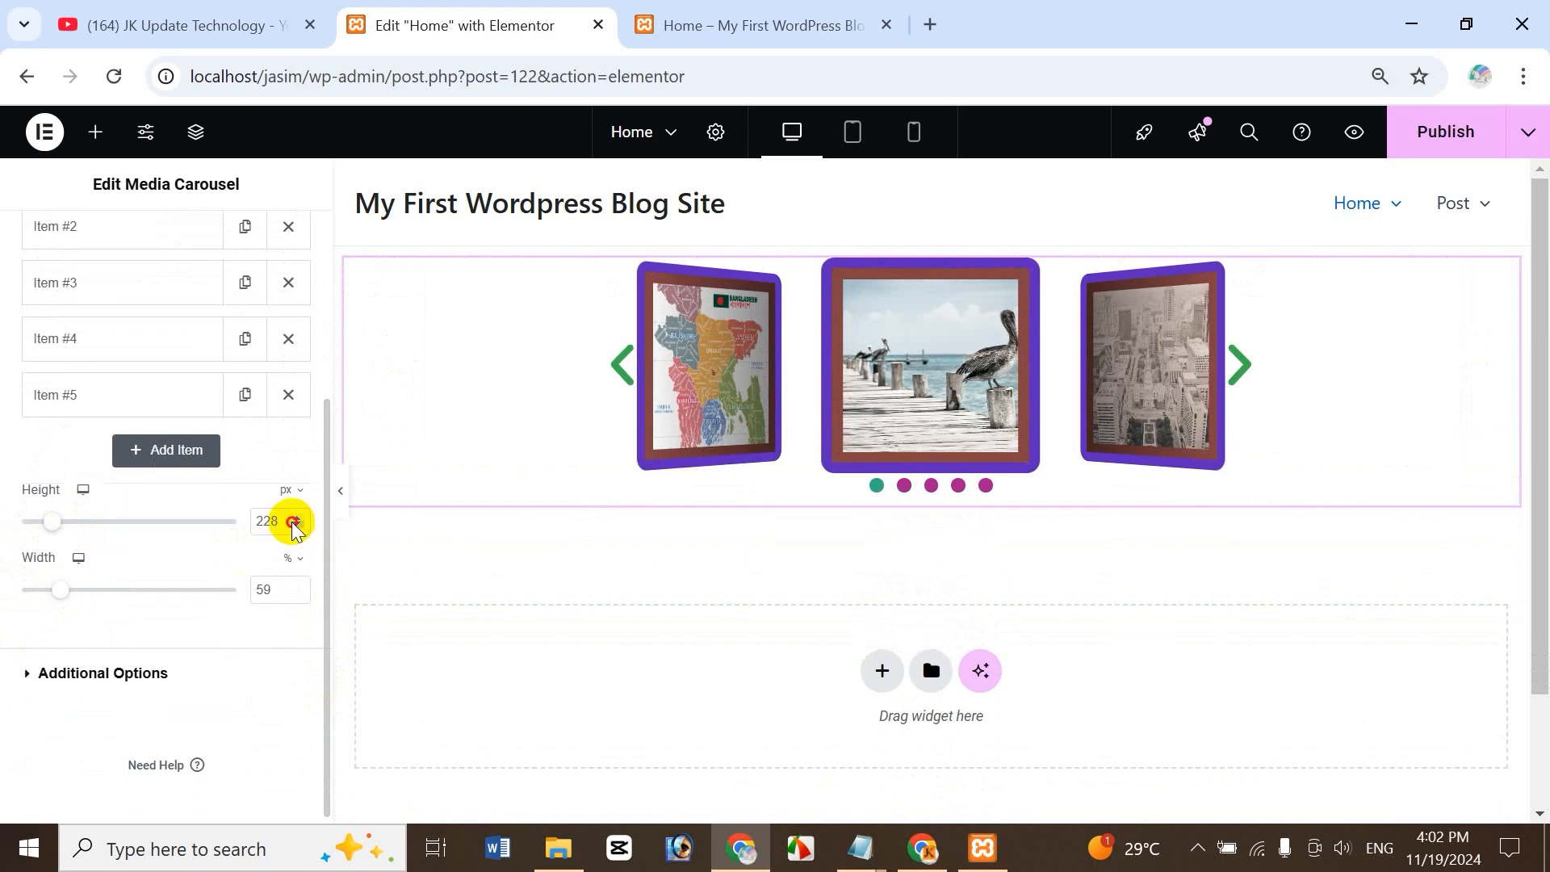
drag(282, 521, 228, 521)
key(BackSpace)
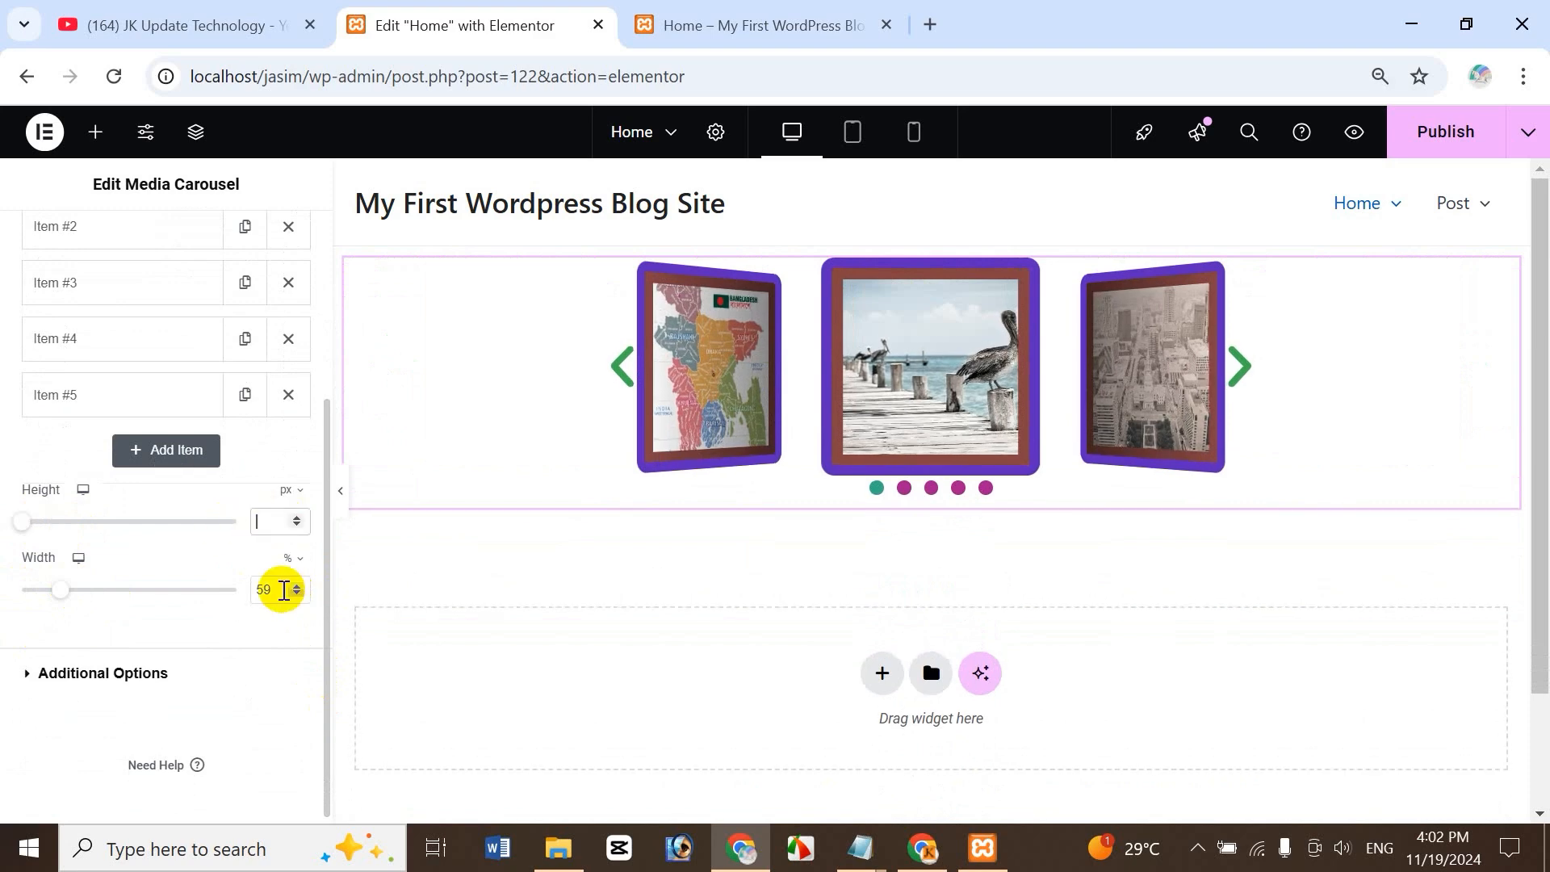
drag(288, 589, 138, 583)
key(BackSpace)
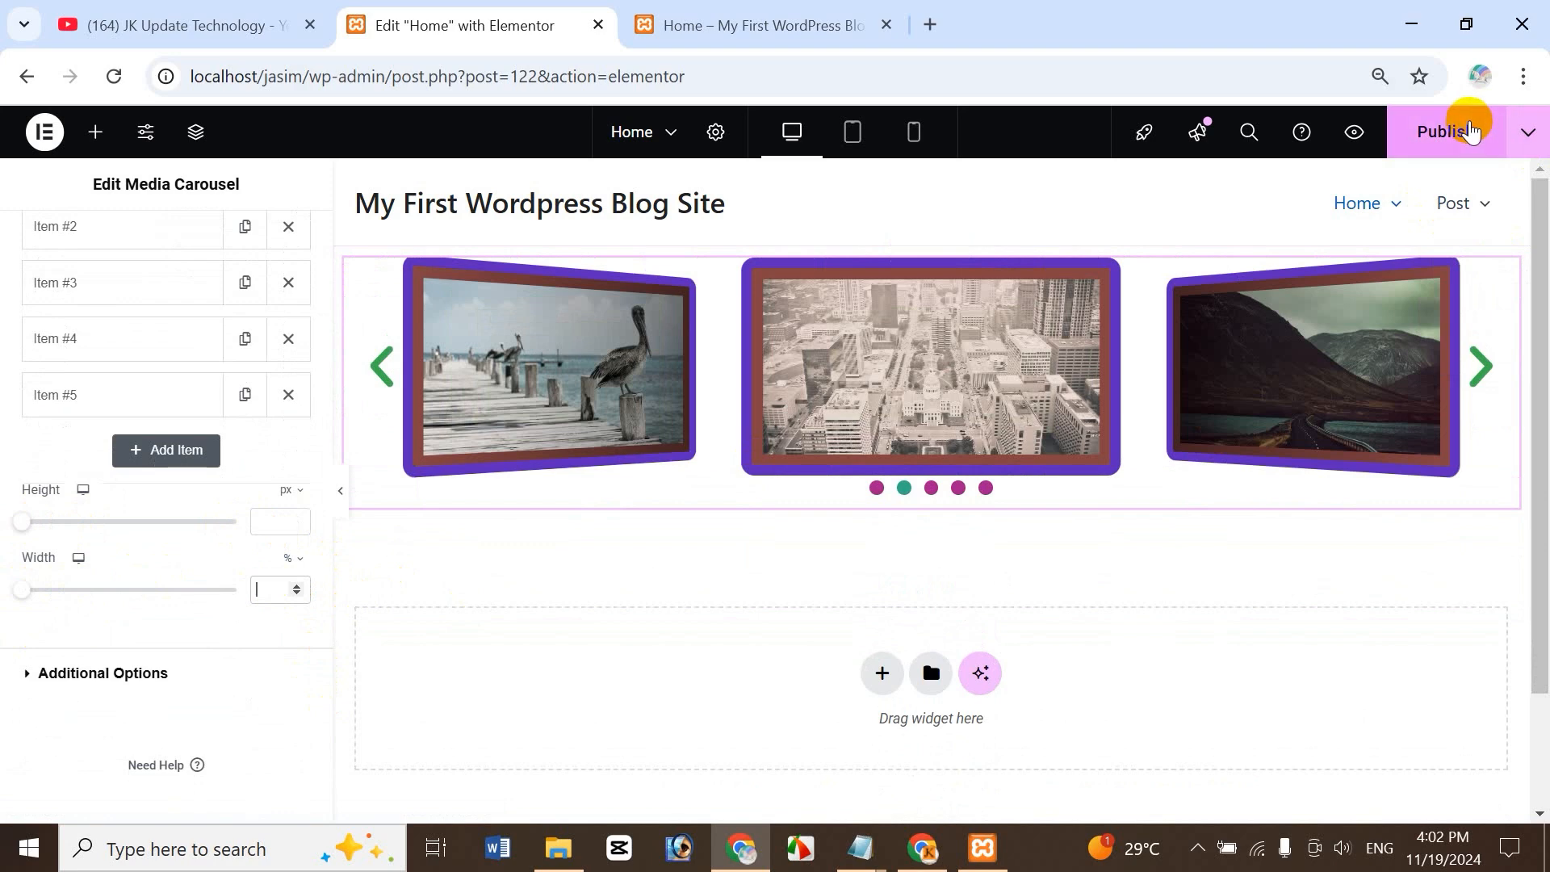
- Publish the page and check the coverflow carousel on the live Home page
click(1389, 142)
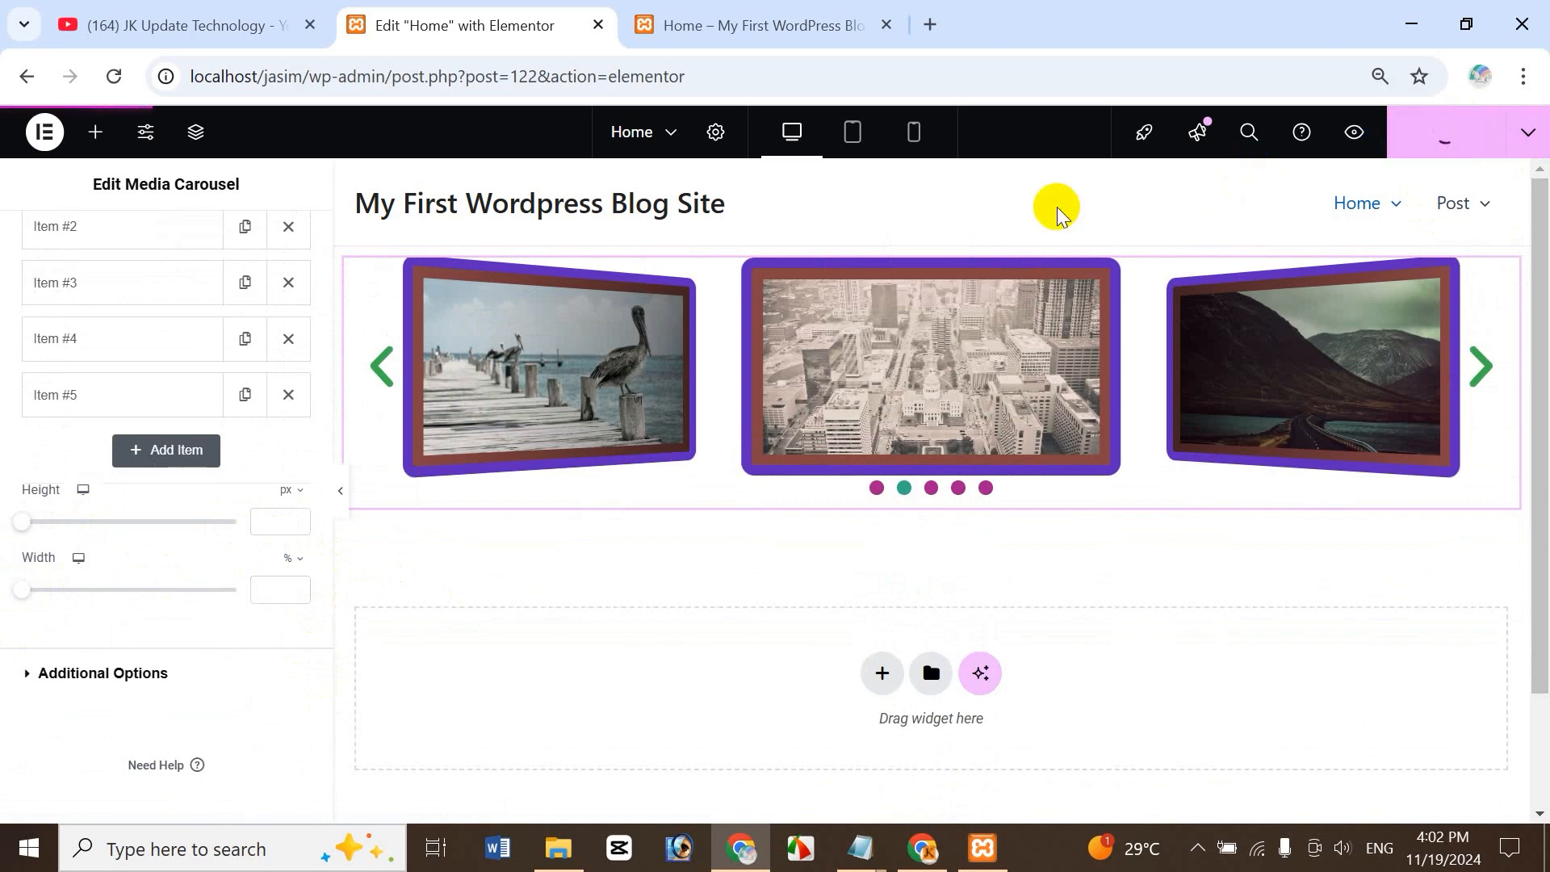
click(802, 24)
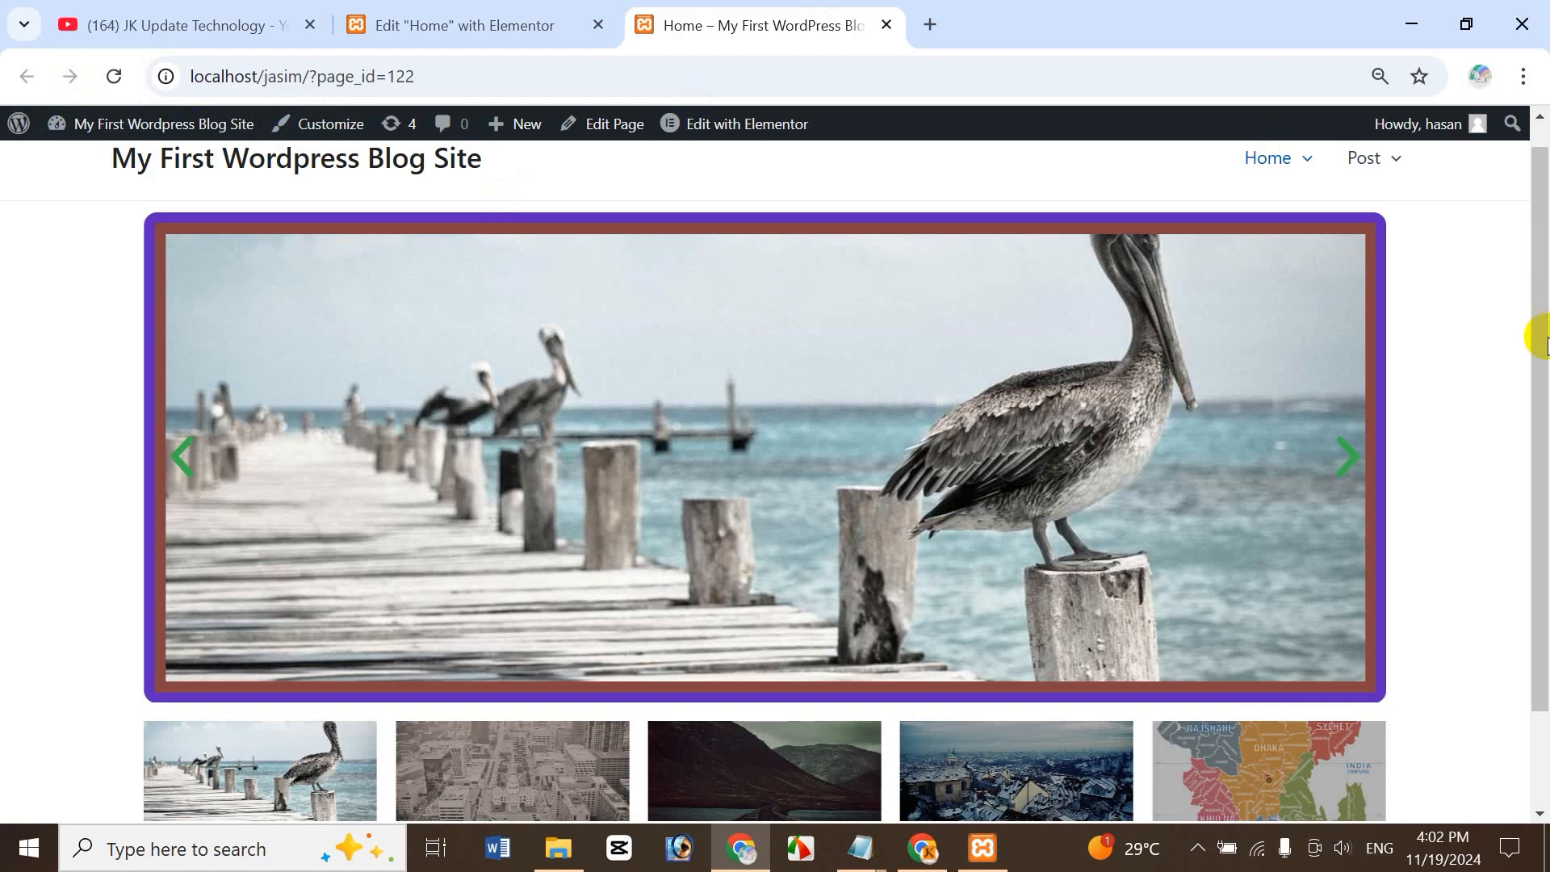
drag(1548, 345, 1533, 412)
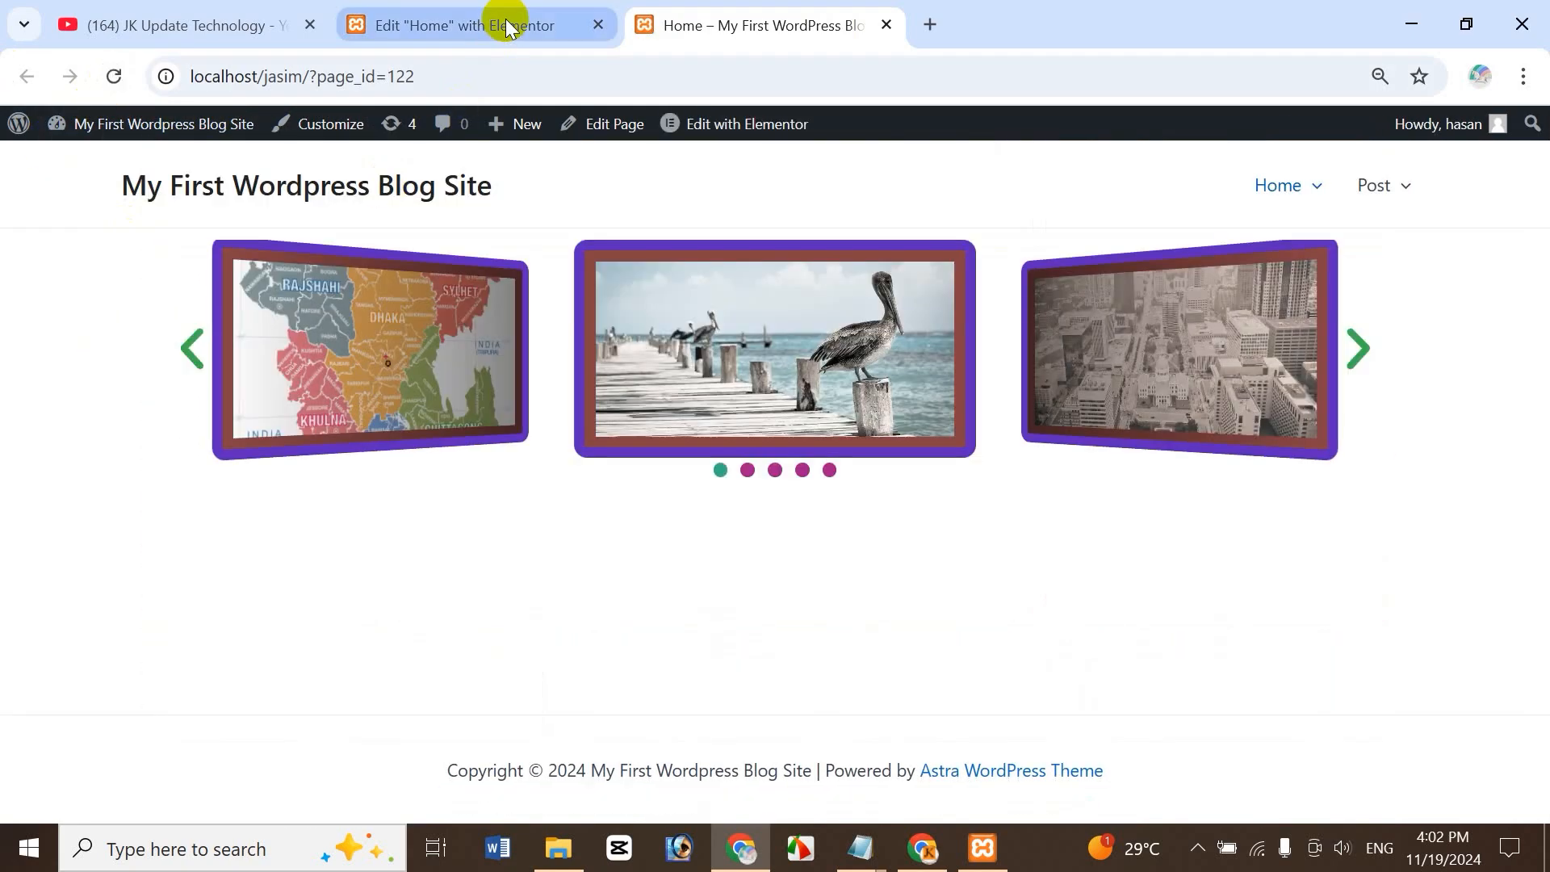
- Review the carousel's skin and slide settings in the editor, and view the live Home page again
click(450, 12)
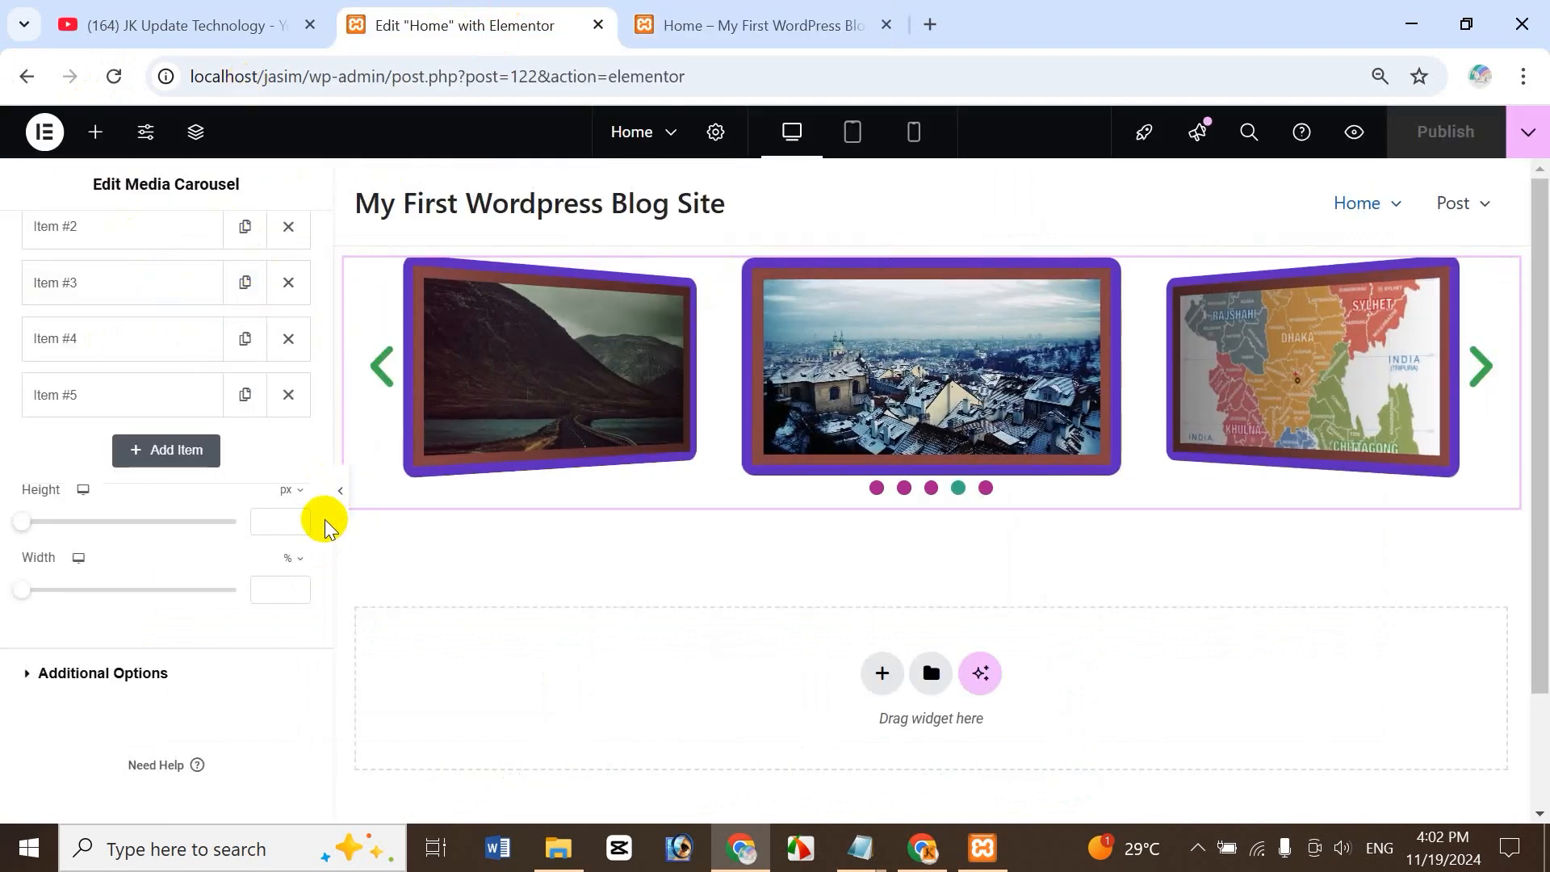
scroll(217, 413, up, 4)
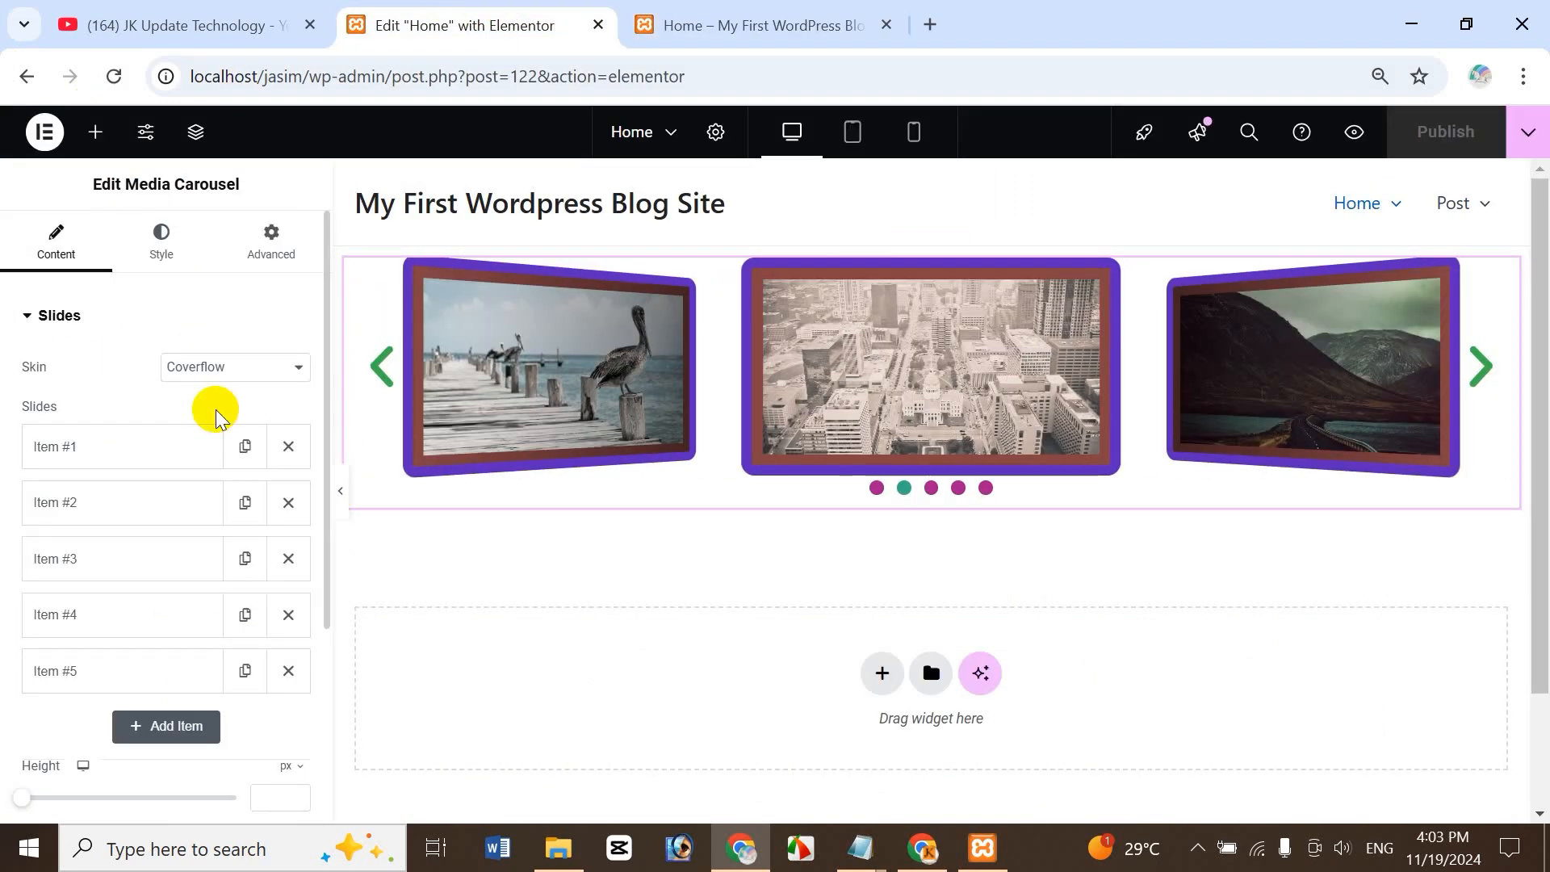
click(765, 28)
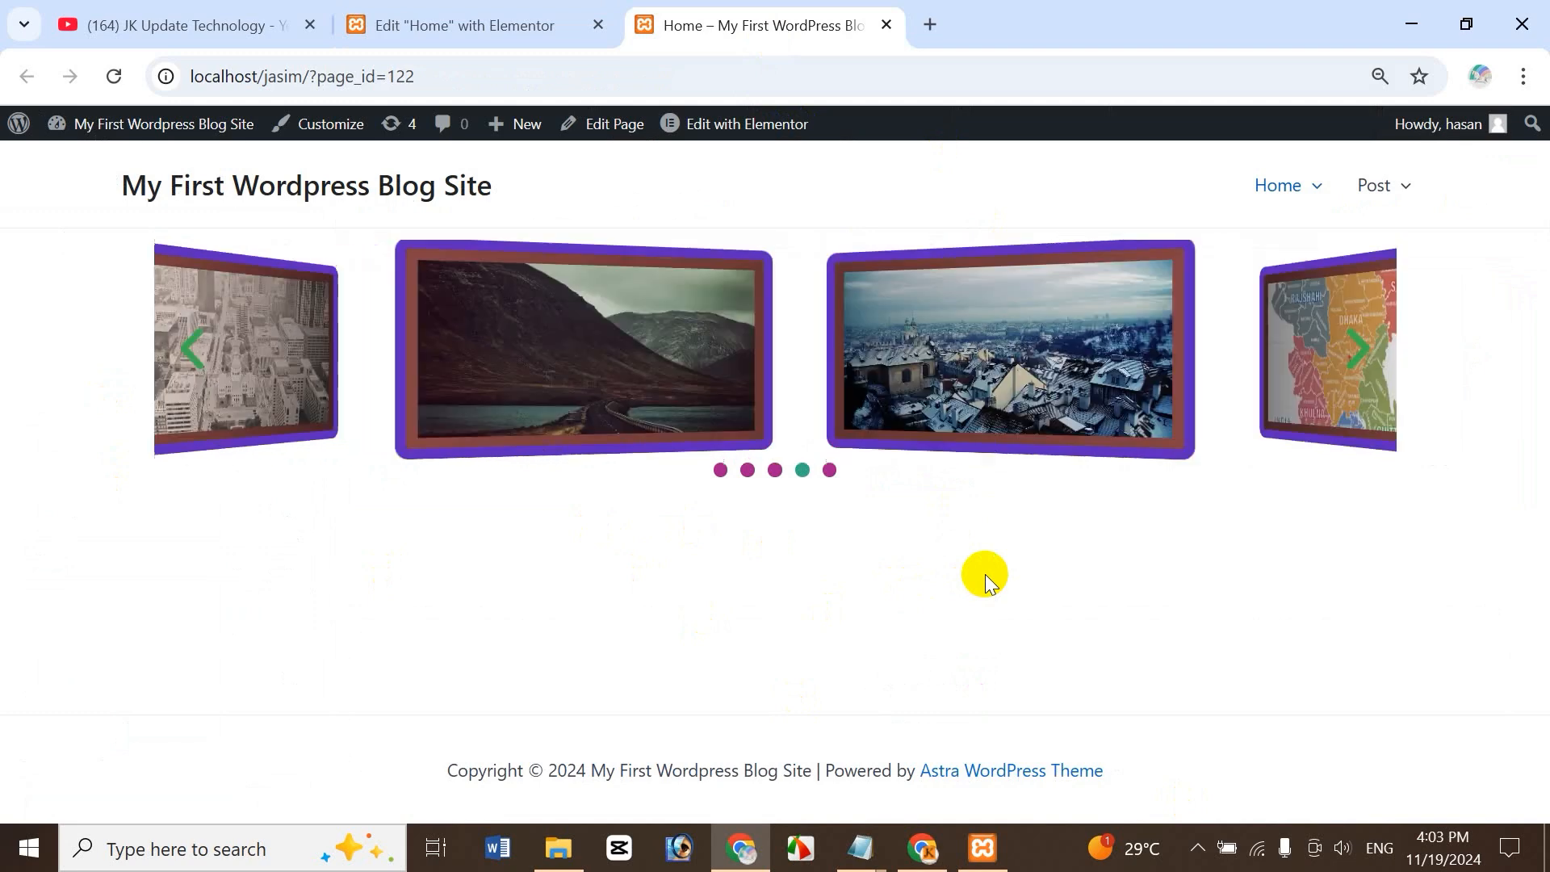
- Back in the editor, open the Media Carousel's Additional Options for review
click(487, 22)
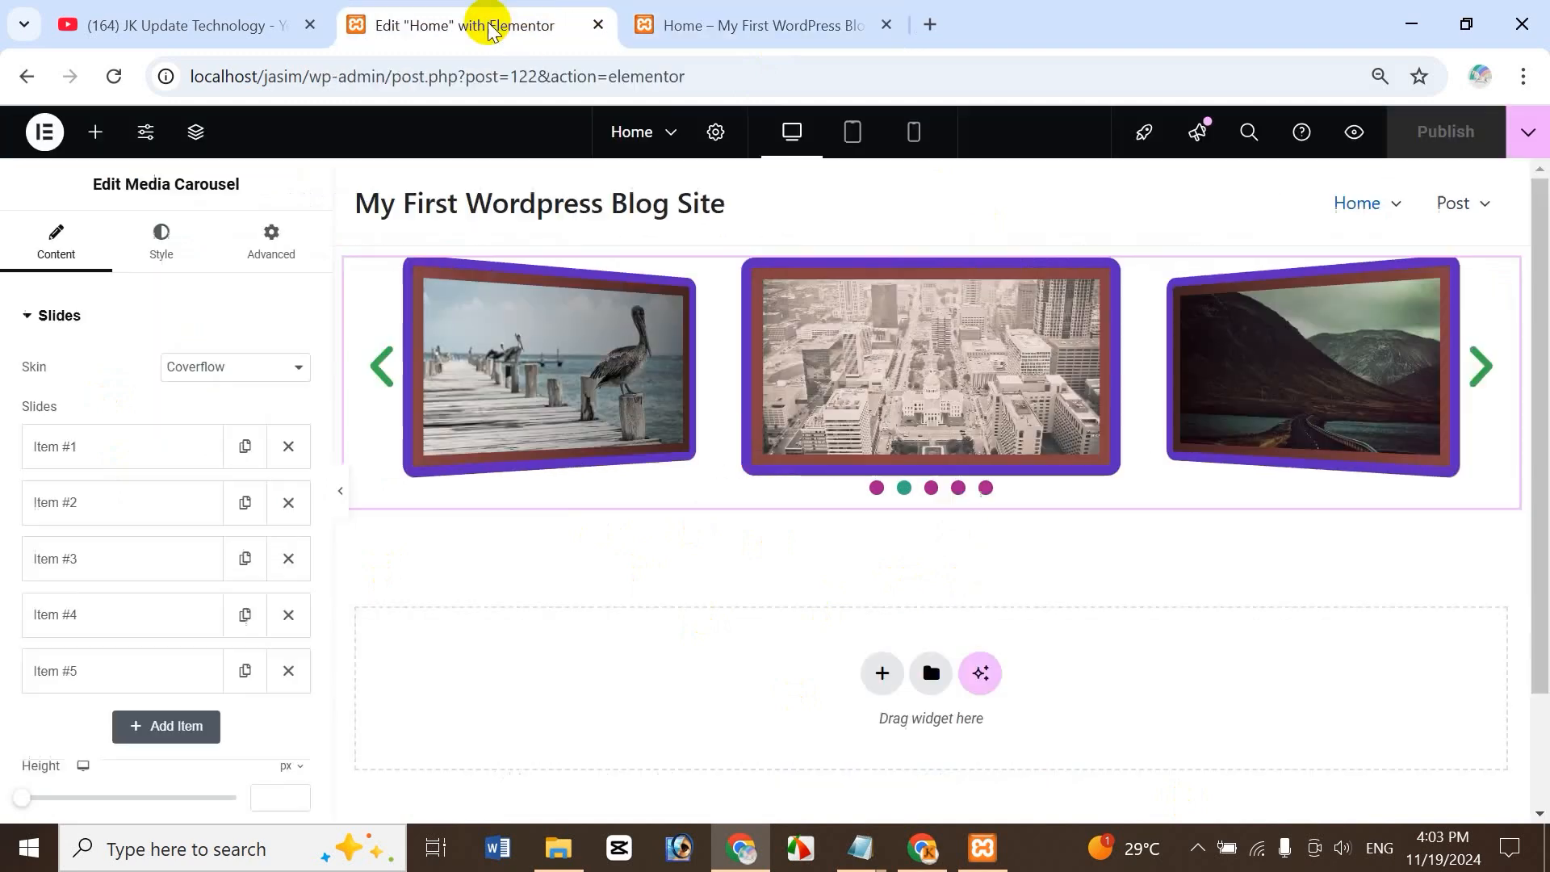
drag(320, 409, 329, 602)
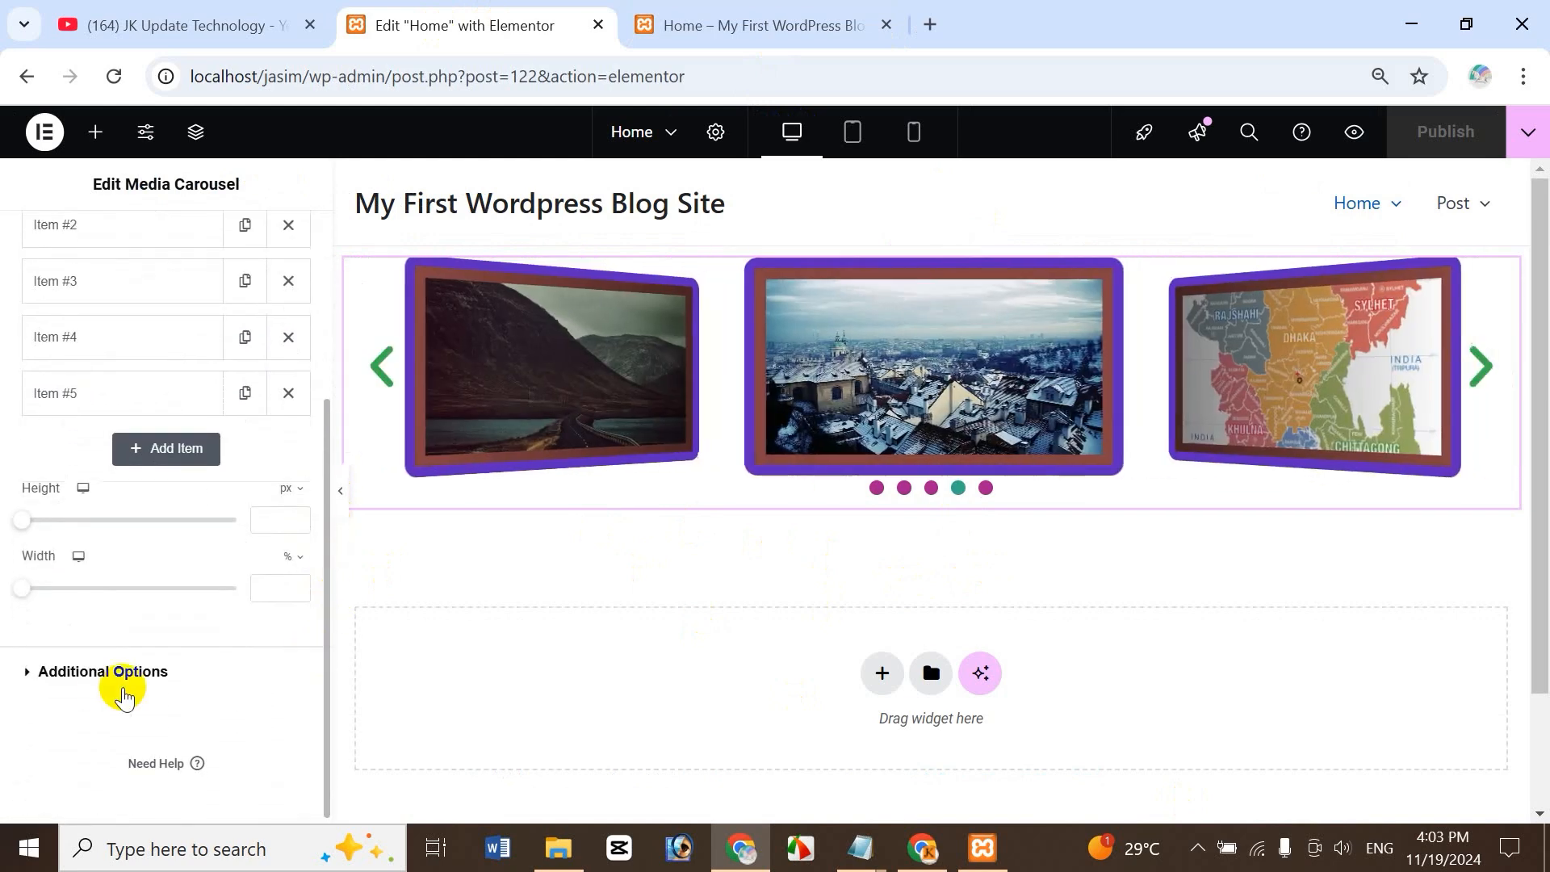
click(119, 672)
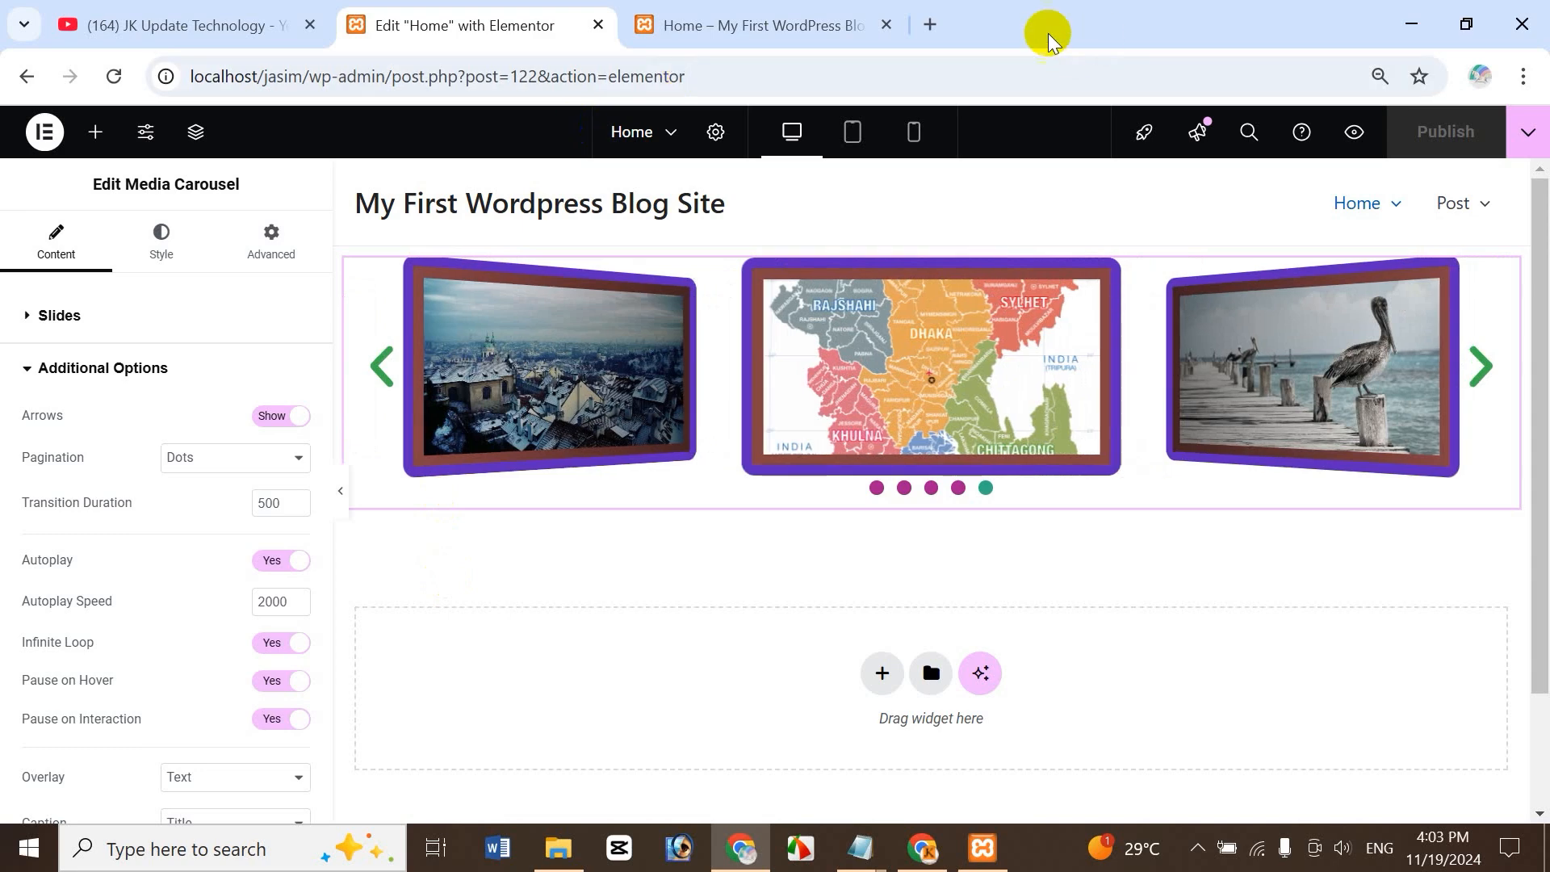
- View the live carousel once more, and switch to the JK Update Technology YouTube channel page
click(756, 25)
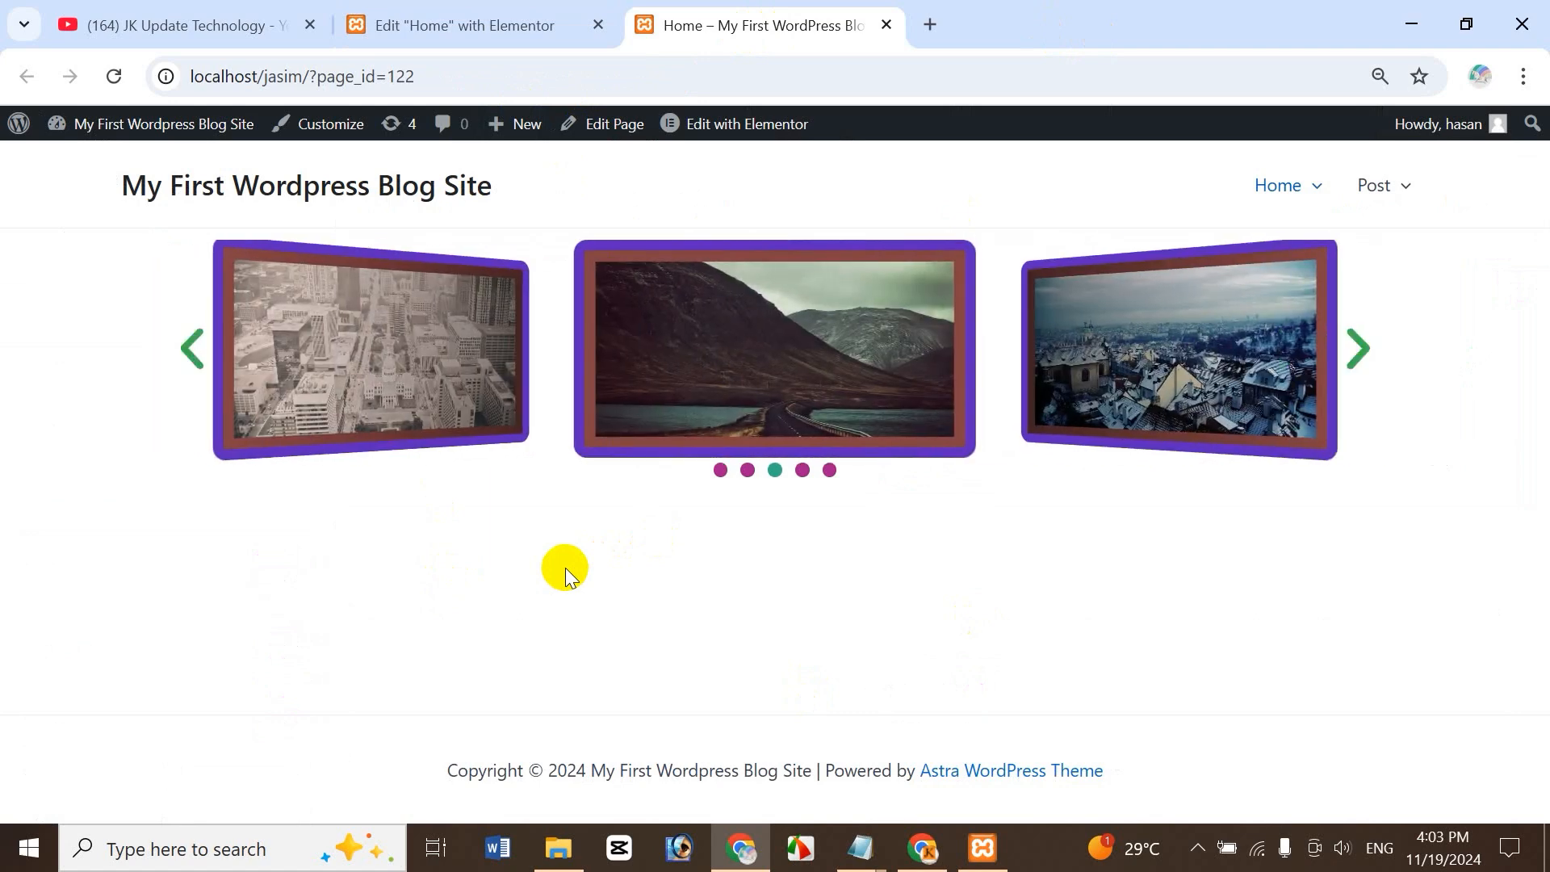
click(200, 22)
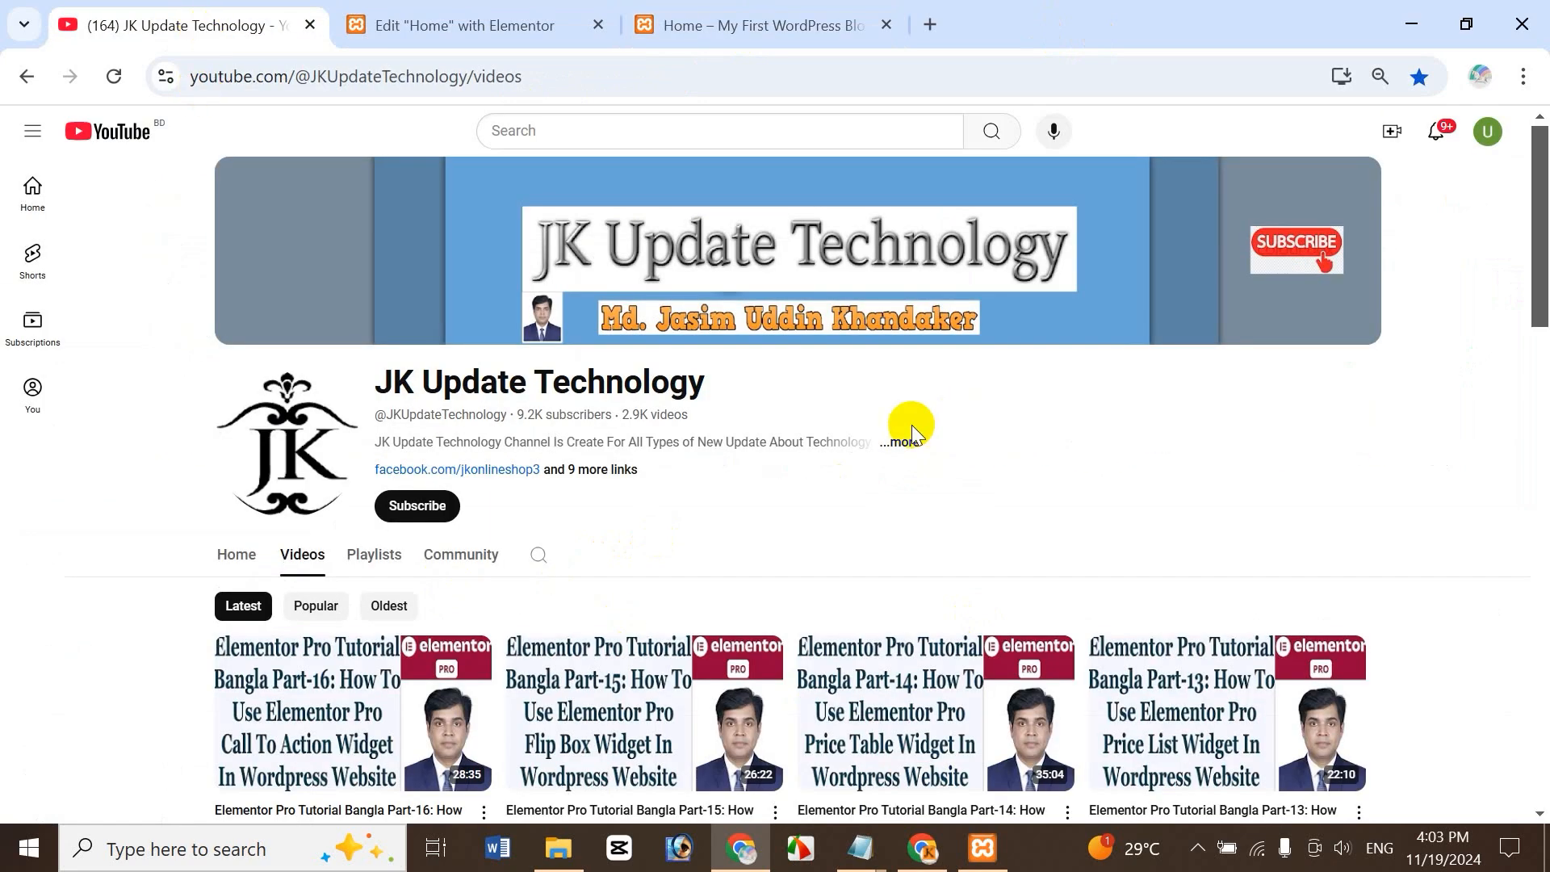